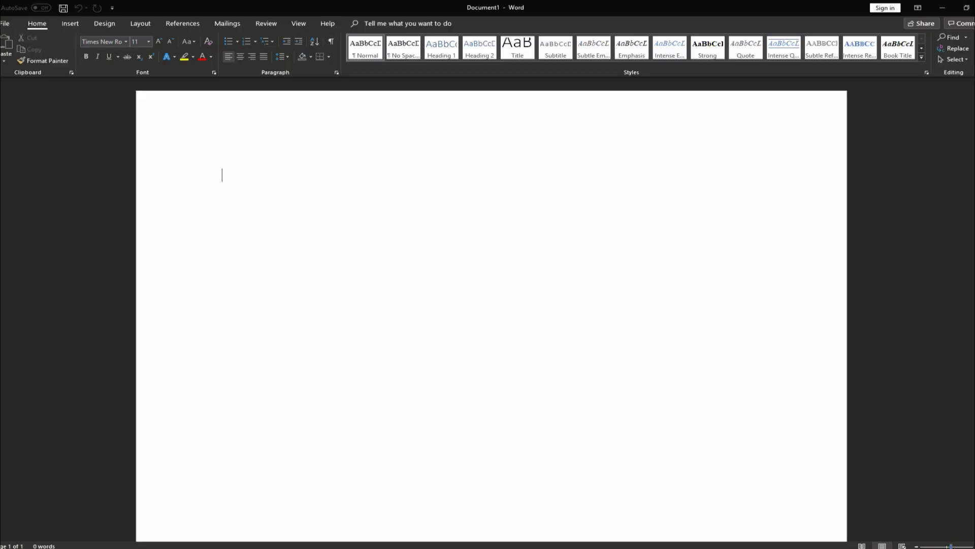
Enter 'Mitchondira' and correct it to 'Mitochondria' from the spelling suggestions
left_click(917, 546)
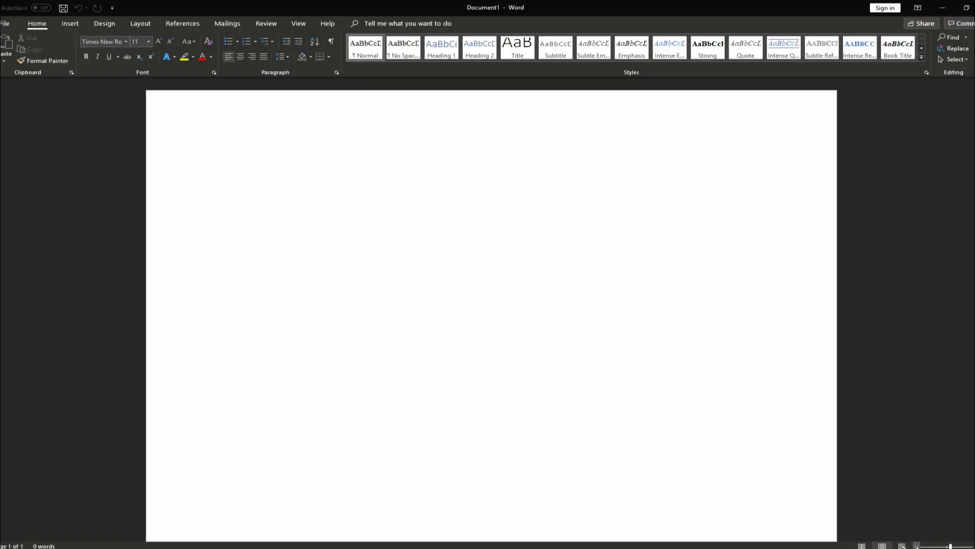
left_click(917, 546)
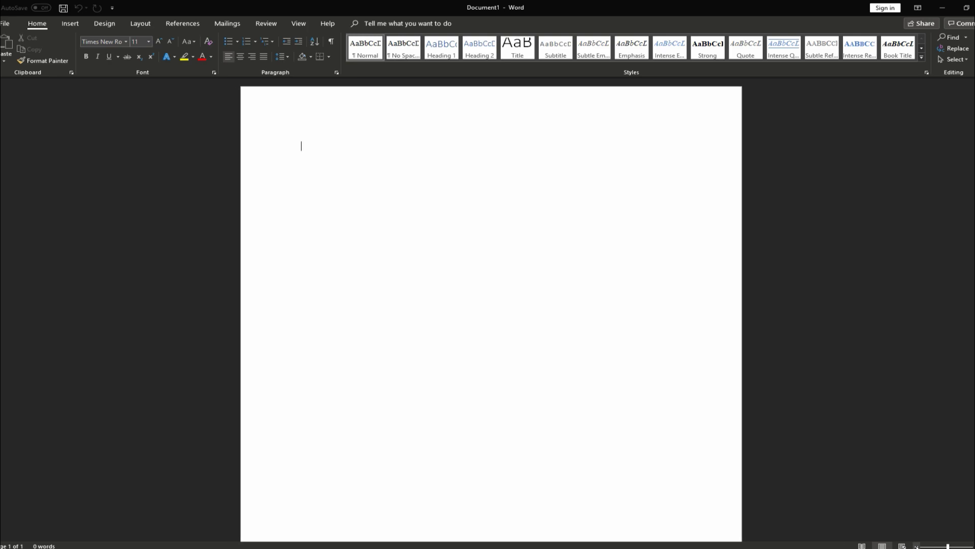
left_click_drag(949, 546, 951, 546)
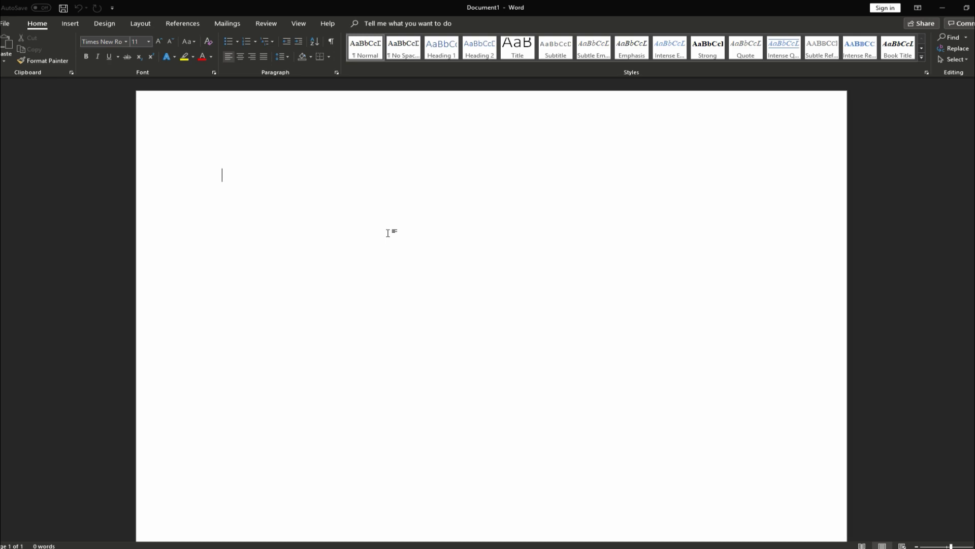
scroll(389, 233, "down", 5)
scroll(389, 232, "up", 3)
scroll(389, 233, "up", 8)
scroll(389, 233, "down", 15)
scroll(386, 234, "up", 8)
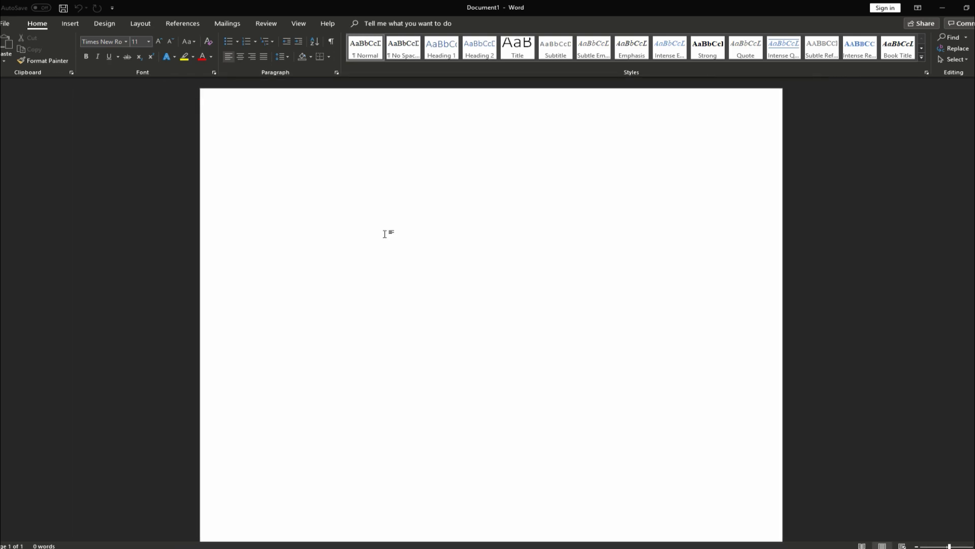
scroll(386, 233, "up", 3)
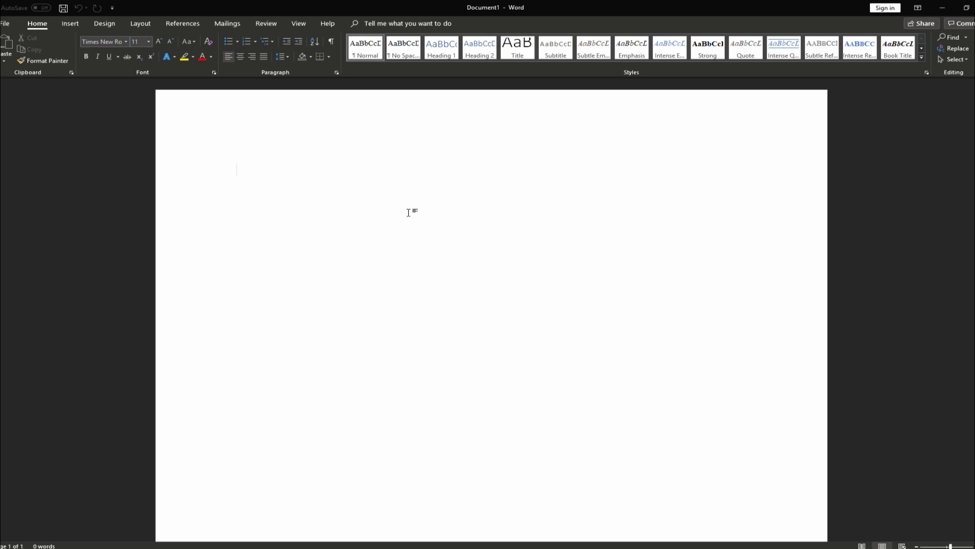
type("Mitchondira")
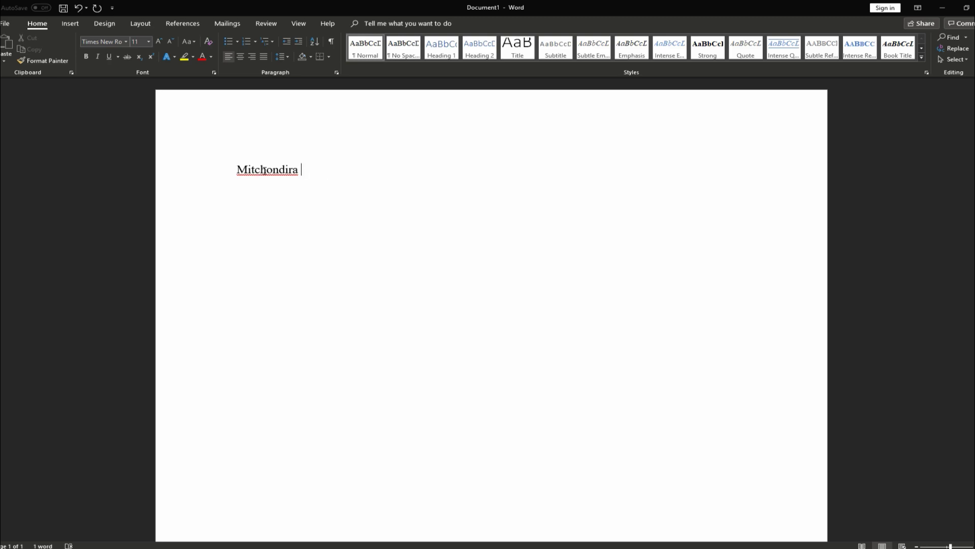
right_click(264, 170)
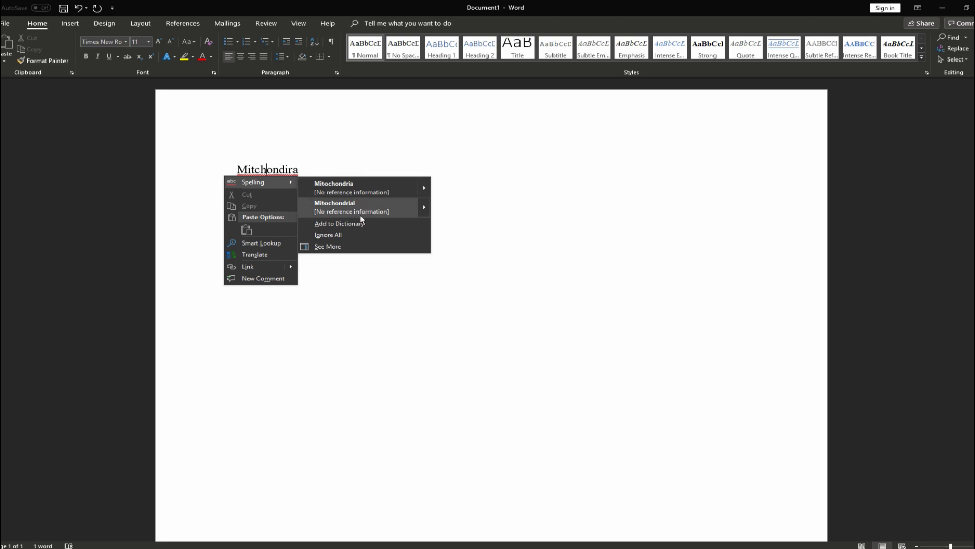
left_click(343, 185)
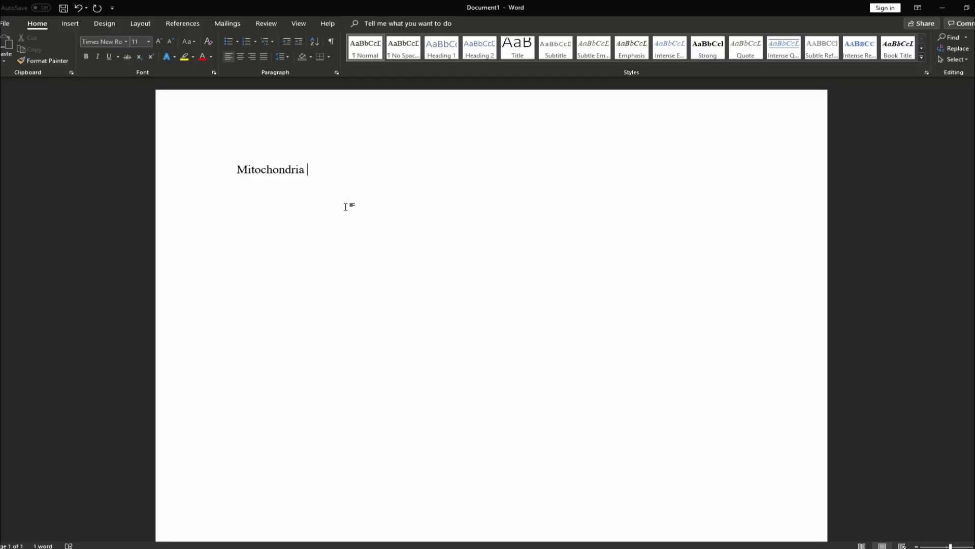
Complete the line as 'Mitochondria is the powerhouse of the cell.' and select it
type("is the po")
key("BackSpace")
key("BackSpace")
type("the powerhouse i")
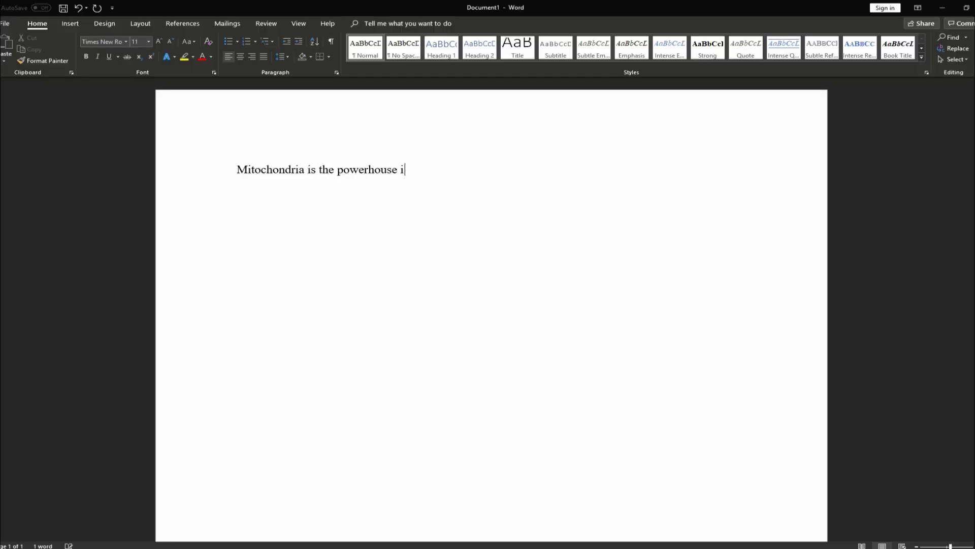
key("BackSpace")
type("of the cell.")
key("BackSpace")
left_click_drag(422, 181, 238, 174)
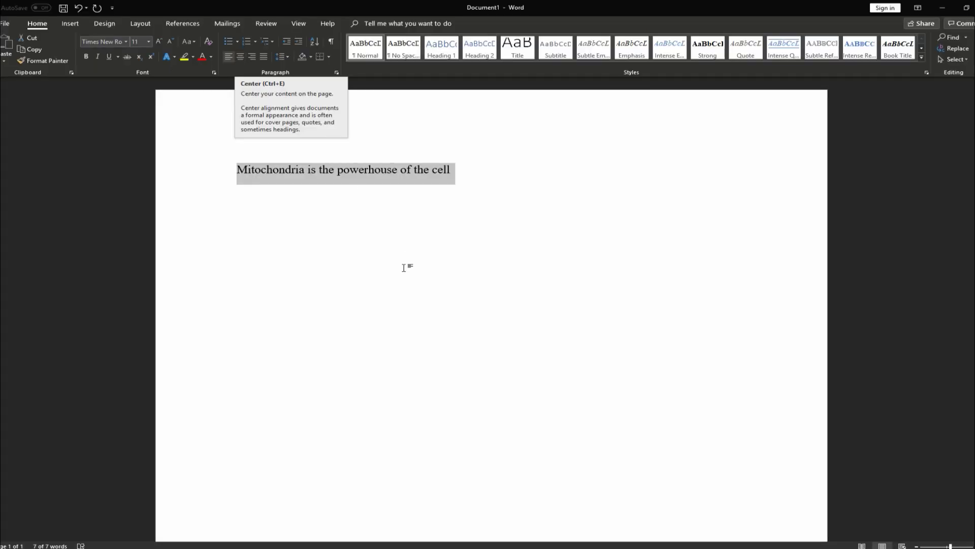
Try left, right and justified alignment on the sentence, ending with it centred
key("ctrl+e")
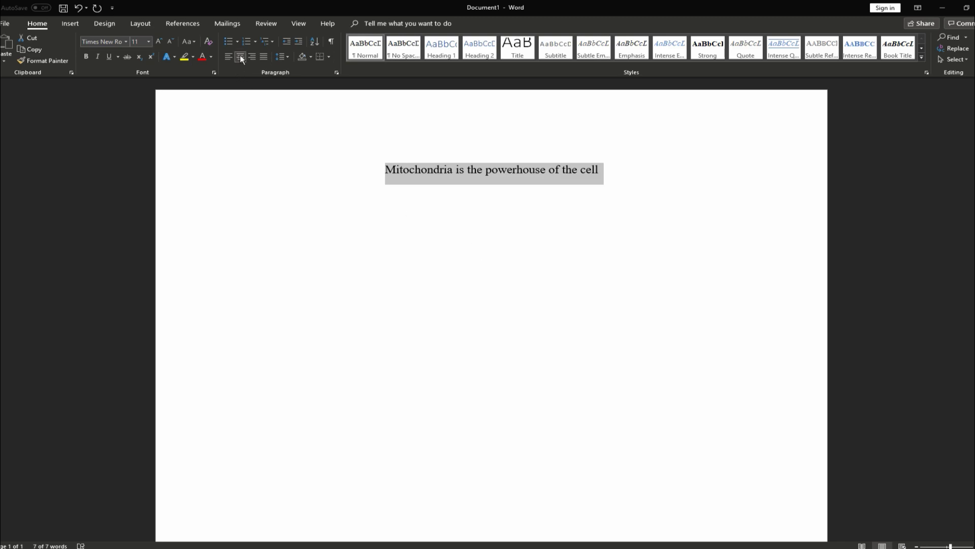
left_click(253, 55)
key("ctrl+l")
key("ctrl+r")
left_click(236, 58)
left_click(229, 58)
left_click(240, 58)
left_click(252, 57)
left_click(263, 57)
left_click(249, 58)
left_click(228, 60)
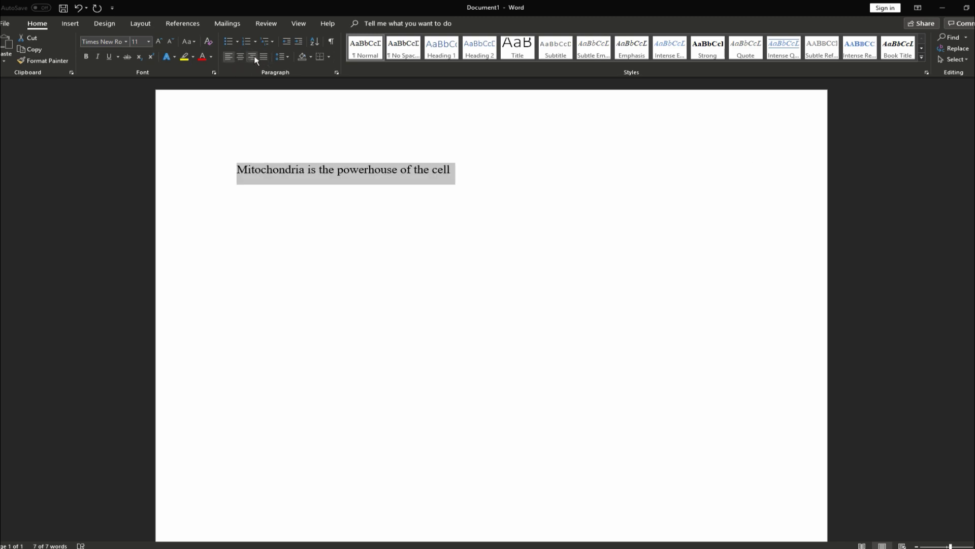
left_click(240, 56)
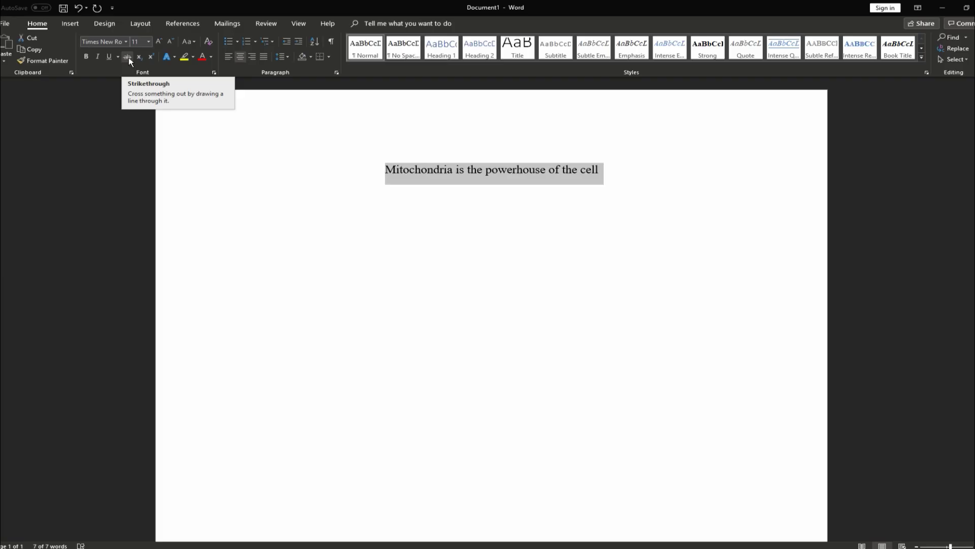
Toggle strikethrough on the sentence, leaving none, and reselect the whole line
left_click(540, 188)
left_click(513, 170)
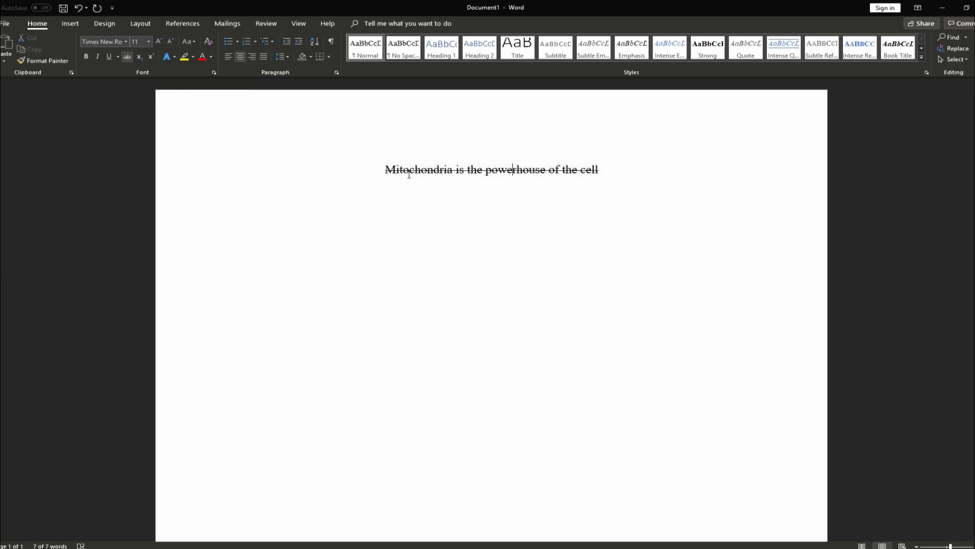
triple_click(379, 188)
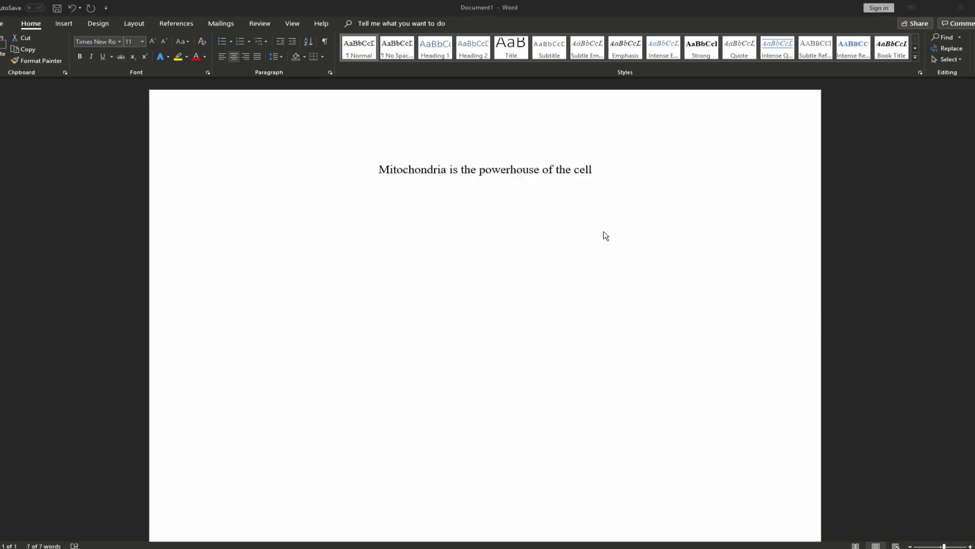
left_click(605, 235)
left_click_drag(609, 172, 371, 171)
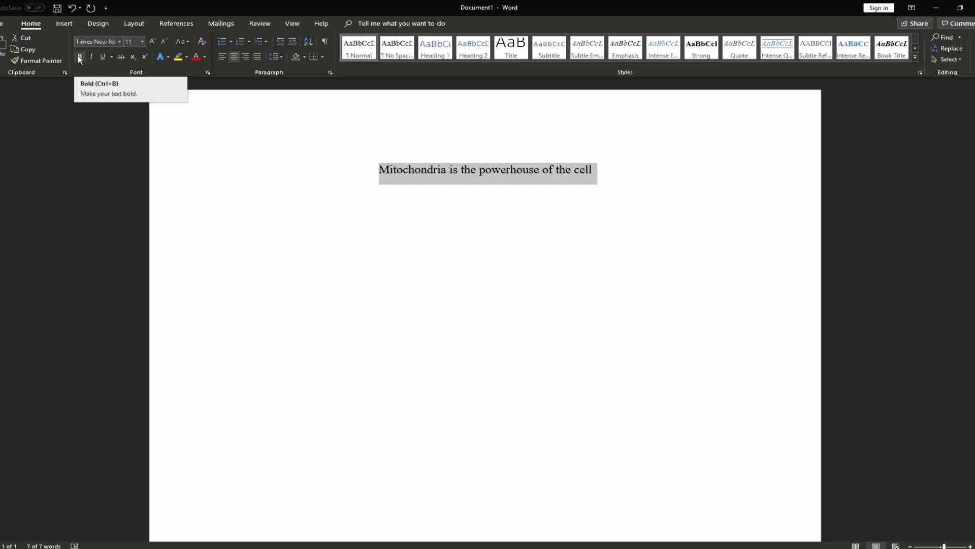
Make the sentence bold and underlined, toggling each format off and on
left_click(79, 57)
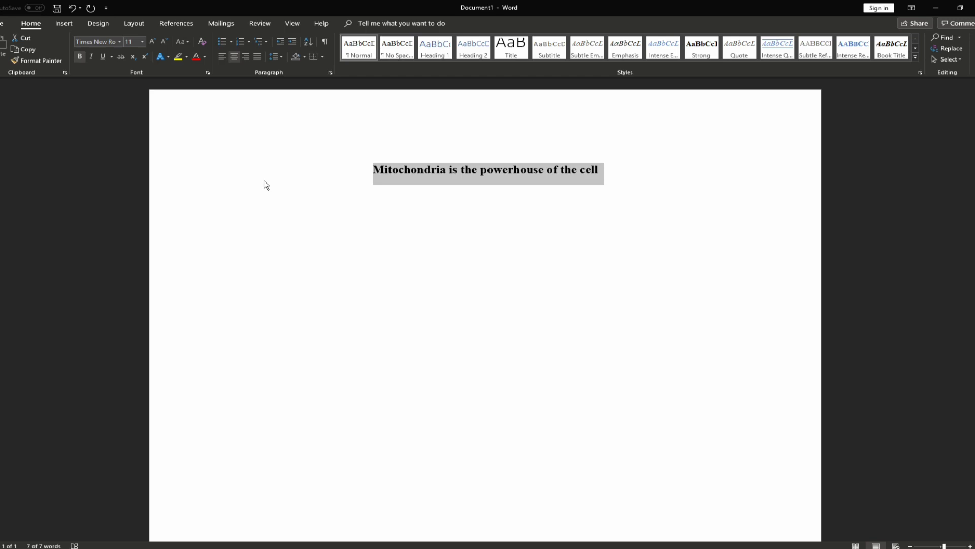
key("ctrl+b")
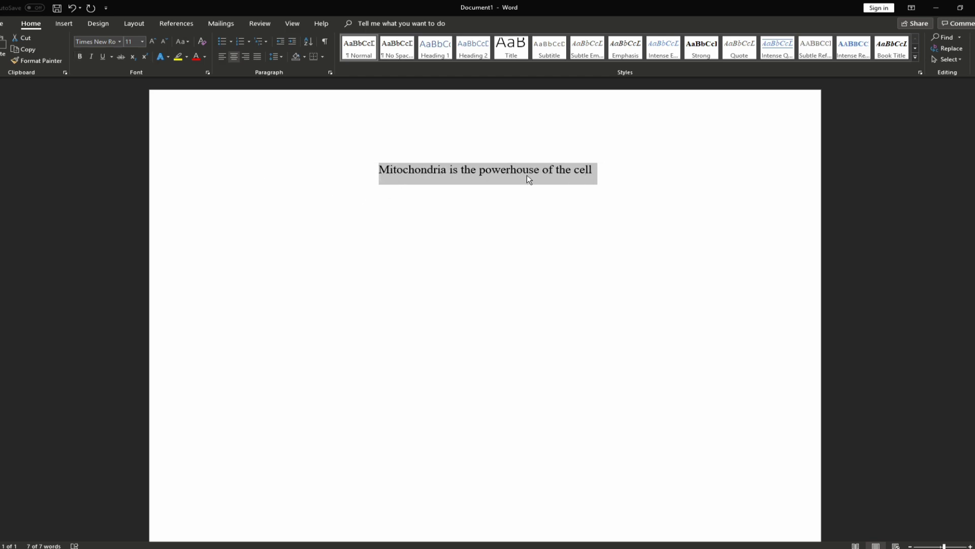
key("ctrl+b")
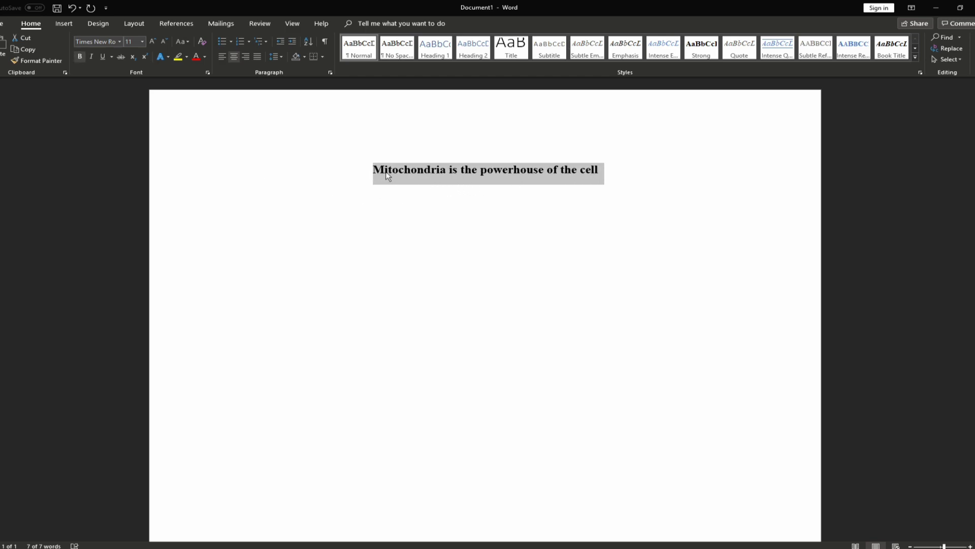
key("ctrl+b")
key("ctrl+b")
key("ctrl+b")
key("ctrl+b")
key("ctrl+b")
key("ctrl+b")
left_click(102, 56)
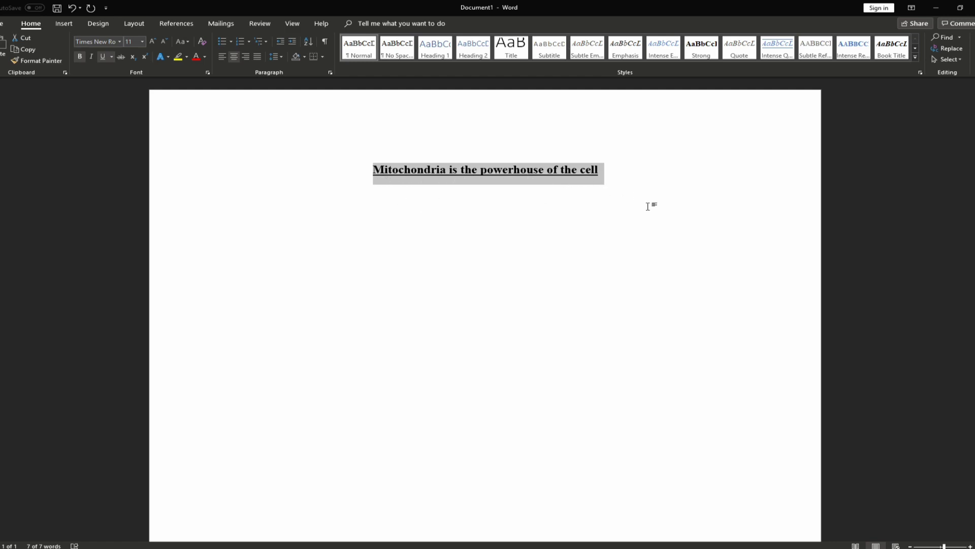
key("ctrl+u")
key("ctrl+u")
key("ctrl+u")
key("ctrl+u")
key("ctrl+u")
key("ctrl+u")
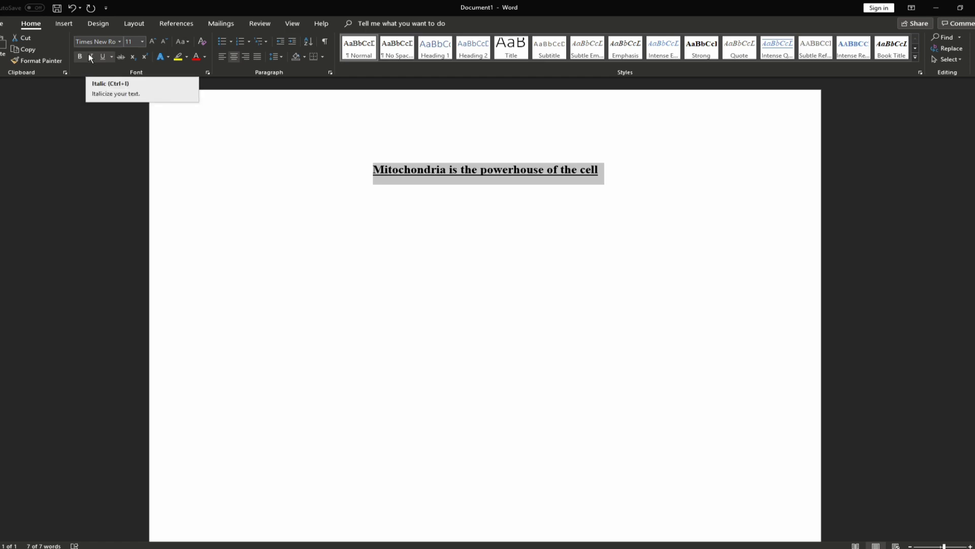
Add the centred citation 'Noakes et al. (2015)' below the heading with 'et al.' in italics
left_click(581, 242)
type("Noakes et al. (2015)")
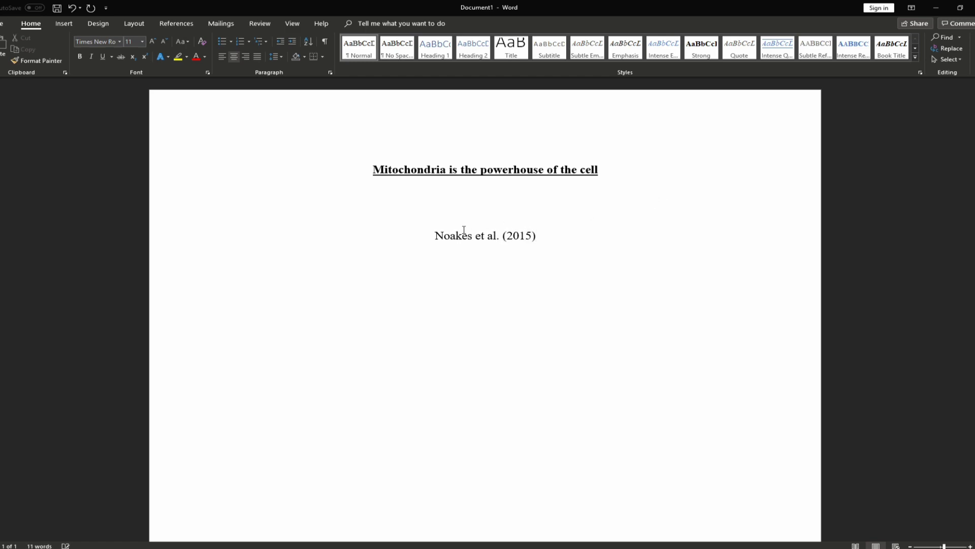
left_click_drag(501, 237, 476, 237)
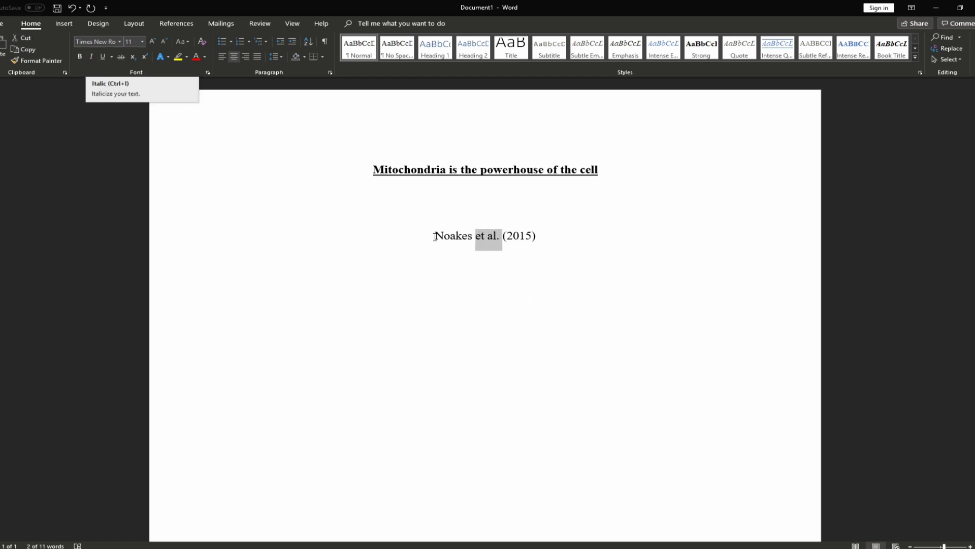
left_click(91, 57)
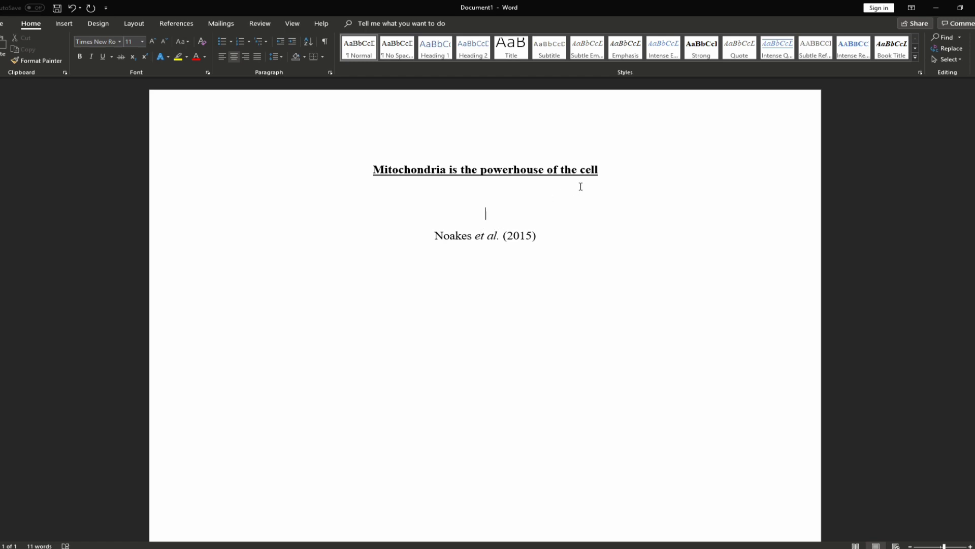
left_click_drag(545, 237, 418, 236)
key("ctrl+c")
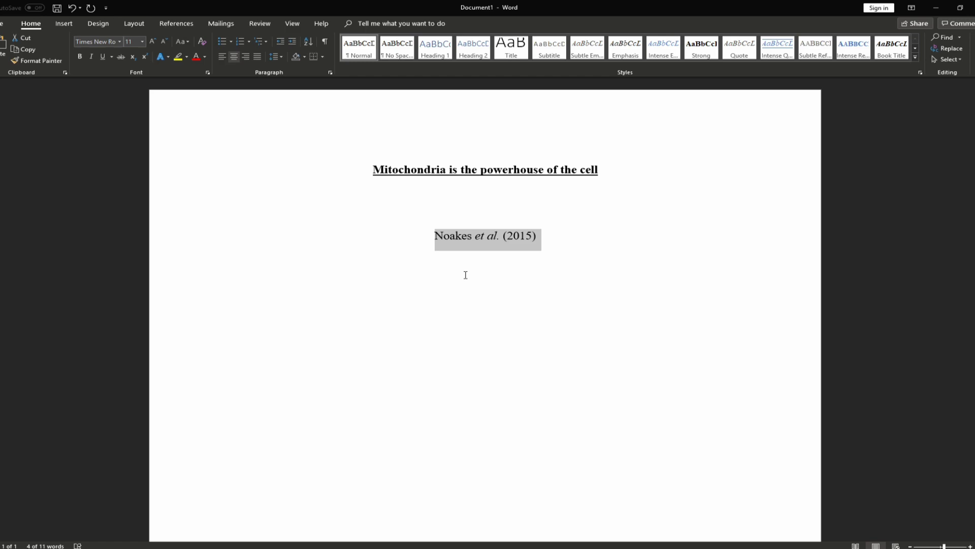
Copy the citation and paste many copies of it on new lines below
left_click(30, 51)
left_click(544, 242)
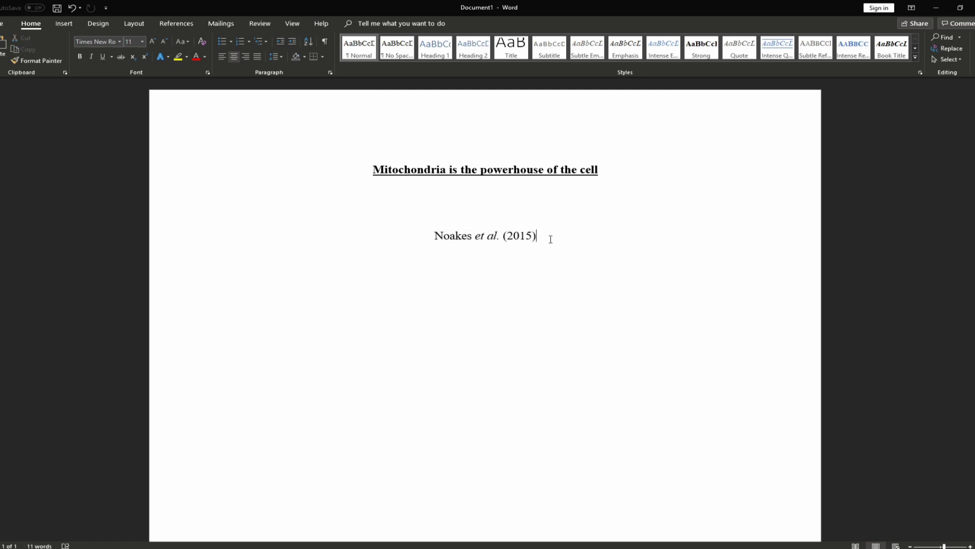
key("Return")
left_click(3, 43)
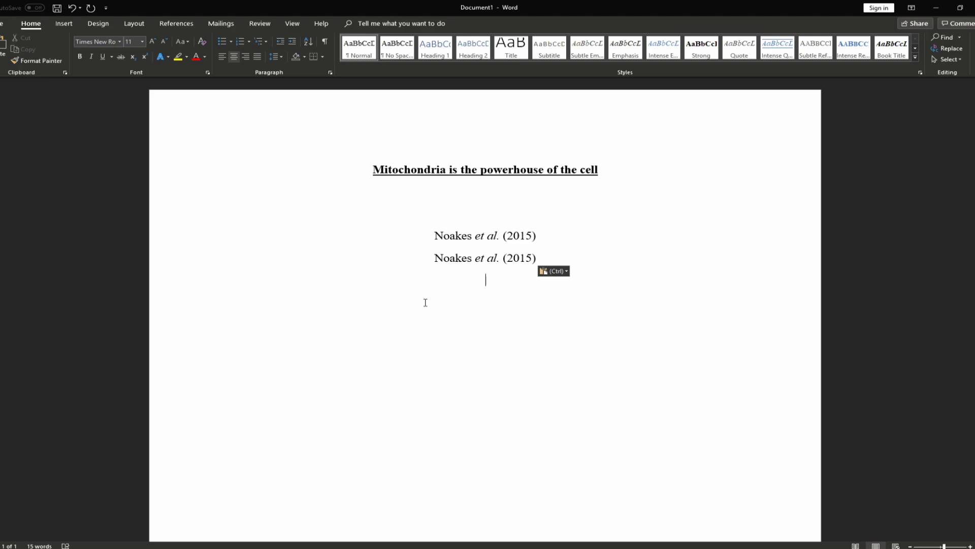
key("ctrl+v")
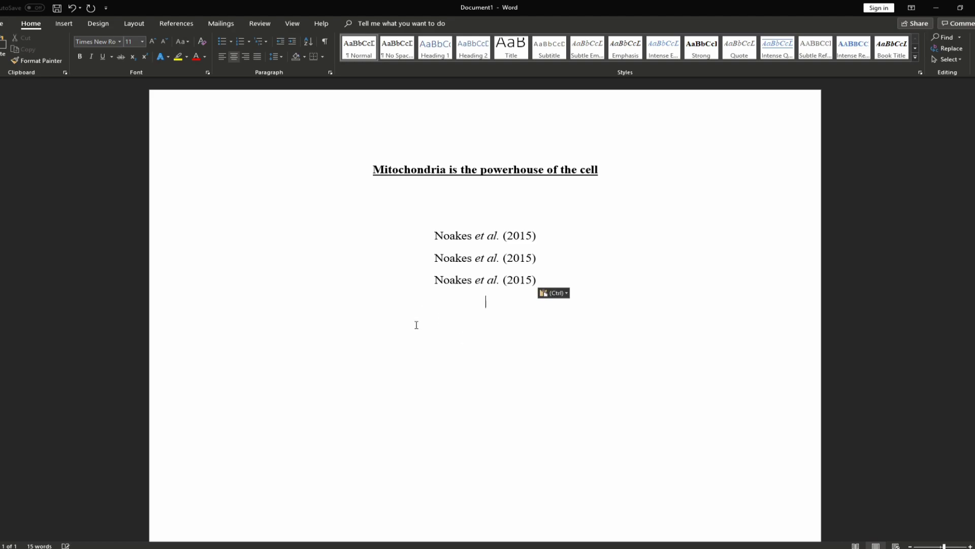
key("ctrl+v")
key("ctrl+v")
key("ctrl+v")
key("ctrl+v")
key("ctrl+v")
key("ctrl+v")
key("ctrl+v")
key("ctrl+v")
key("ctrl+v")
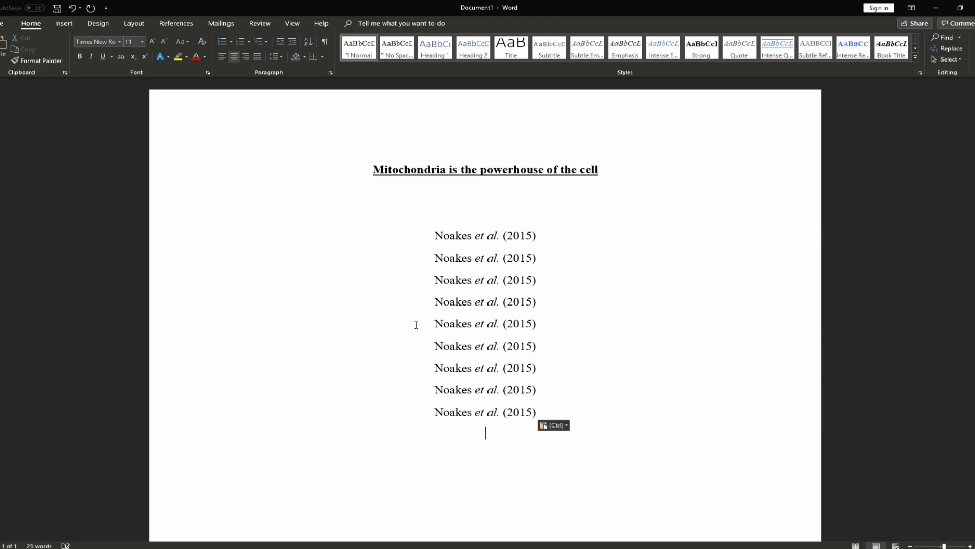
key("ctrl+v")
key("ctrl+v")
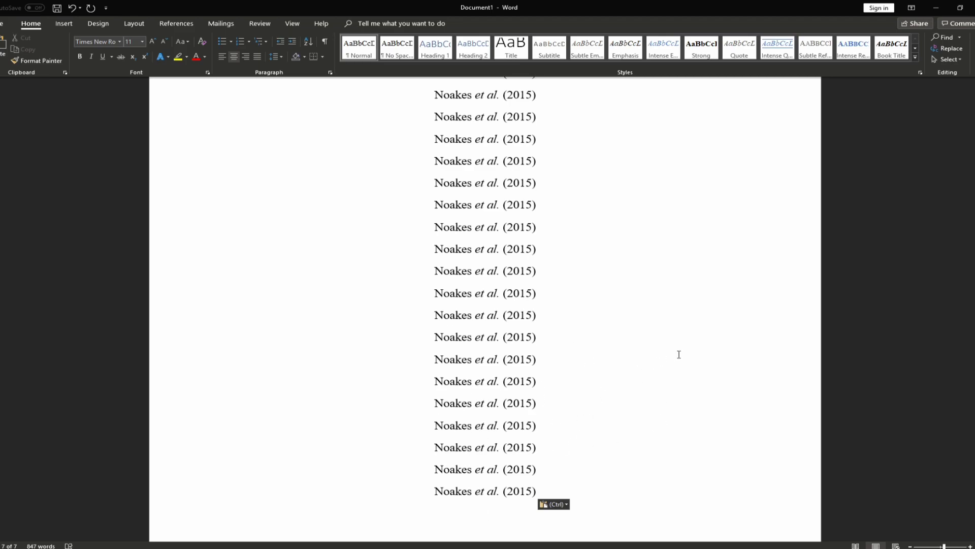
Undo the extra pastes, leaving six citation copies on one page
key("ctrl+z")
key("ctrl+z")
key("ctrl+z")
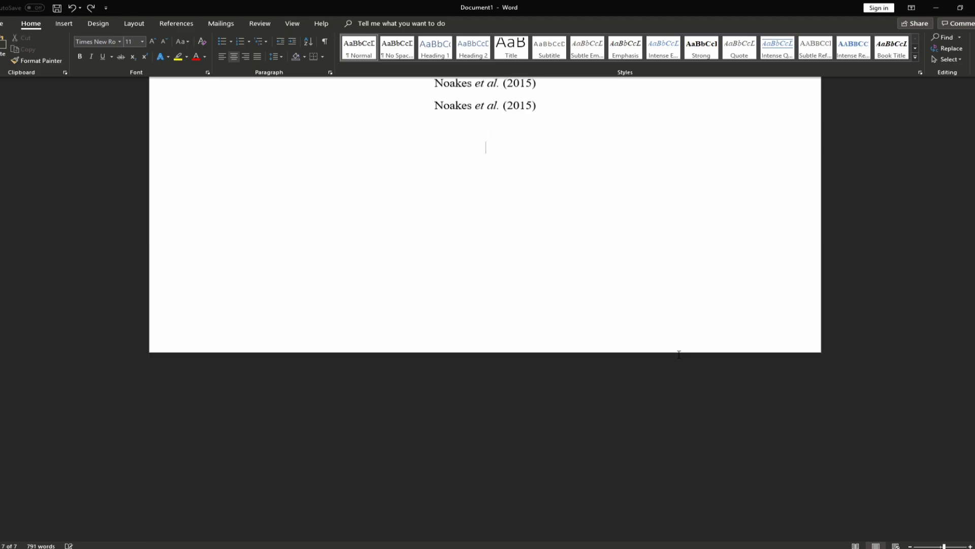
key("ctrl+z")
key("ctrl+z")
key("ctrl+z")
key("ctrl+z")
key("ctrl+z")
key("ctrl+z")
key("ctrl+z")
key("ctrl+z")
key("ctrl+z")
key("ctrl+z")
key("ctrl+z")
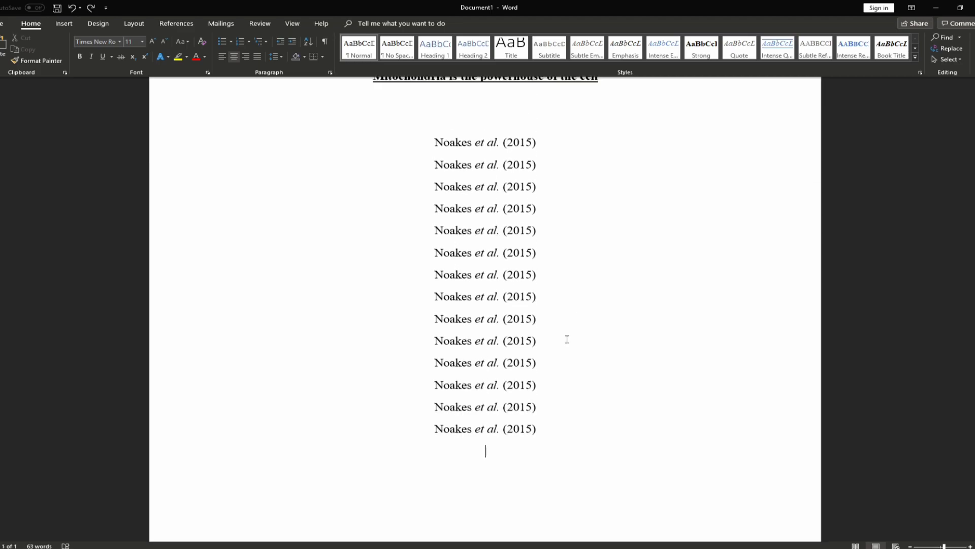
key("ctrl+z")
key("ctrl+z")
key("ctrl+z")
key("ctrl+z")
key("ctrl+z")
key("ctrl+z")
key("ctrl+z")
key("ctrl+z")
key("ctrl+z")
key("ctrl+z")
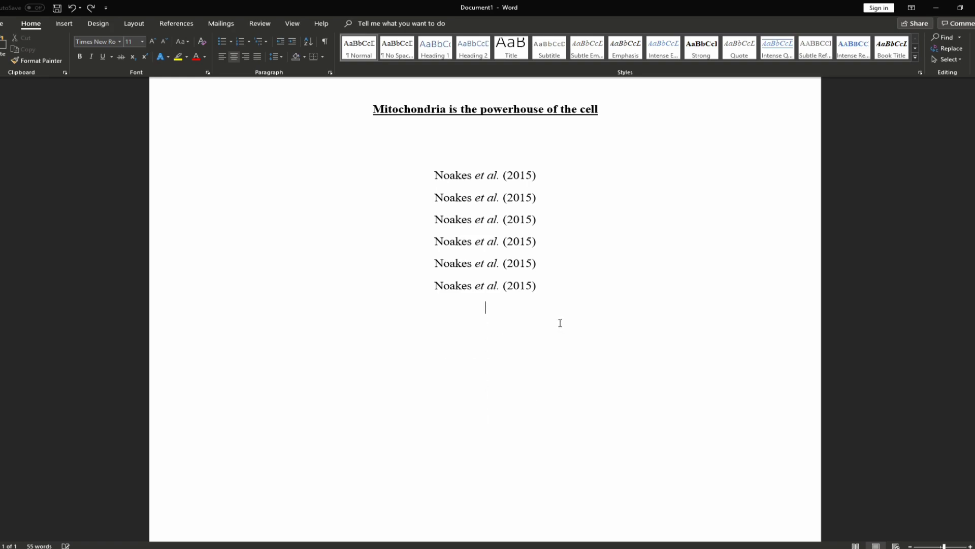
Set all document text to Times New Roman from the mini toolbar, checking the size 11
scroll(559, 314, "up", 2)
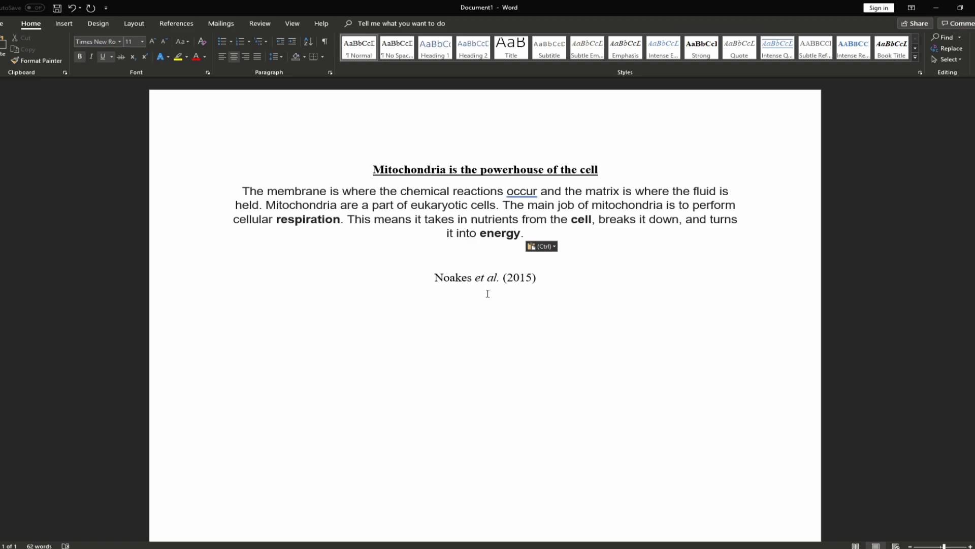
left_click_drag(536, 234, 235, 196)
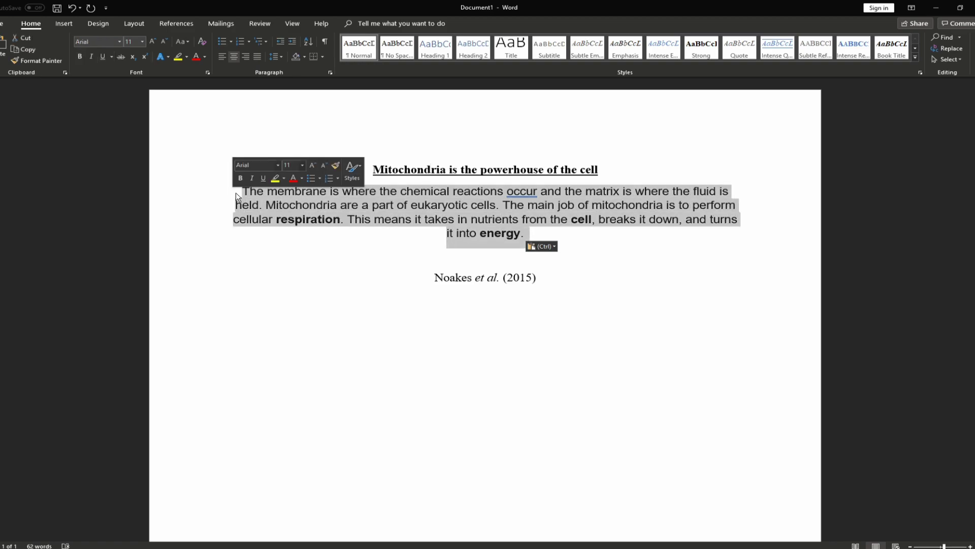
left_click(476, 292)
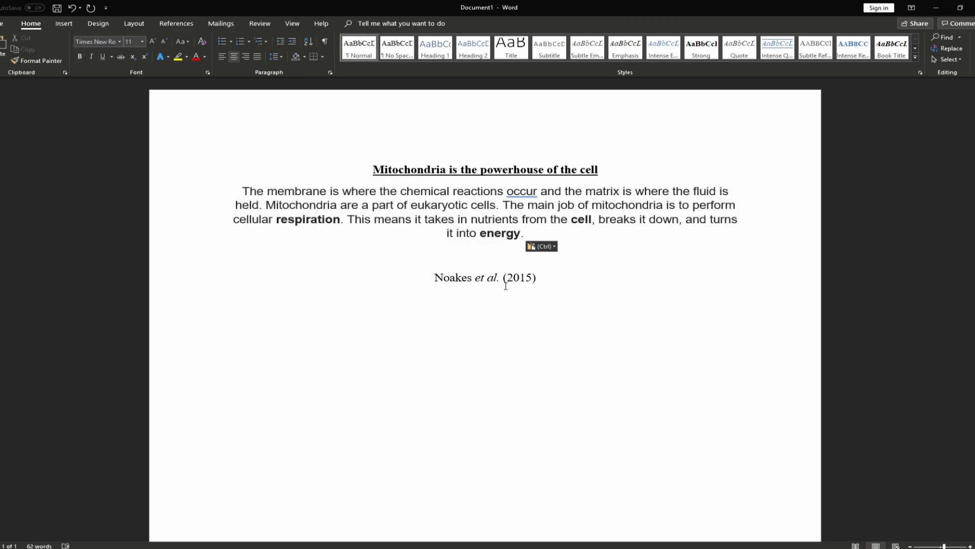
key("ctrl+a")
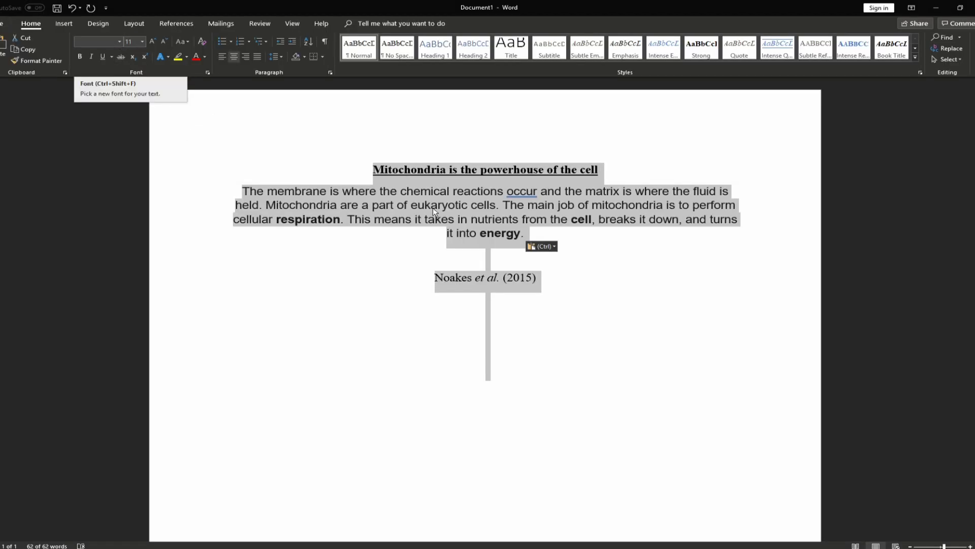
right_click(446, 201)
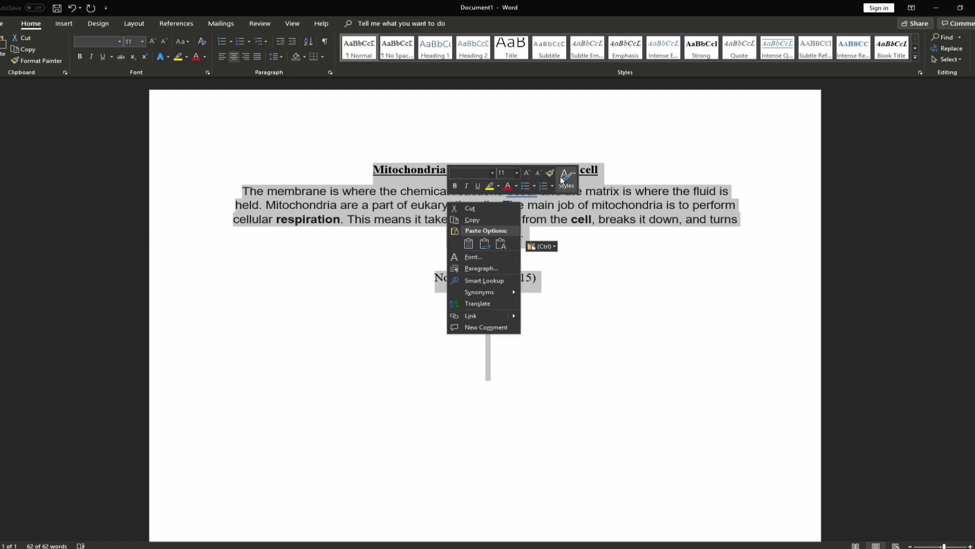
left_click(493, 173)
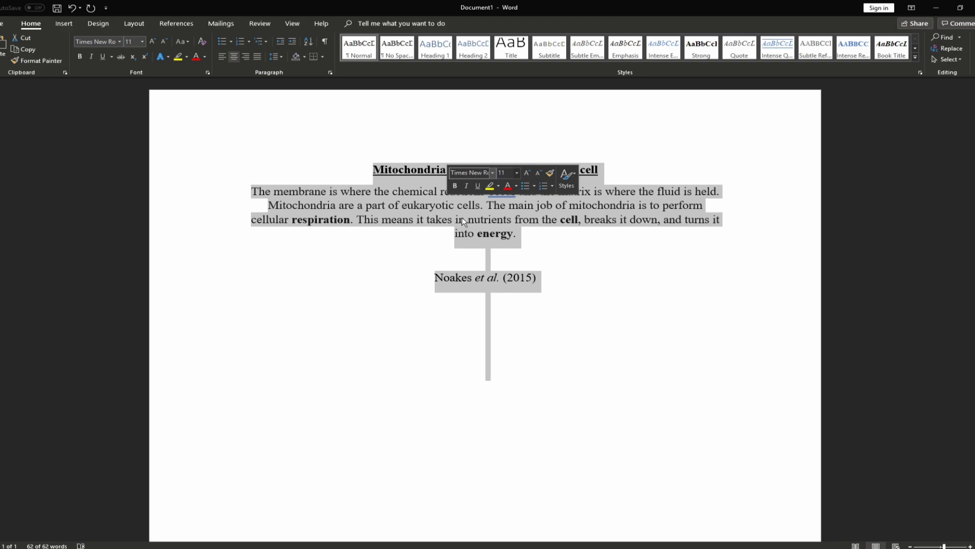
left_click(517, 173)
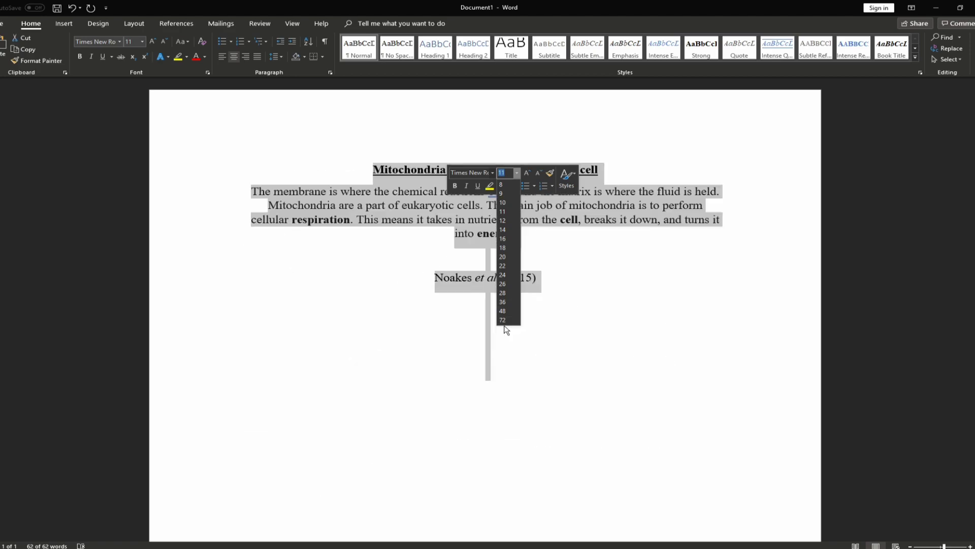
left_click(502, 173)
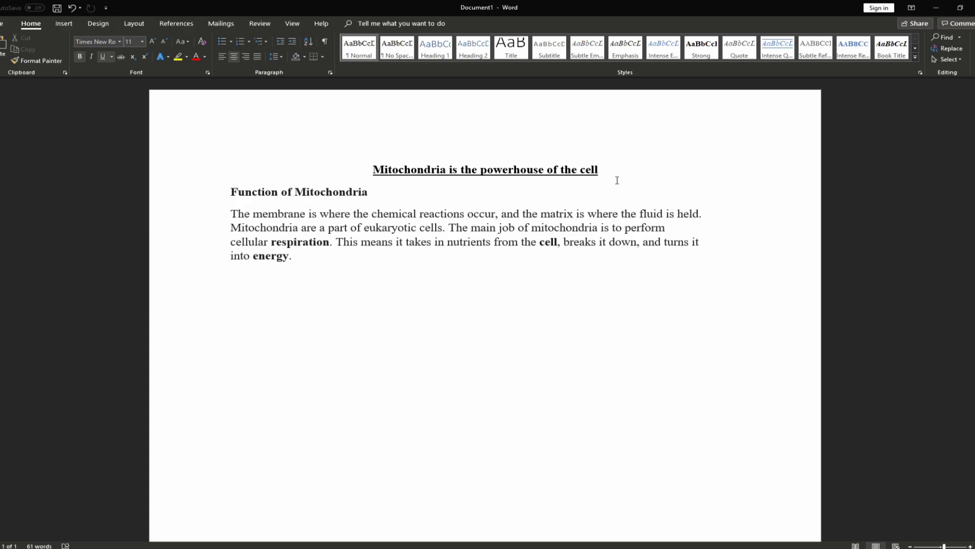
Add blank lines below the title, trimming the extras to leave one gap
key("Return")
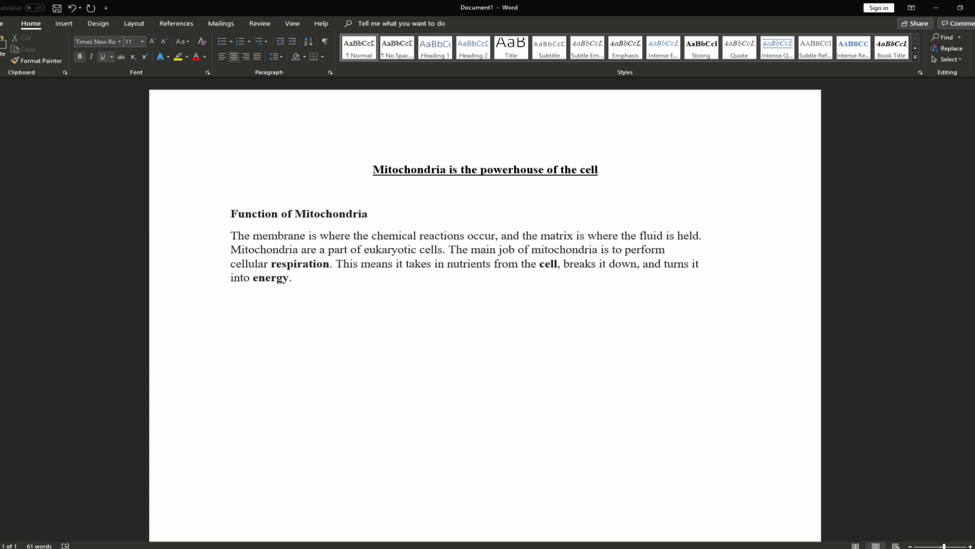
key("Return")
key("Return")
key("Return")
key("Return")
key("Return")
key("Return")
key("Return")
key("Return")
key("Return")
key("Return")
key("Return")
key("Return")
key("Return")
key("Return")
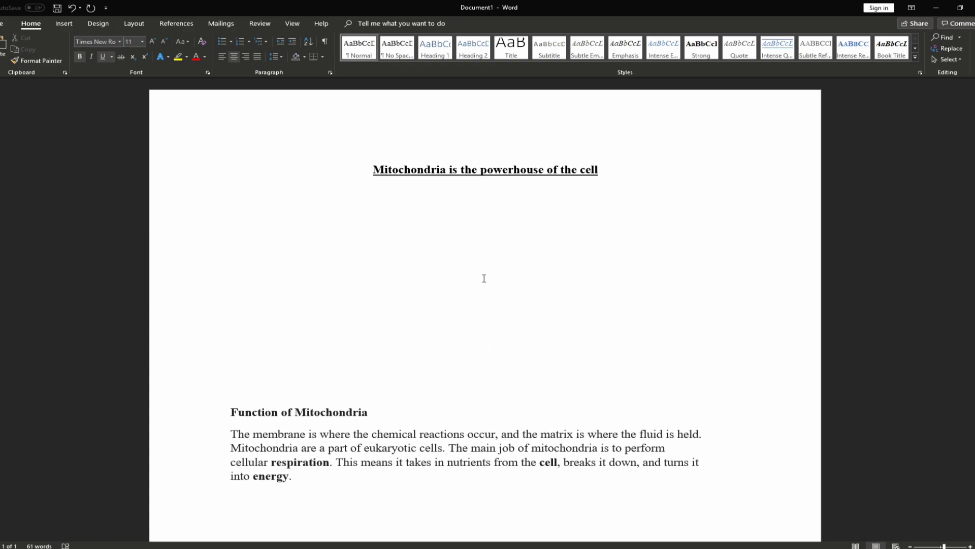
key("Return")
key("Return")
key("BackSpace")
key("BackSpace")
key("BackSpace")
key("BackSpace")
key("BackSpace")
key("BackSpace")
key("BackSpace")
key("BackSpace")
key("BackSpace")
key("BackSpace")
key("BackSpace")
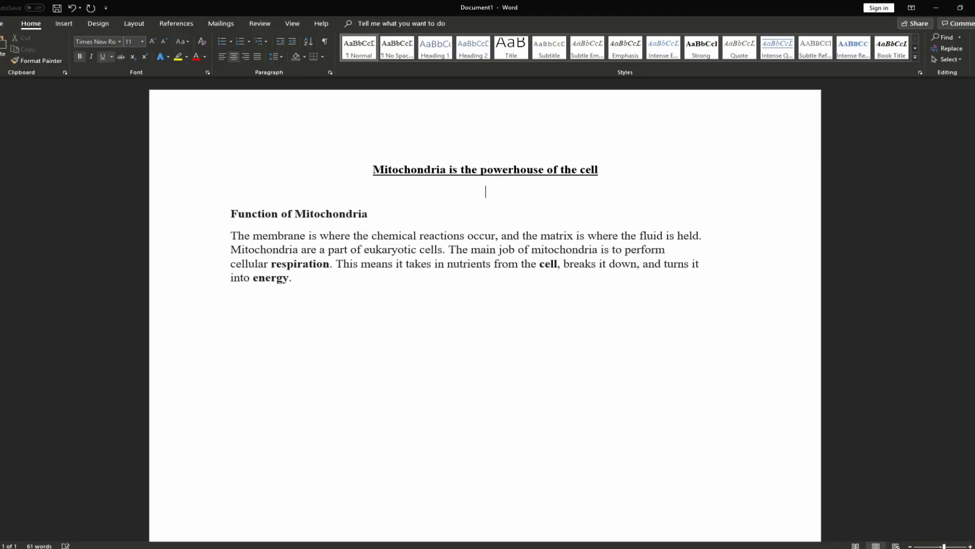
left_click(437, 300)
Apply 2.0 line spacing to the whole document
key("ctrl+a")
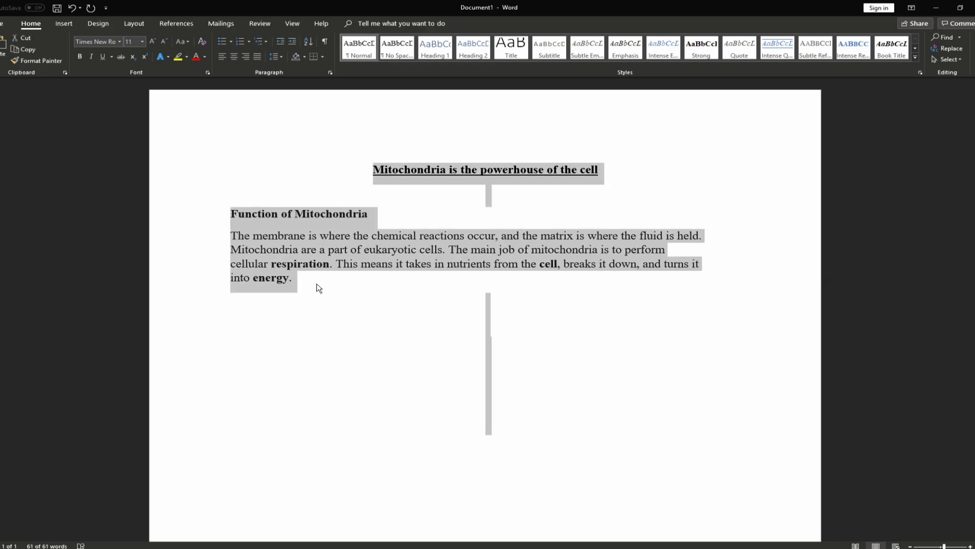
left_click_drag(318, 288, 230, 235)
left_click(369, 293)
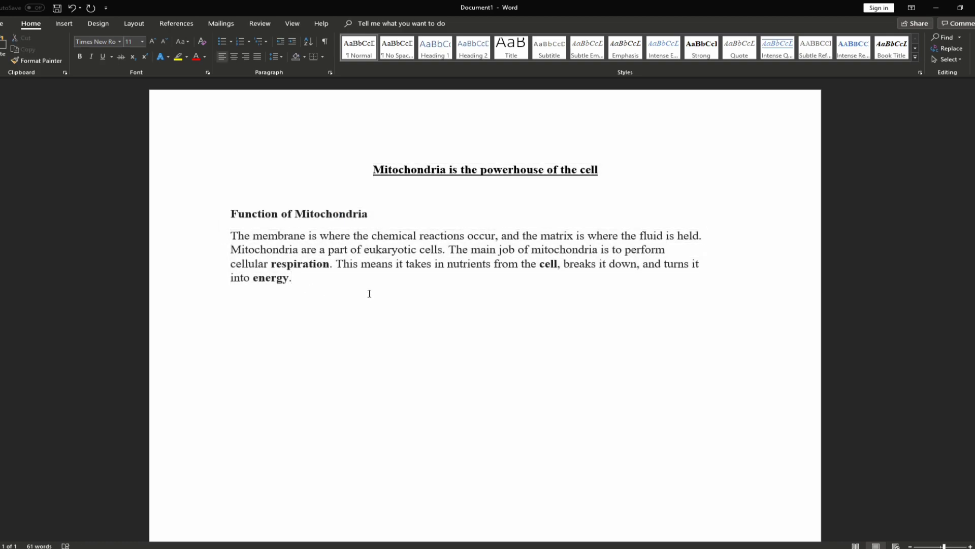
key("ctrl+a")
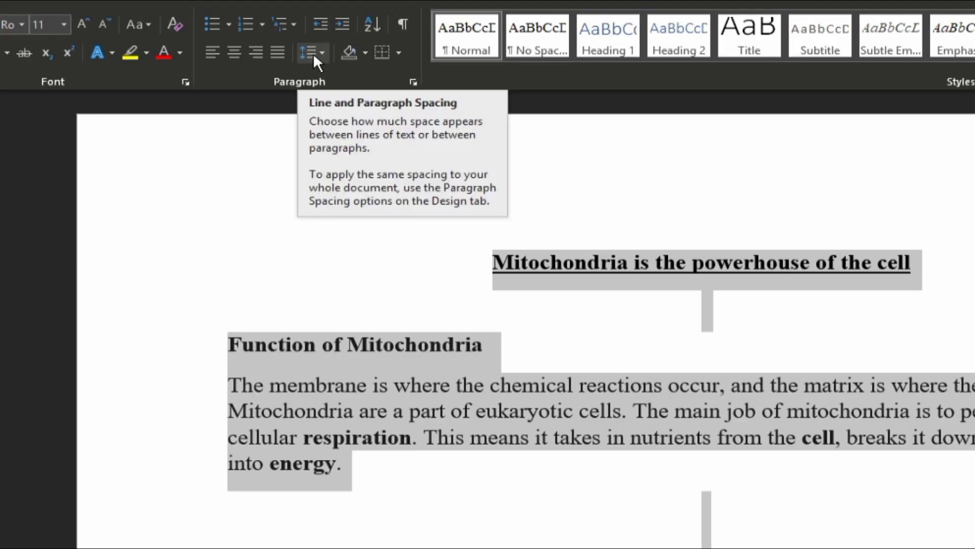
left_click(316, 51)
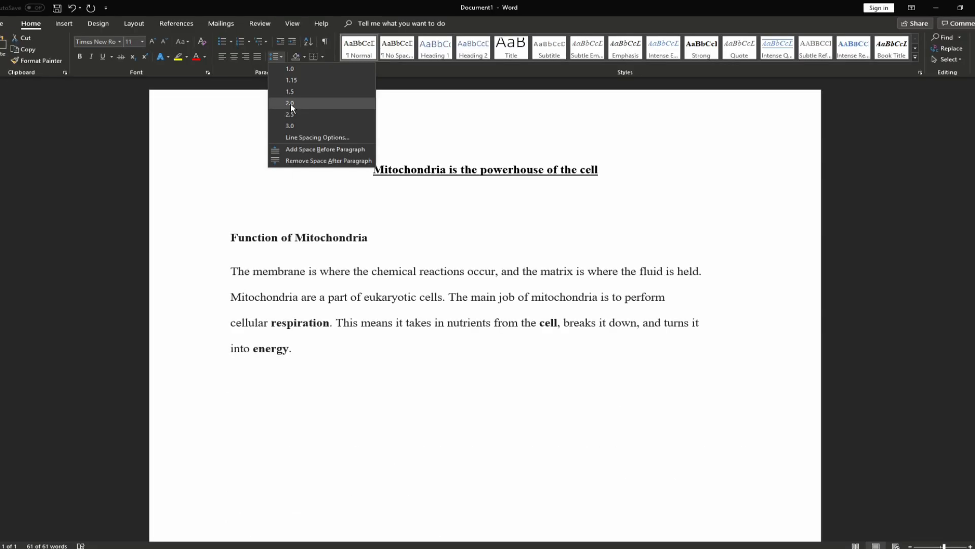
left_click(340, 139)
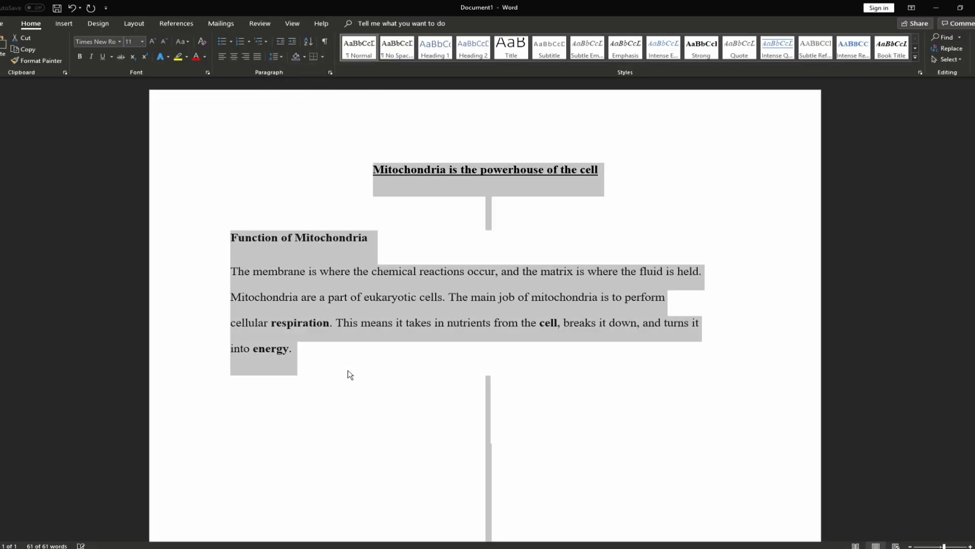
left_click(342, 356)
Reselect the body paragraph and confirm its line spacing stays at 2.0
scroll(341, 355, "down", 1)
left_click_drag(311, 318, 230, 238)
left_click(237, 236)
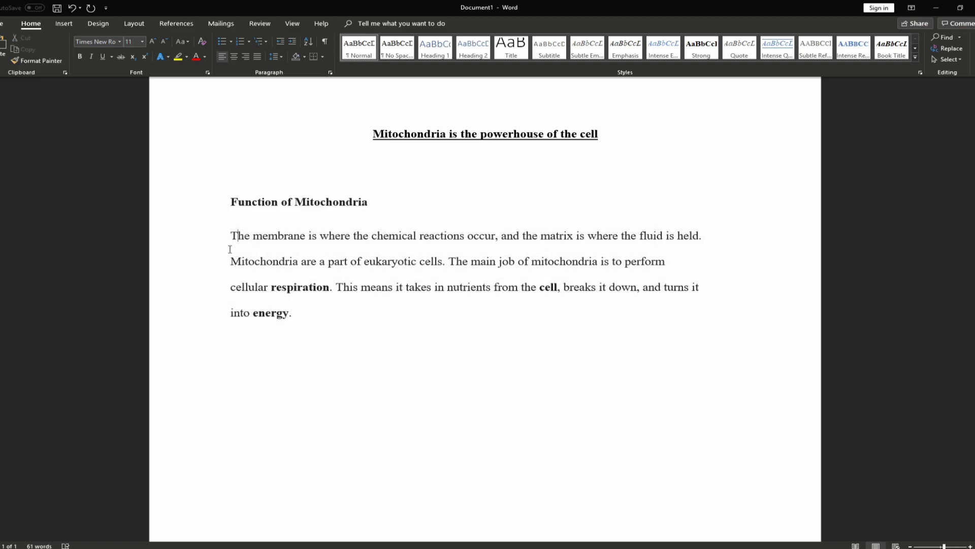
left_click_drag(309, 319, 216, 249)
left_click(276, 56)
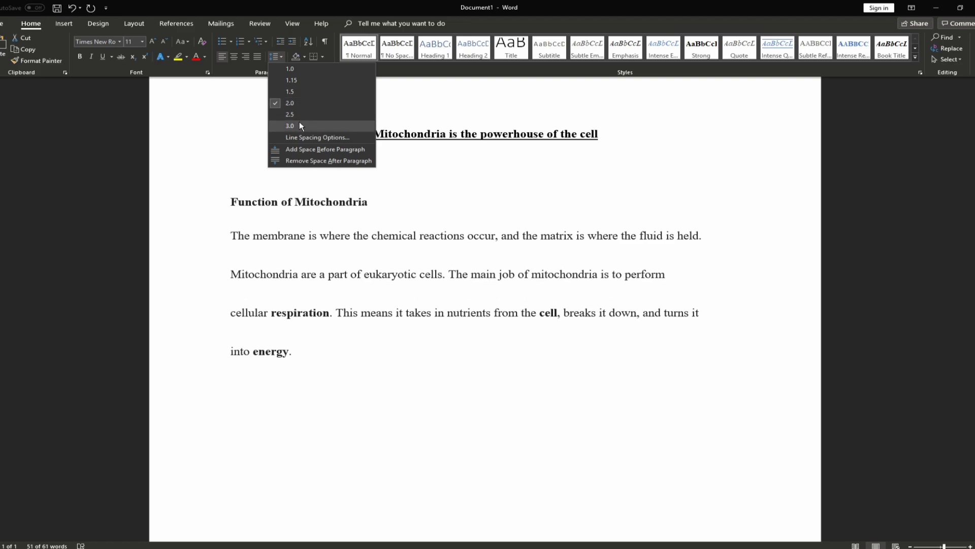
left_click(300, 105)
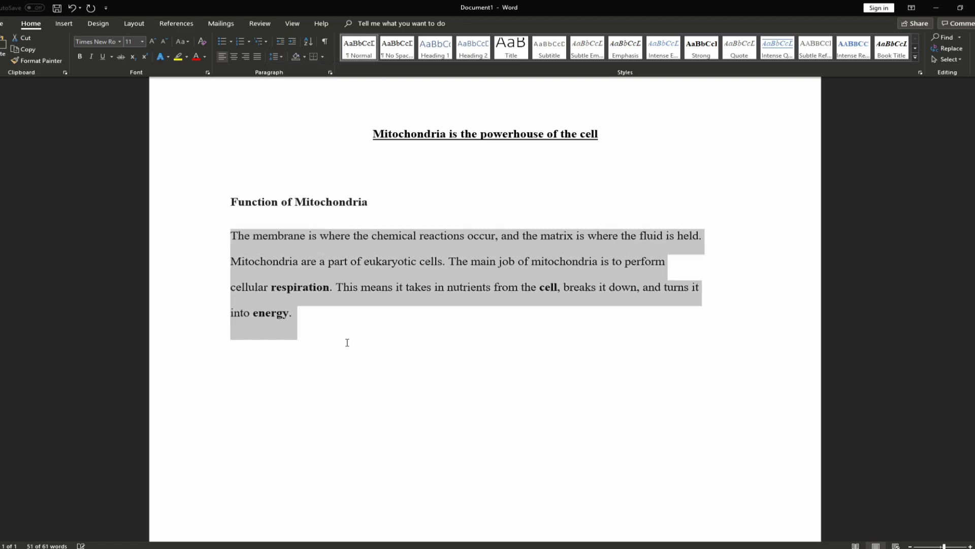
left_click(331, 321)
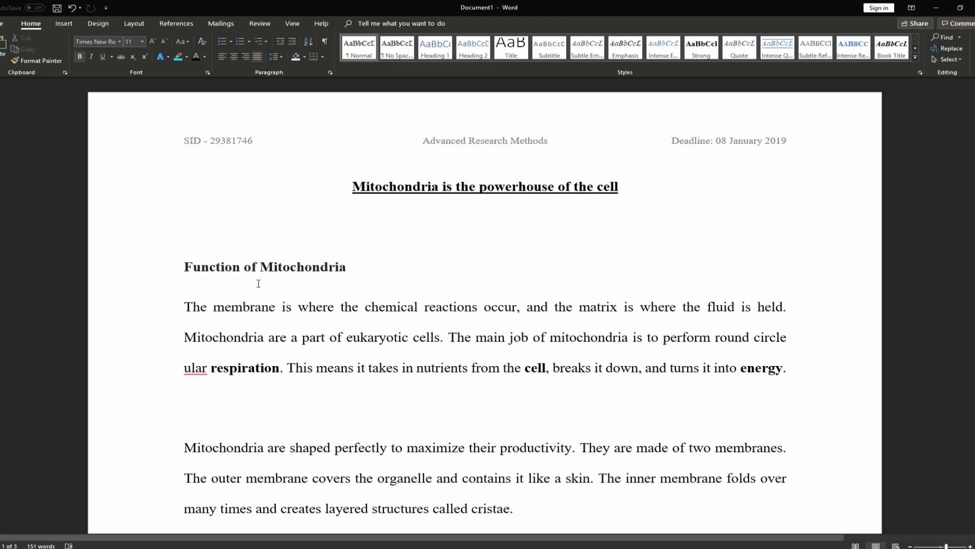
Remove the space after paragraphs
left_click(273, 56)
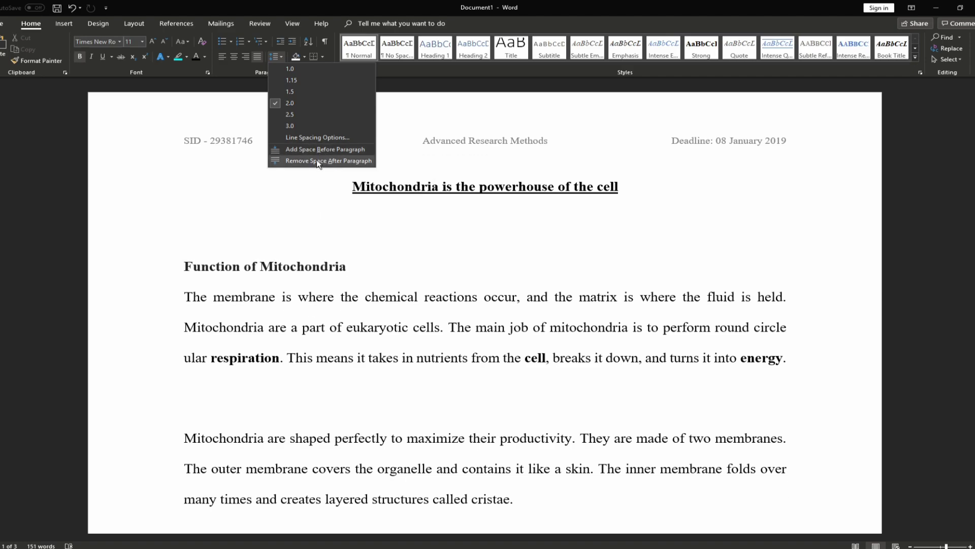
left_click(322, 161)
scroll(510, 378, "down", 2)
Add space before the paragraphs from the heading to 'cristae.'
left_click_drag(510, 378, 198, 155)
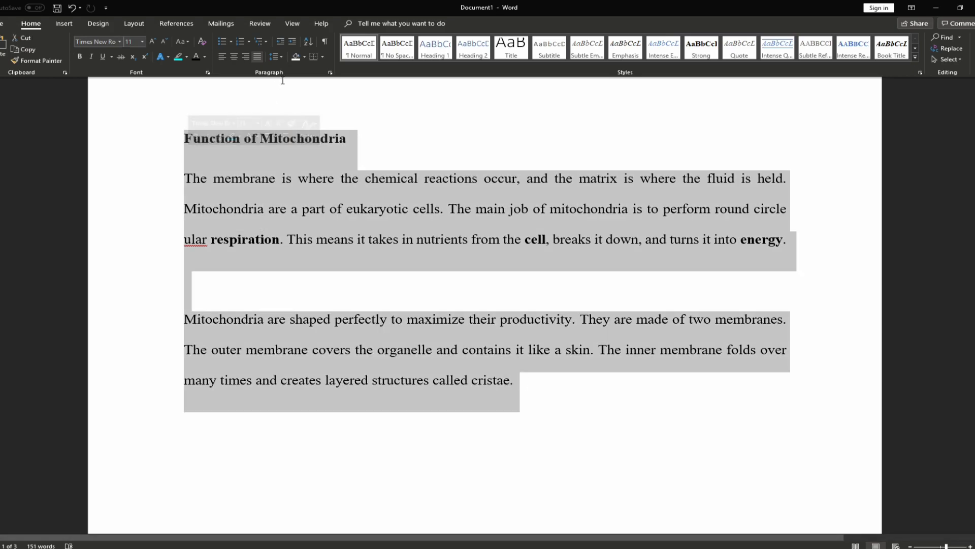
left_click(274, 56)
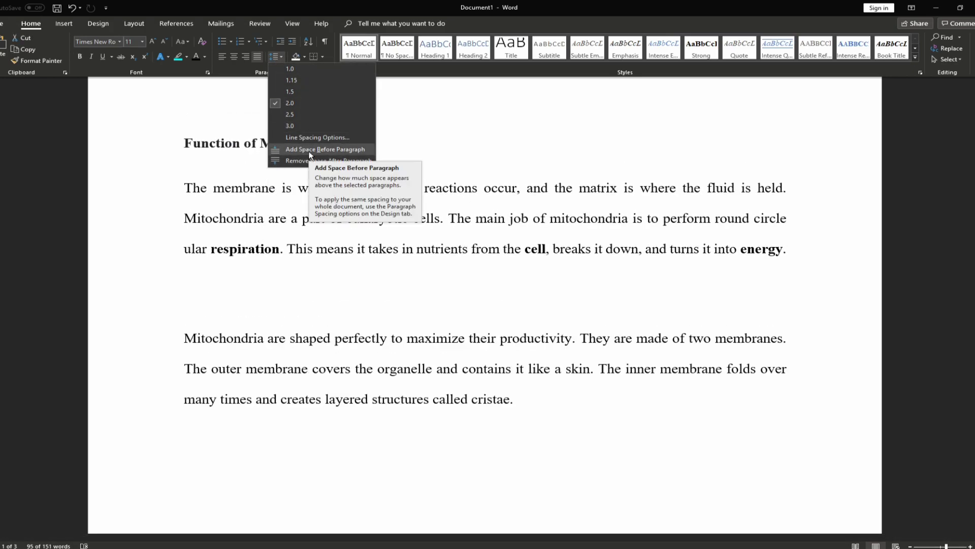
left_click(311, 151)
left_click(327, 260)
scroll(327, 269, "up", 3)
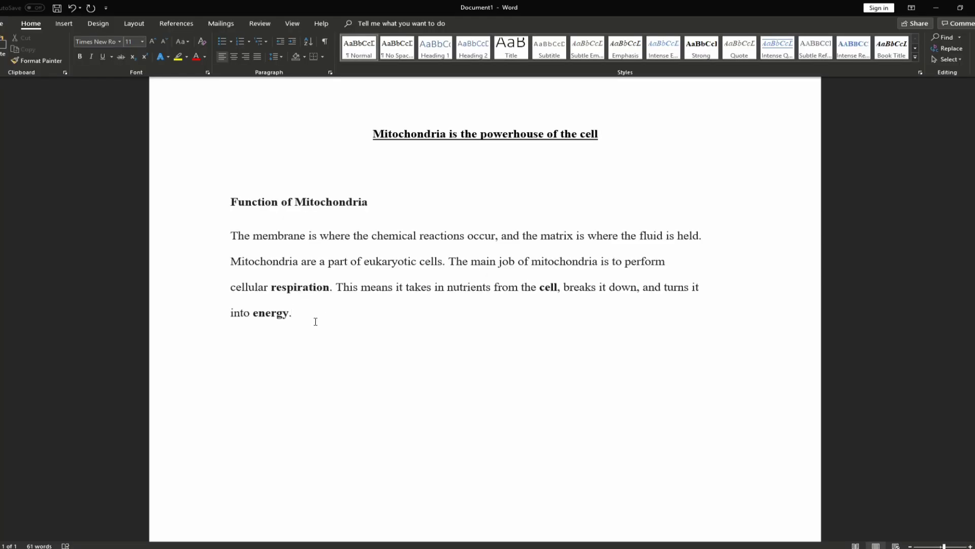
Try centre, right and left alignment on the Function body paragraph, then settle on justified
left_click_drag(311, 318, 226, 238)
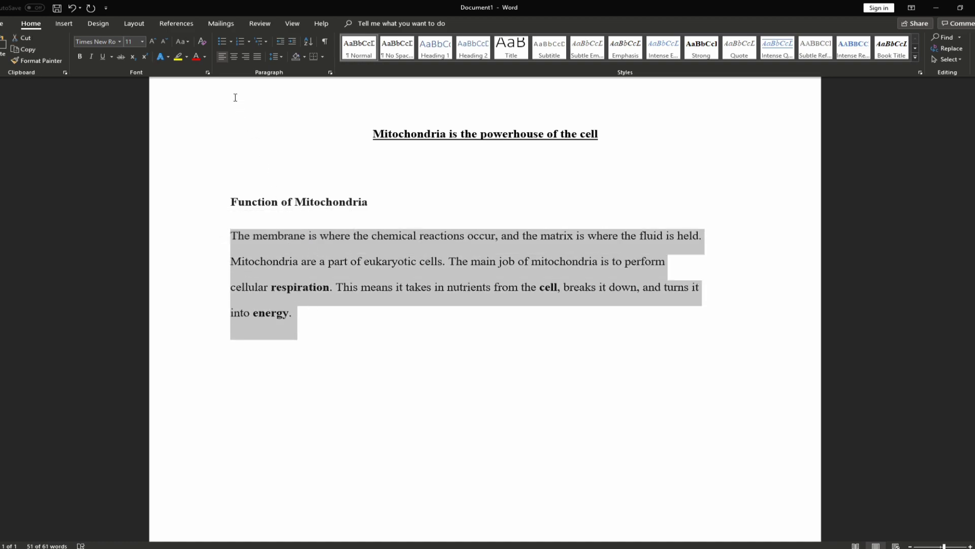
left_click(233, 56)
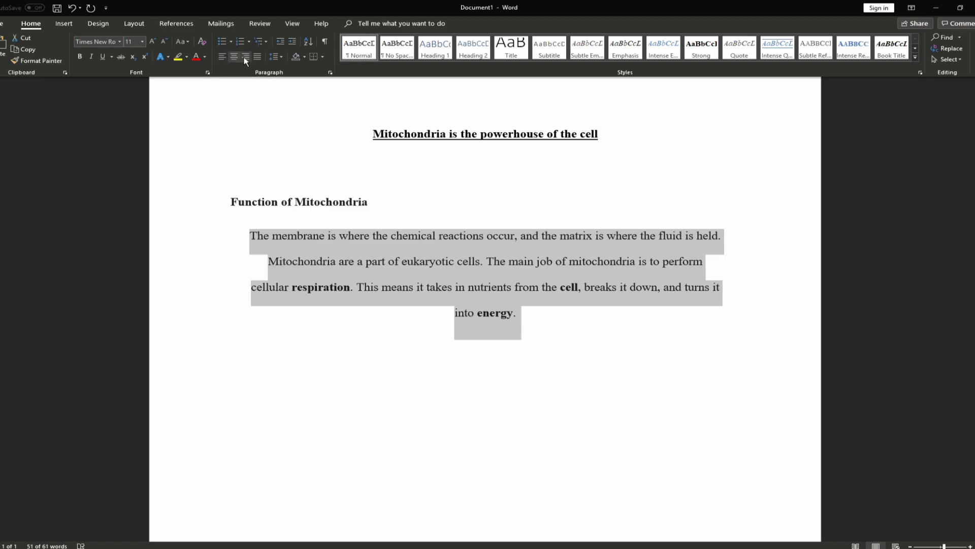
left_click(245, 57)
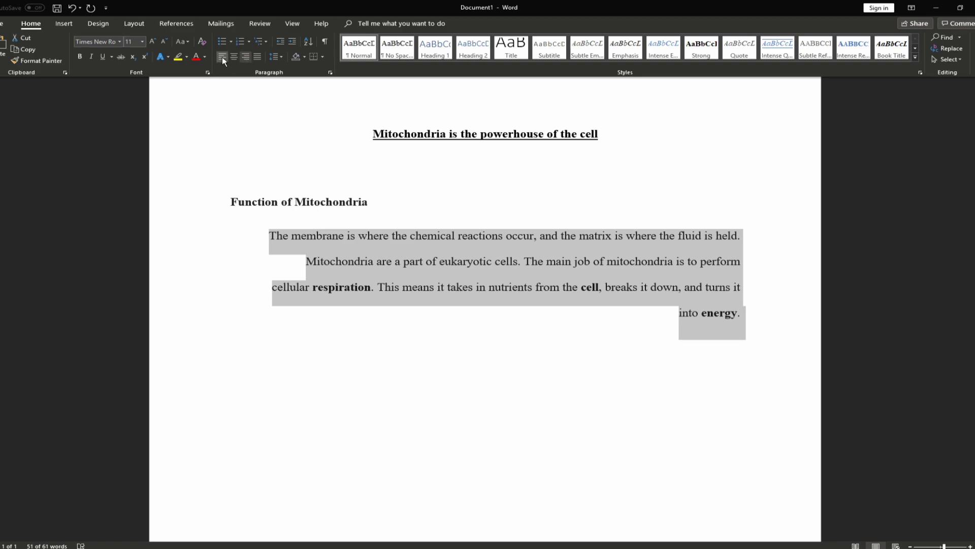
left_click(223, 58)
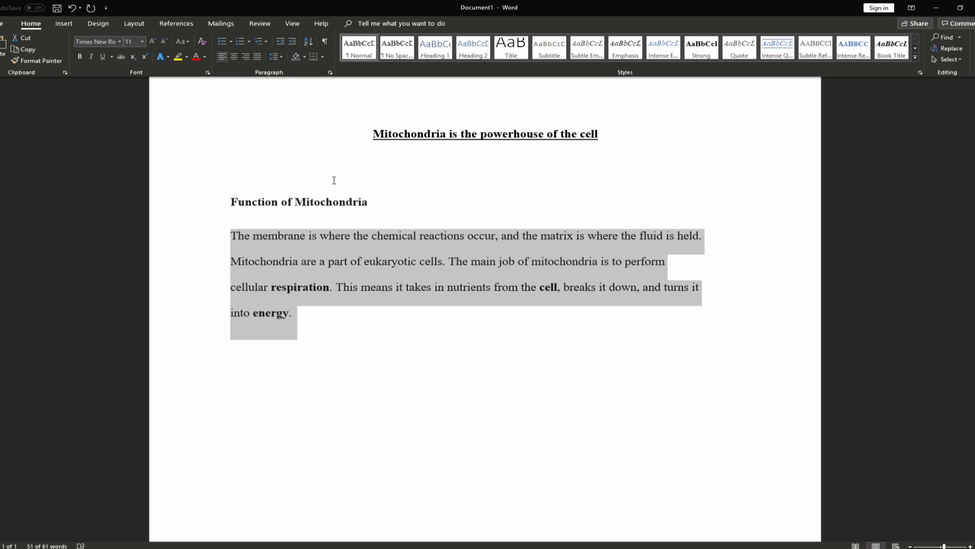
key("ctrl+j")
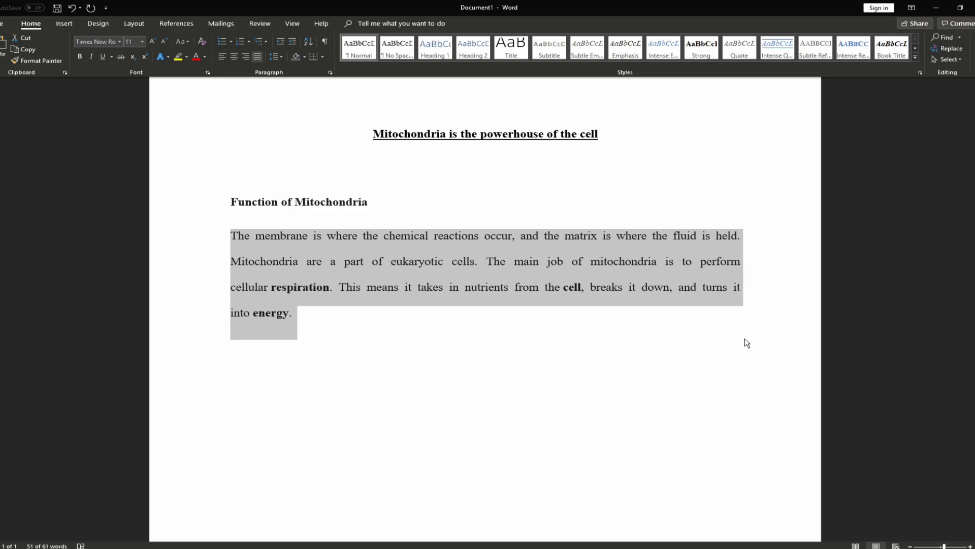
key("ctrl+l")
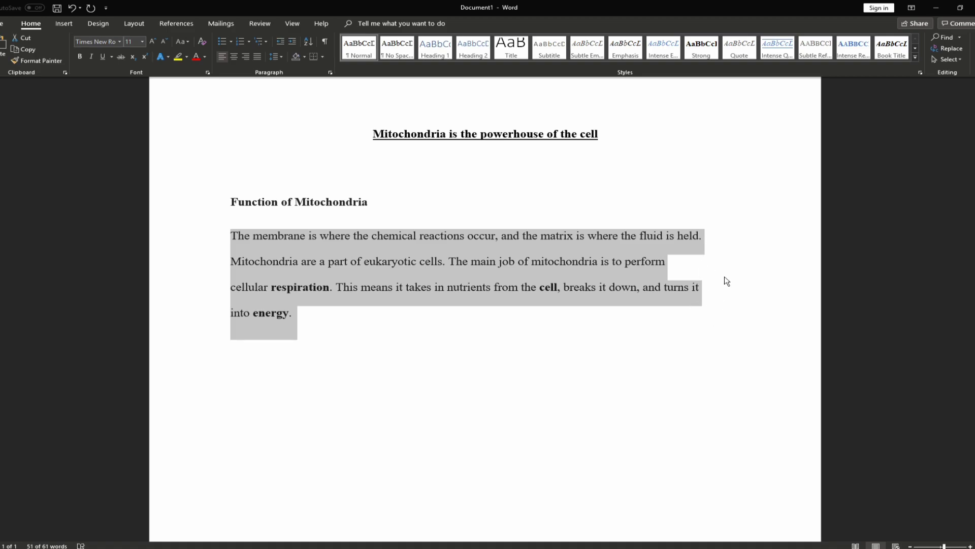
key("ctrl+j")
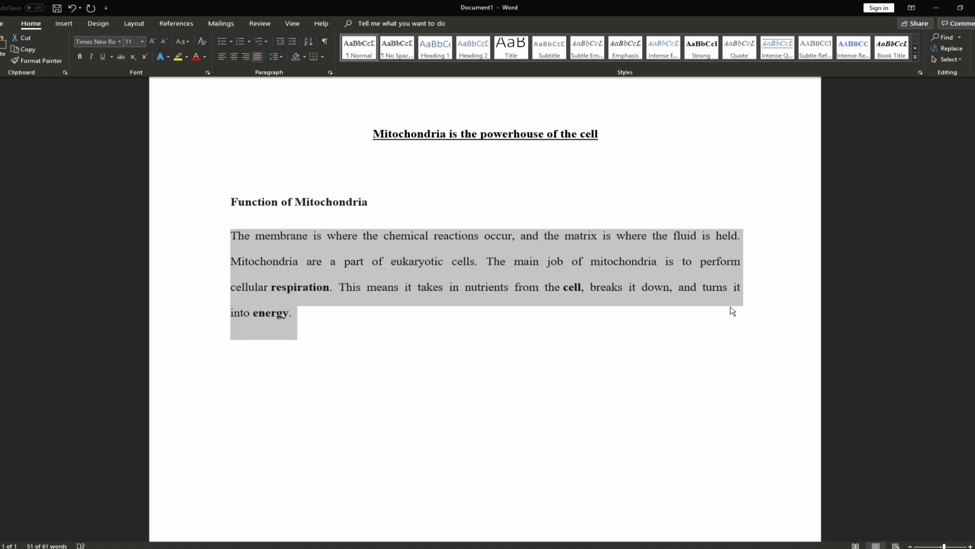
left_click(521, 325)
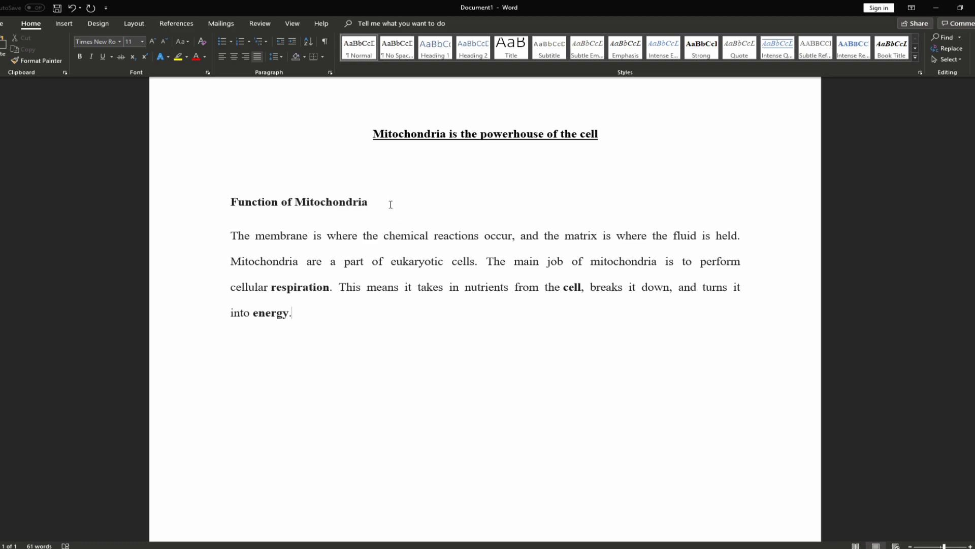
key("ctrl+a")
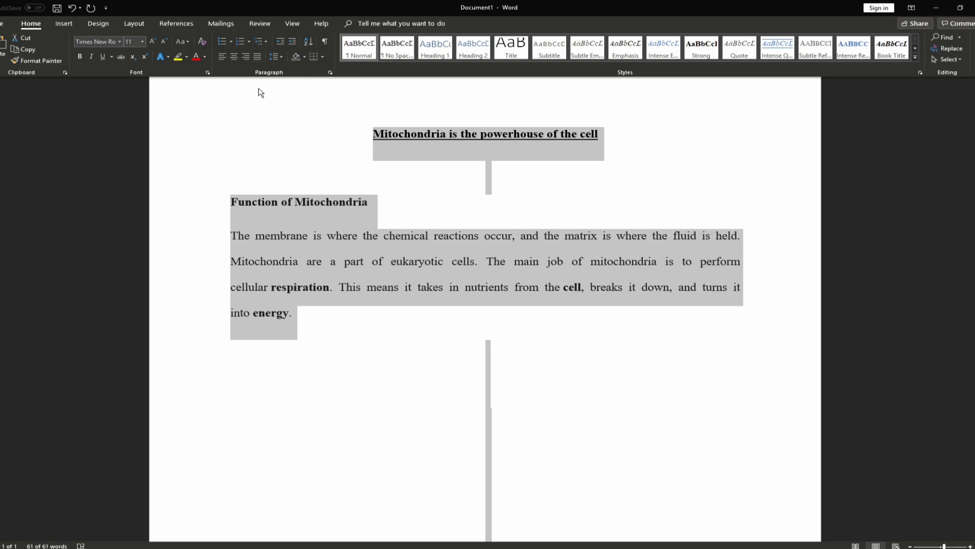
left_click(257, 58)
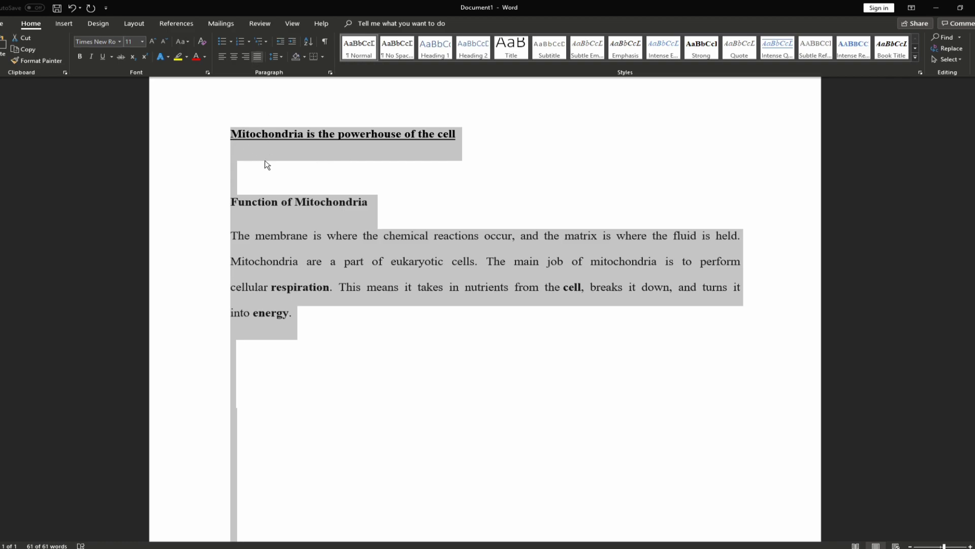
scroll(266, 164, "up", 1)
left_click(266, 164)
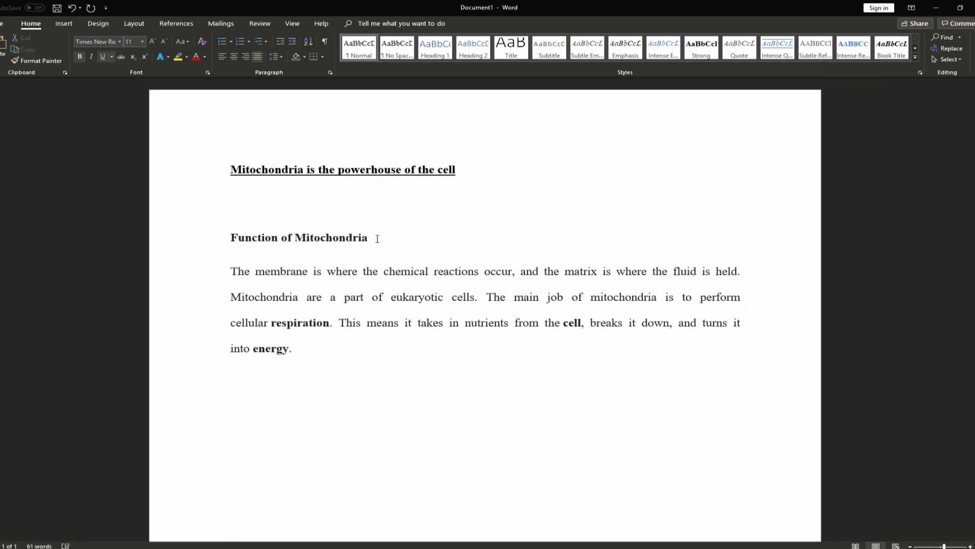
left_click_drag(382, 239, 225, 233)
left_click(335, 217)
left_click_drag(274, 337, 216, 280)
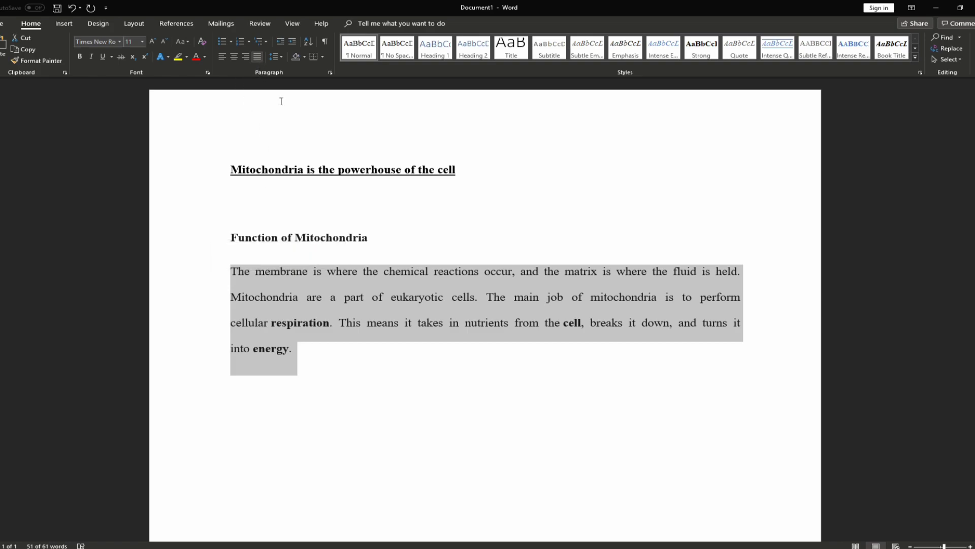
left_click(213, 169)
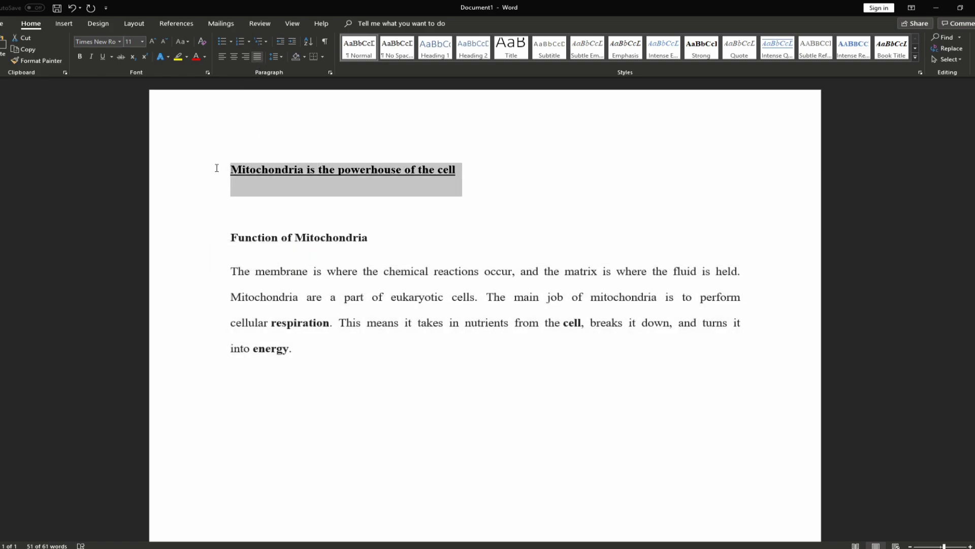
left_click(234, 57)
Paste the Structure of the Mitochondria section below the first paragraph
left_click(377, 351)
type("Structure of the Mitochondria Mitochondria are shaped perfectly to maximize their productivity. They are made of two membranes. The outer membrane covers the organelle and contains it like a skin. The inner membrane folds over many times and creates layered structures called cristae.")
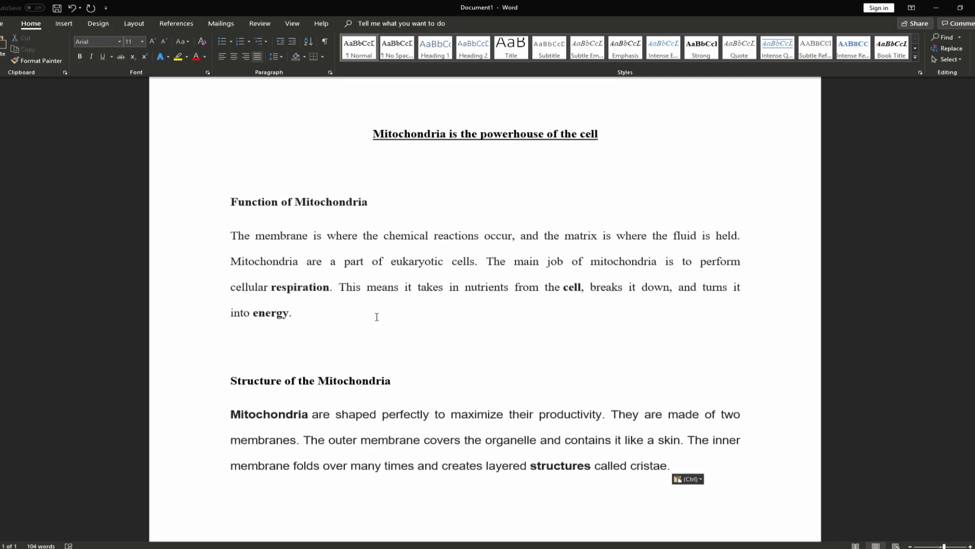
left_click(437, 440)
left_click(313, 439)
Set the 'Mitochondria are shaped' paragraph to Times New Roman with 2.0 line spacing
left_click_drag(689, 466, 225, 413)
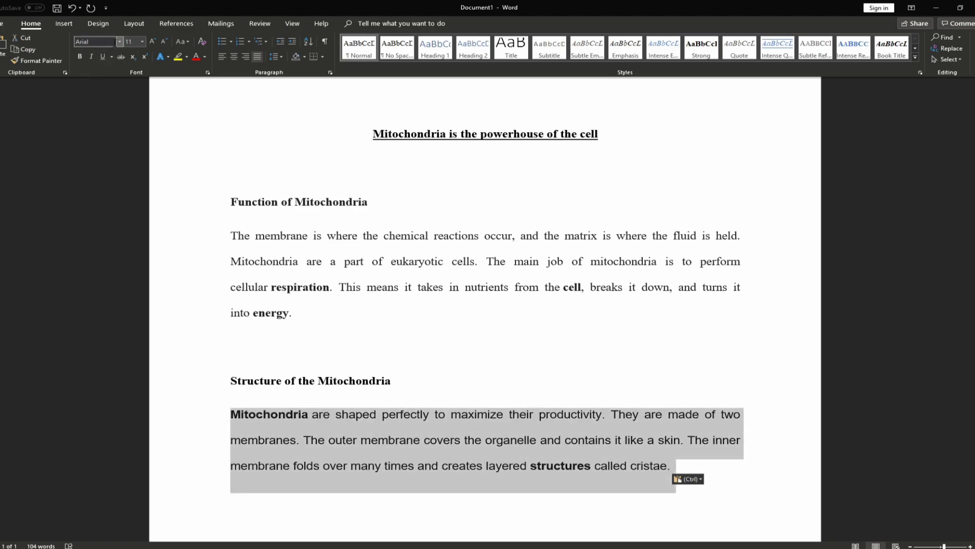
left_click(120, 41)
left_click(130, 100)
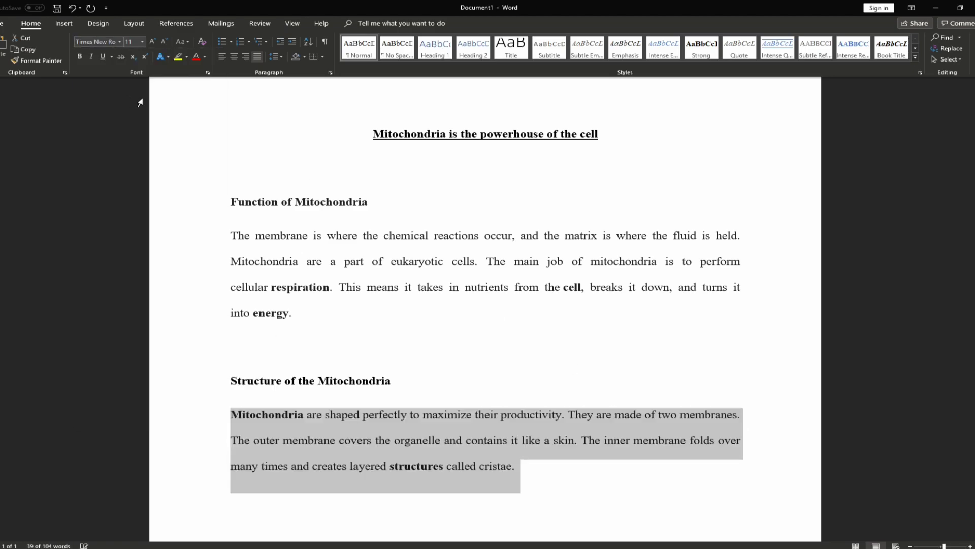
left_click(275, 56)
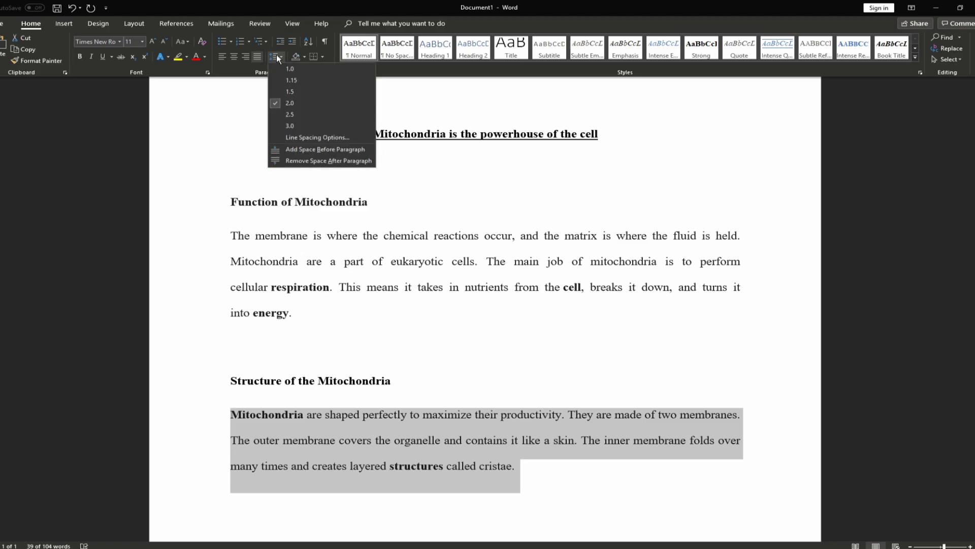
left_click(299, 103)
scroll(315, 359, "down", 2)
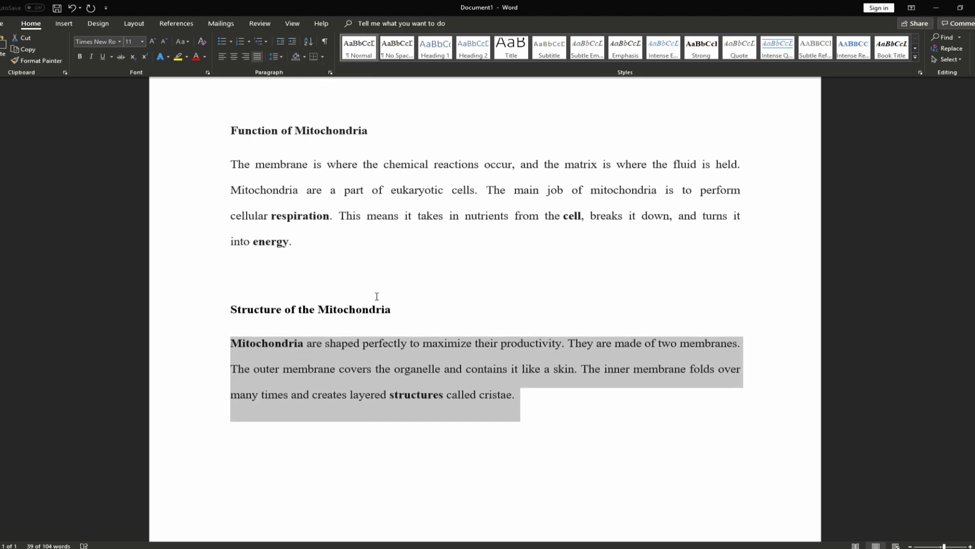
Justify both body paragraphs together after briefly trying centre and left alignment
left_click(232, 56)
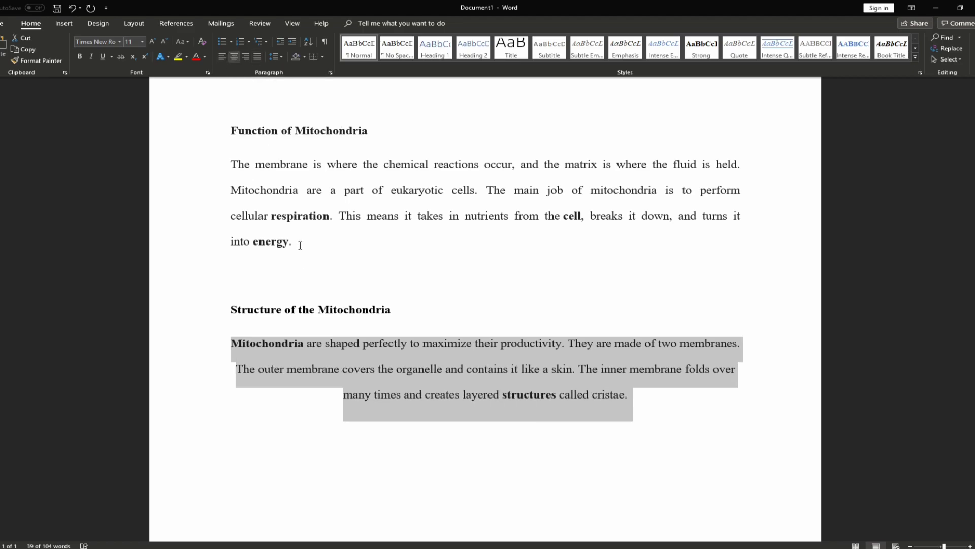
left_click_drag(300, 246, 224, 168)
left_click(222, 57)
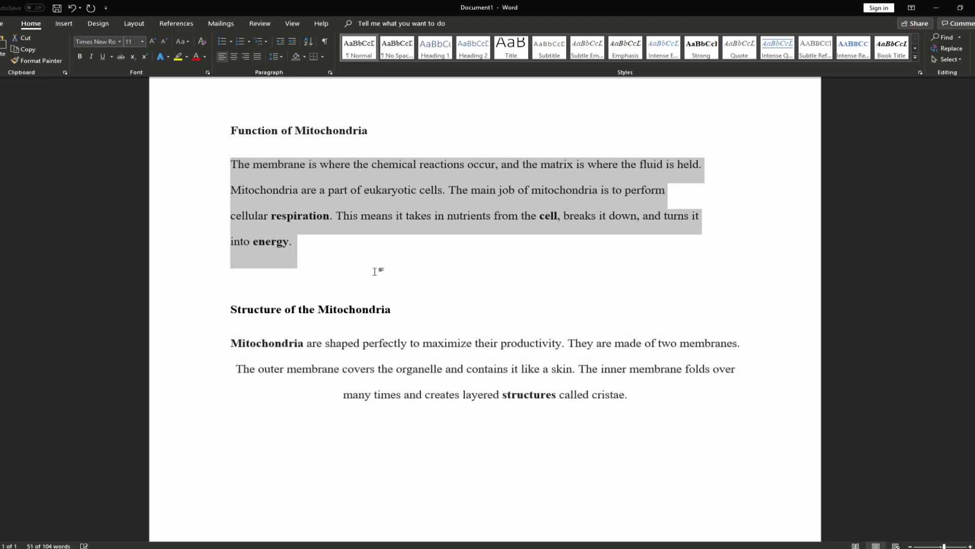
left_click(374, 271)
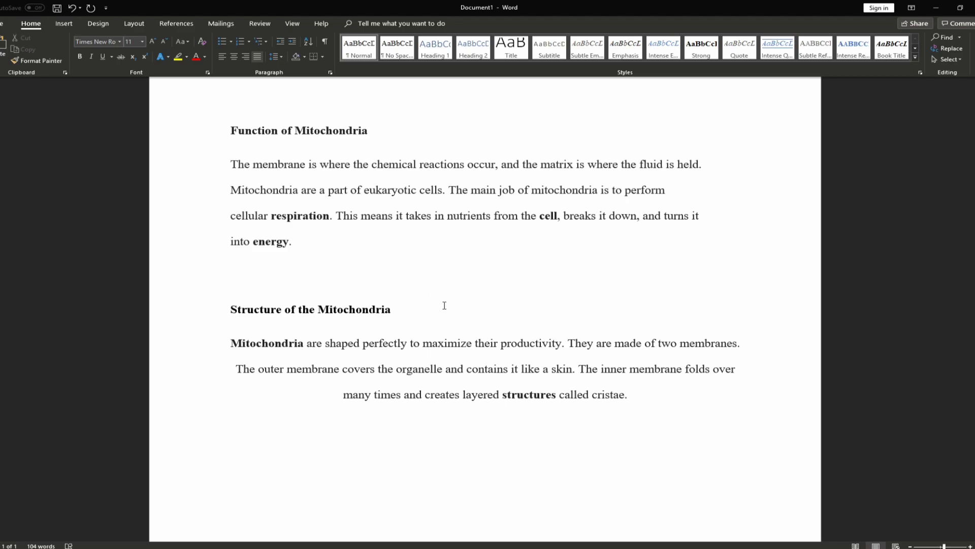
left_click_drag(311, 240, 221, 163)
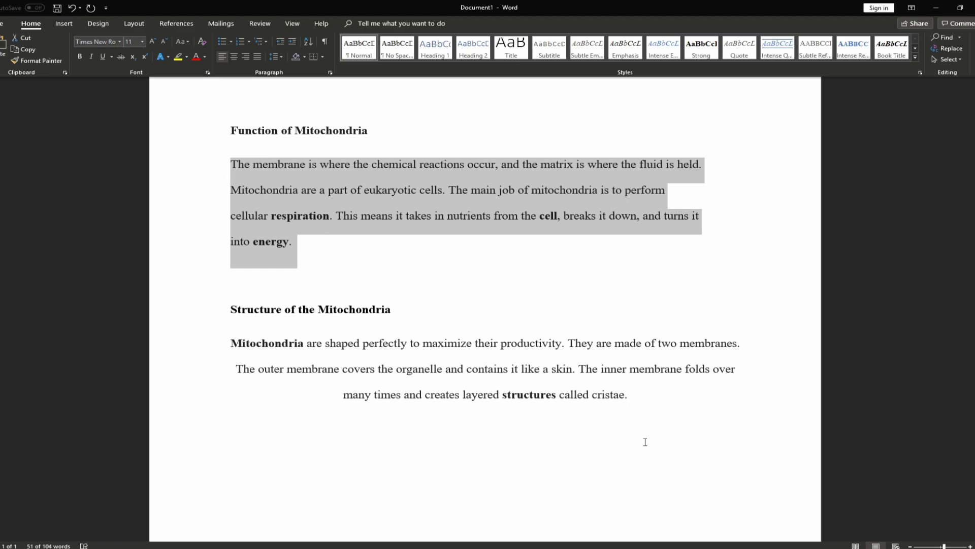
left_click_drag(643, 397, 227, 352)
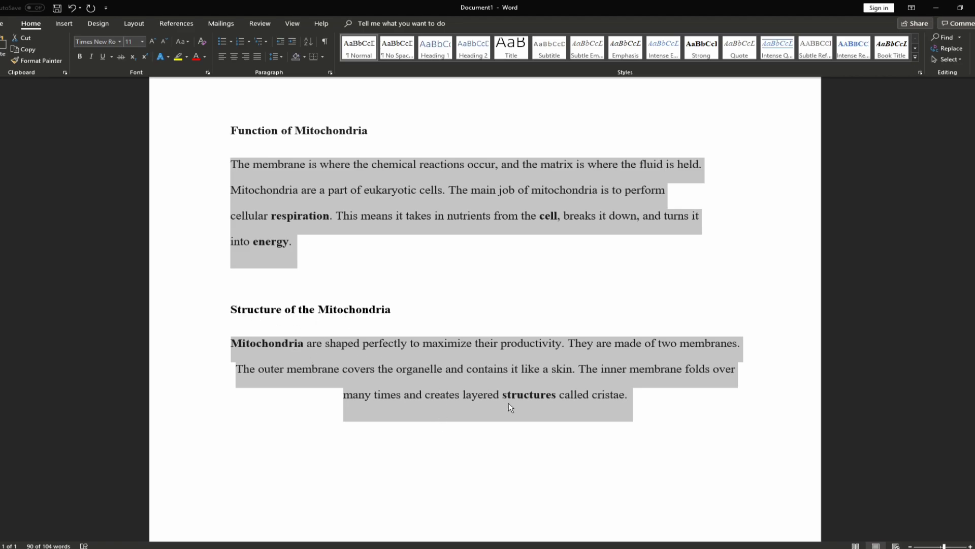
left_click(258, 56)
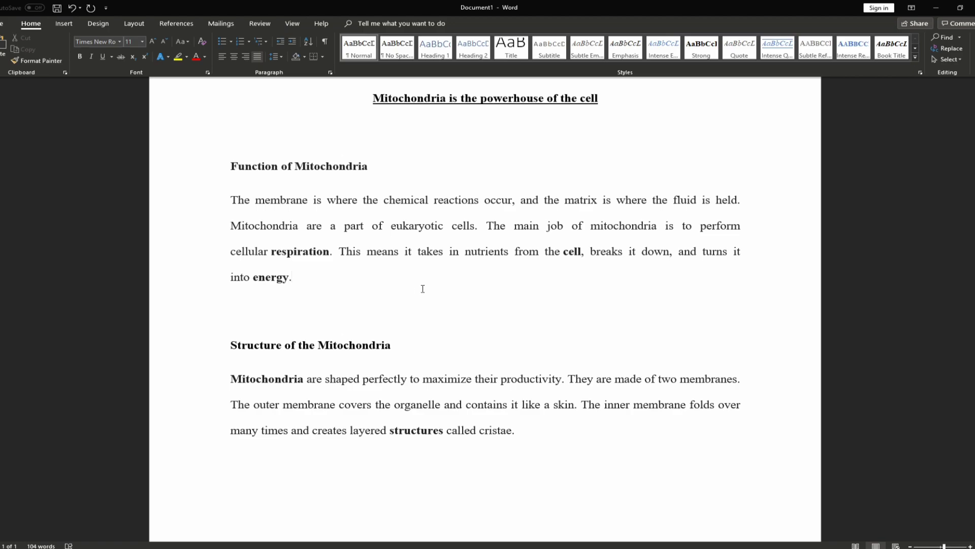
On a new line, type the formulas O₂ and H₂O with subscript digits
key("Return")
type("O")
key("ctrl+equal")
type("2")
key("ctrl+equal")
type("H")
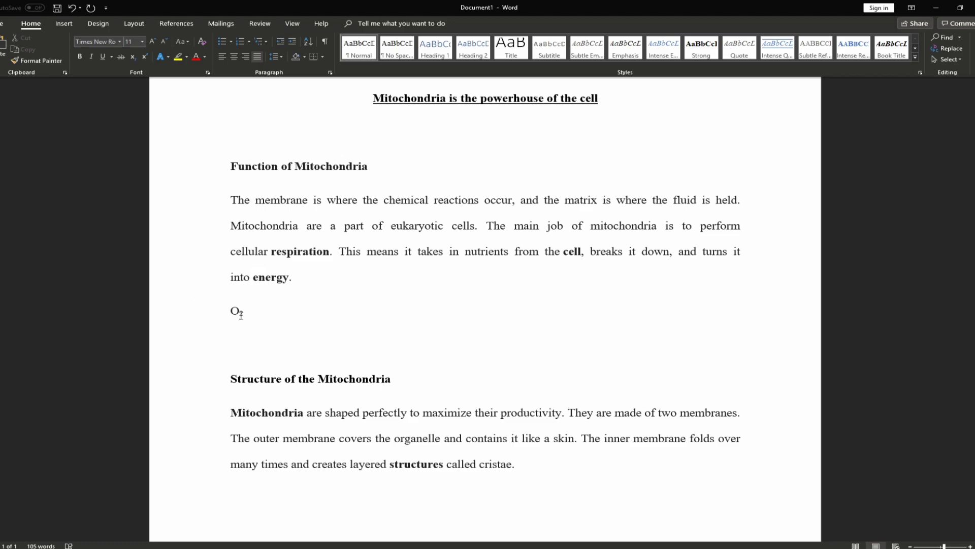
key("ctrl+equal")
type("2")
key("ctrl+equal")
type("O")
Enlarge the O₂ H₂O formula line to 22 pt
left_click(969, 546)
left_click(970, 546)
left_click(970, 546)
left_click(969, 546)
left_click(970, 546)
left_click(970, 546)
left_click(969, 546)
left_click(970, 546)
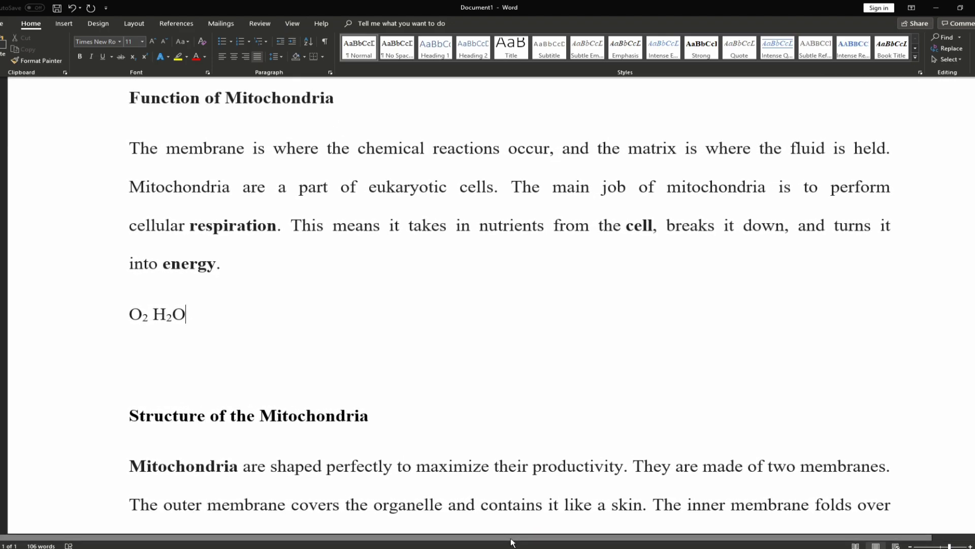
key("ctrl+Left")
left_click(108, 310)
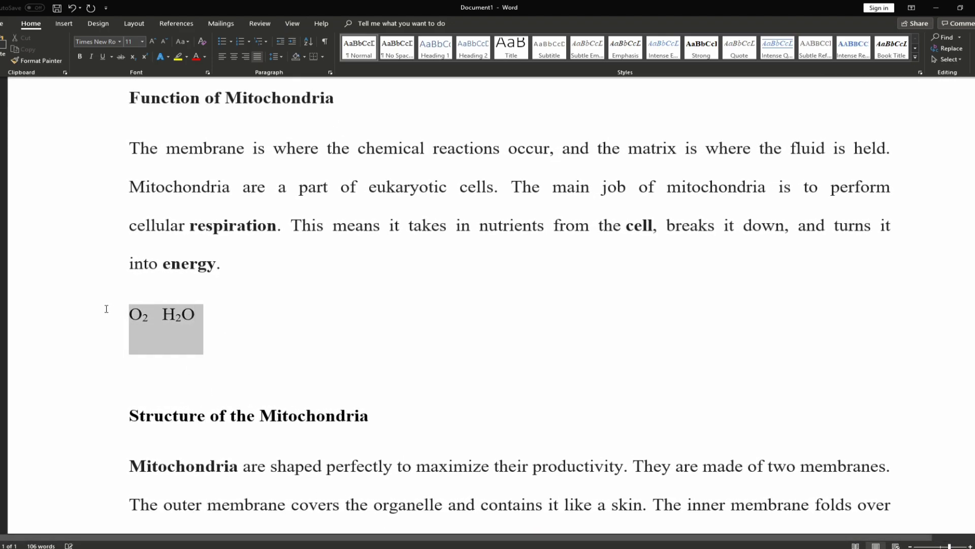
left_click(152, 41)
left_click(152, 41)
left_click(152, 42)
left_click(151, 41)
left_click(152, 42)
left_click(151, 41)
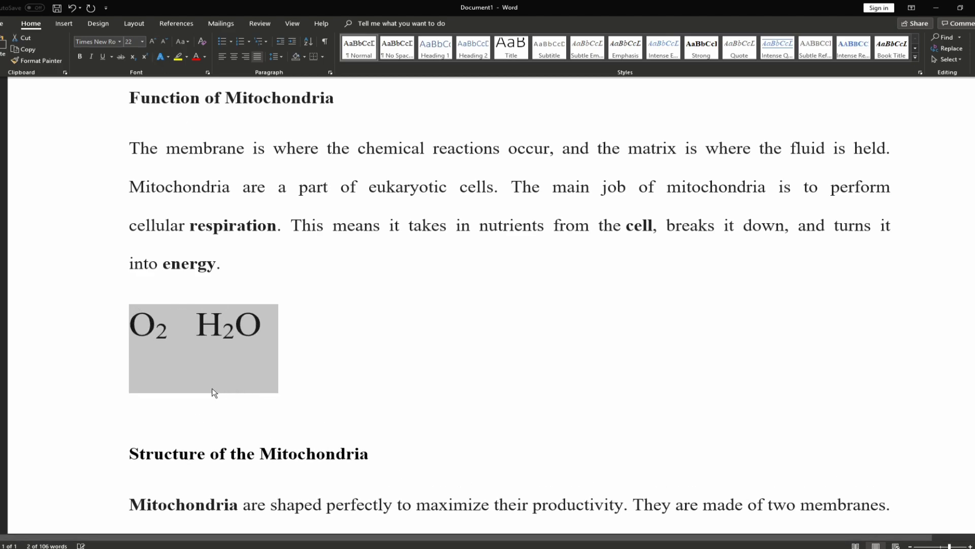
left_click(212, 392)
Add another O2 after H₂O and make its 2 a subscript
left_click(323, 343)
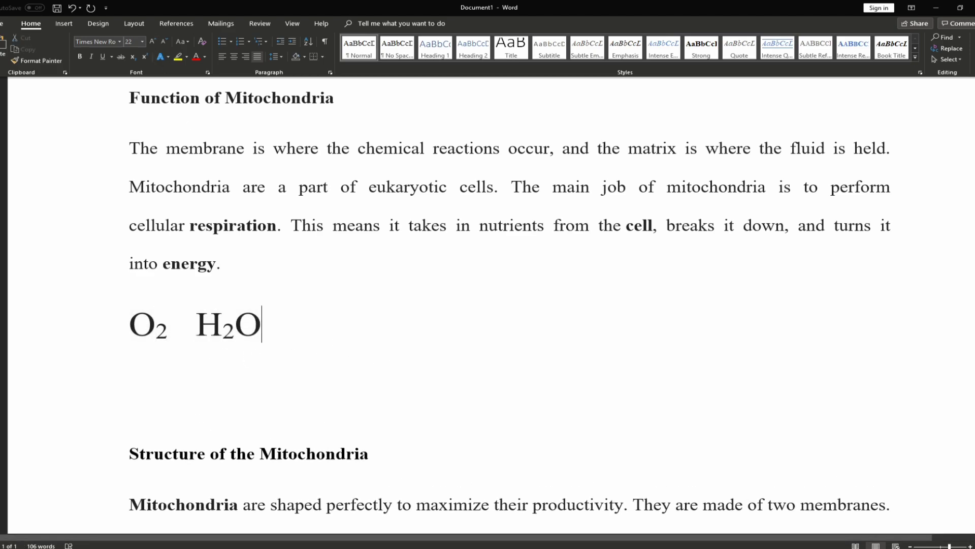
type("O2")
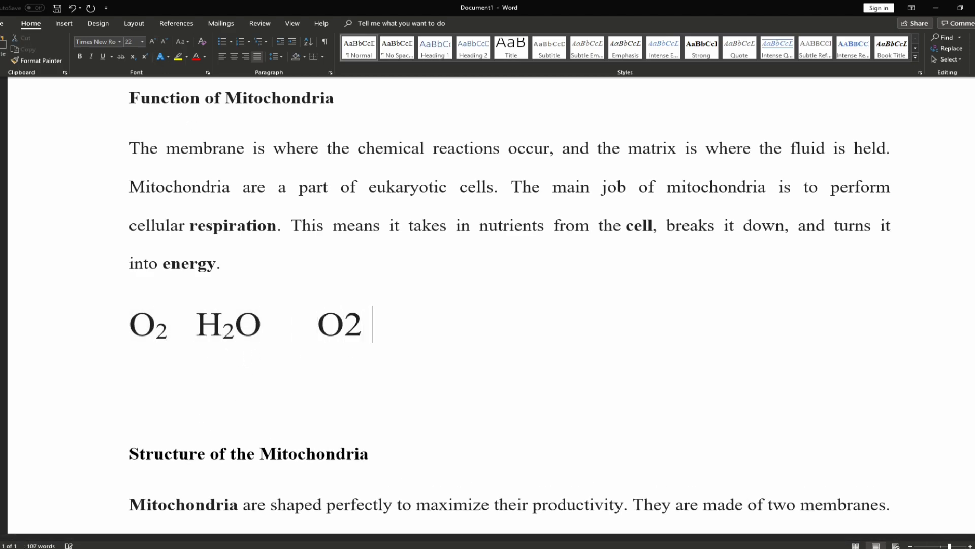
left_click_drag(344, 361, 363, 356)
left_click(385, 336)
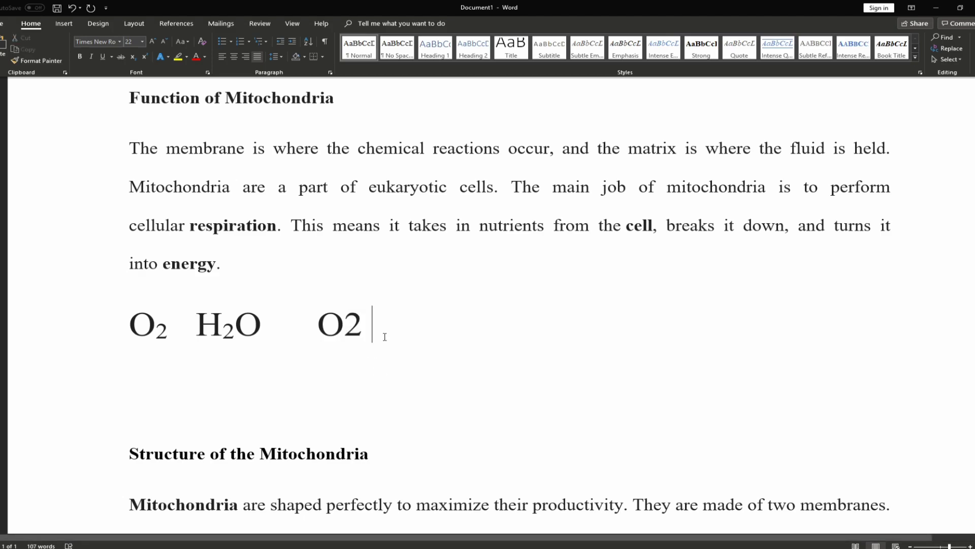
left_click_drag(365, 351, 345, 353)
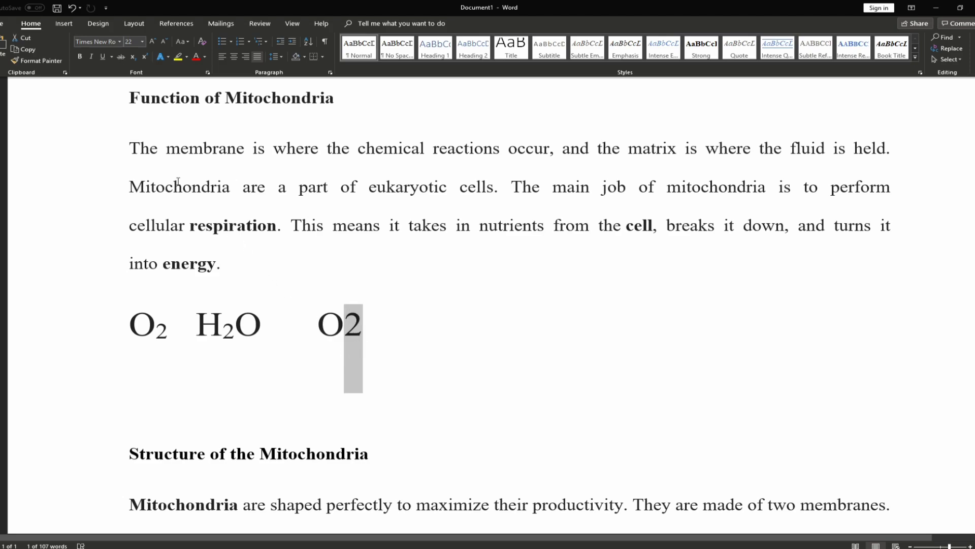
left_click(133, 56)
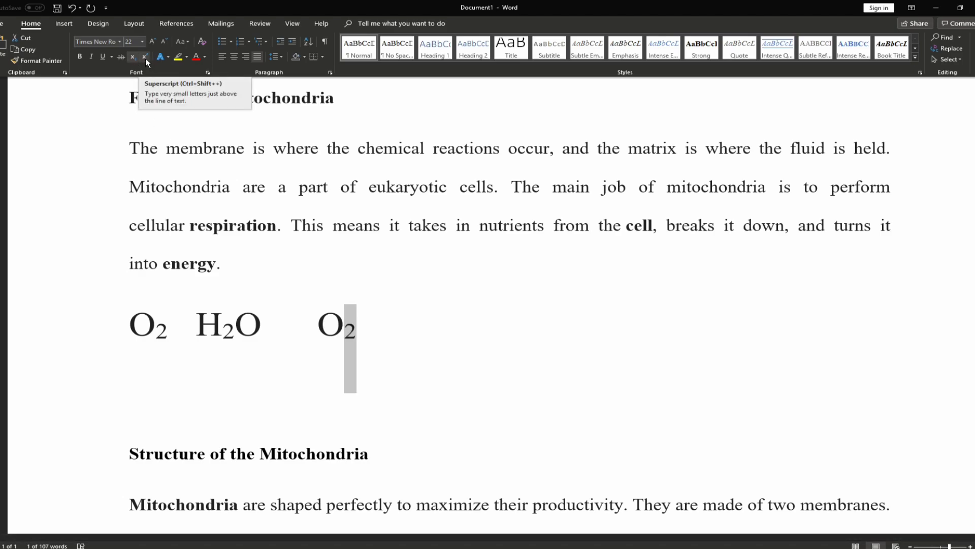
left_click(145, 56)
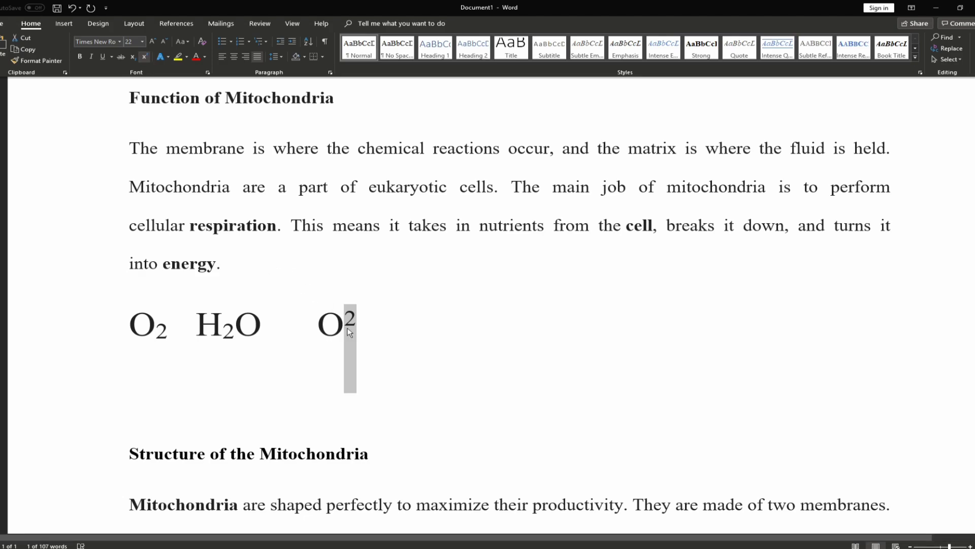
left_click(325, 324)
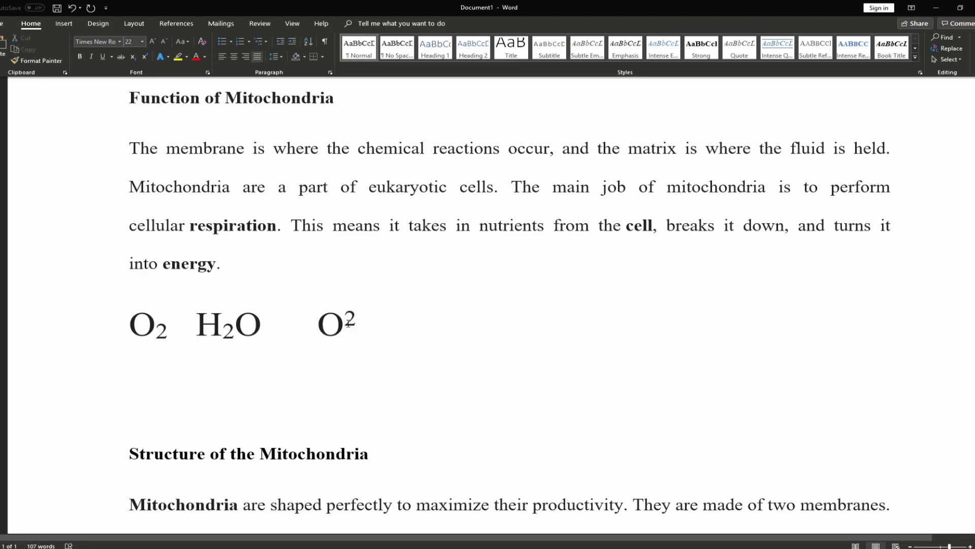
left_click_drag(360, 322, 345, 323)
key("ctrl+equal")
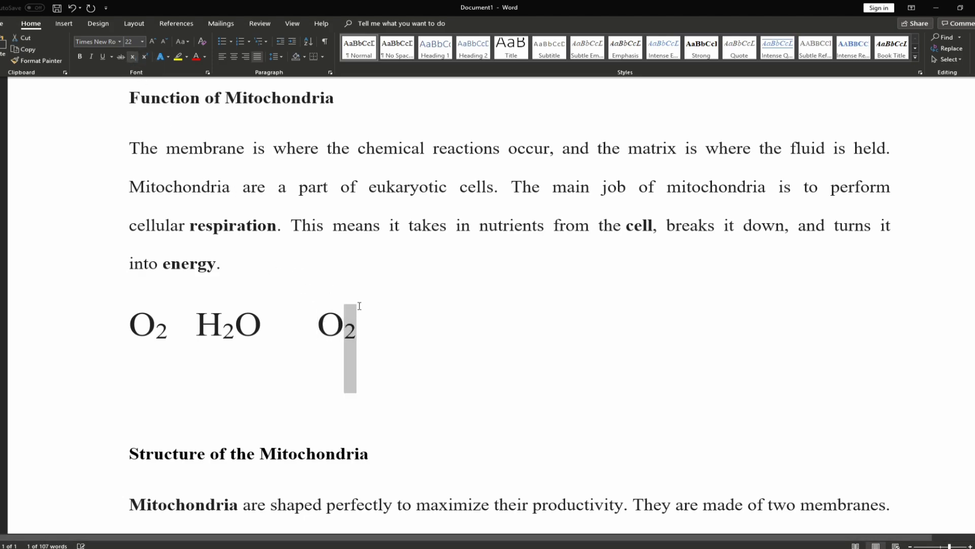
left_click(402, 333)
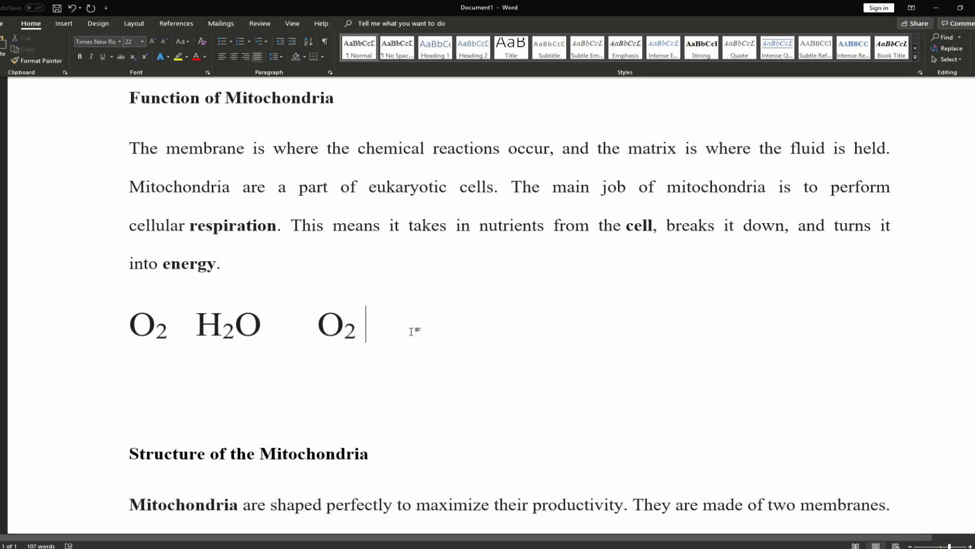
Switch the 2 in H2O from superscript to subscript with Ctrl+=
left_click_drag(235, 327, 223, 328)
left_click(143, 56)
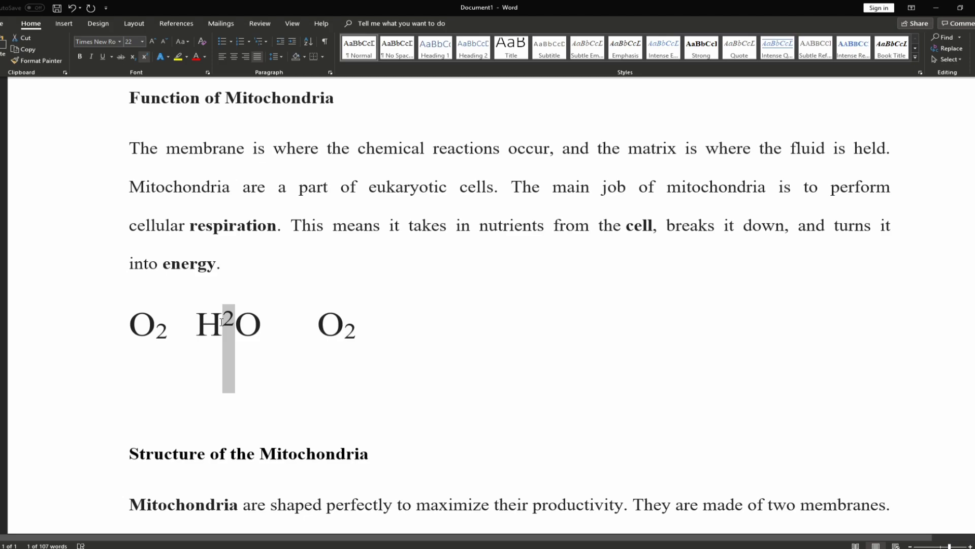
key("ctrl+equal")
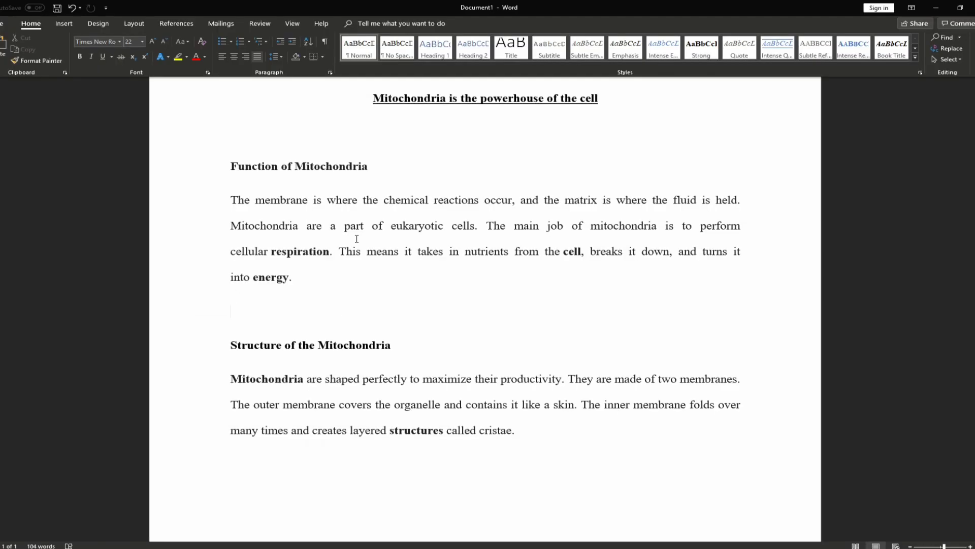
scroll(364, 241, "up", 2)
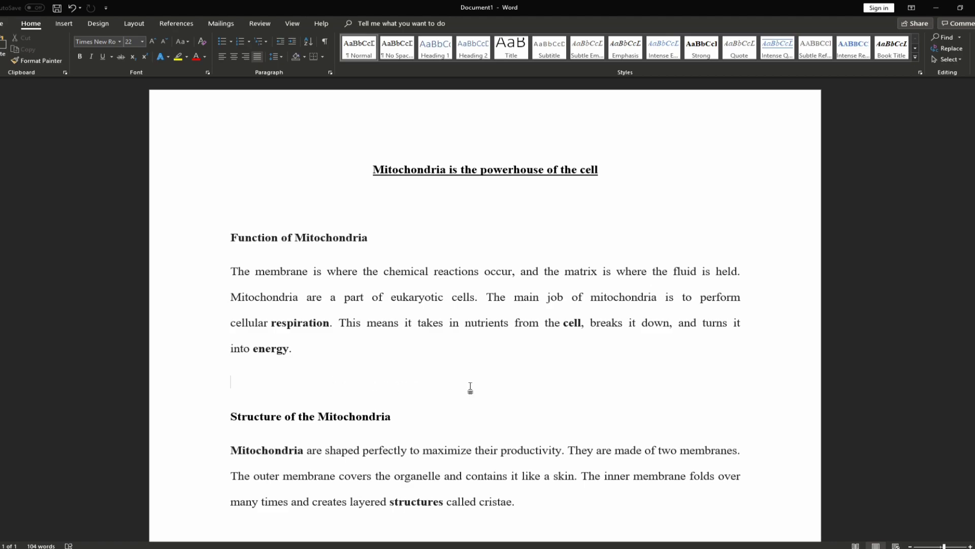
scroll(465, 390, "down", 2)
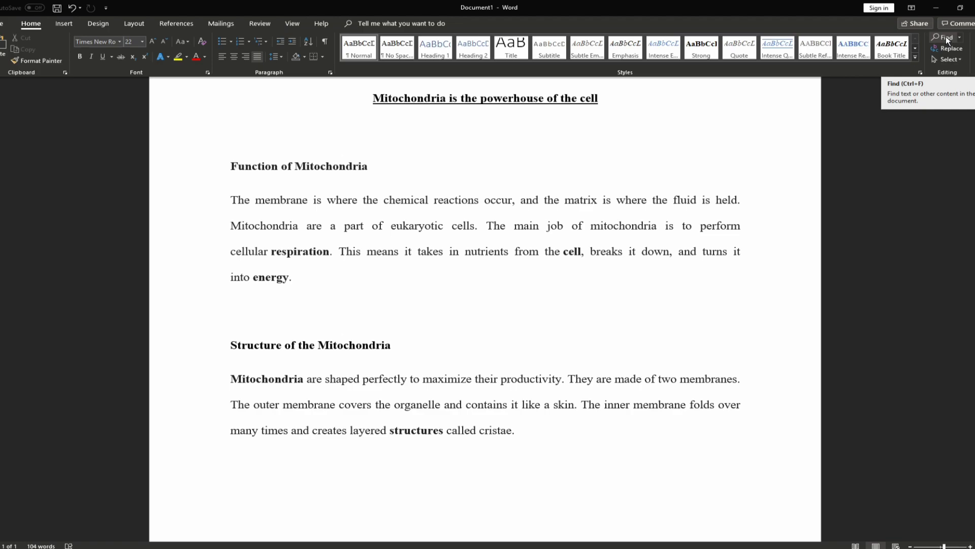
Search the document for 'cell' and step through its matches
left_click(946, 38)
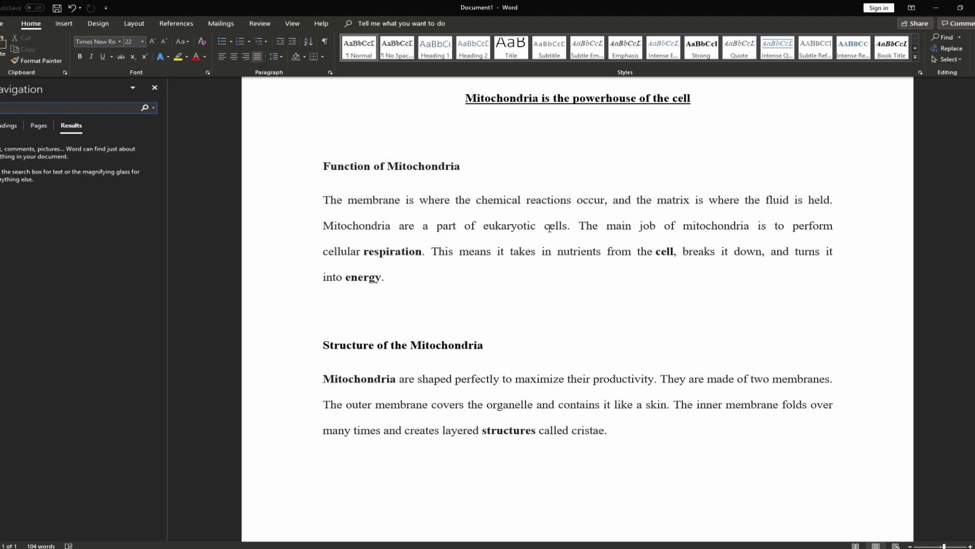
type("m")
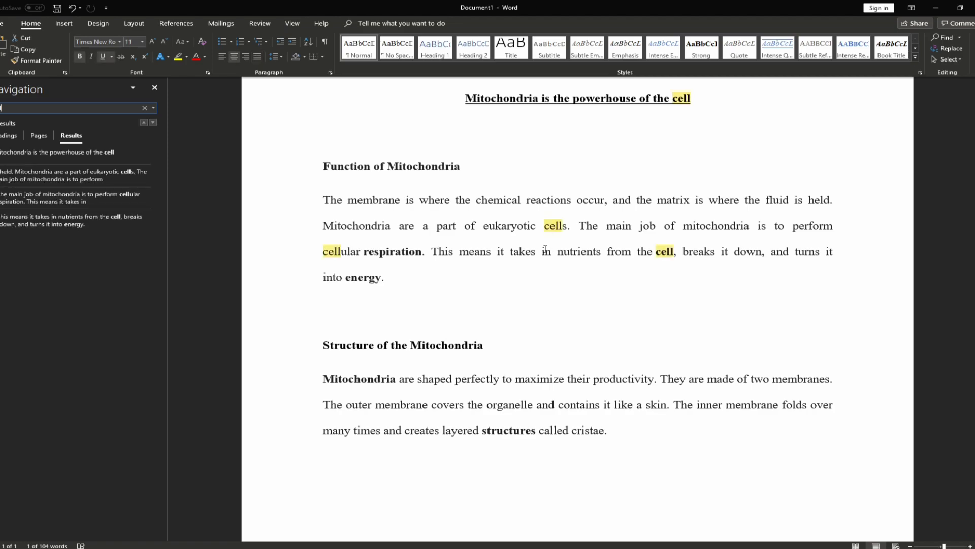
scroll(543, 261, "up", 1)
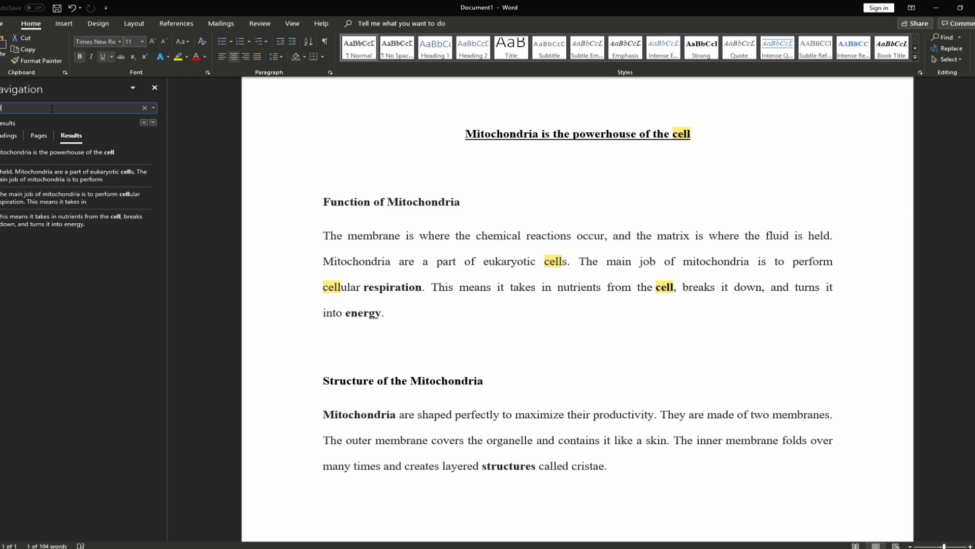
key("Return")
key("Return")
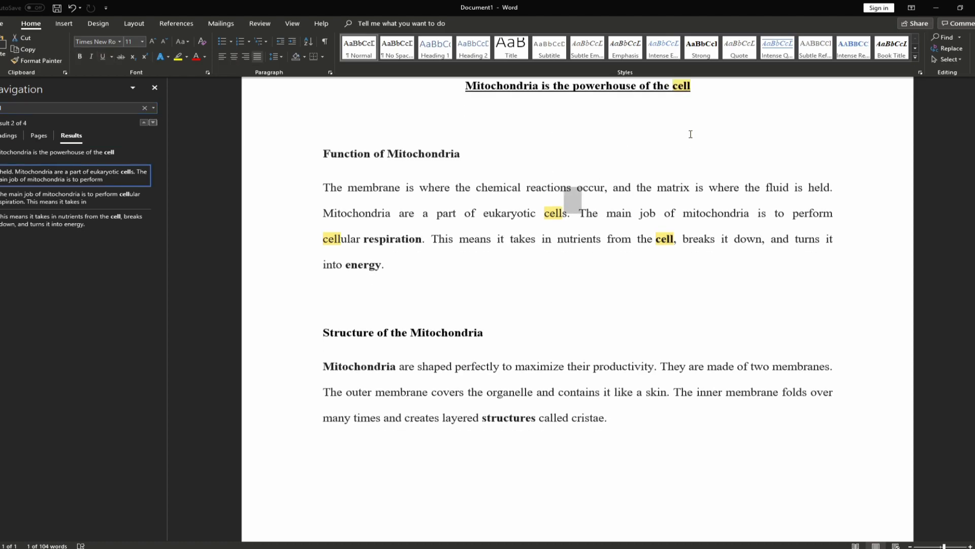
key("Return")
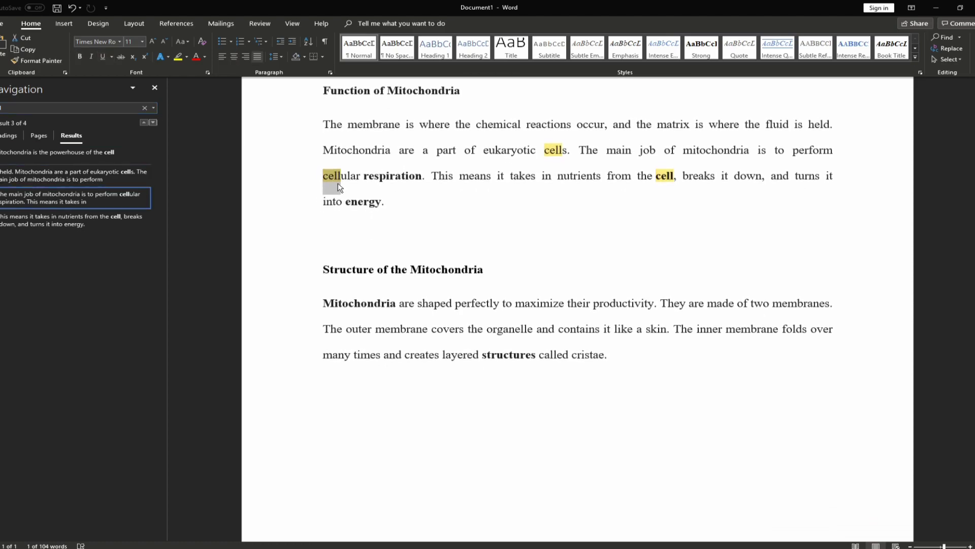
key("Return")
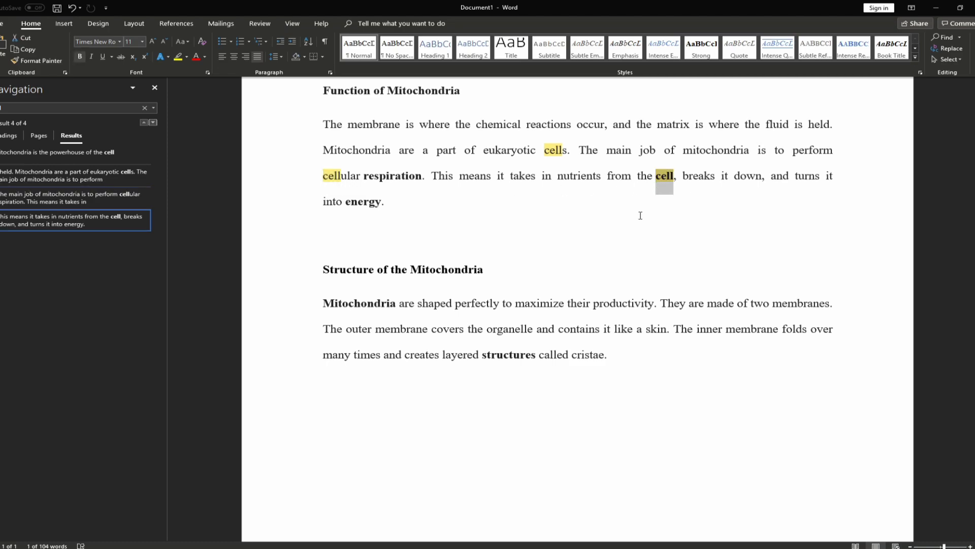
key("Return")
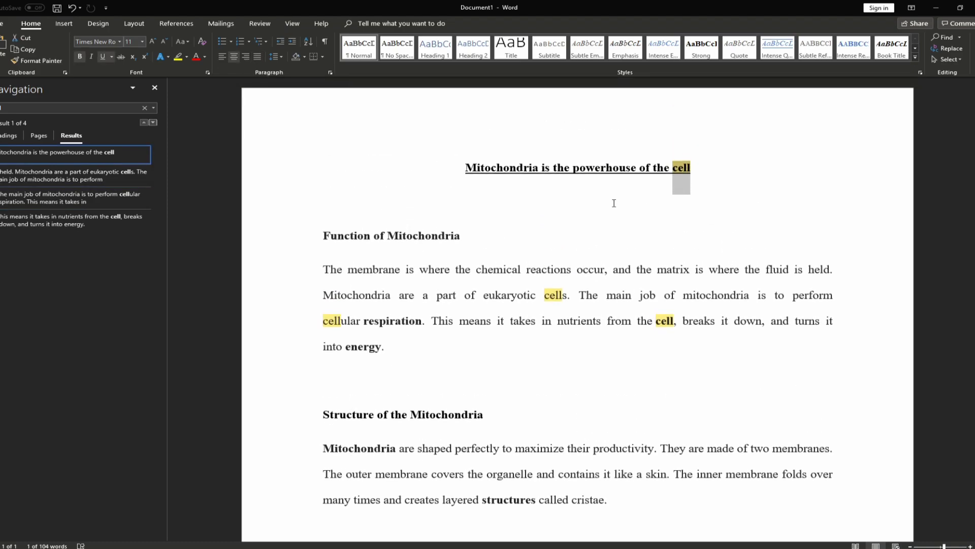
Jump between the results in 'eukaryotic cells', 'cellular' and 'from the cell'
left_click(59, 179)
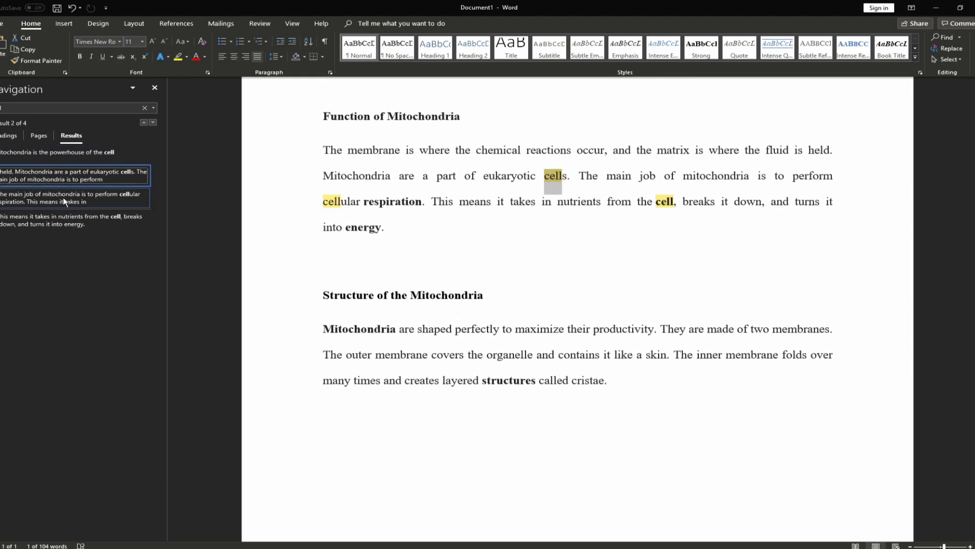
left_click(63, 197)
left_click(62, 216)
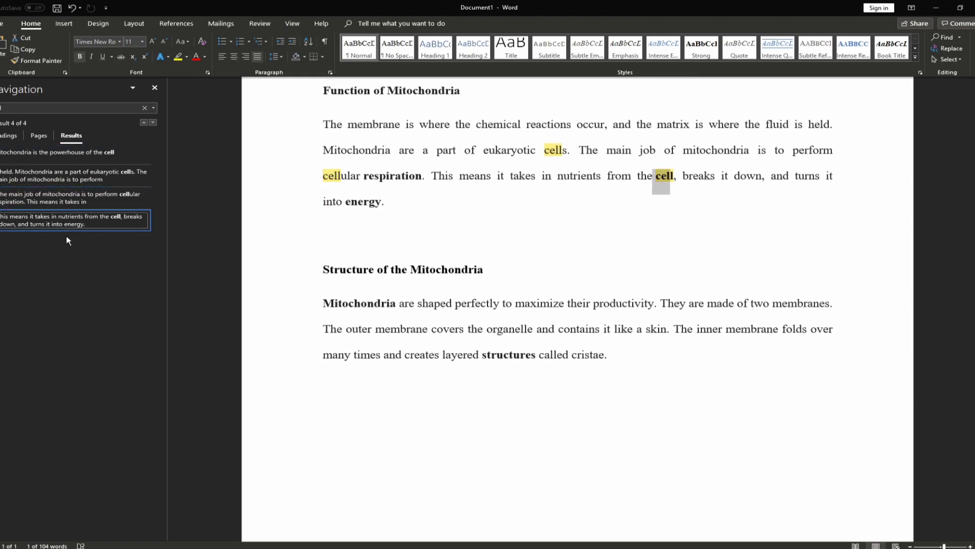
left_click(63, 175)
left_click(64, 198)
left_click(64, 216)
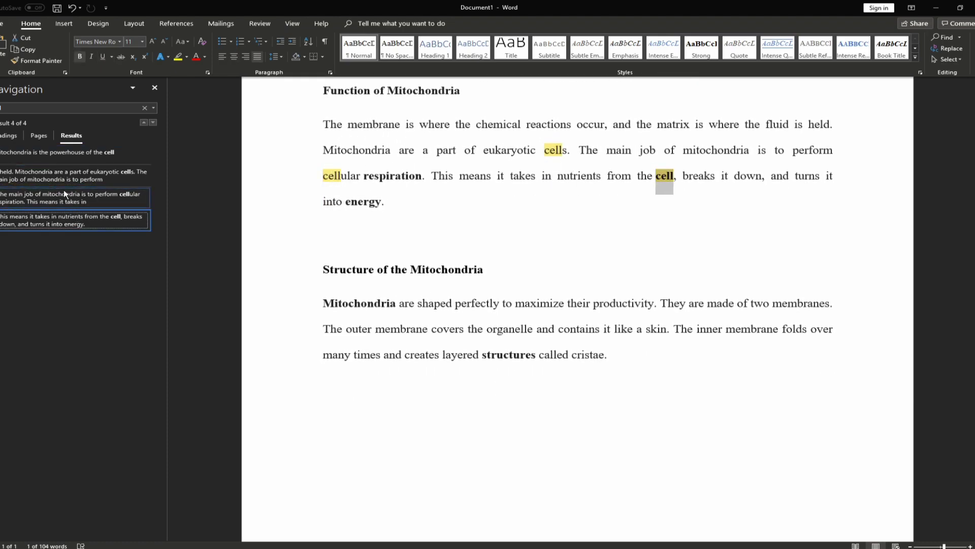
left_click(60, 180)
scroll(298, 261, "up", 2)
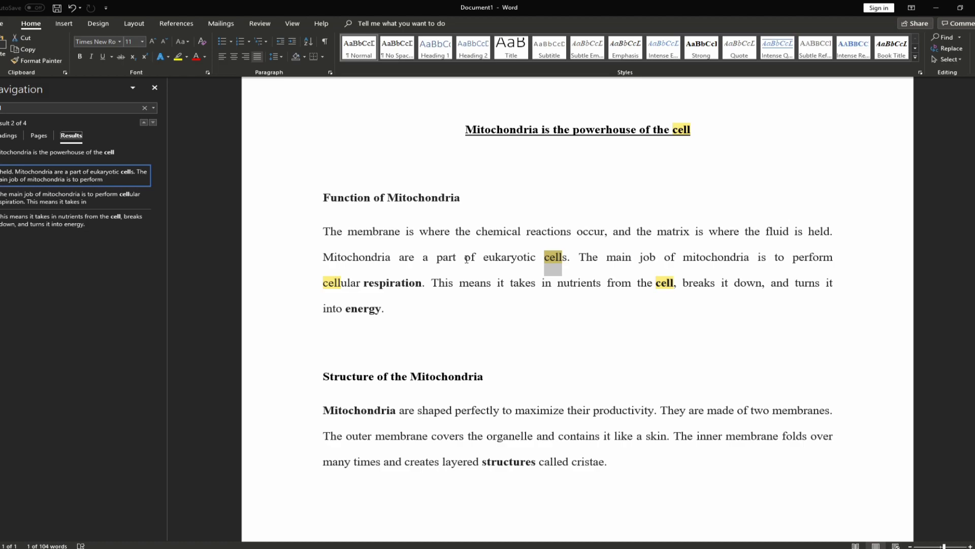
left_click(153, 122)
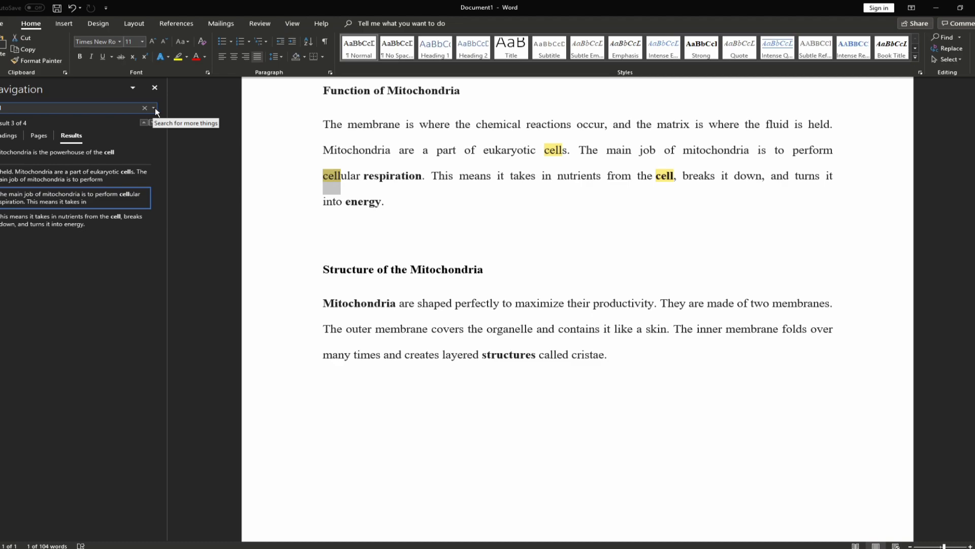
Set up Find and Replace with Find what 'cell' and Replace with 'round circle'
left_click(945, 53)
left_click_drag(792, 150, 649, 163)
left_click(600, 192)
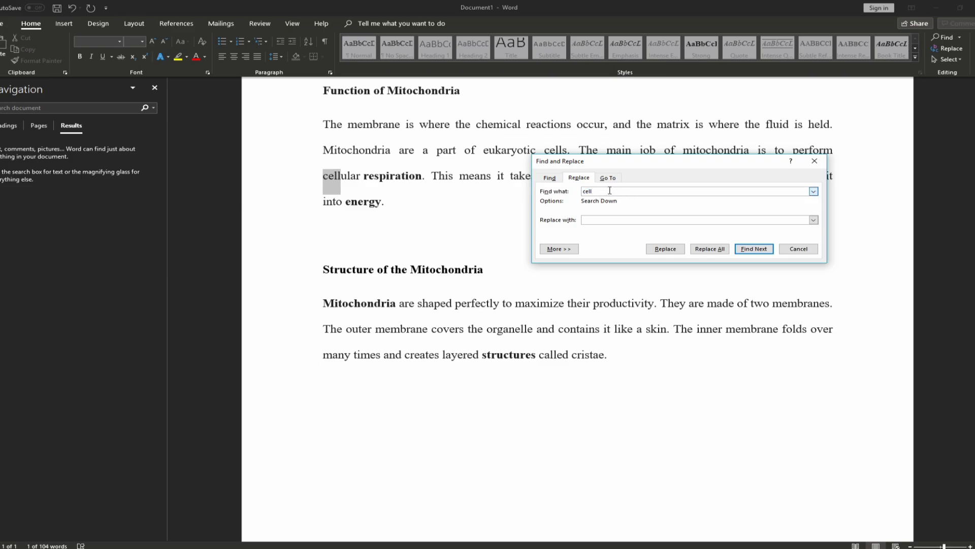
left_click(594, 220)
type("cellula")
key("BackSpace")
key("BackSpace")
key("BackSpace")
key("BackSpace")
key("BackSpace")
key("BackSpace")
key("BackSpace")
type("round circle")
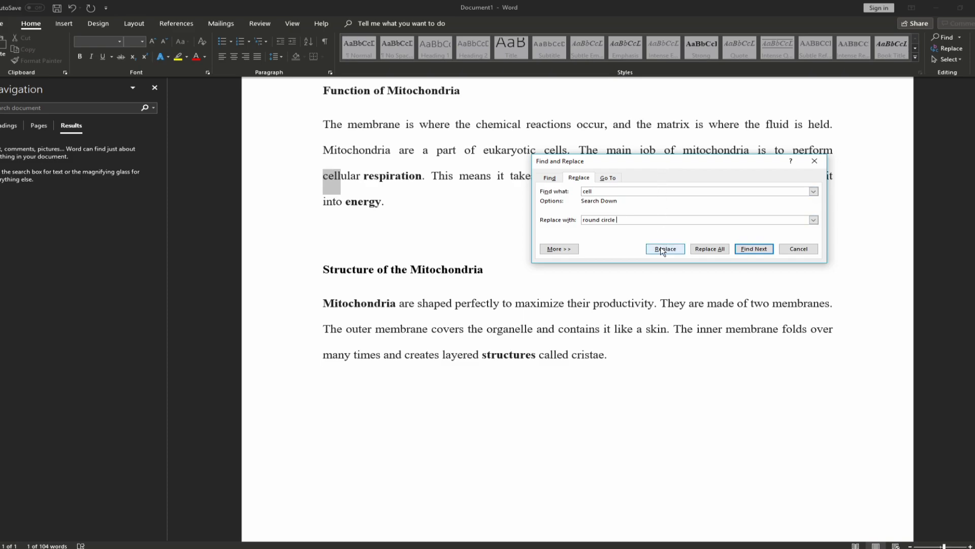
left_click_drag(672, 166, 622, 203)
Replace the current match, then replace all occurrences and confirm the result
left_click(621, 287)
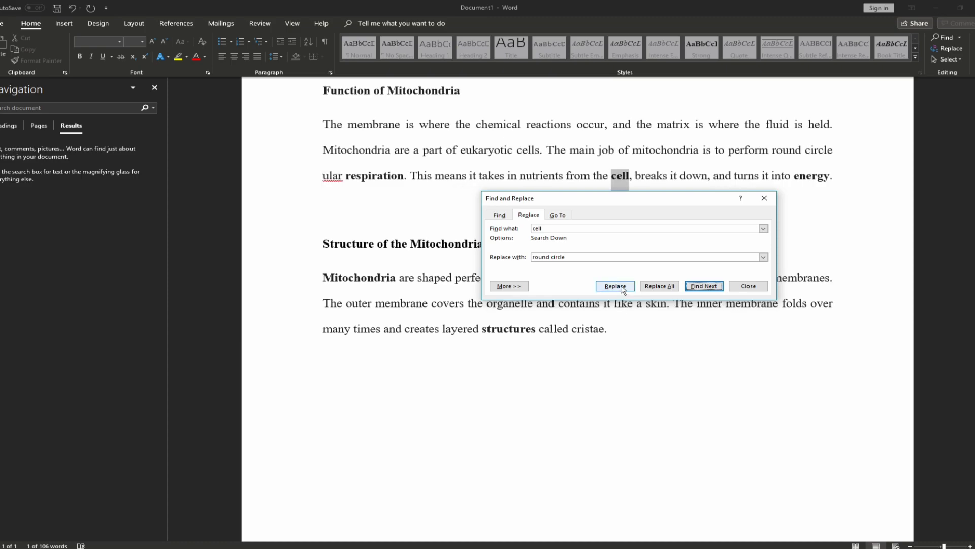
left_click(659, 286)
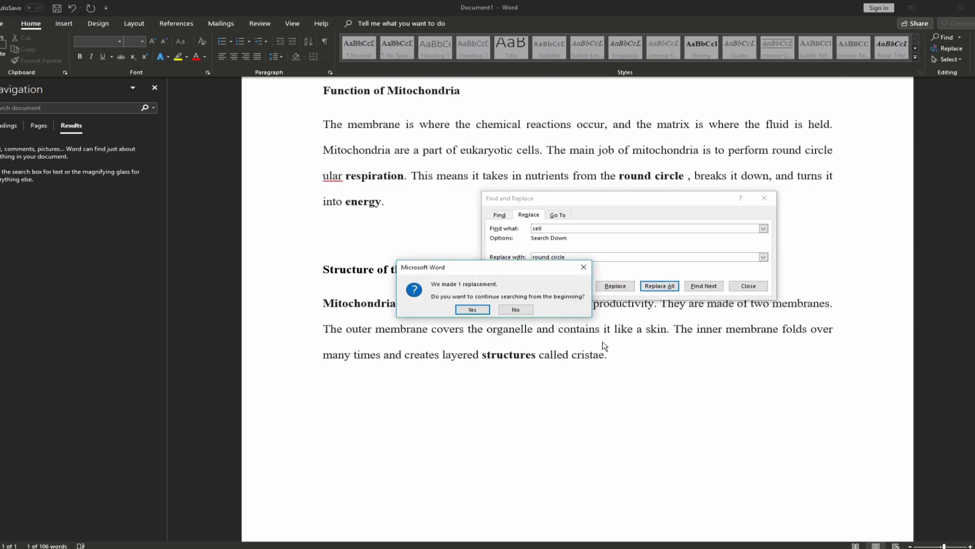
left_click(478, 310)
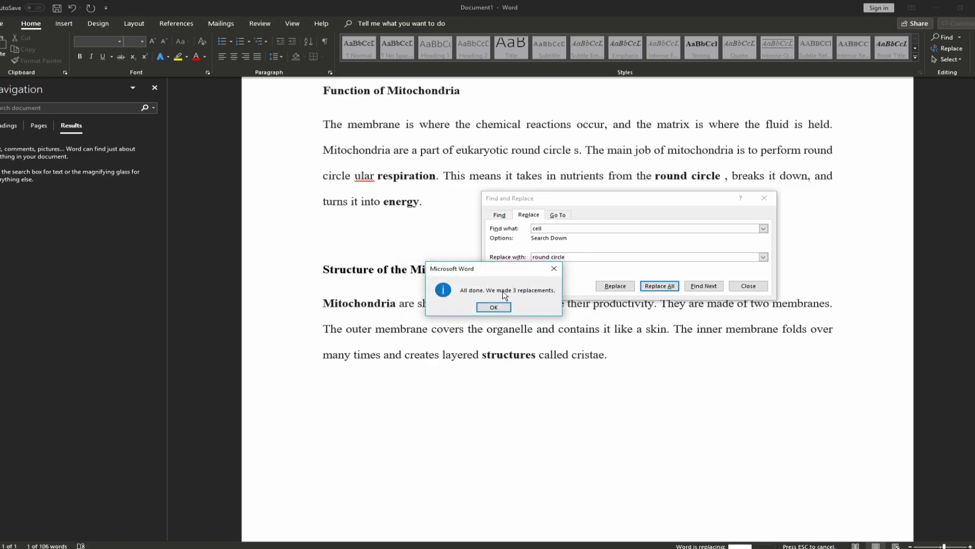
left_click(493, 307)
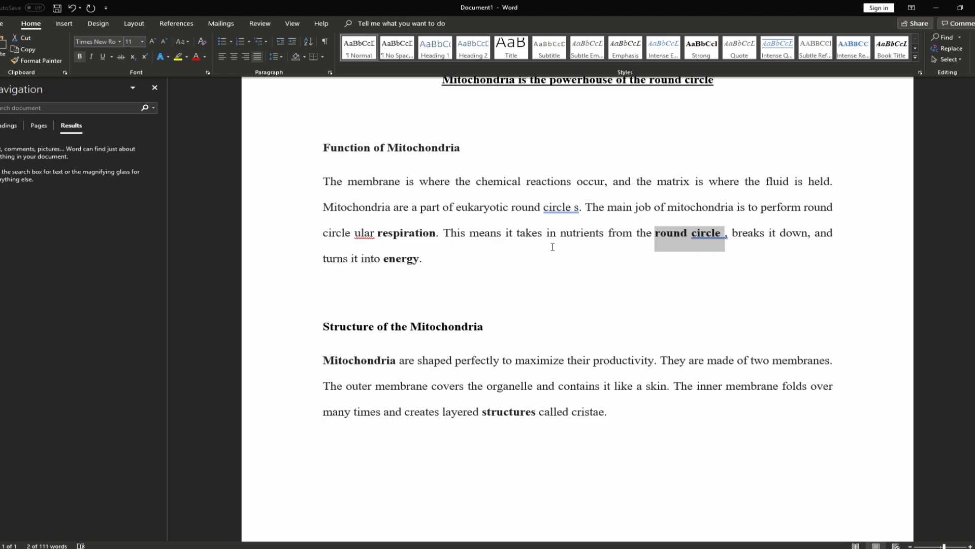
left_click_drag(511, 208, 574, 210)
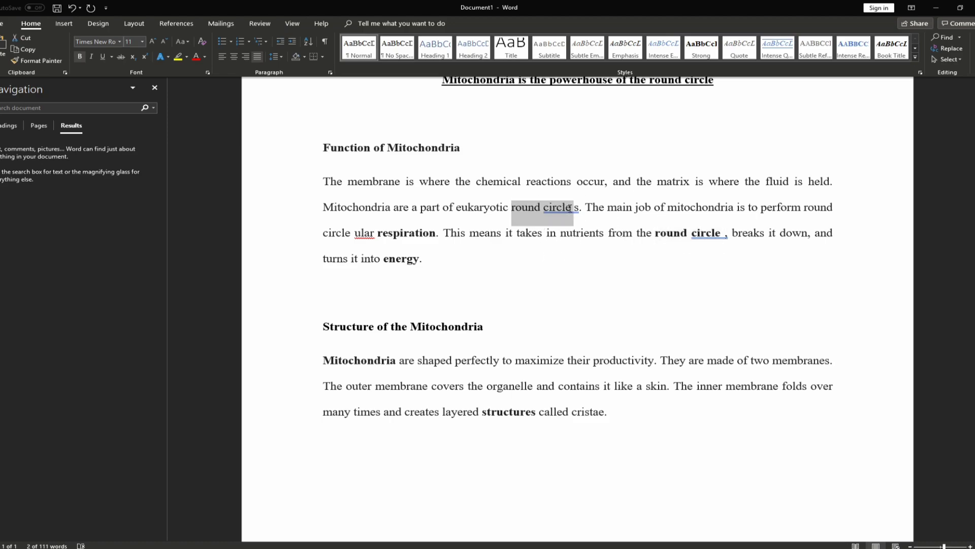
left_click_drag(655, 235, 728, 234)
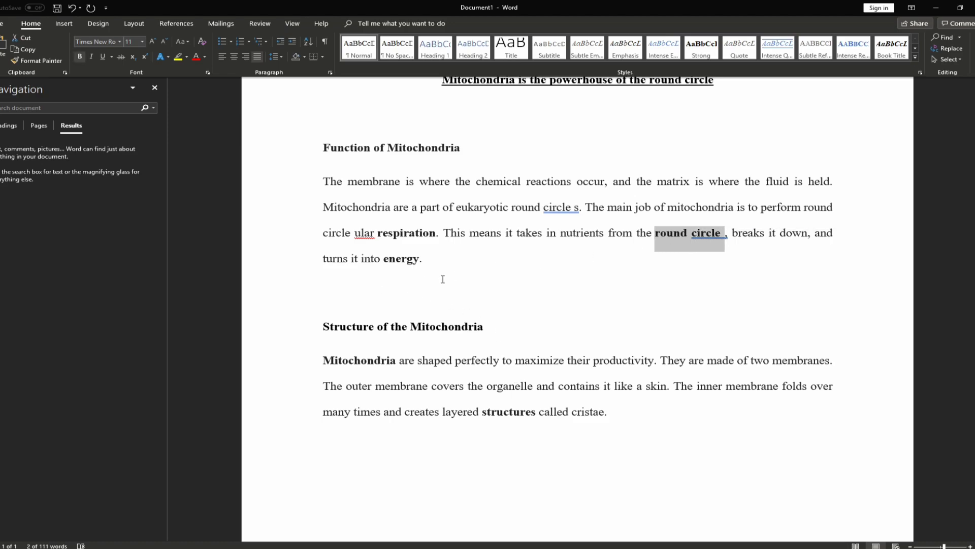
left_click(429, 291)
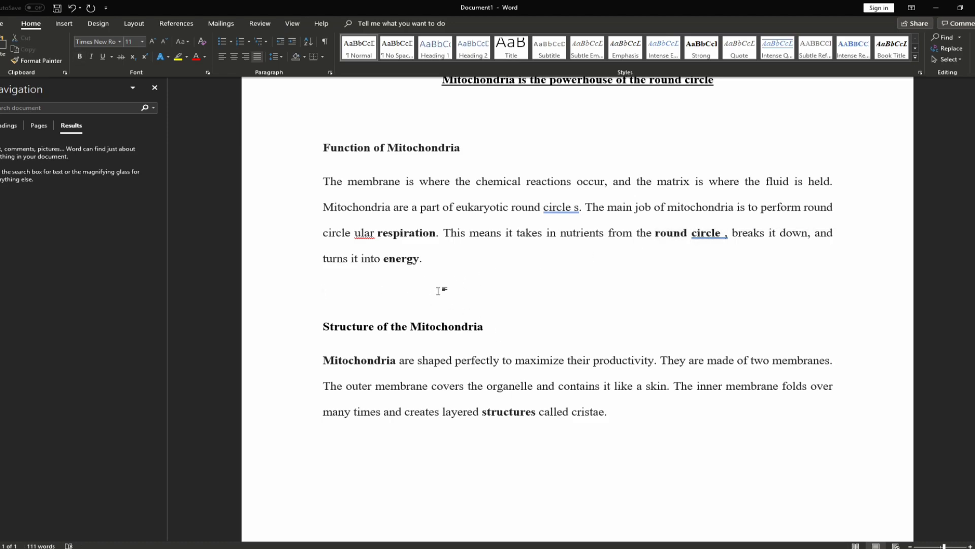
Undo the Replace All with Ctrl+Z, restoring 'cell' in the title and paragraph
key("ctrl+z")
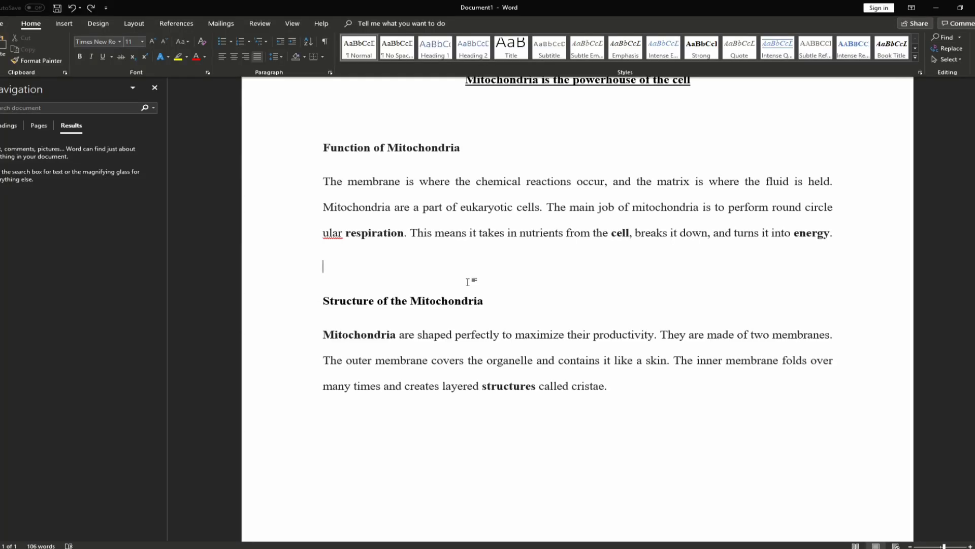
scroll(471, 281, "up", 1)
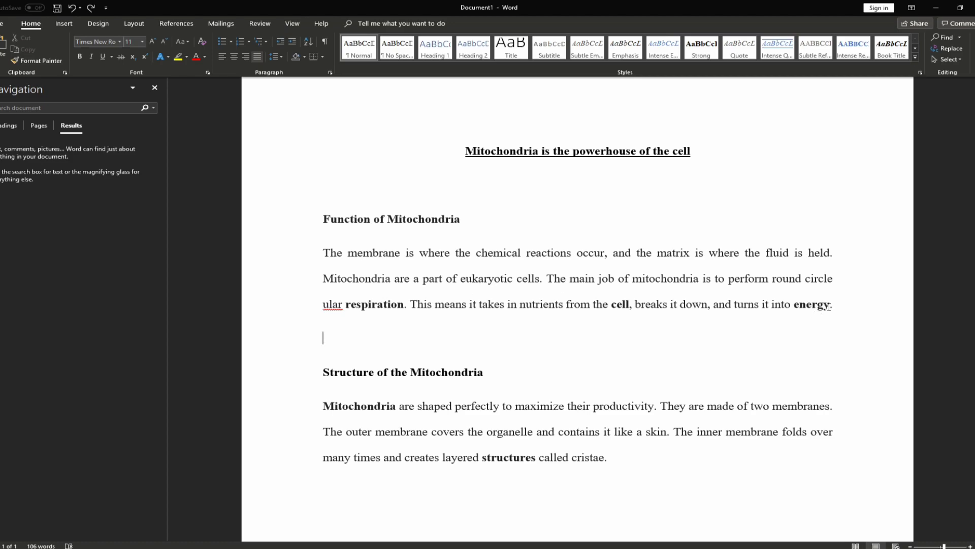
triple_click(456, 274)
left_click(196, 57)
left_click(429, 278)
scroll(429, 278, "down", 1)
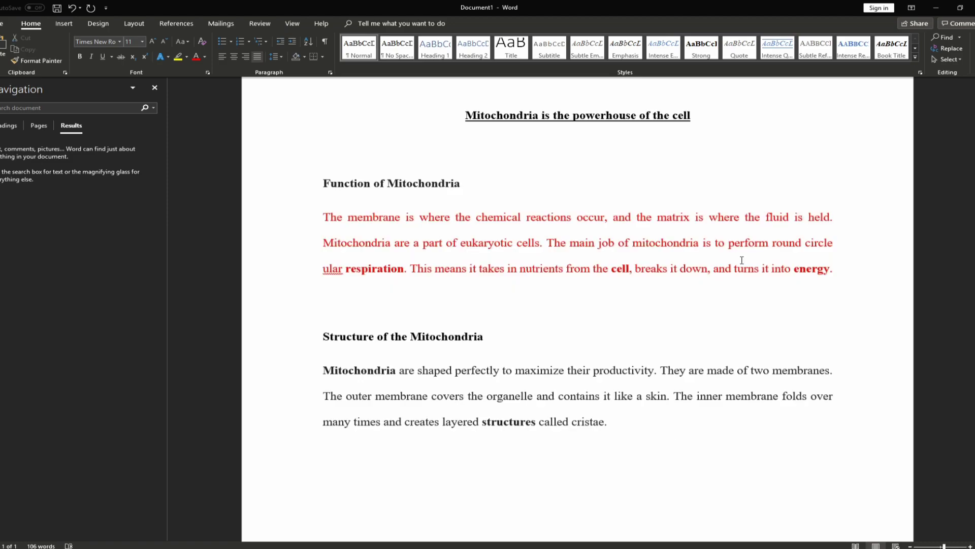
left_click_drag(835, 269, 323, 222)
left_click(390, 208)
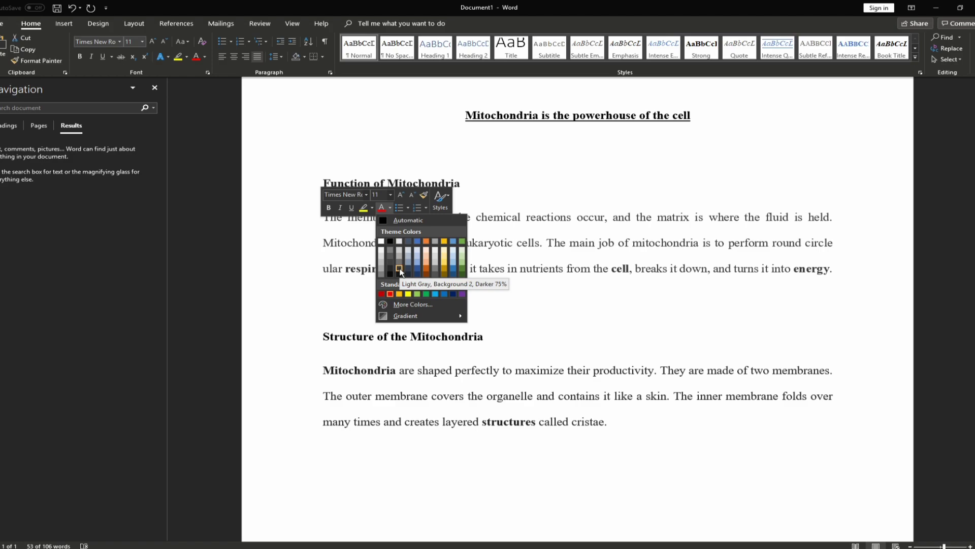
left_click(390, 242)
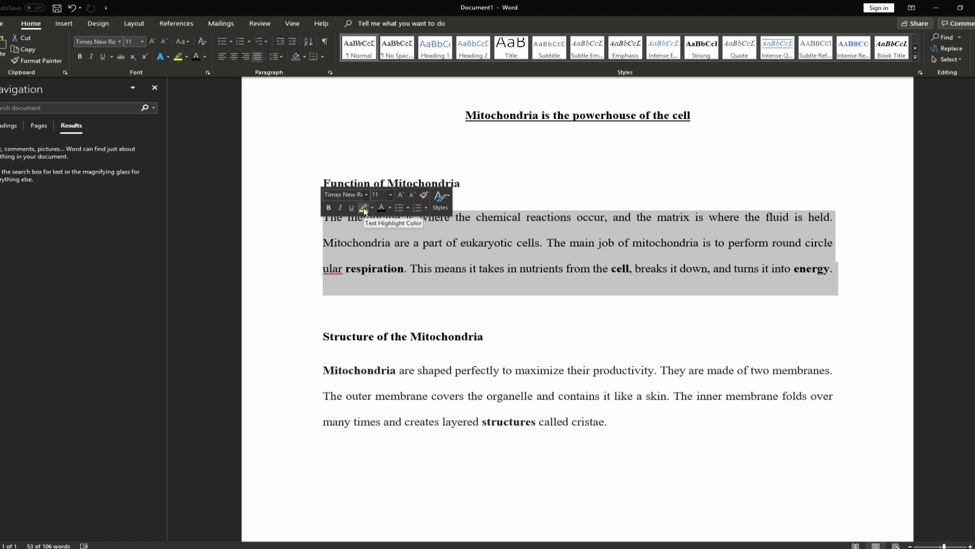
left_click(496, 269)
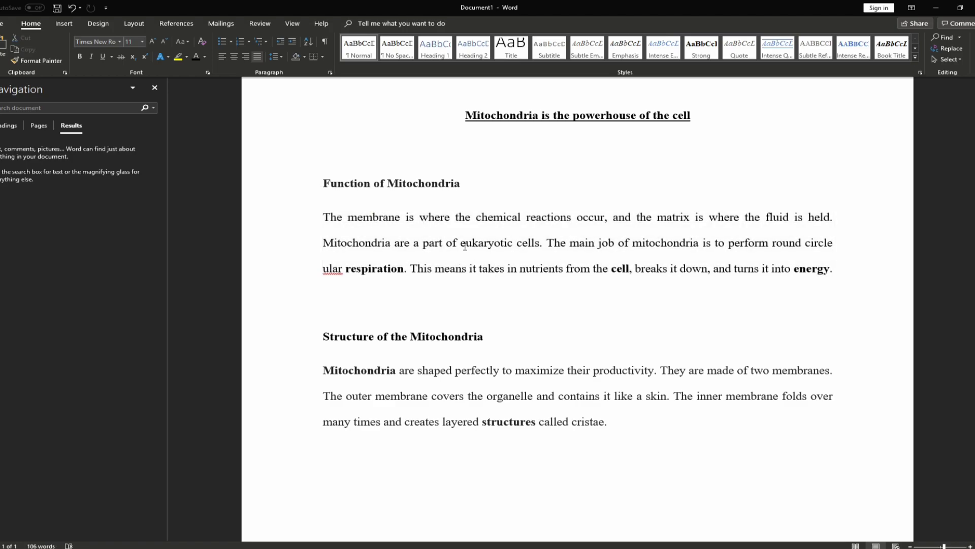
Highlight the words 'eukaryotic cells' in yellow
left_click_drag(460, 243, 539, 244)
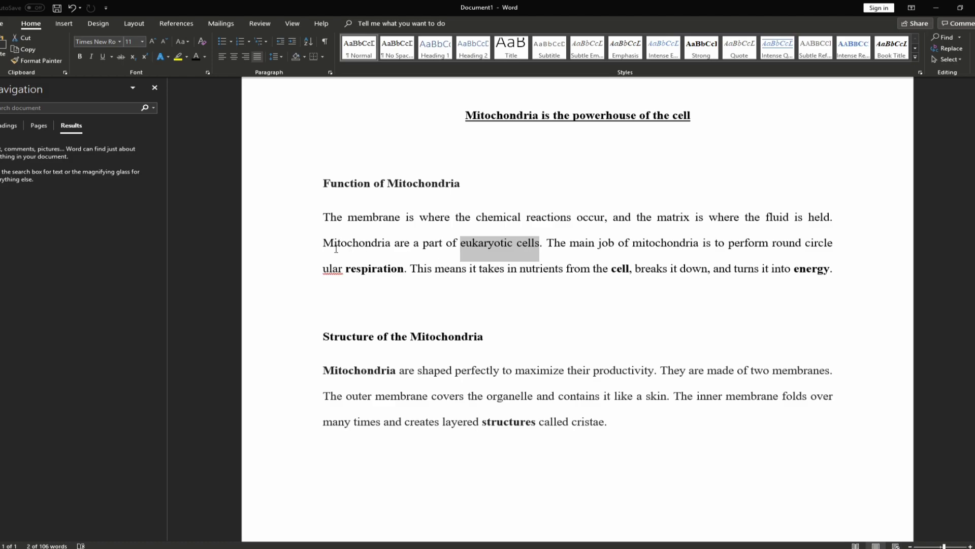
left_click(179, 57)
left_click_drag(462, 244, 557, 252)
scroll(588, 286, "down", 5)
scroll(579, 305, "up", 6)
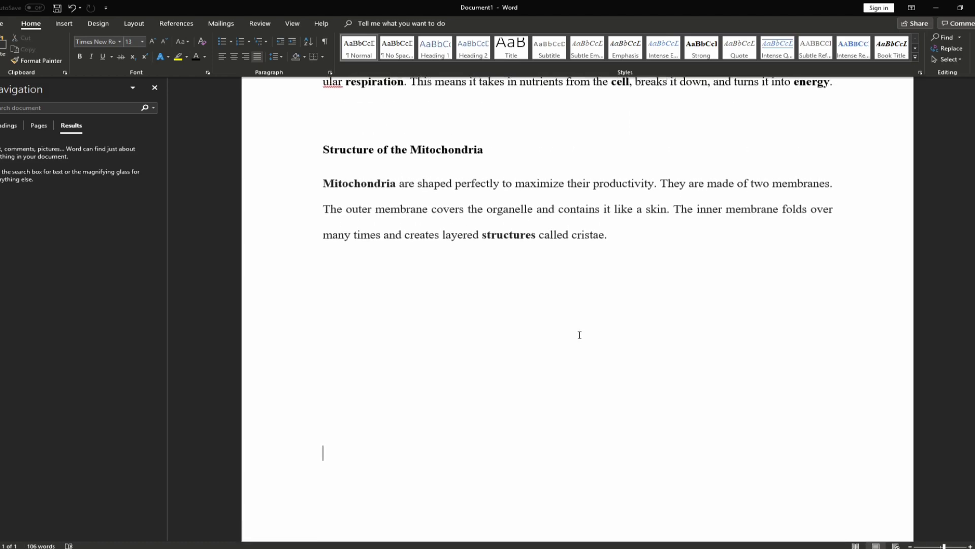
Set the highlight on 'eukaryotic cells' to No Color from the mini toolbar
left_click(464, 298)
left_click_drag(461, 297, 540, 300)
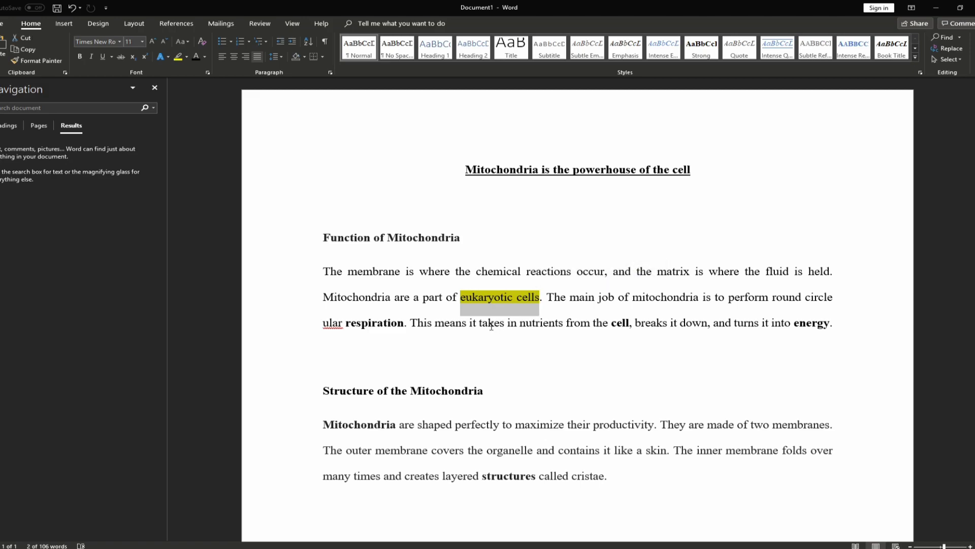
left_click(489, 325)
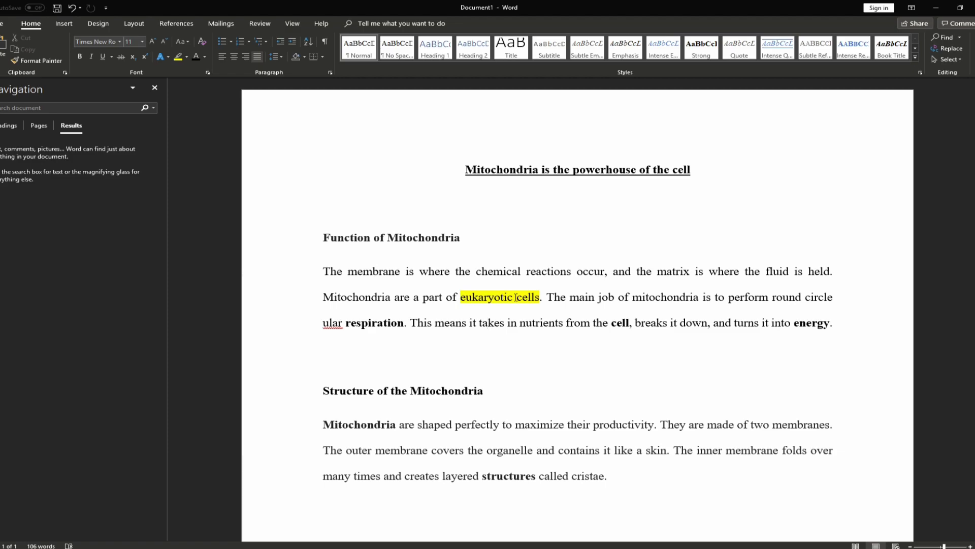
left_click_drag(461, 297, 539, 300)
left_click(489, 324)
left_click_drag(461, 297, 535, 301)
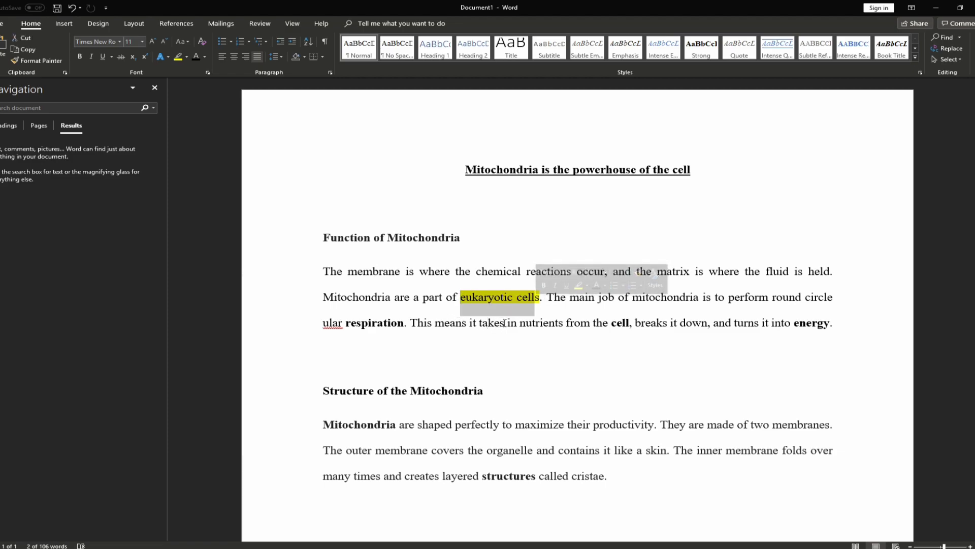
left_click(505, 324)
left_click_drag(461, 297, 541, 300)
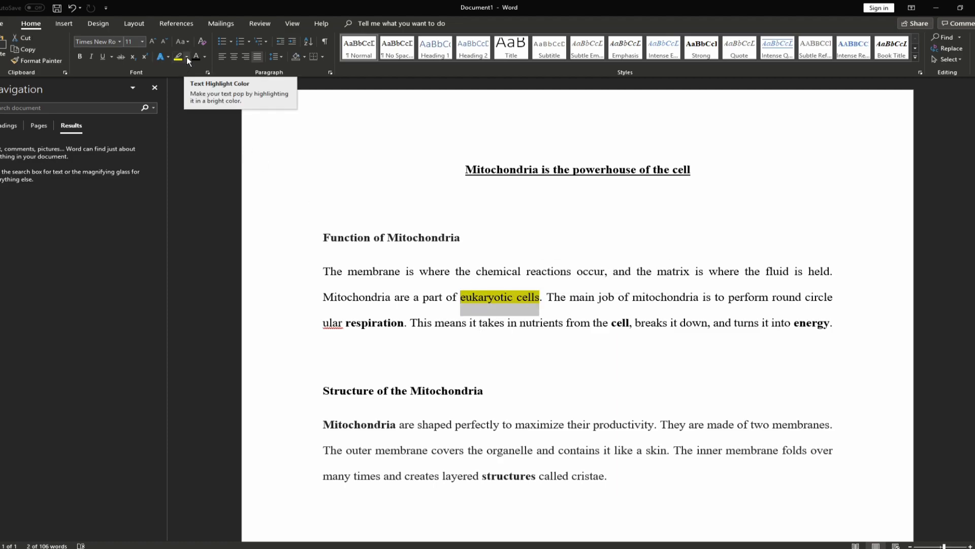
right_click(502, 297)
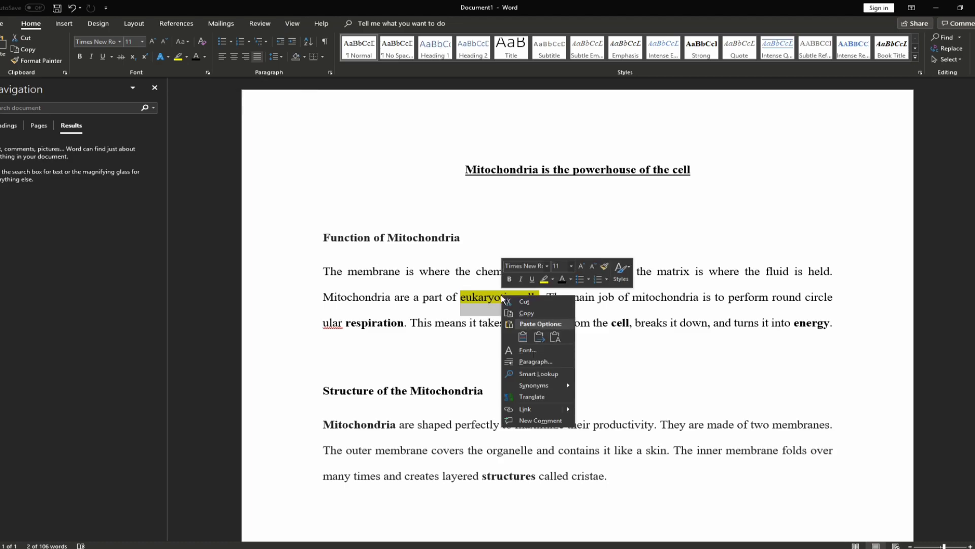
left_click(553, 279)
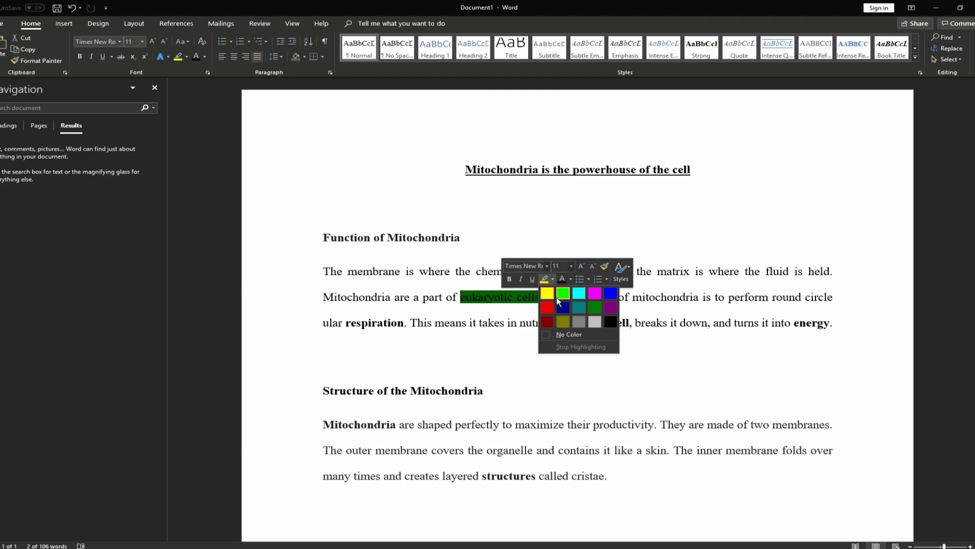
left_click(563, 335)
key("Right")
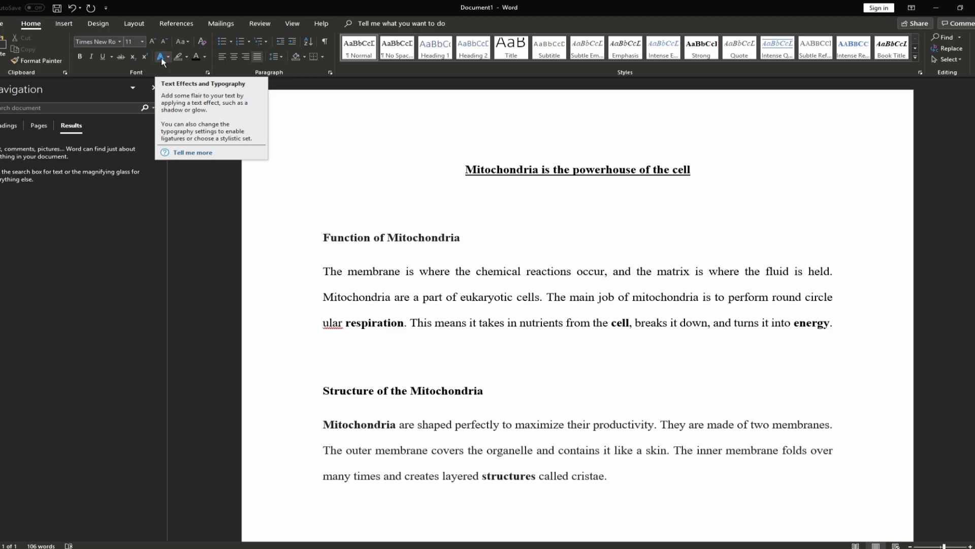
left_click_drag(839, 328, 323, 271)
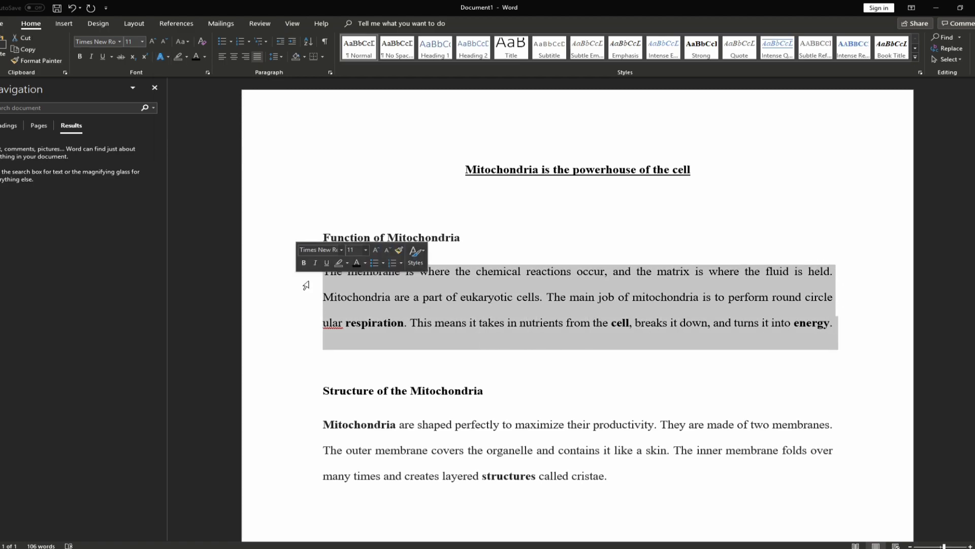
left_click(167, 57)
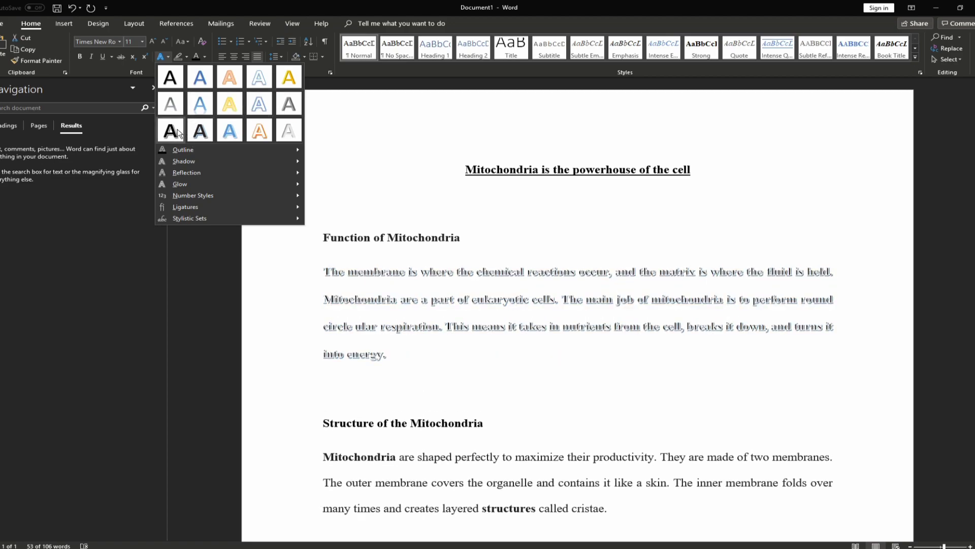
mouse_move(227, 195)
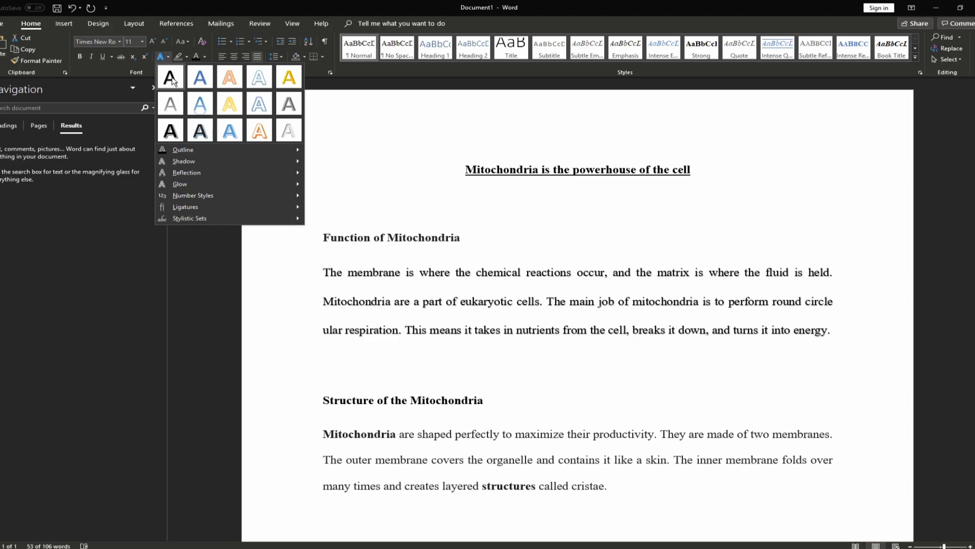
left_click(172, 79)
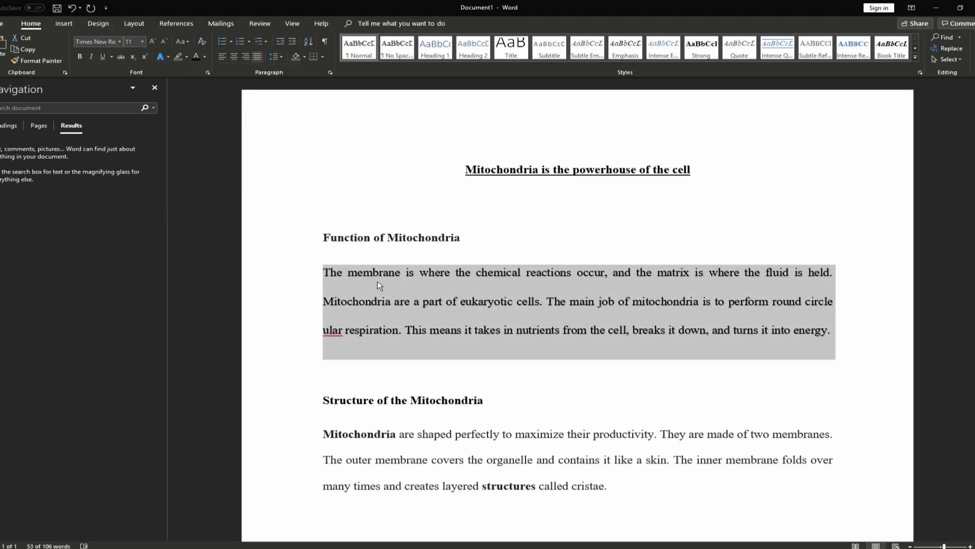
left_click(169, 58)
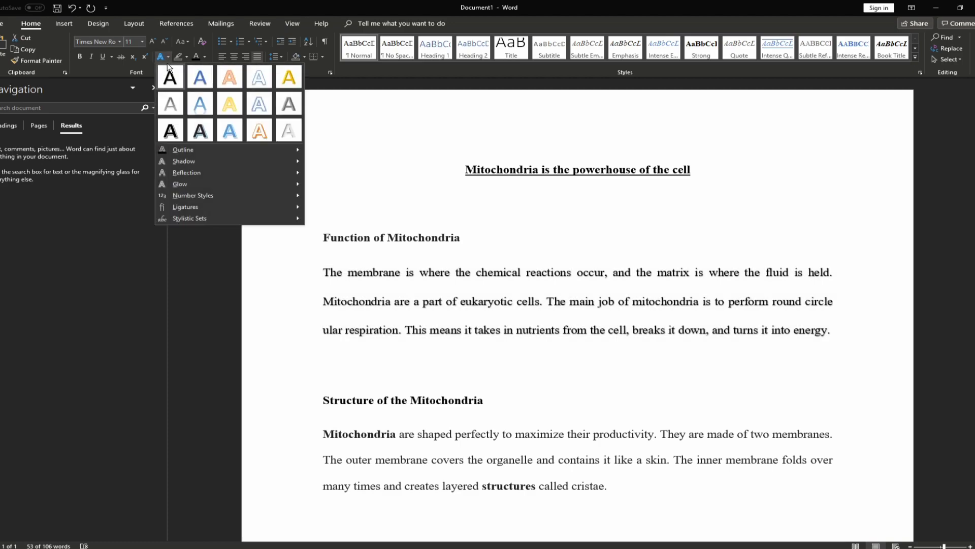
left_click(502, 361)
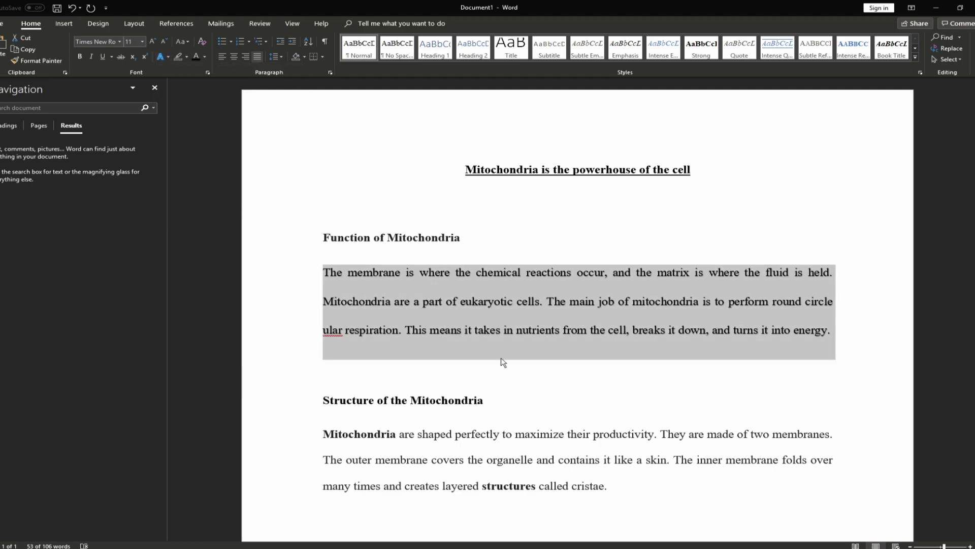
left_click(469, 326)
key("ctrl+z")
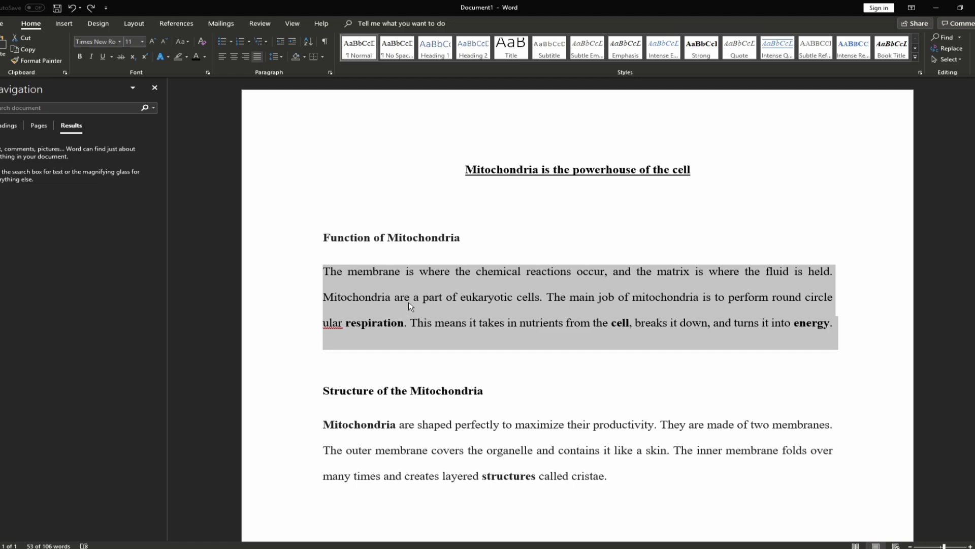
left_click(441, 273)
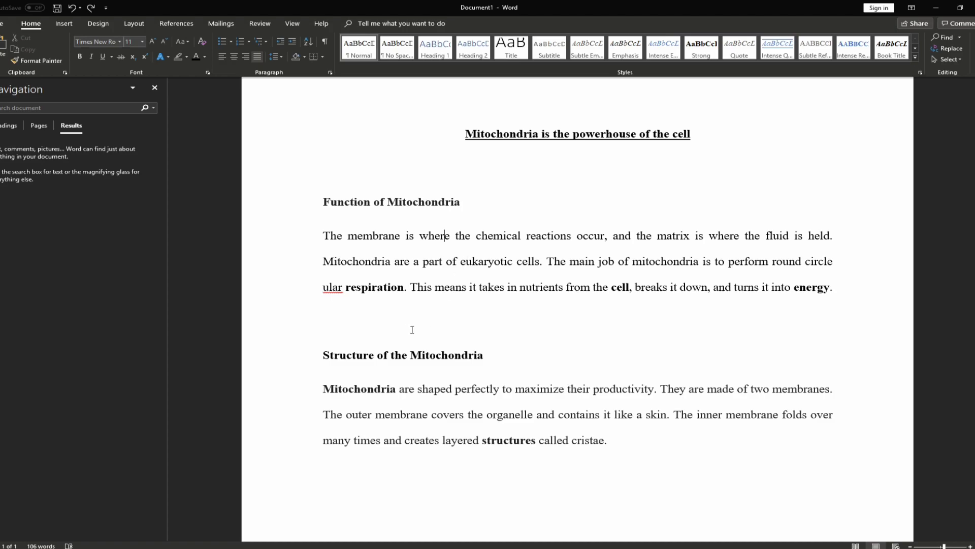
Delete the 'Structure of the Mitochondria' heading and the empty line it leaves
left_click_drag(493, 355, 320, 356)
scroll(456, 326, "down", 2)
scroll(456, 327, "up", 2)
key("BackSpace")
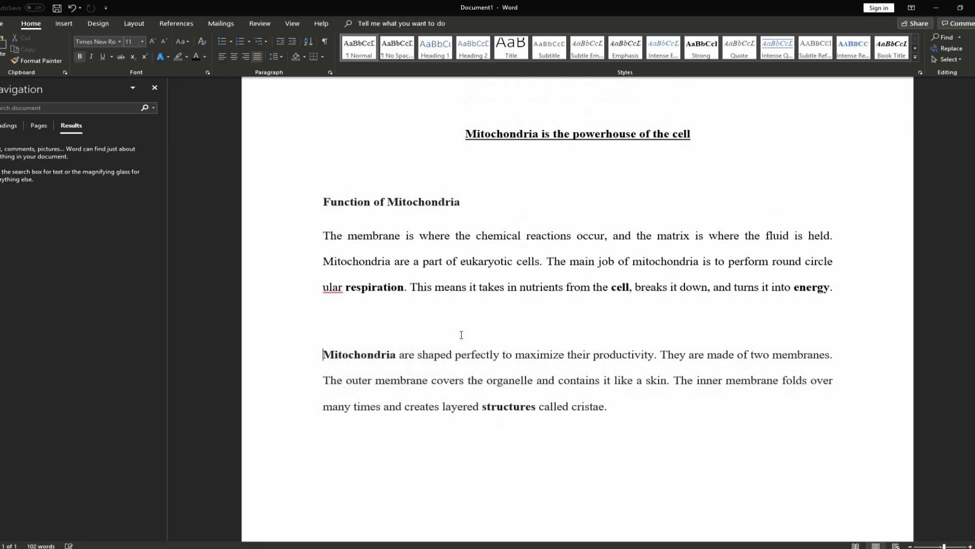
key("BackSpace")
key("BackSpace")
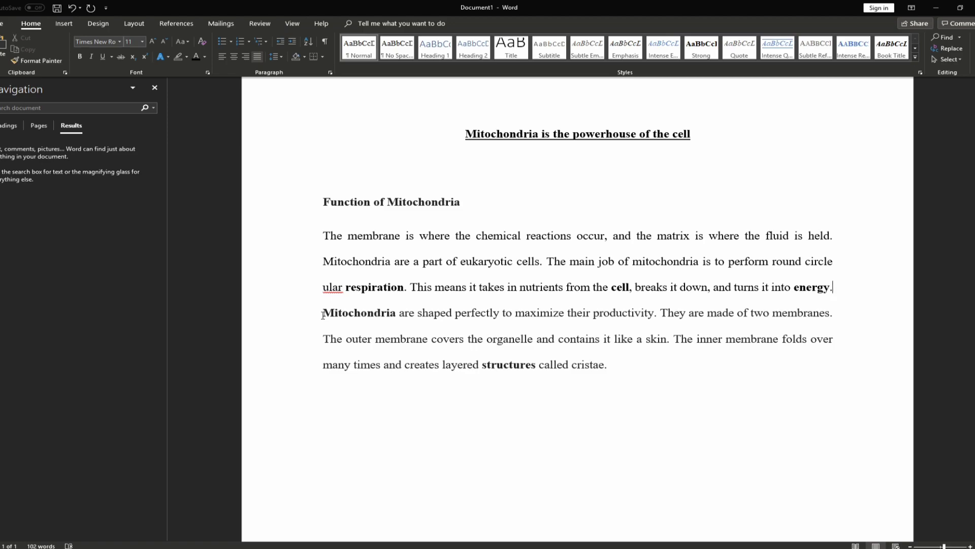
Try extra line breaks and a Tab first-line indent on the Mitochondria paragraph, then undo
key("Return")
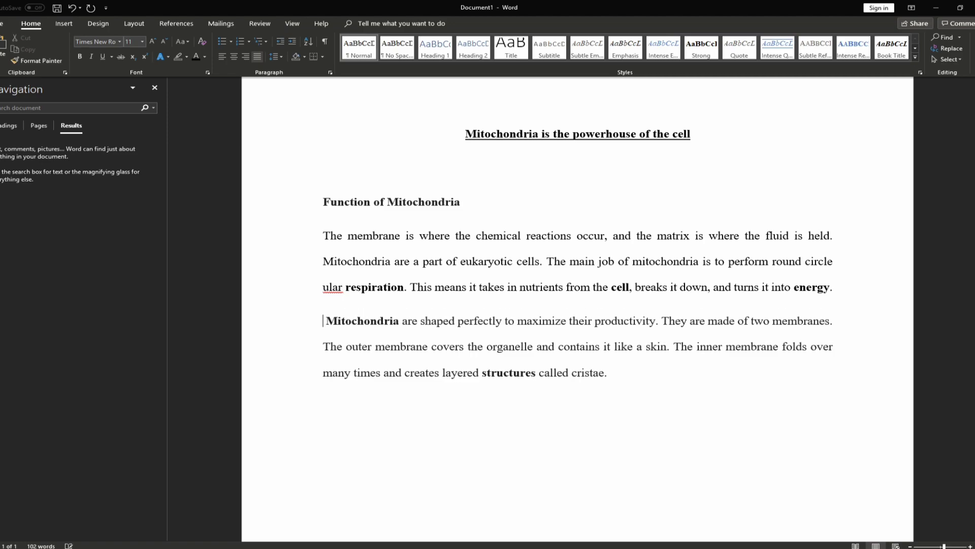
key("Return")
scroll(448, 286, "down", 1)
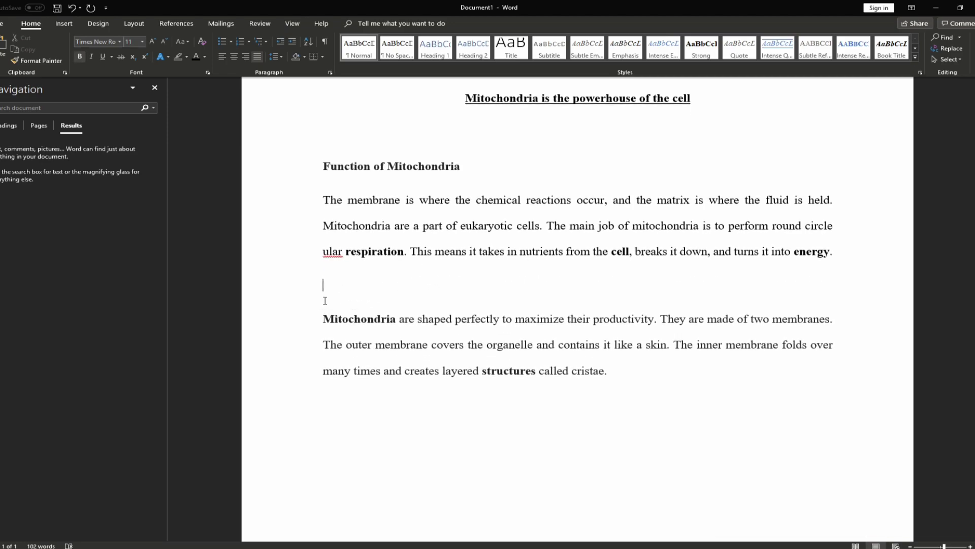
key("Delete")
key("Tab")
scroll(344, 296, "down", 1)
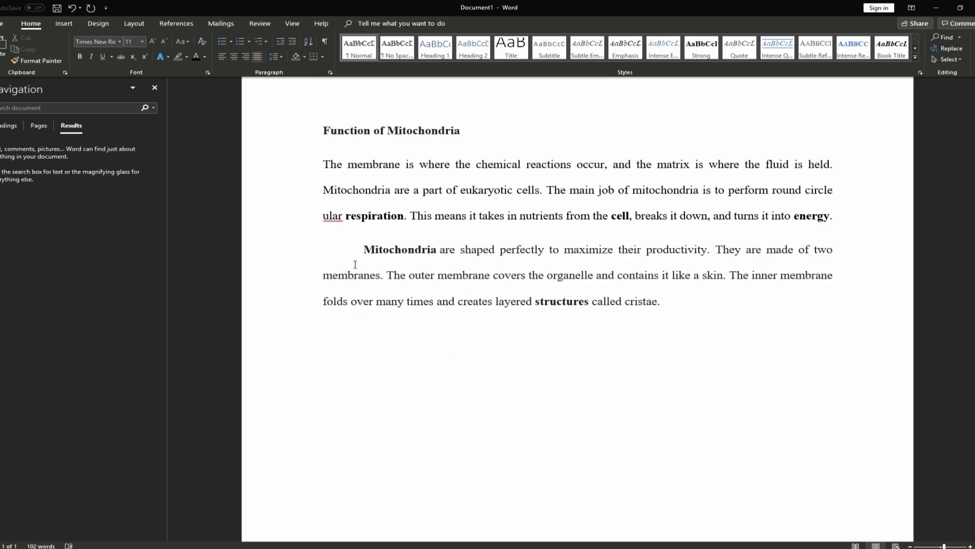
scroll(376, 340, "up", 1)
left_click(424, 381)
key("Return")
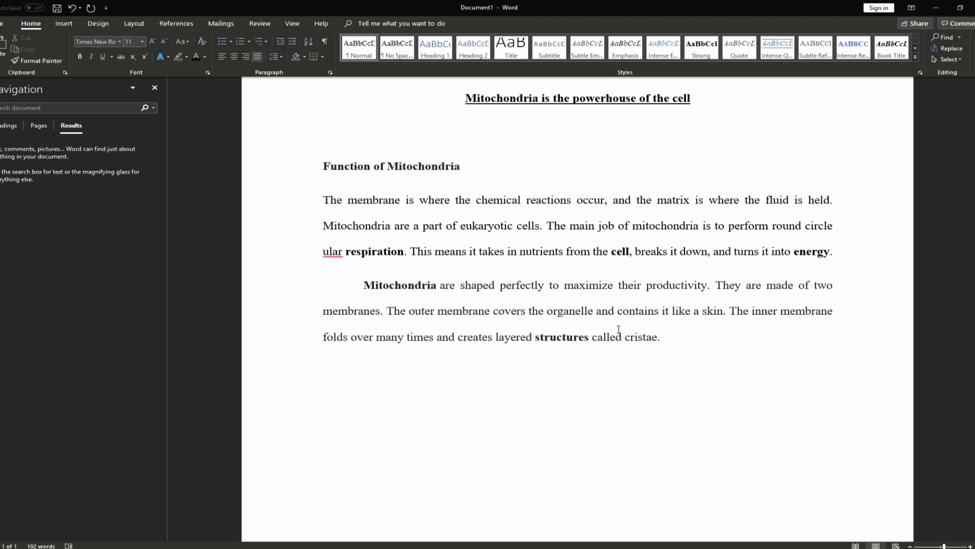
key("ctrl+z")
key("ctrl+z")
key("ctrl+z")
Push the Mitochondria paragraph's left indent far right with Increase Indent, then undo back
left_click(366, 284)
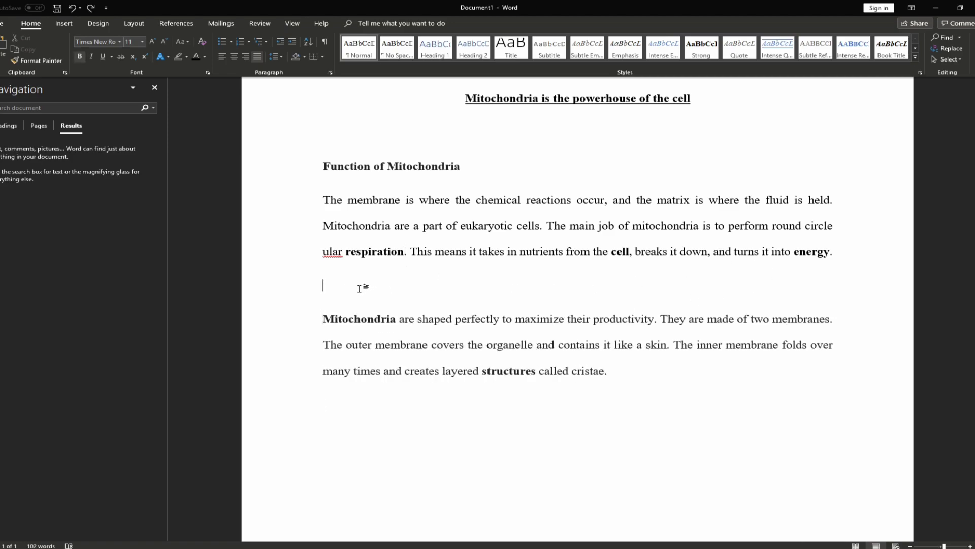
scroll(466, 277, "down", 1)
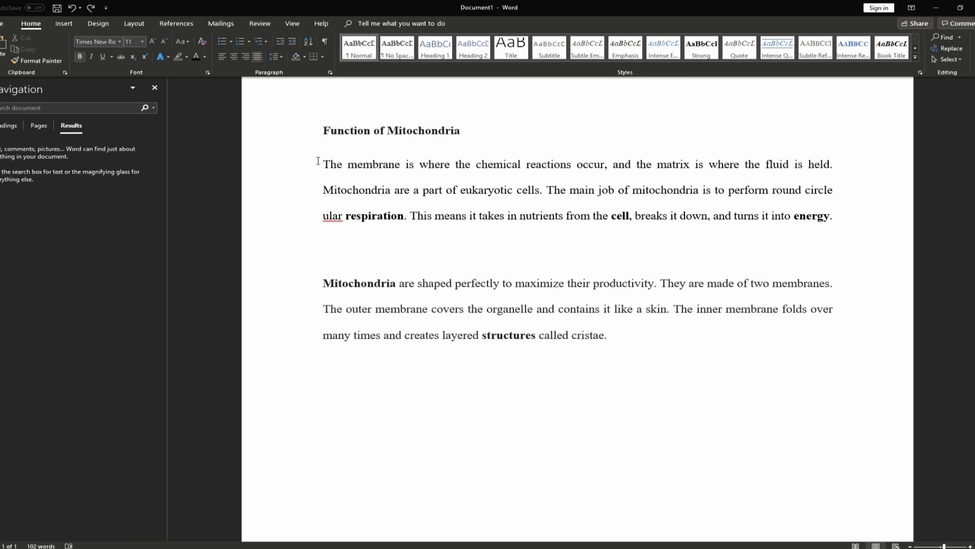
left_click(327, 283)
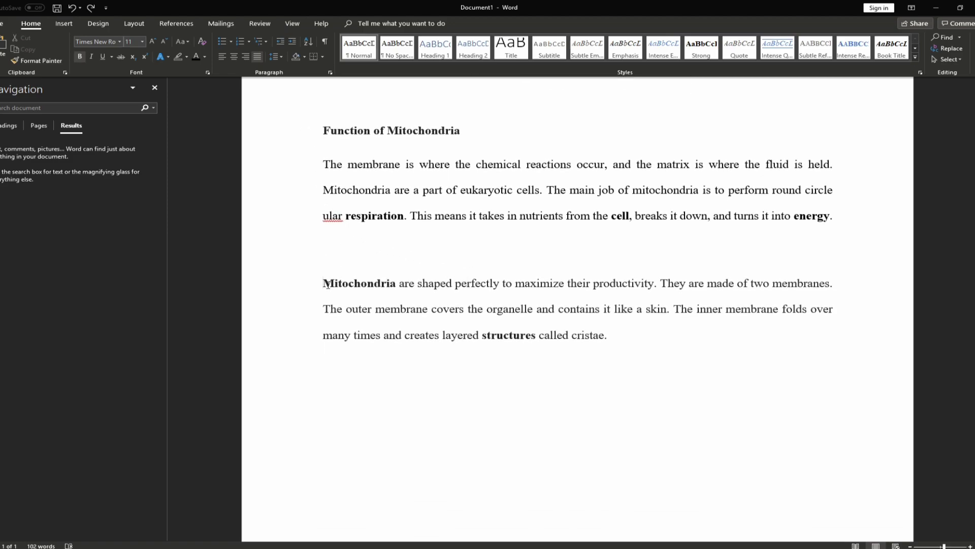
left_click(289, 42)
left_click(289, 42)
left_click(289, 42)
left_click(288, 42)
left_click(289, 42)
left_click(289, 43)
left_click(289, 42)
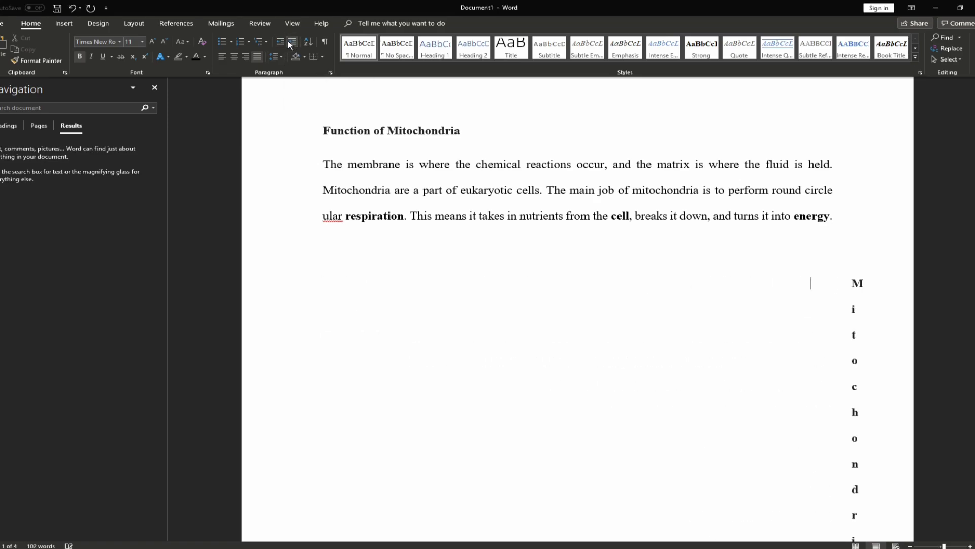
left_click(289, 43)
left_click(289, 42)
scroll(876, 337, "down", 5)
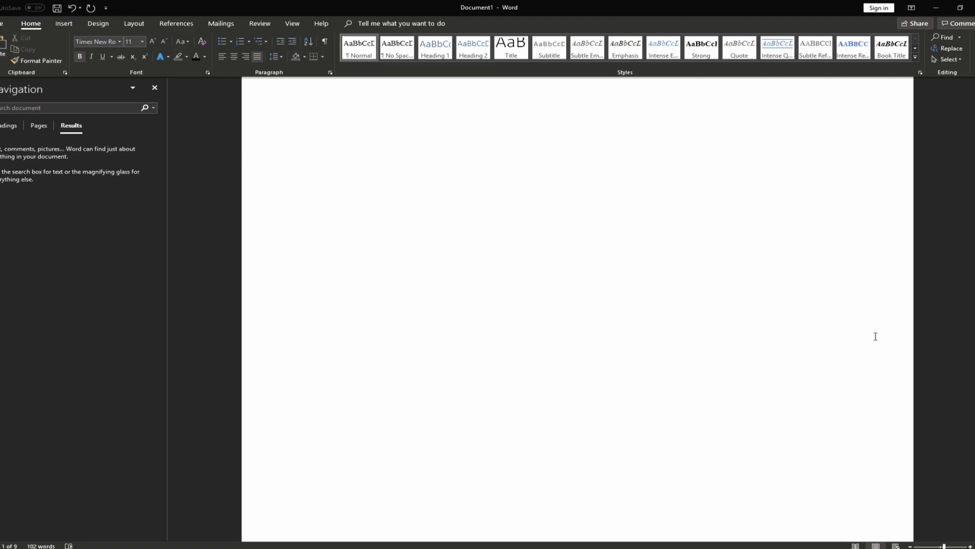
scroll(875, 345, "up", 8)
scroll(874, 347, "up", 1)
key("ctrl+z")
key("ctrl+z")
key("ctrl+z")
key("ctrl+z")
key("ctrl+z")
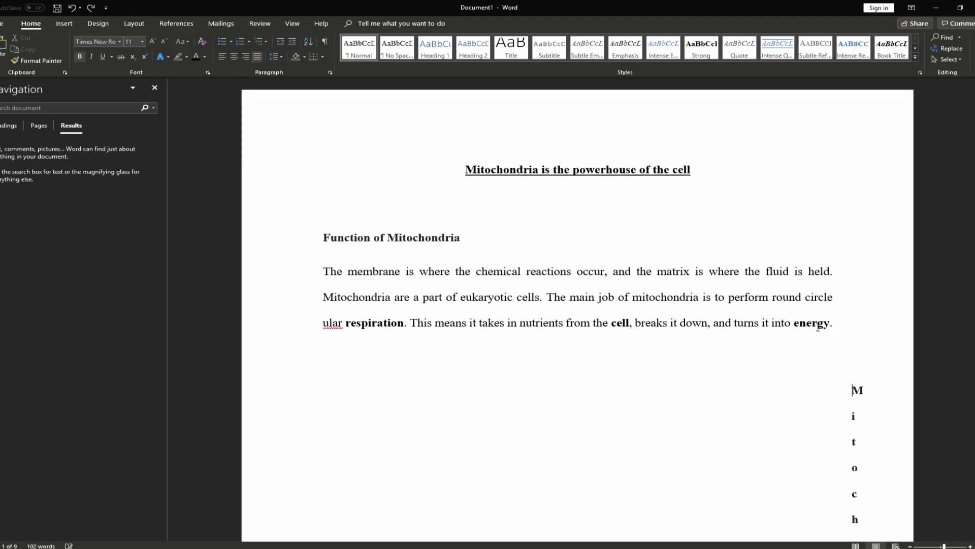
key("ctrl+z")
key("ctrl+z")
key("ctrl+z")
key("ctrl+z")
key("ctrl+z")
key("ctrl+z")
key("ctrl+z")
key("ctrl+z")
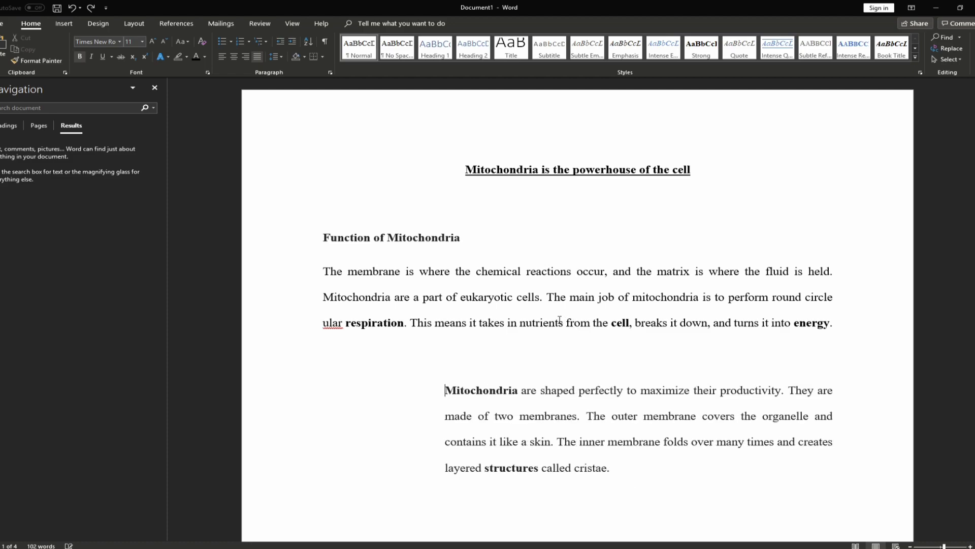
Indent the paragraph three steps, return it to the normal margin, and add an empty paragraph below
left_click(293, 42)
double_click(297, 43)
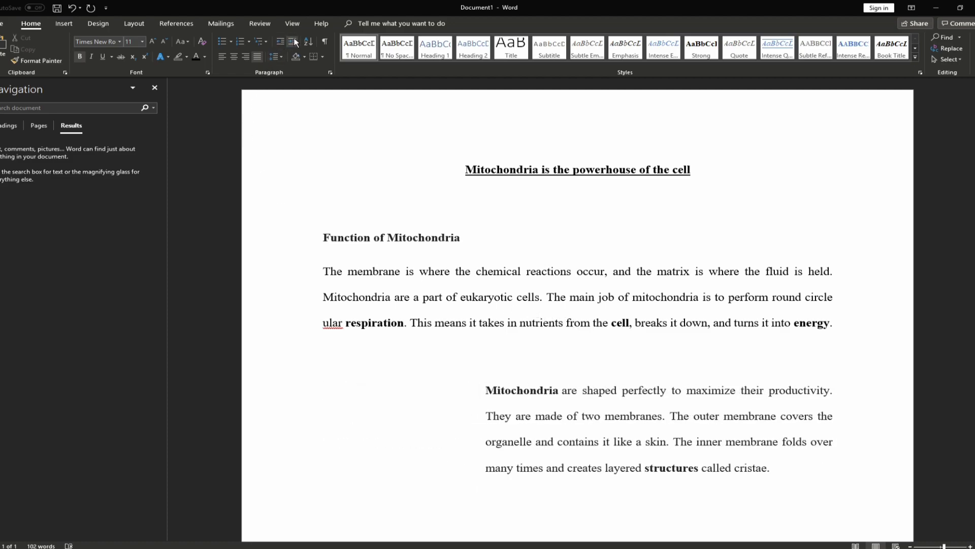
left_click(281, 42)
left_click(281, 41)
left_click(281, 41)
left_click(281, 41)
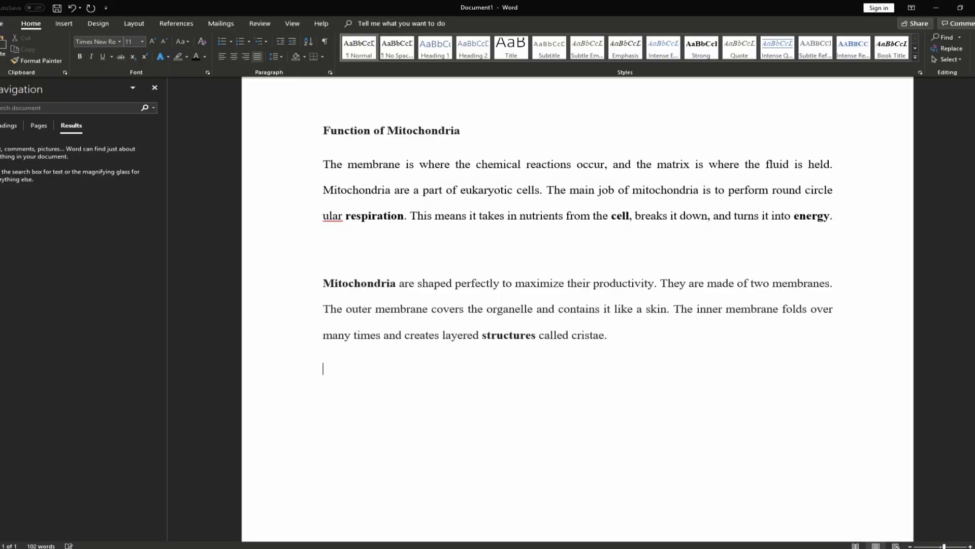
key("Return")
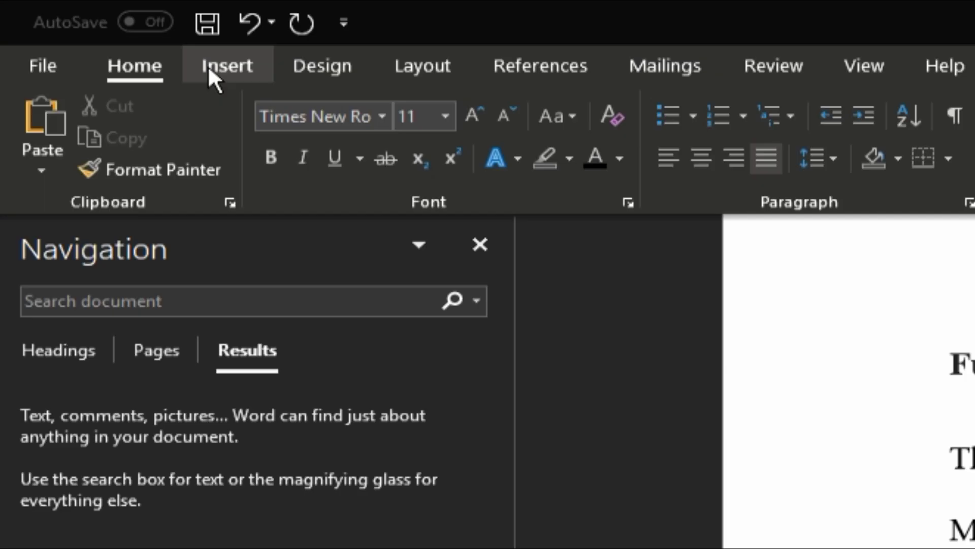
Insert a 2x2 table below the membranes paragraph
left_click(208, 65)
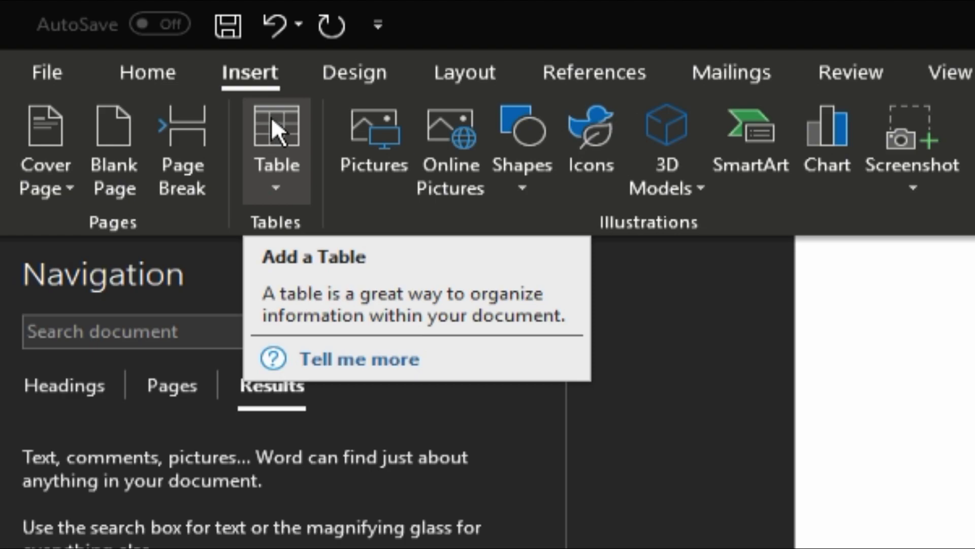
left_click(268, 184)
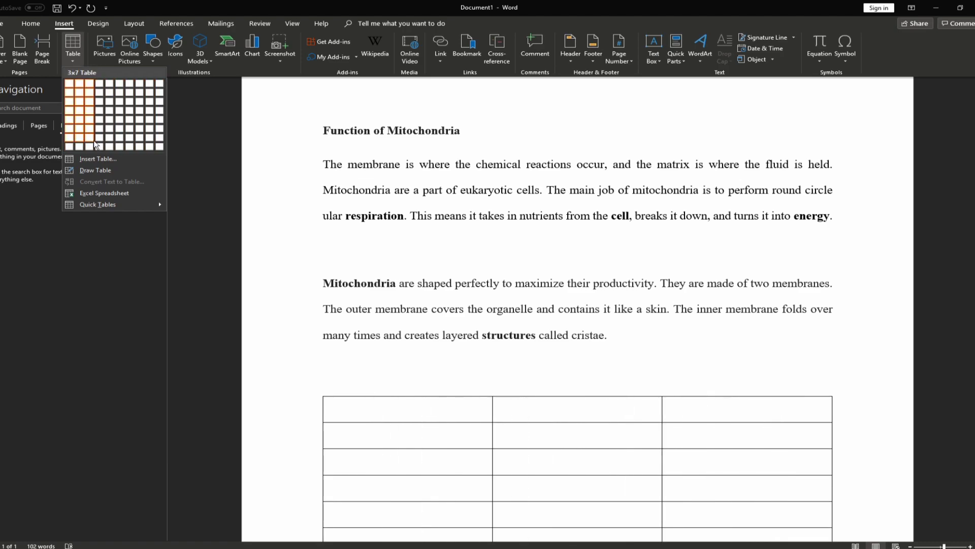
left_click(80, 93)
scroll(460, 325, "down", 3)
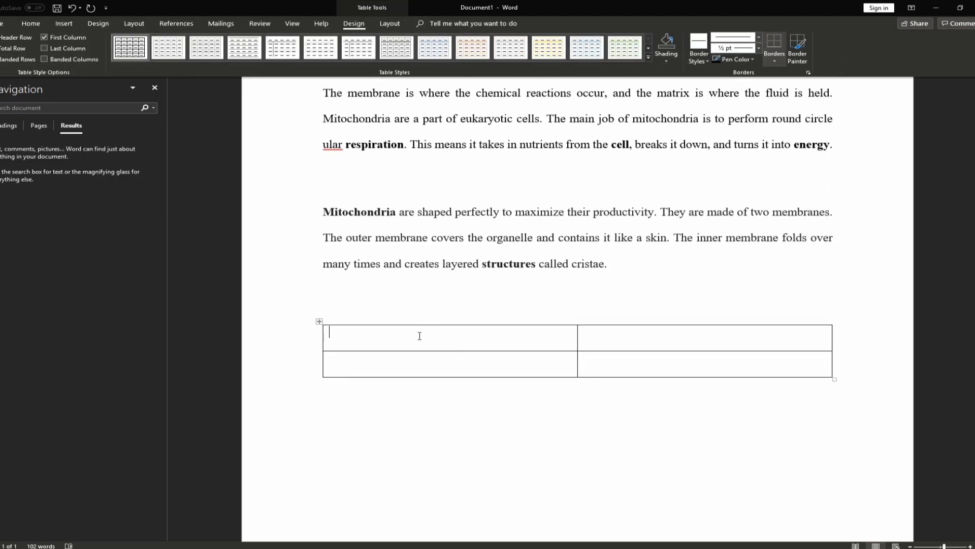
scroll(453, 315, "down", 1)
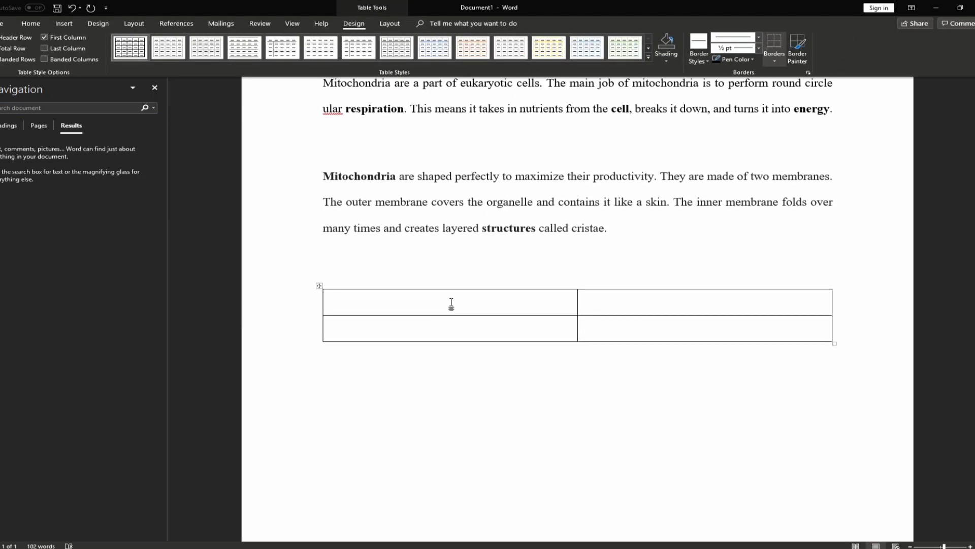
Enter header labels X and Y in the first row and make them centred and bold
left_click(31, 24)
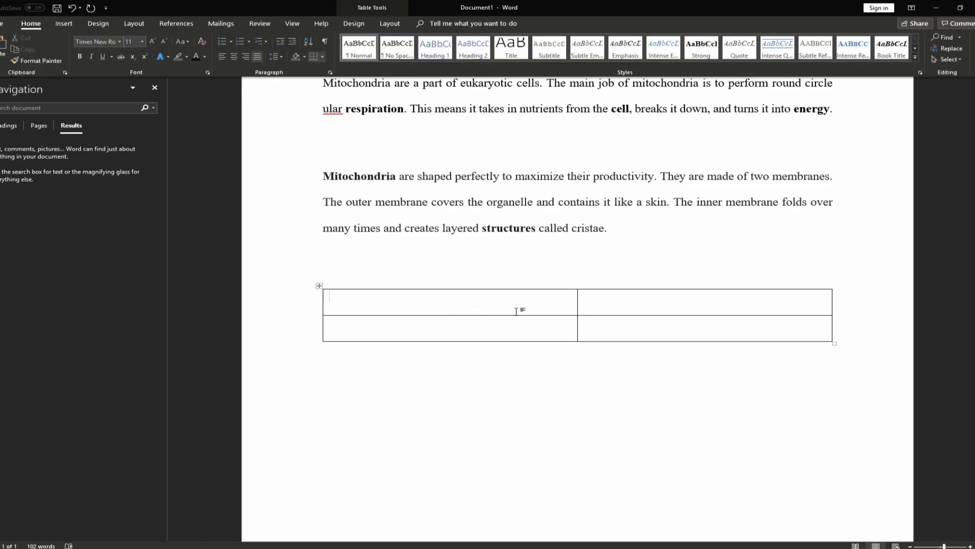
type("X")
key("Tab")
type("Y")
left_click_drag(615, 298, 427, 306)
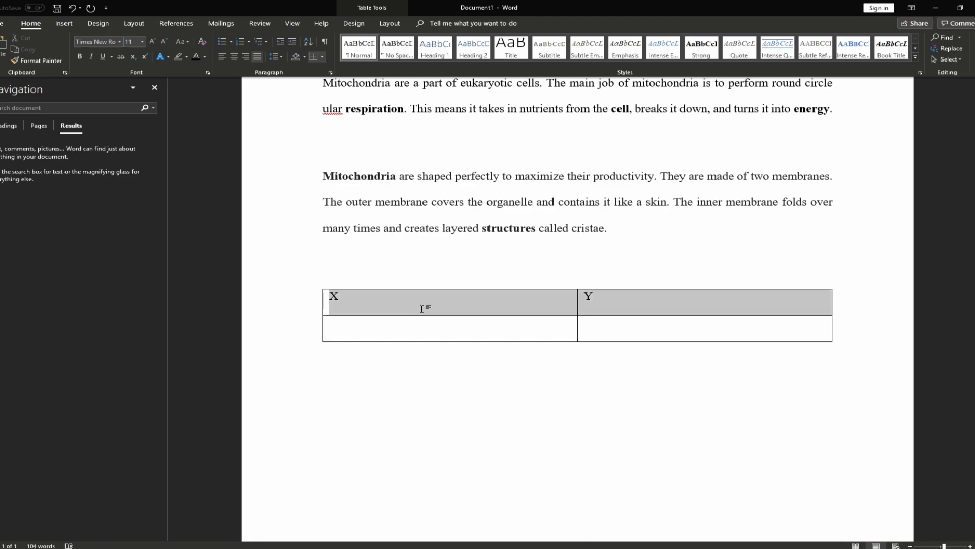
left_click(234, 56)
left_click(80, 55)
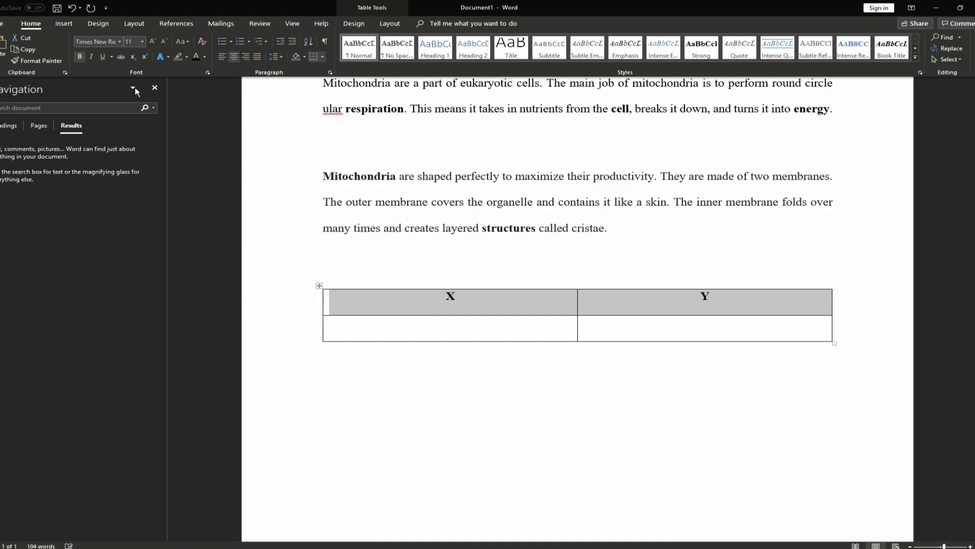
left_click(501, 331)
scroll(501, 312, "down", 1)
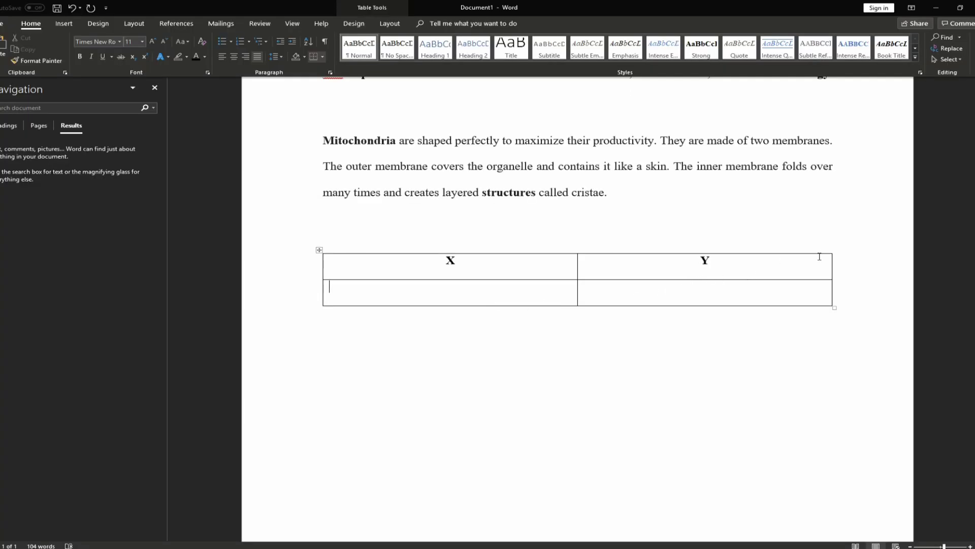
Insert a column to the right of Y and head it Z
left_click(727, 268)
right_click(725, 267)
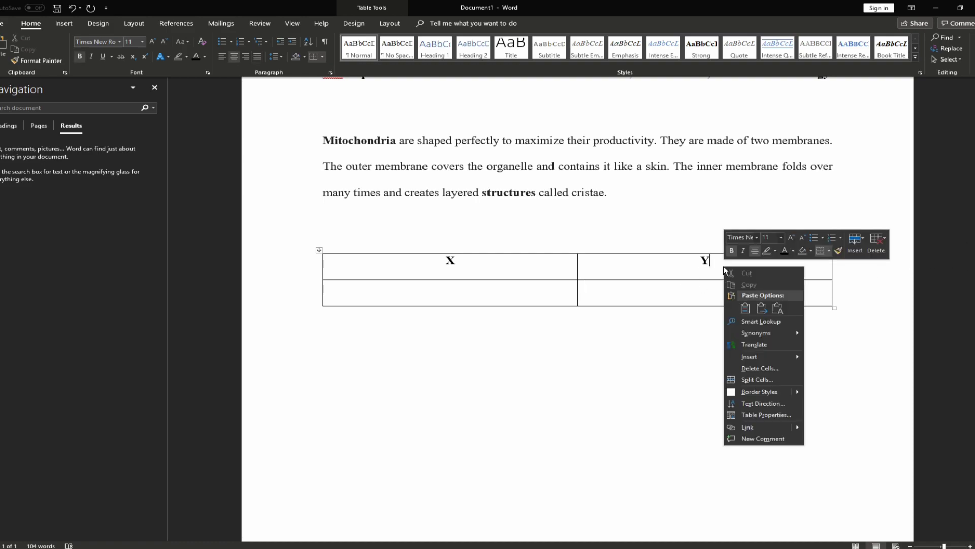
left_click(861, 254)
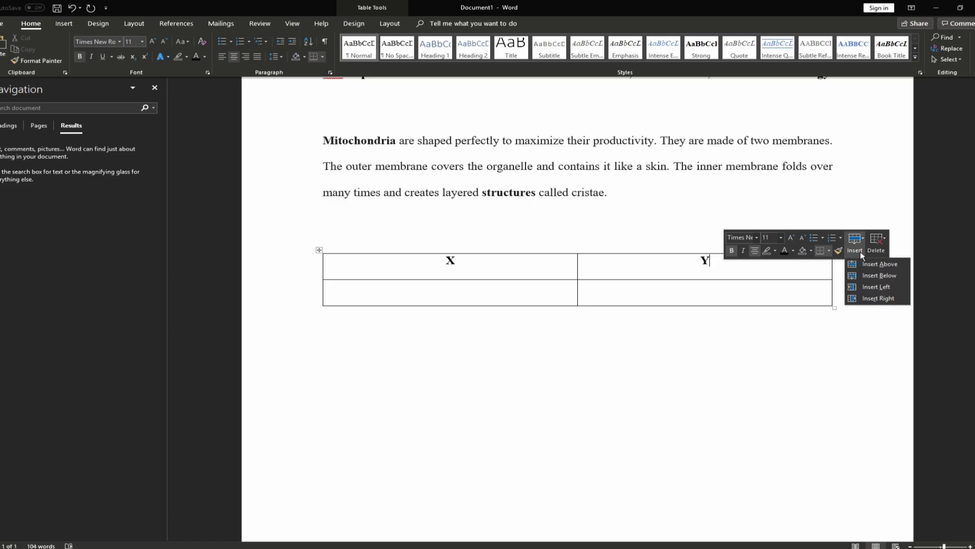
left_click(874, 300)
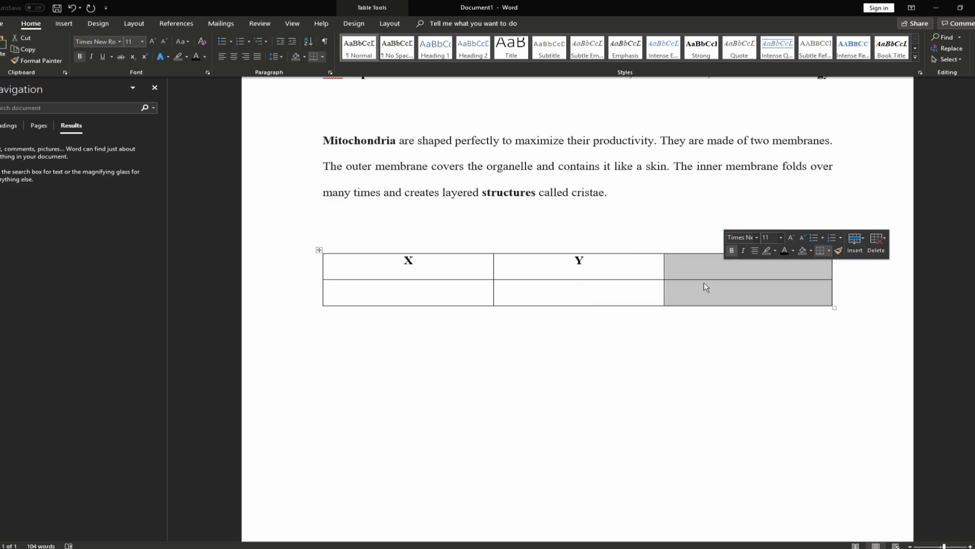
left_click(703, 270)
type("Z")
Insert six rows below row 2 so the table spans eight rows
right_click(584, 295)
left_click(549, 297)
right_click(580, 294)
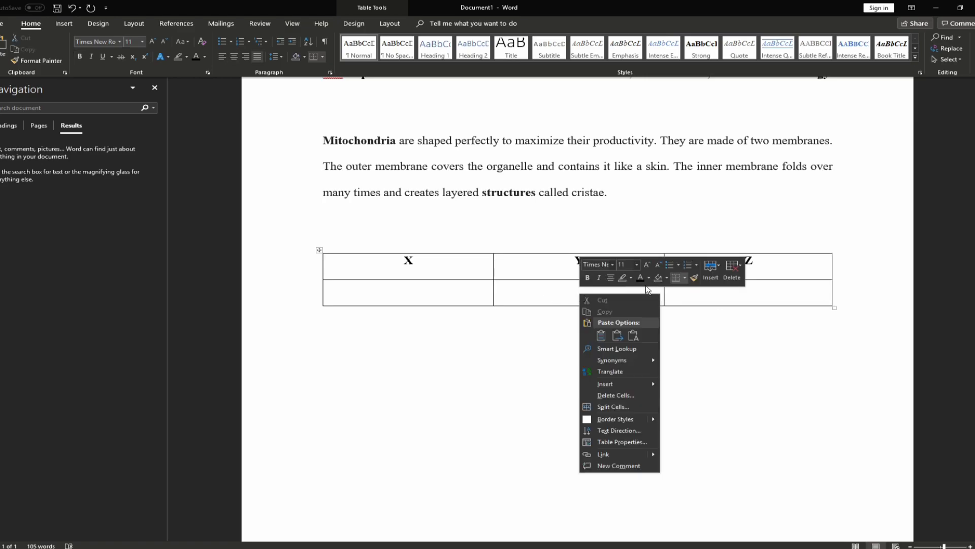
left_click(711, 279)
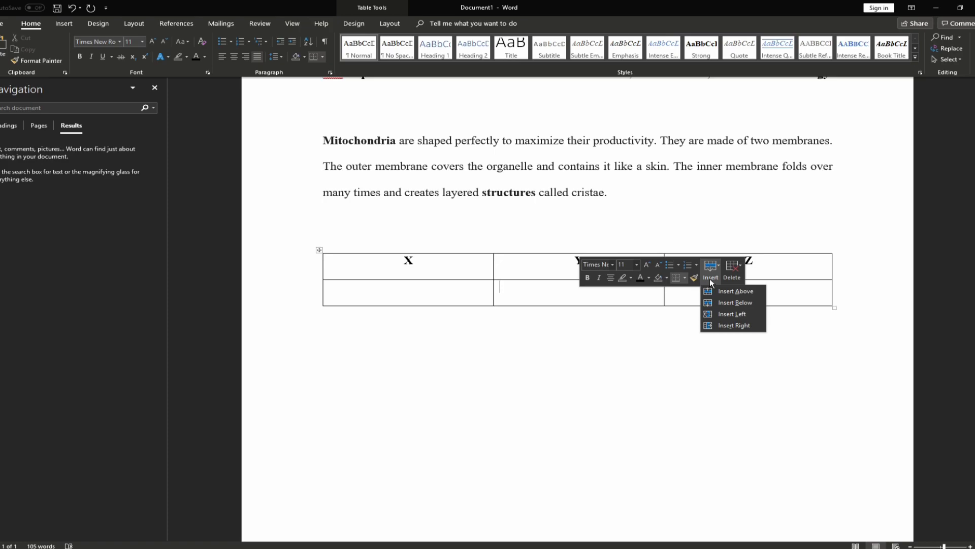
left_click(732, 302)
left_click(710, 278)
left_click(726, 302)
left_click(711, 279)
left_click(727, 303)
left_click(710, 278)
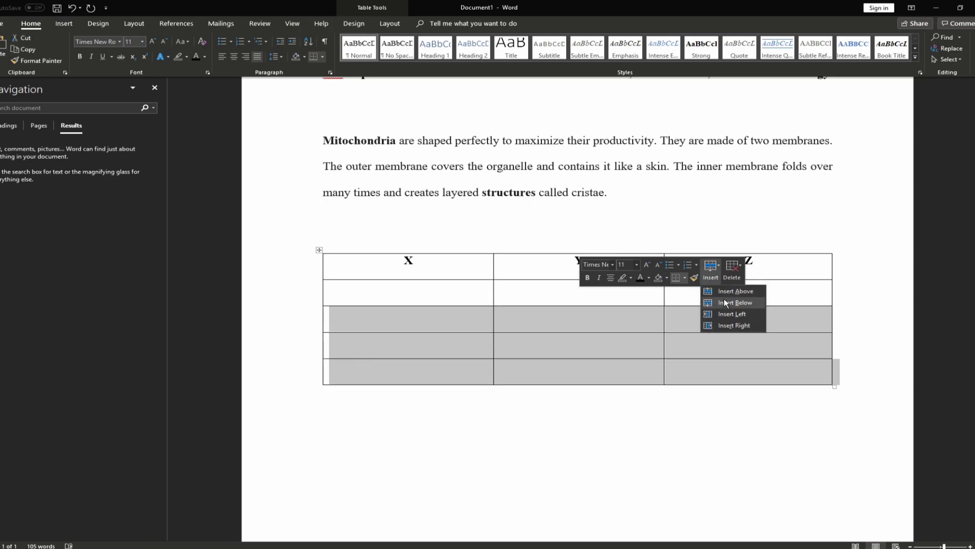
left_click(724, 302)
left_click(710, 279)
left_click(724, 302)
left_click(711, 278)
left_click(720, 300)
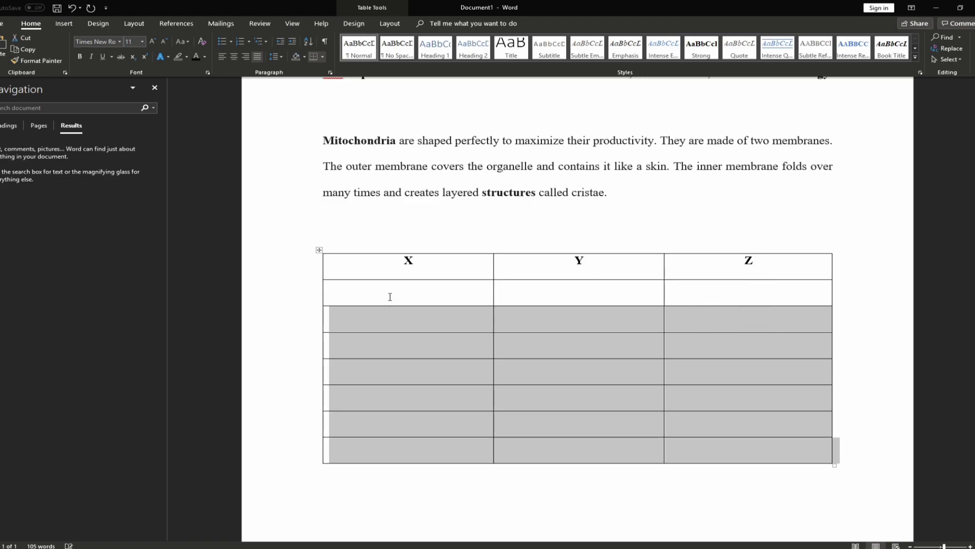
left_click(391, 299)
scroll(401, 280, "down", 1)
Centre the coordinate values in all data rows below the header
key("ctrl+e")
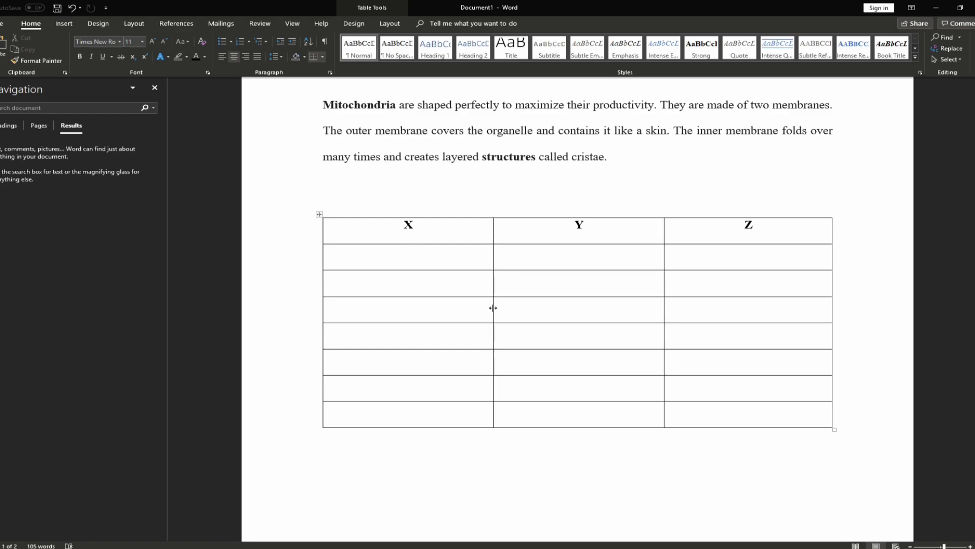
left_click_drag(725, 415, 370, 256)
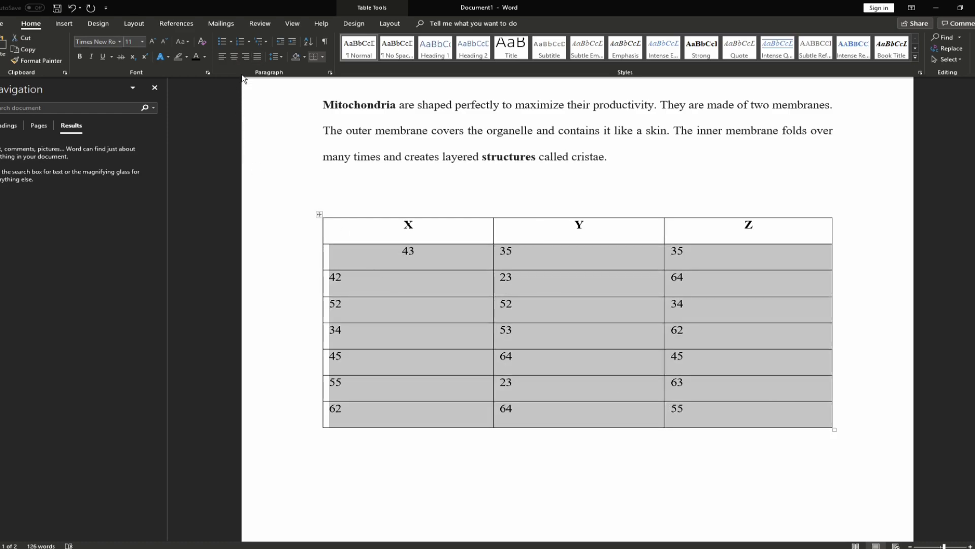
left_click(224, 56)
left_click(233, 56)
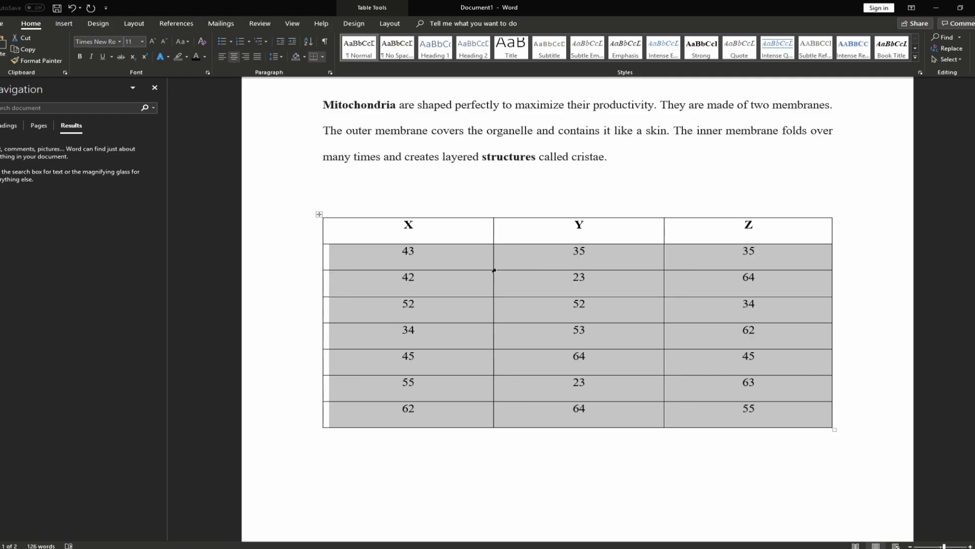
left_click(456, 264)
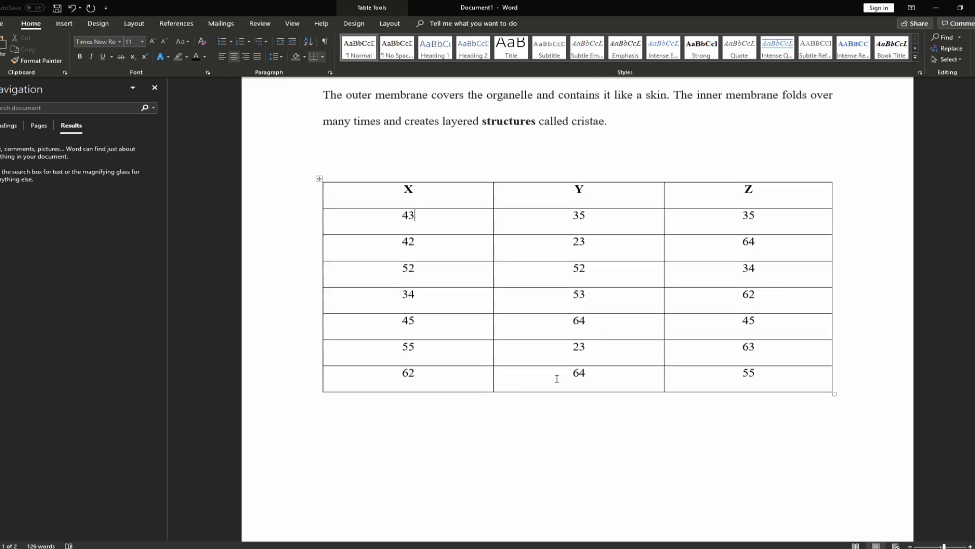
Add a line above the table and type the caption 'Table 1. X, Y and Z coordinates.'
left_click(459, 213)
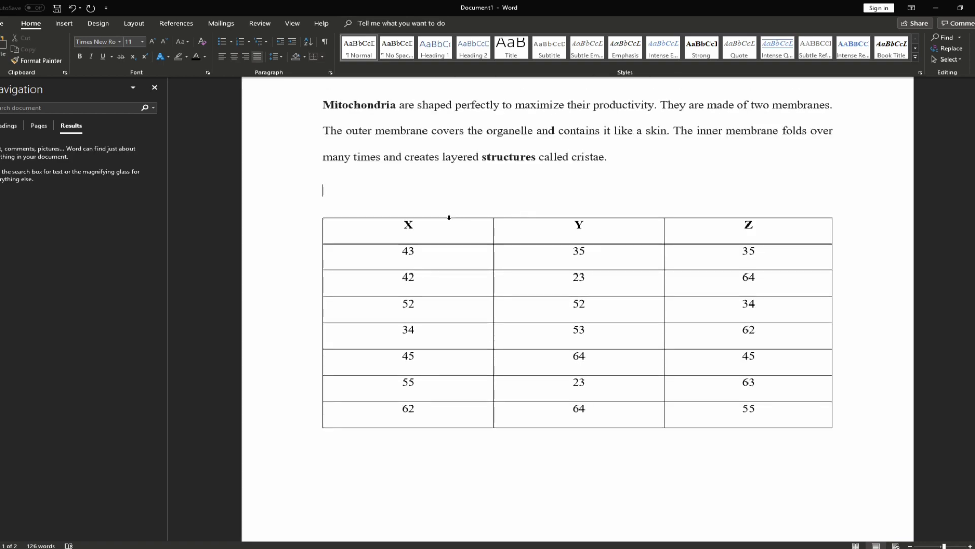
key("Return")
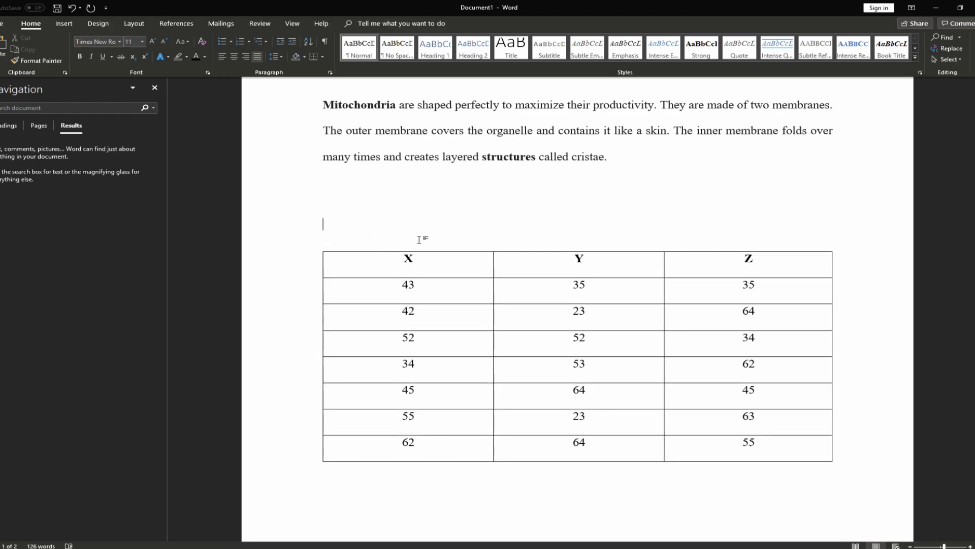
type("(A)")
key("BackSpace")
key("BackSpace")
key("BackSpace")
type("Table 1. X, Y and Z")
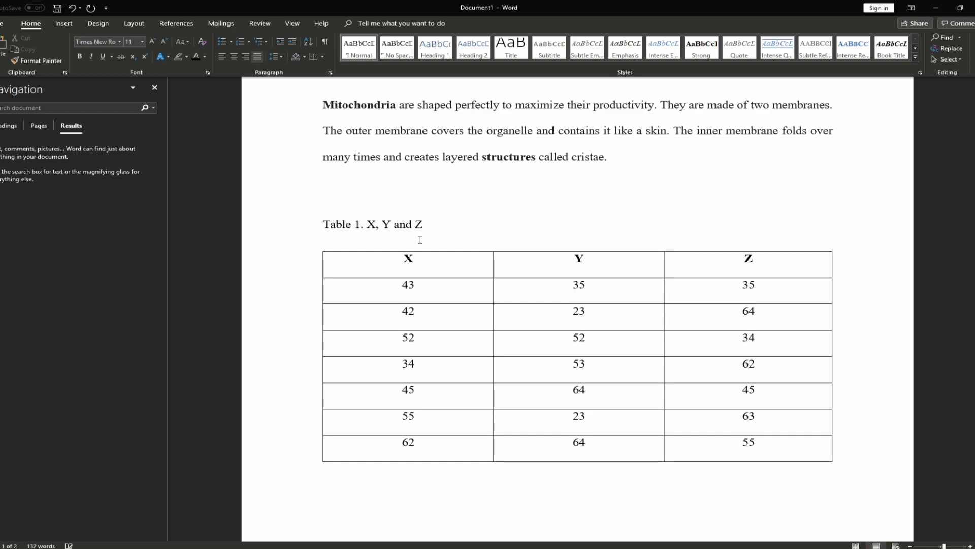
type(" coordinates.")
Make the caption bold at 8 pt
triple_click(501, 227)
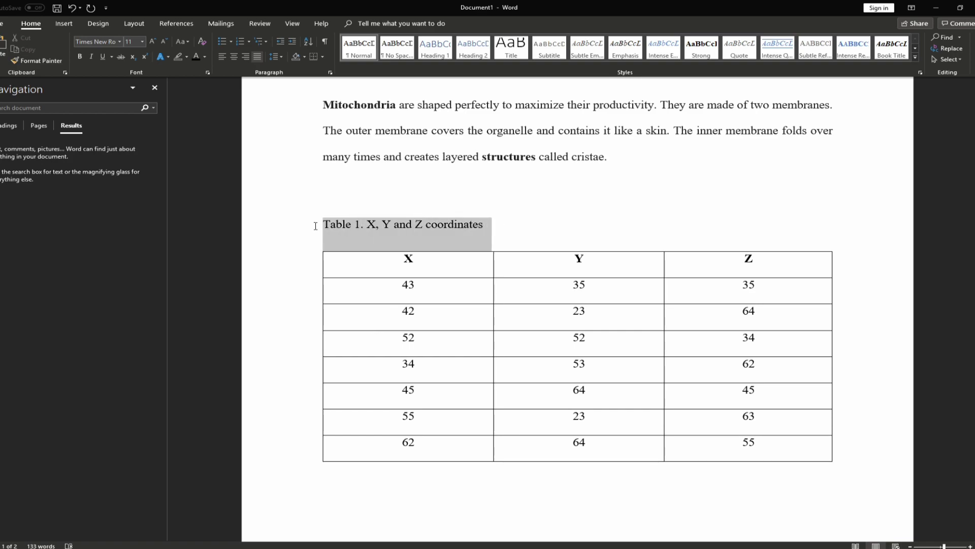
left_click(80, 57)
left_click(164, 41)
left_click(164, 41)
left_click(164, 41)
left_click(414, 192)
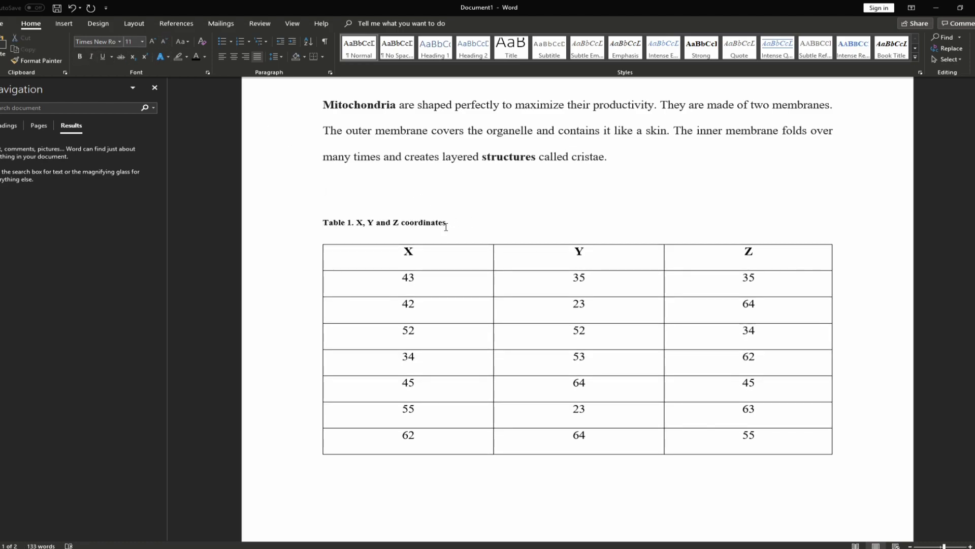
scroll(447, 223, "down", 1)
Try centre and right alignment on the caption, leaving it left-aligned
triple_click(443, 186)
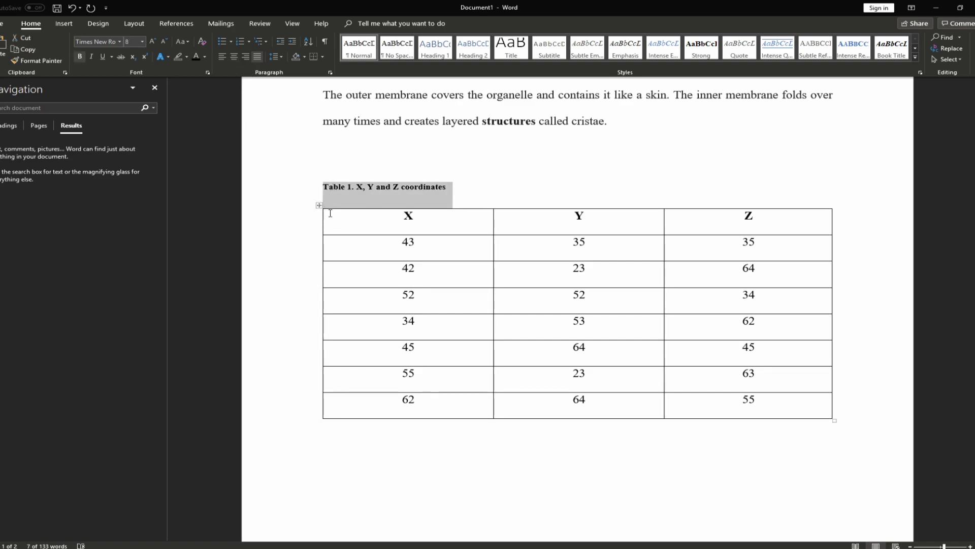
left_click(233, 56)
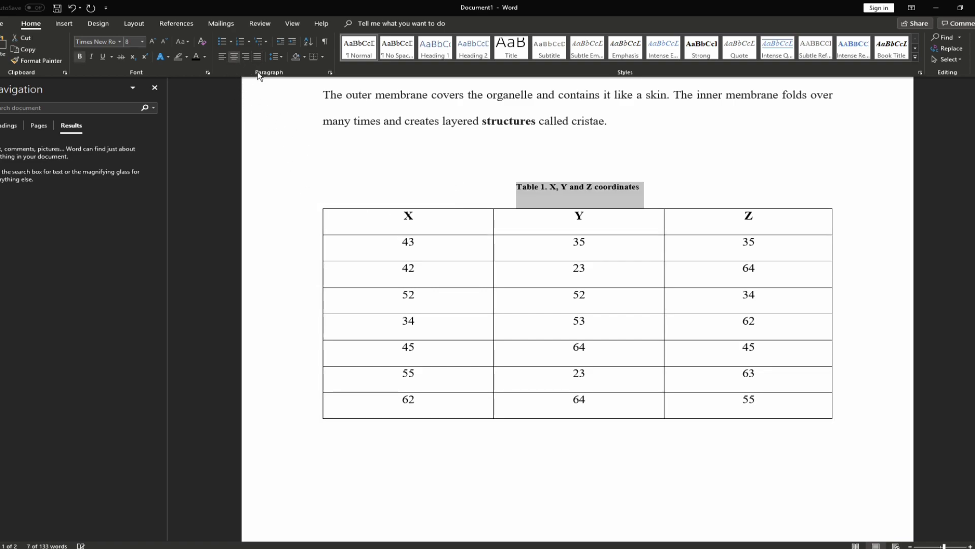
left_click(538, 170)
left_click_drag(643, 185, 510, 187)
left_click(246, 57)
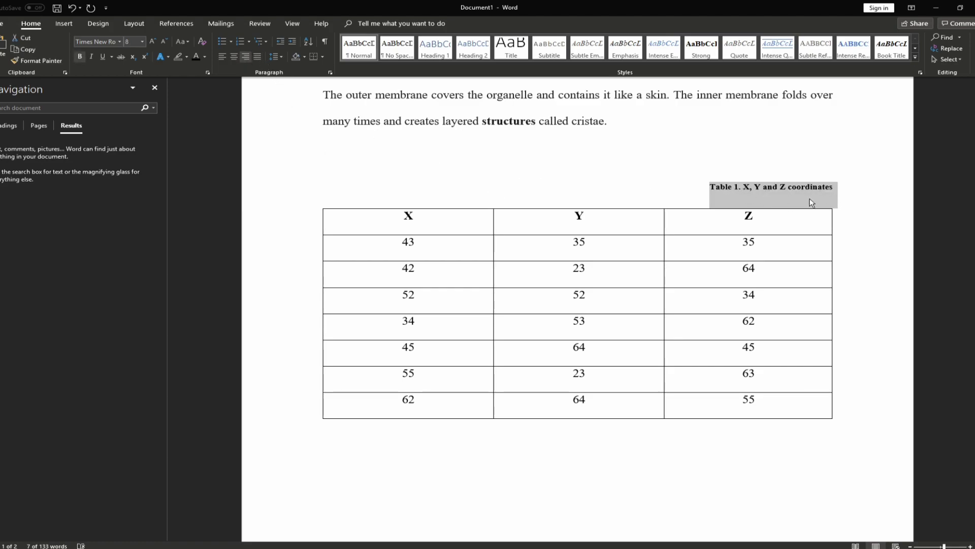
left_click(233, 57)
left_click(224, 57)
left_click(224, 56)
left_click(224, 56)
left_click(465, 164)
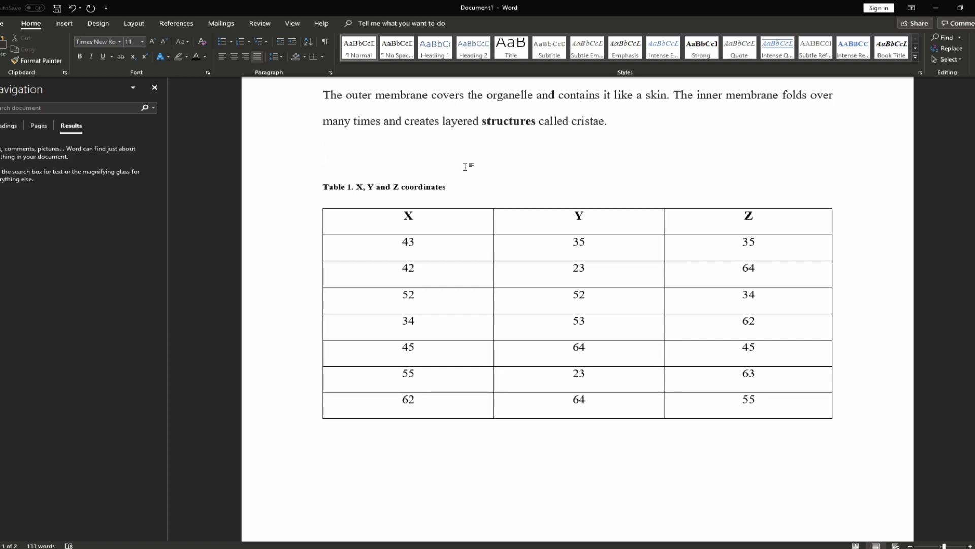
Select the whole X/Y/Z table
triple_click(349, 186)
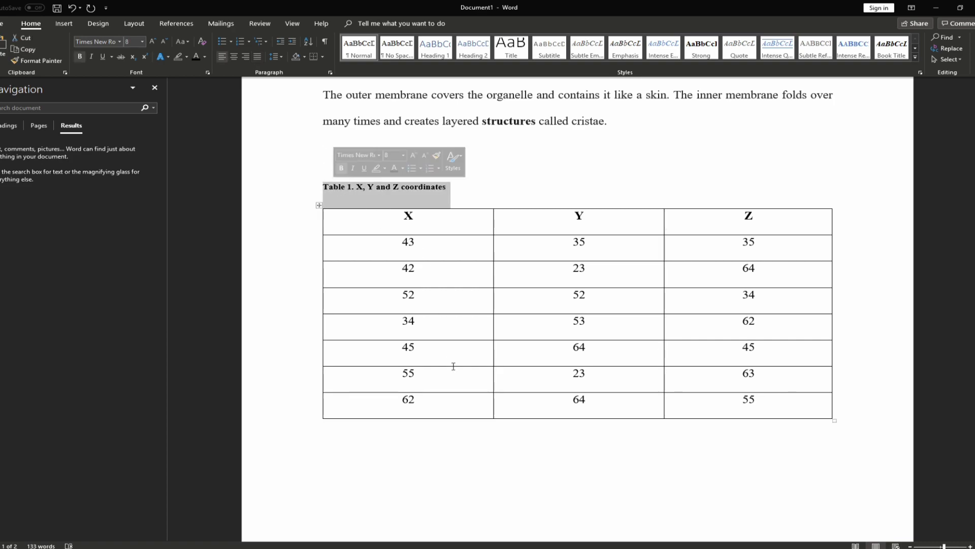
scroll(462, 431, "down", 3)
scroll(451, 389, "up", 3)
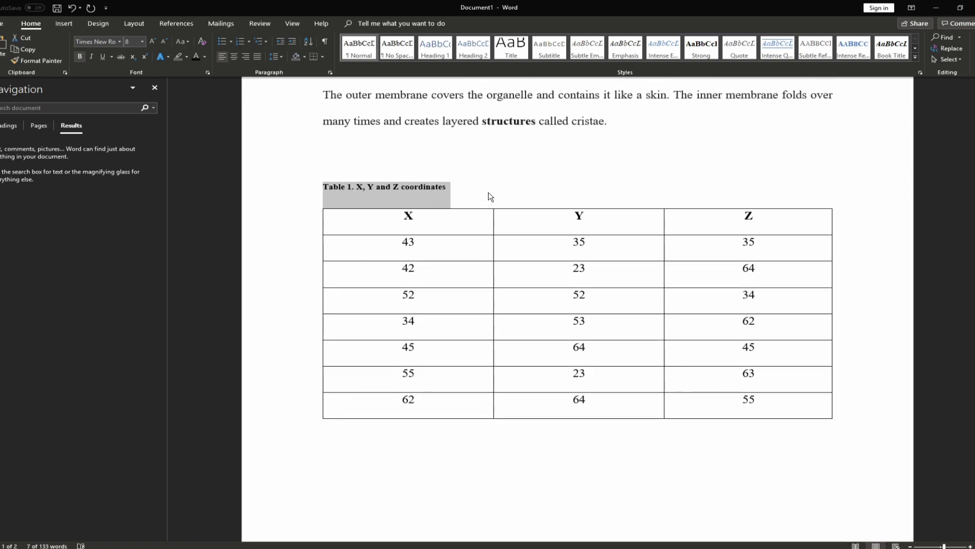
left_click(450, 220)
left_click_drag(766, 403, 395, 226)
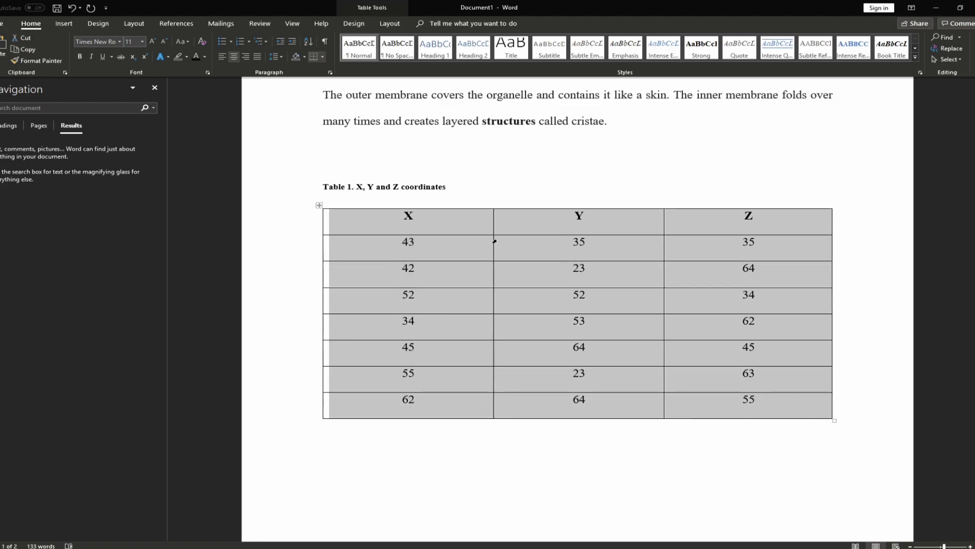
Apply the green List Table style to the coordinate table
scroll(303, 20, "down", 3)
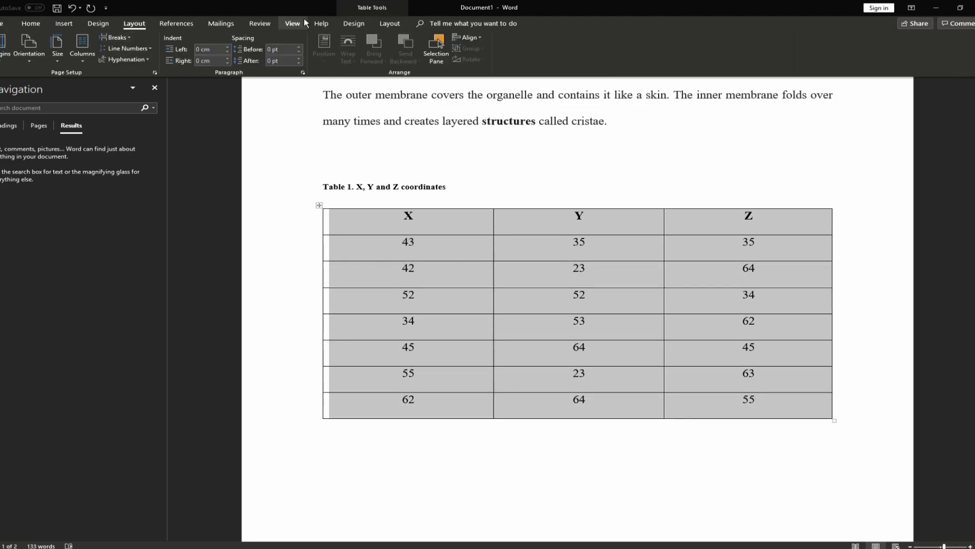
left_click(352, 24)
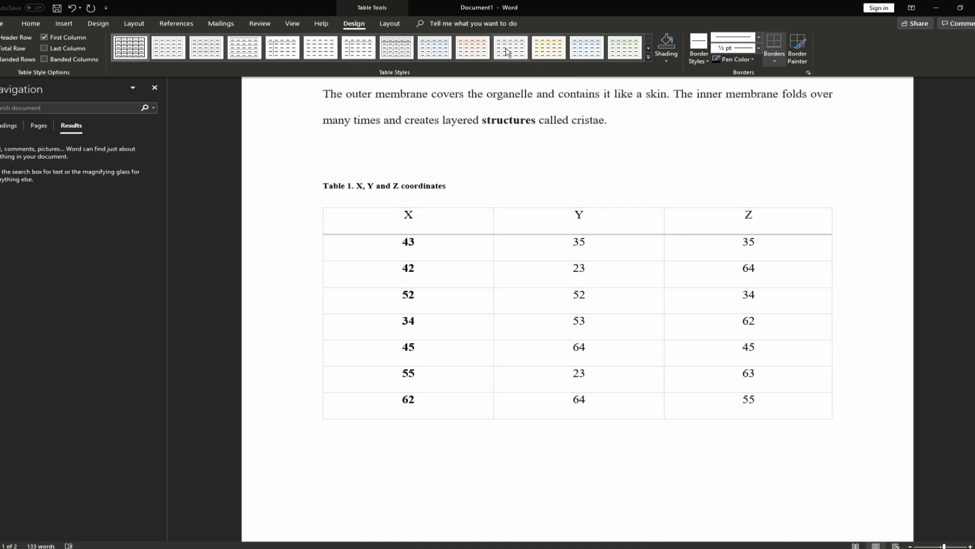
left_click(649, 57)
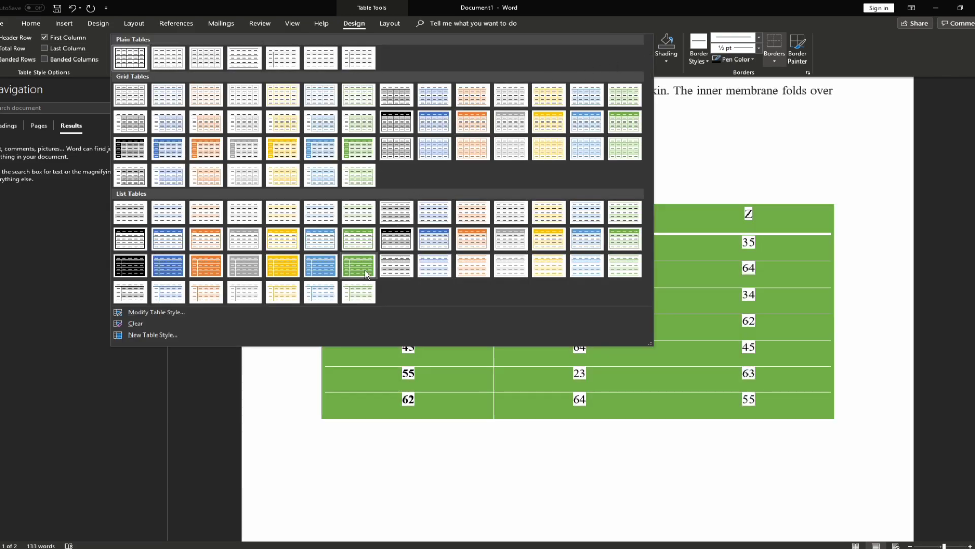
left_click(364, 269)
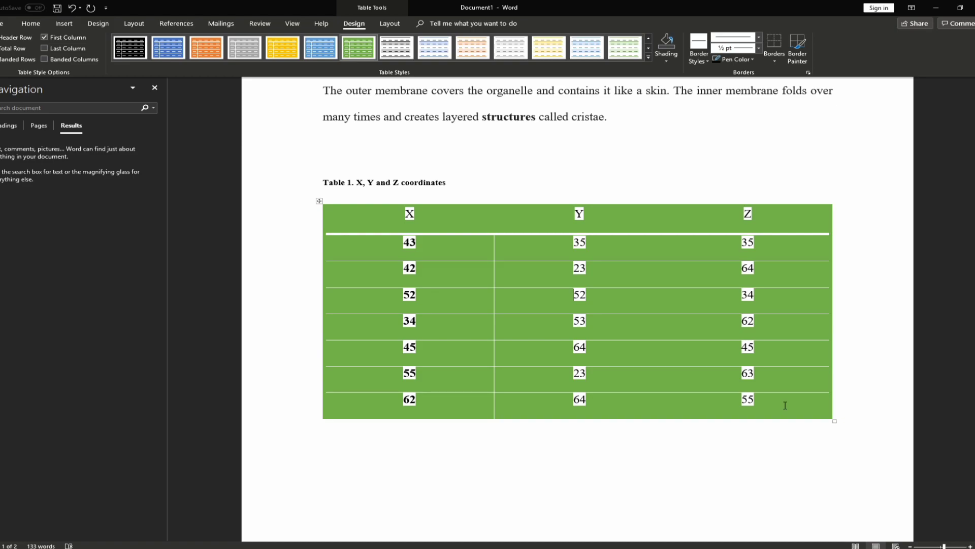
Switch the table to a Plain Tables style with horizontal row rules and a bold header
left_click_drag(785, 408, 375, 213)
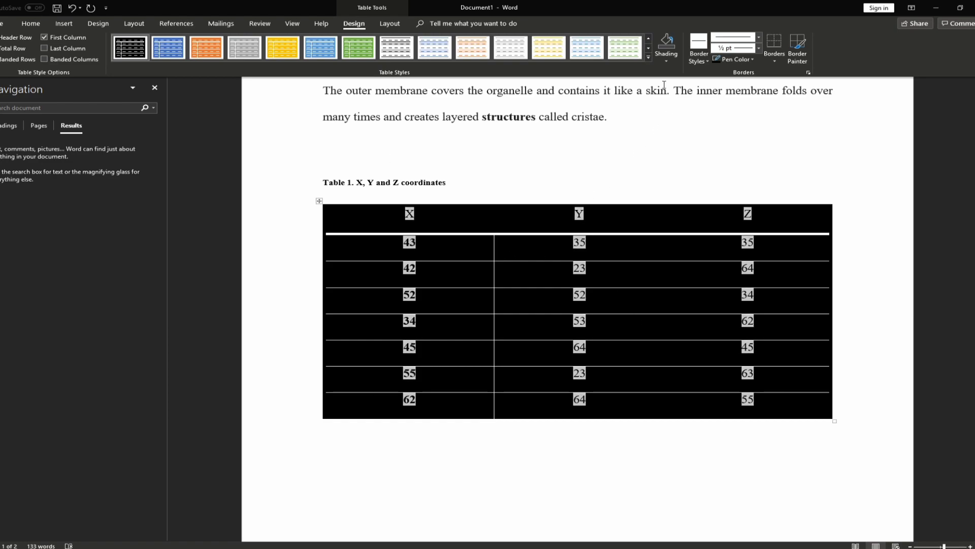
left_click(647, 57)
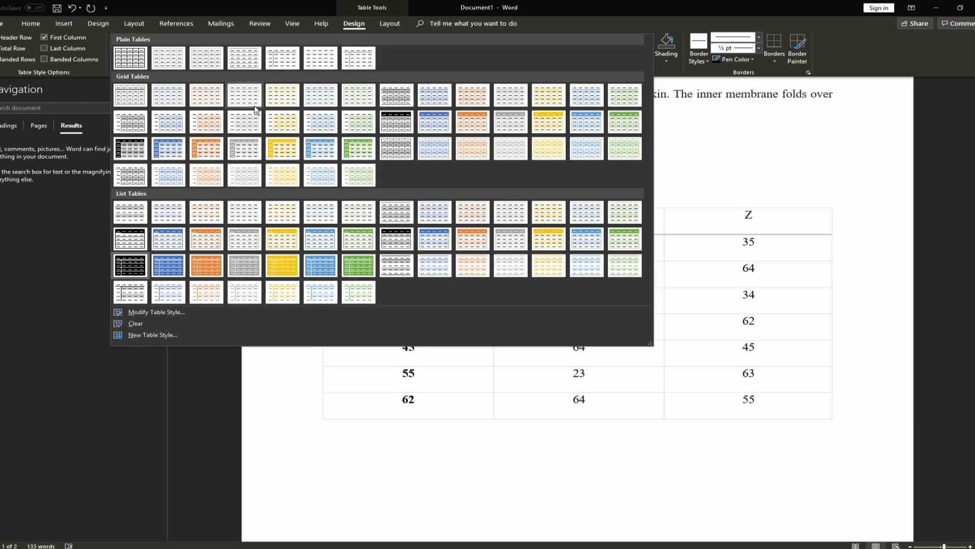
left_click(241, 61)
left_click(542, 344)
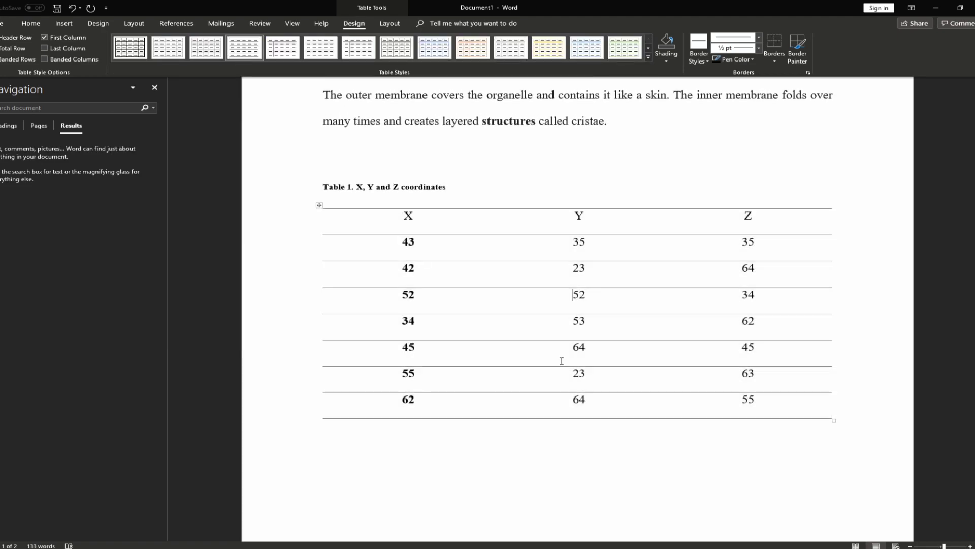
left_click_drag(416, 398, 380, 251)
left_click(723, 241)
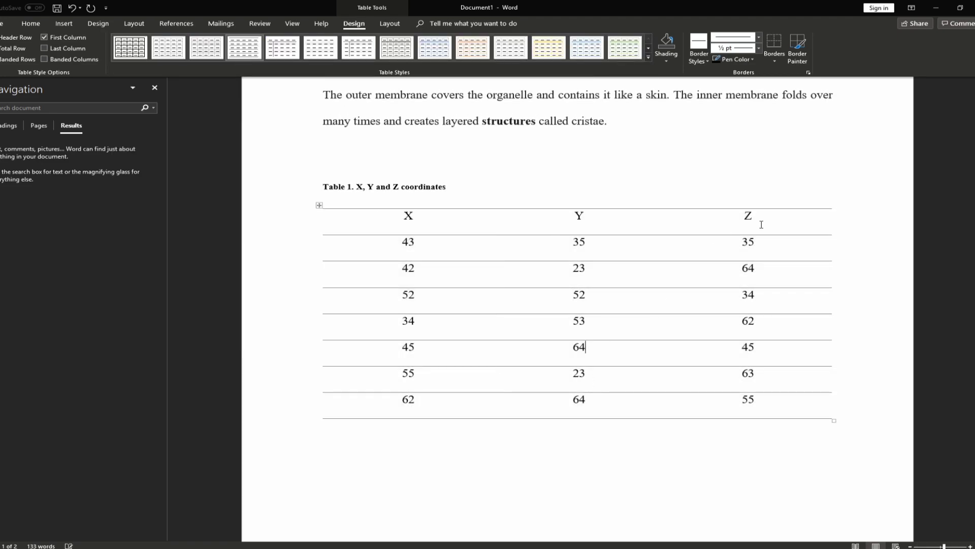
left_click_drag(759, 226, 437, 213)
left_click(600, 290)
scroll(427, 211, "down", 1)
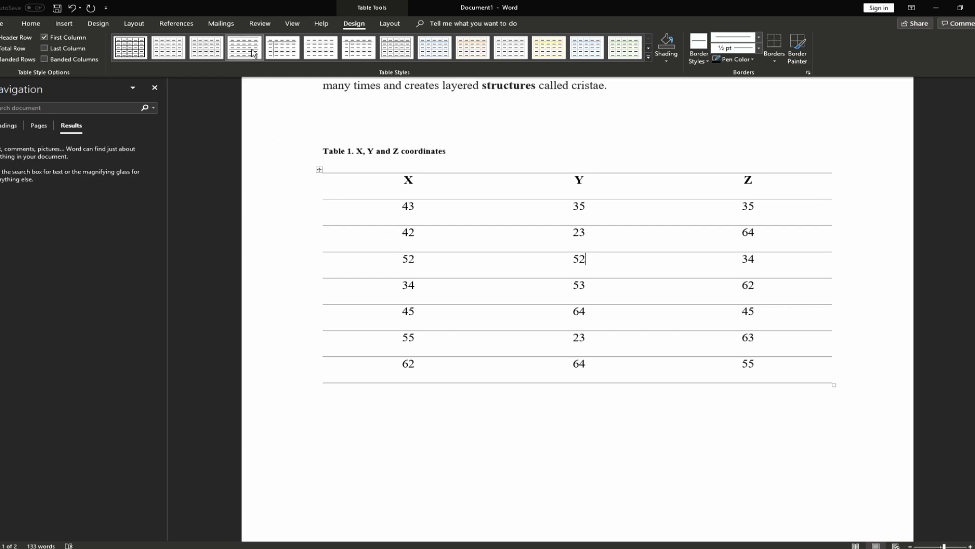
Apply a grey-banded Grid Table style with column dividers to the table
right_click(252, 53)
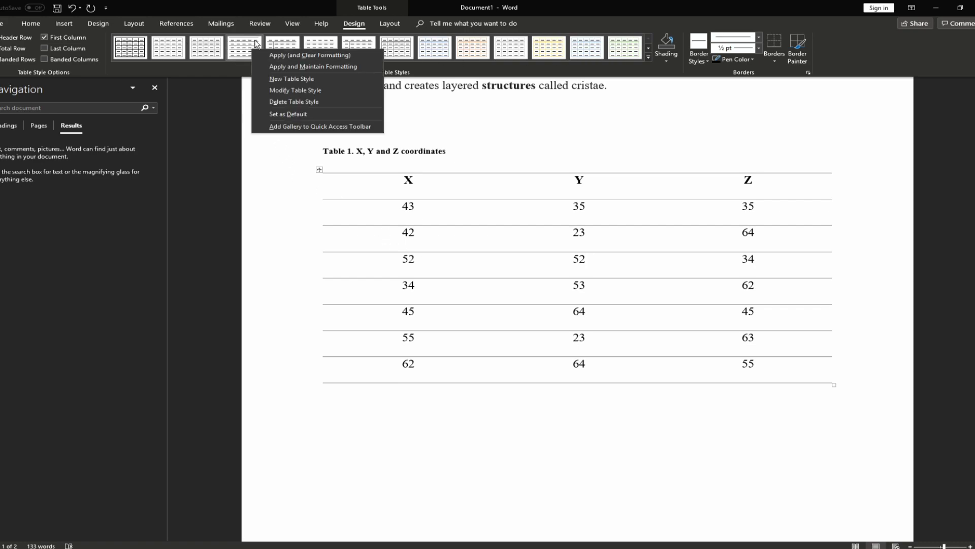
left_click(647, 57)
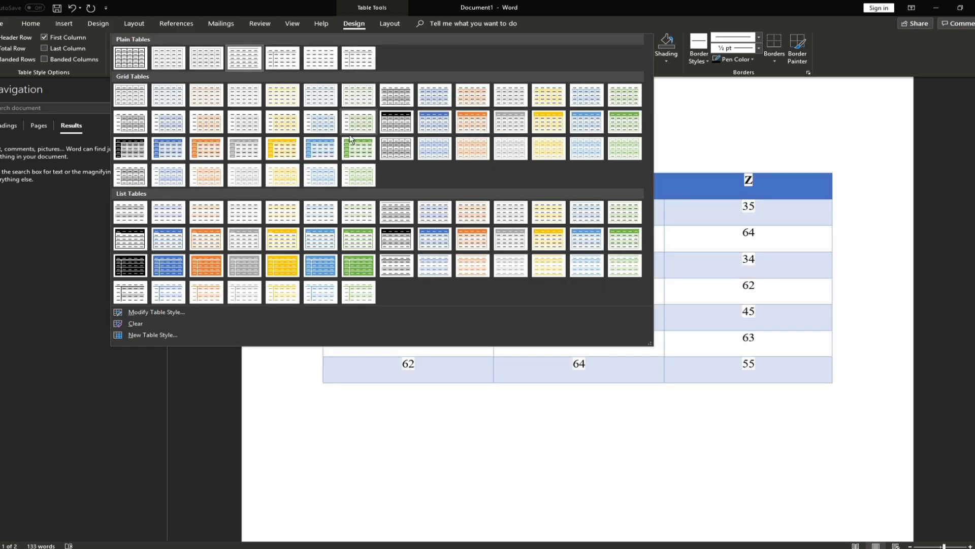
left_click(392, 97)
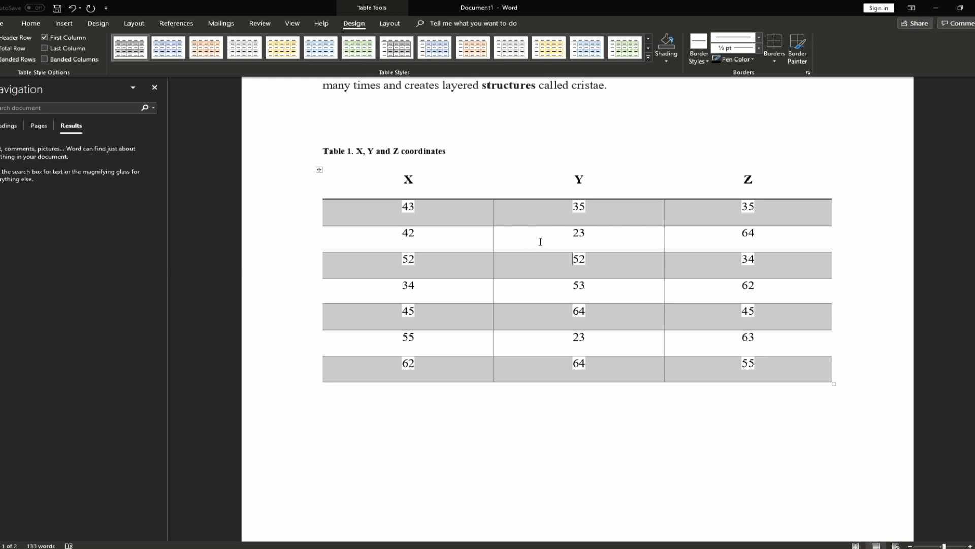
left_click_drag(400, 207, 416, 212)
left_click(421, 214)
left_click_drag(575, 207, 588, 210)
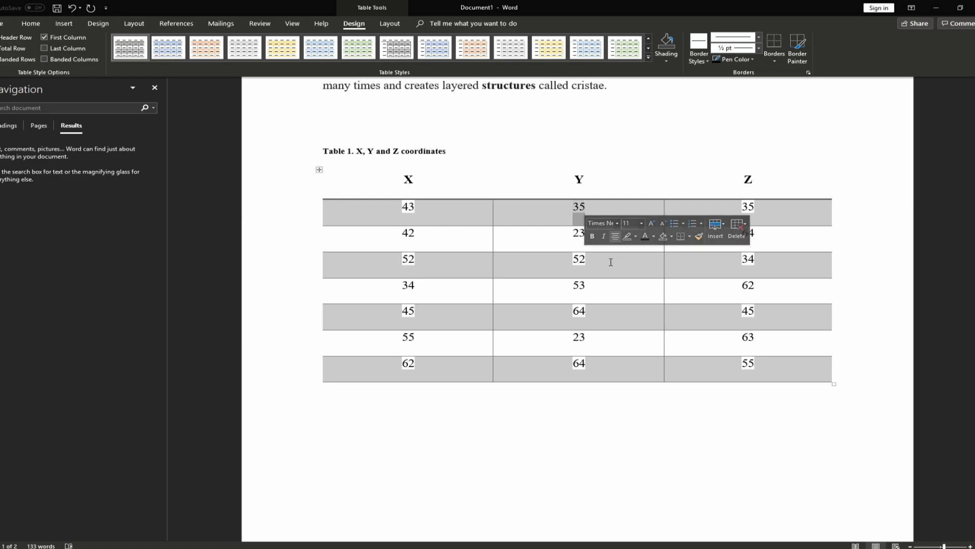
left_click(574, 261)
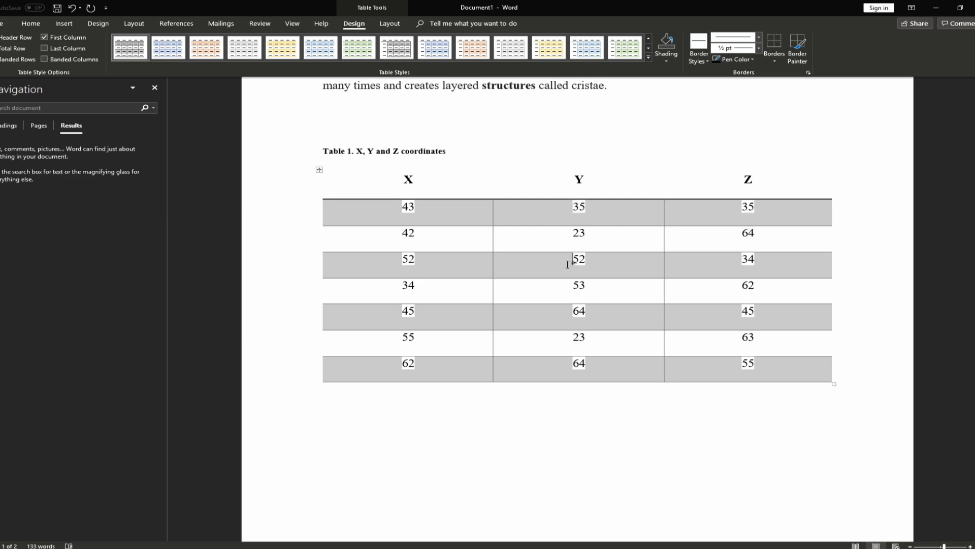
double_click(403, 234)
left_click(398, 235)
Shade all seven data rows white
left_click_drag(774, 371, 426, 208)
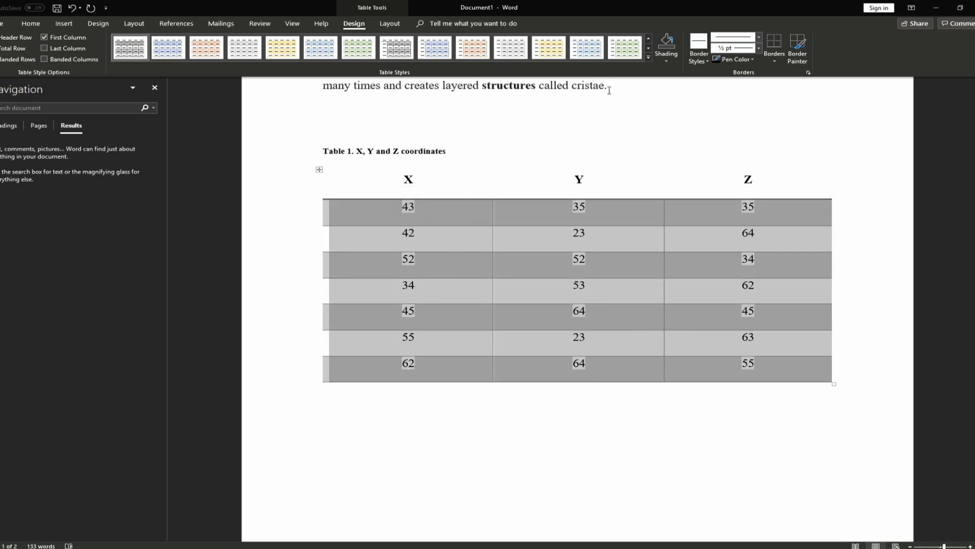
left_click(666, 68)
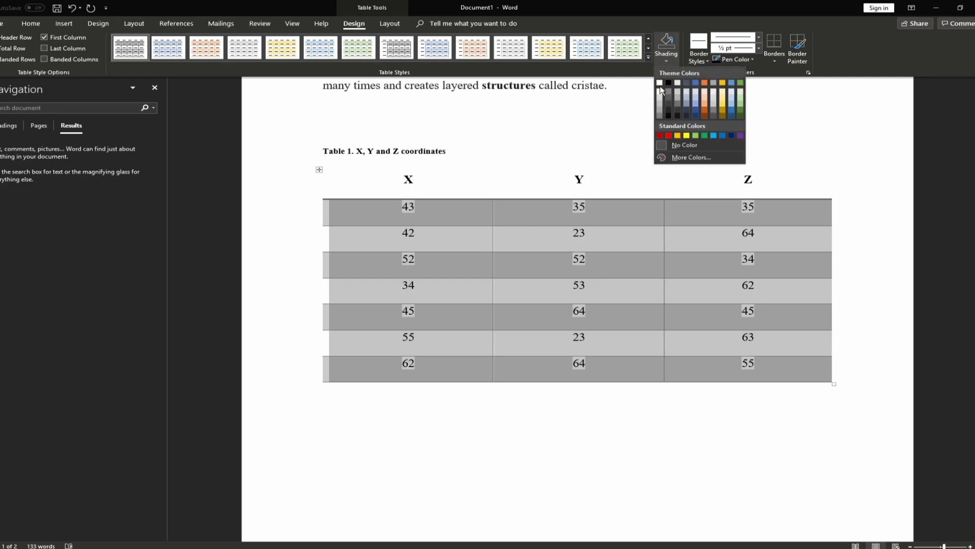
left_click(660, 83)
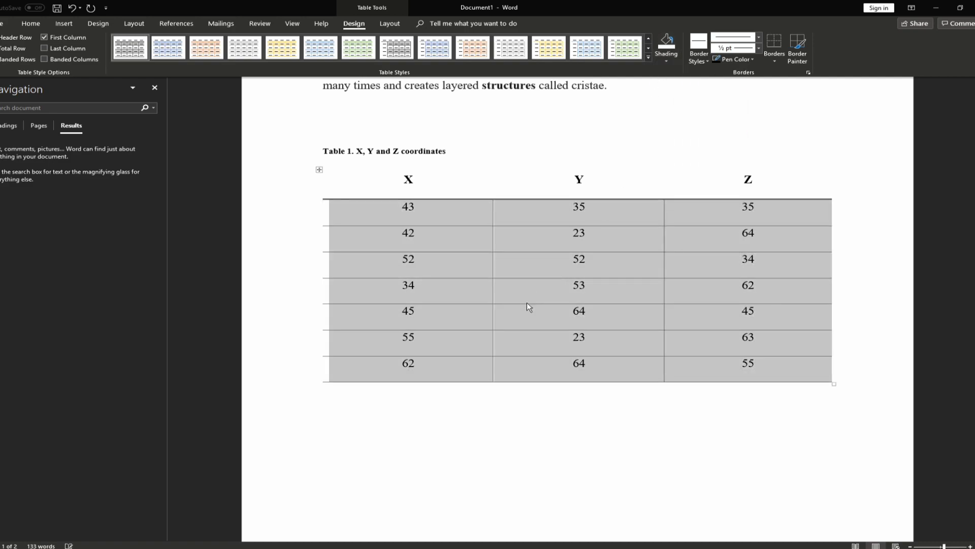
left_click(527, 302)
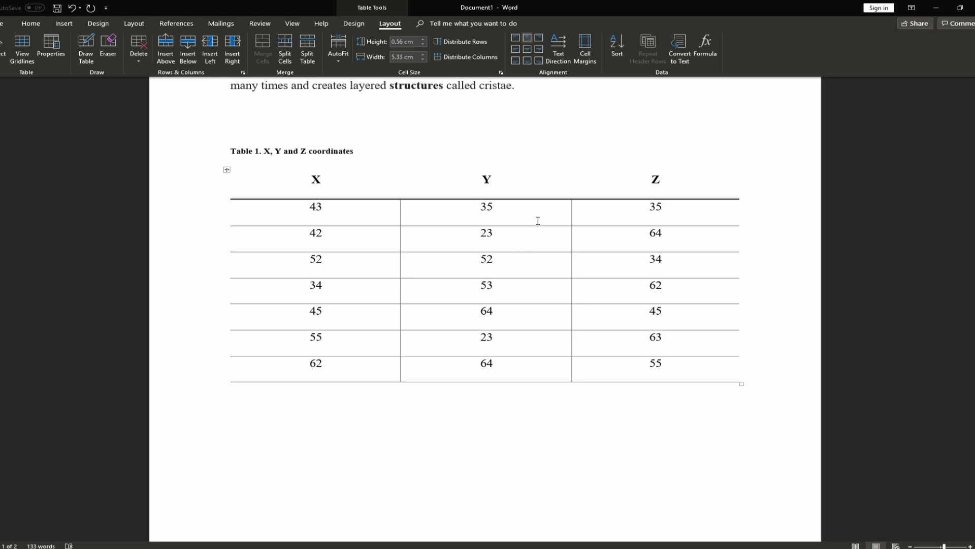
Insert a new empty row above the X/Y/Z header row
scroll(514, 213, "up", 1)
left_click(496, 219)
right_click(497, 220)
left_click(634, 203)
left_click(653, 219)
left_click(508, 216)
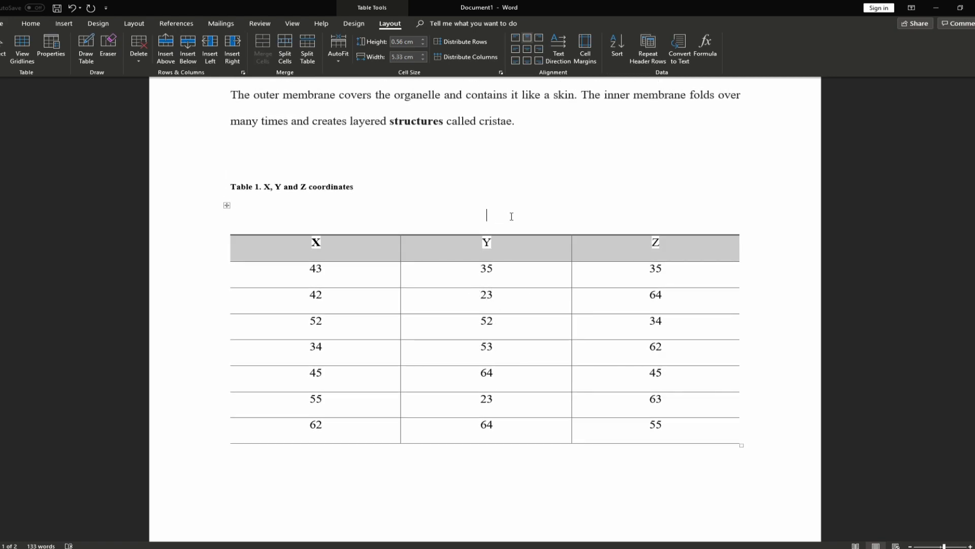
left_click_drag(521, 215, 627, 214)
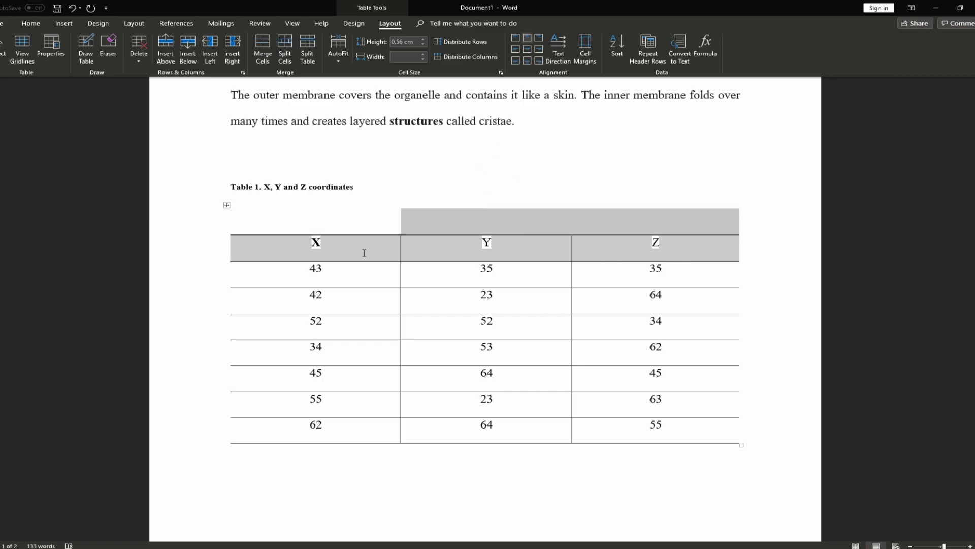
left_click(307, 219)
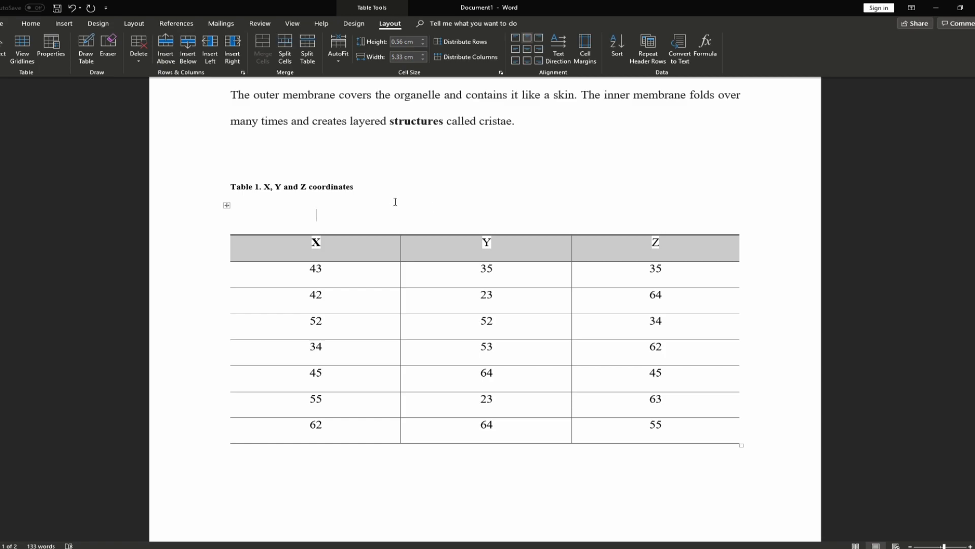
Apply the Table Grid plain style to the whole table for full borders
left_click(226, 205)
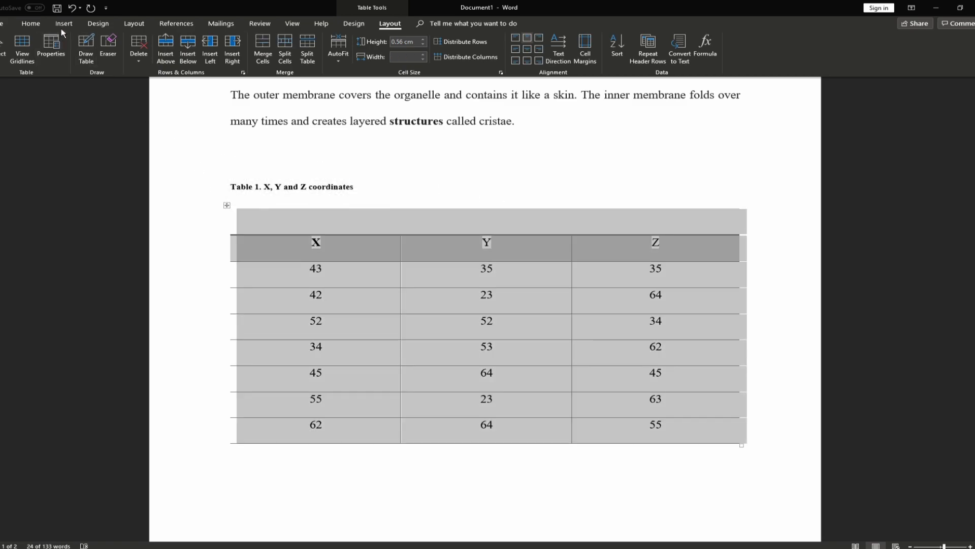
left_click(354, 24)
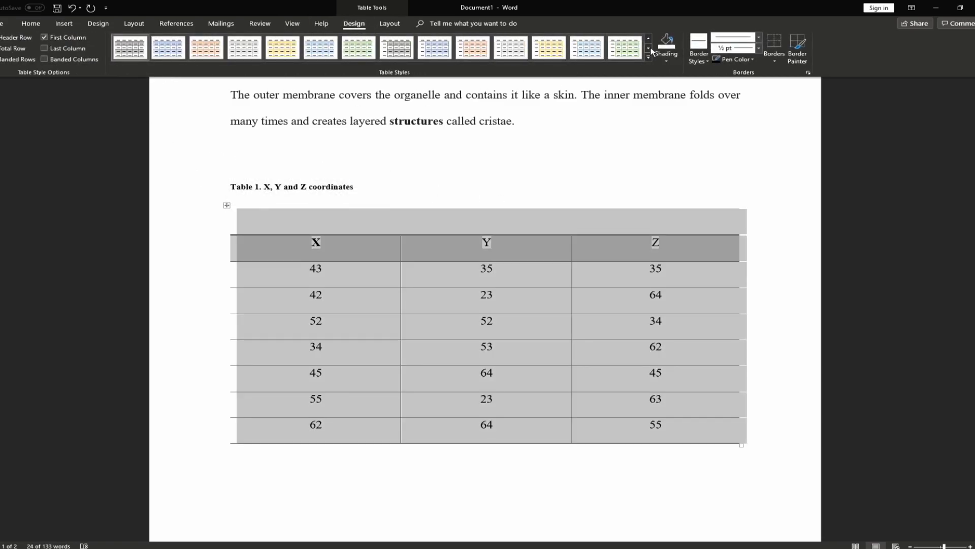
left_click(647, 57)
left_click(123, 62)
left_click(449, 285)
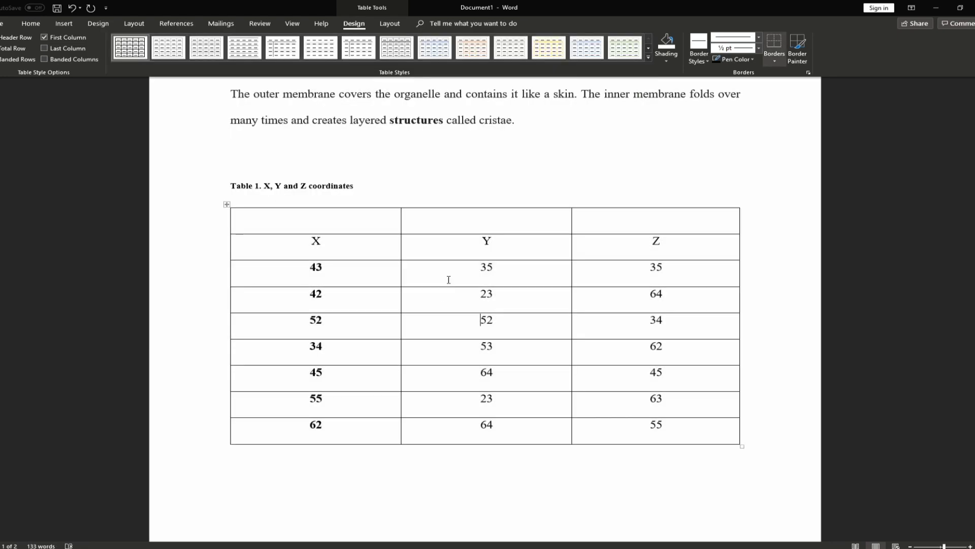
Label the new top row's cells Dog, Cat and Cat
left_click(37, 25)
left_click(360, 230)
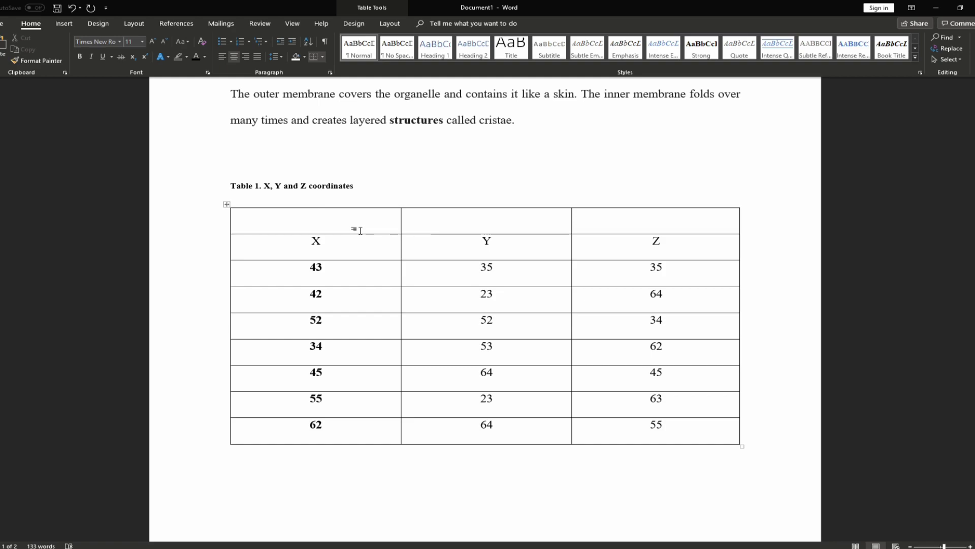
type("Dog")
left_click(523, 214)
type("Cat")
left_click(667, 223)
type("Cat")
left_click(537, 291)
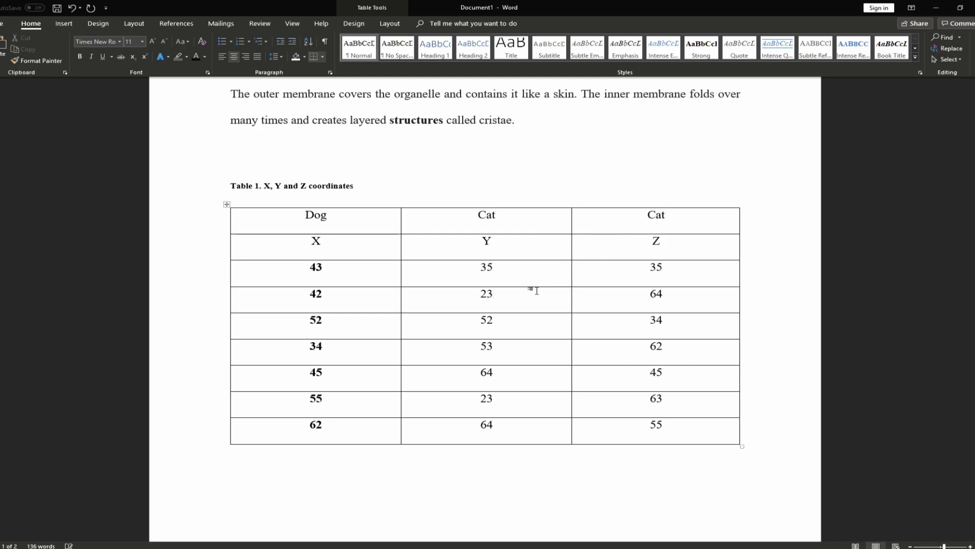
double_click(492, 214)
double_click(658, 214)
left_click(549, 281)
Clear both Cat labels and merge the two top cells above Y and Z
left_click_drag(666, 217, 538, 213)
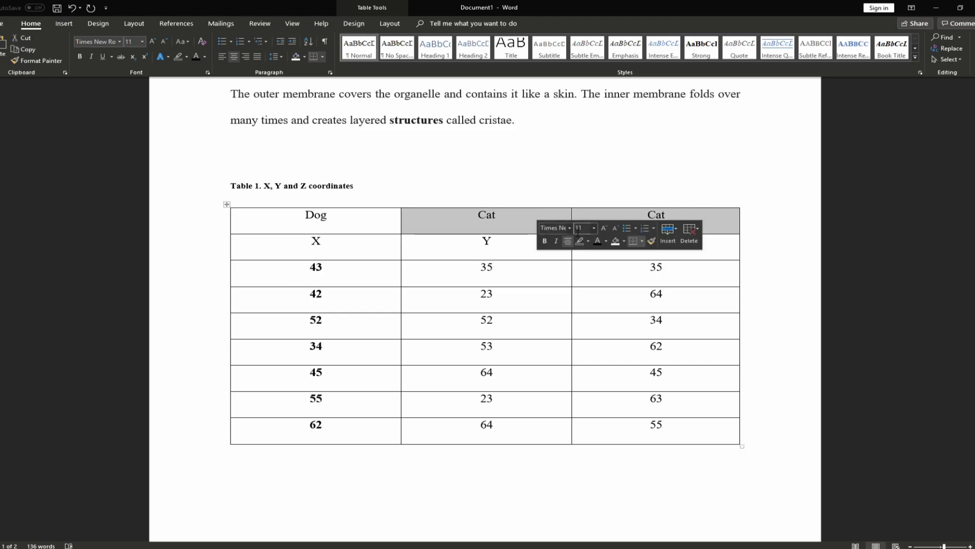
key("Delete")
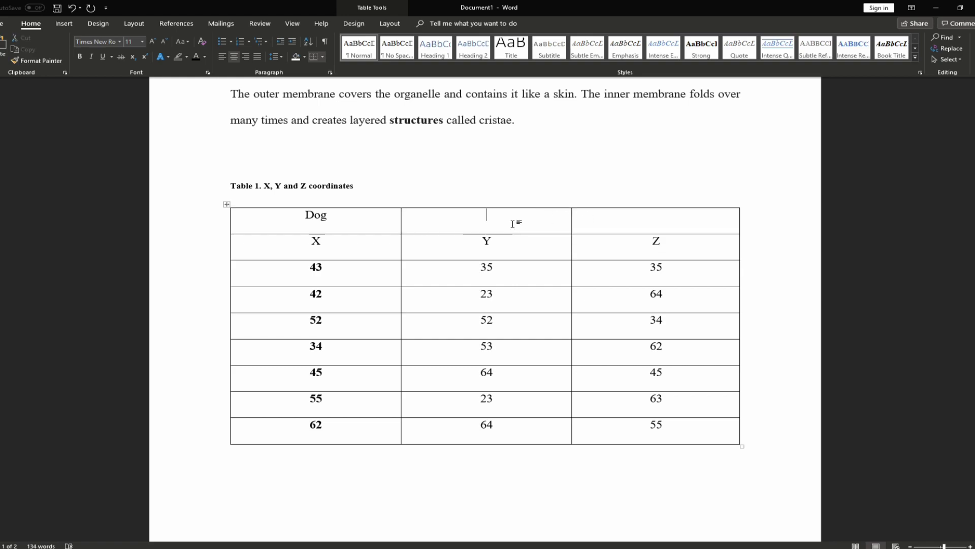
left_click_drag(625, 221, 564, 212)
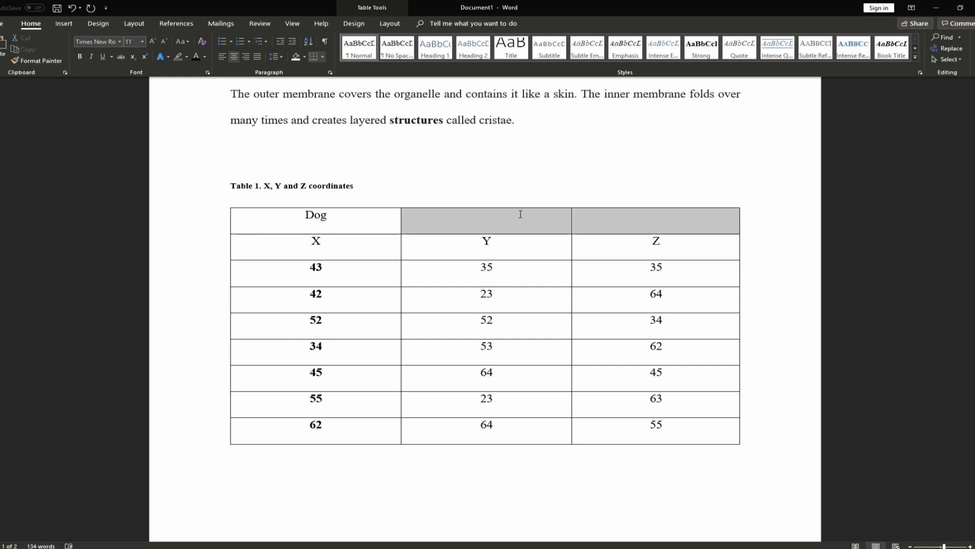
left_click(389, 24)
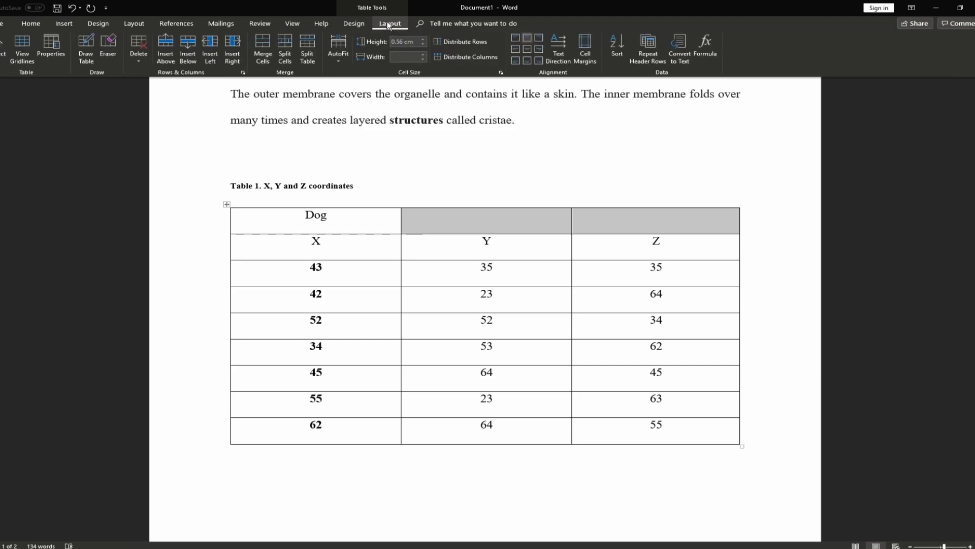
left_click(264, 55)
Enter 'Cat' in the merged cell, then open its Split Cells settings
left_click(577, 218)
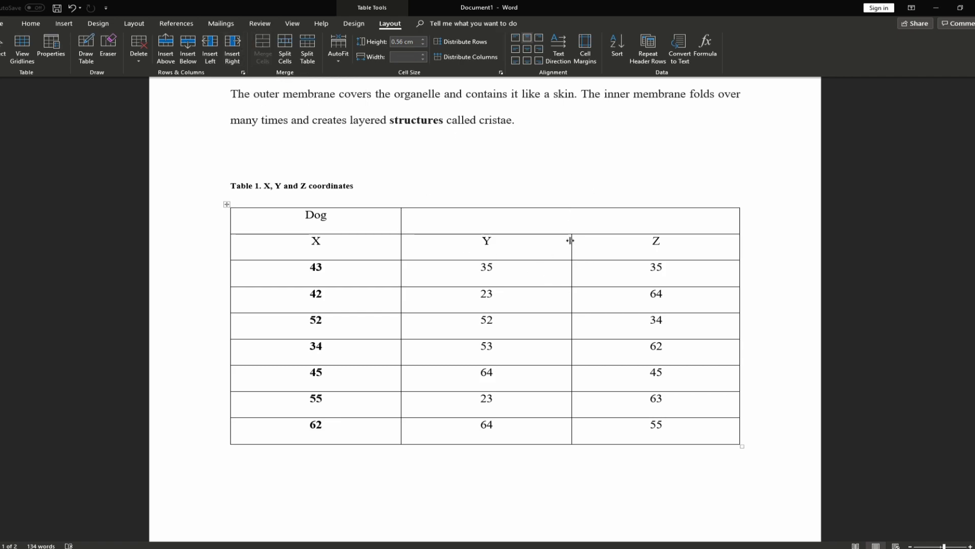
type("Cat")
left_click(540, 304)
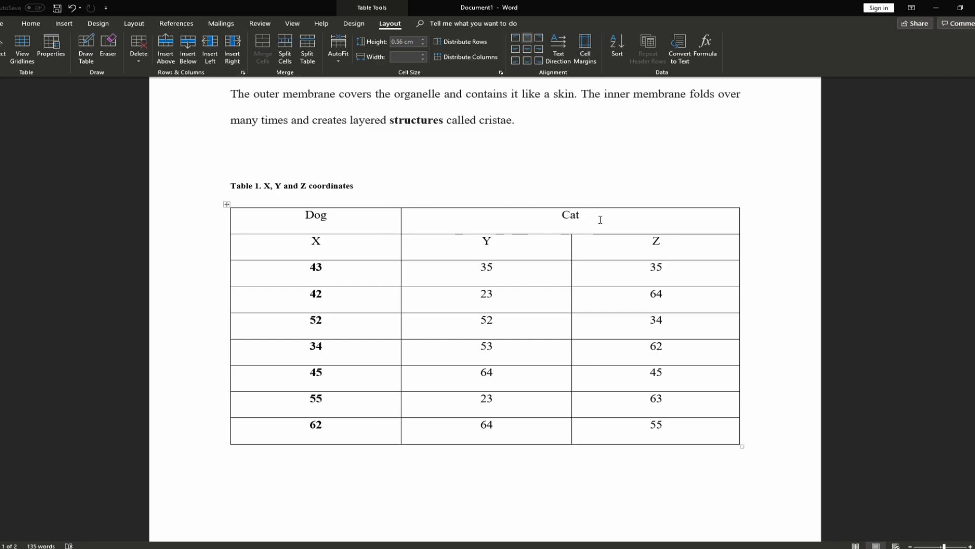
double_click(570, 216)
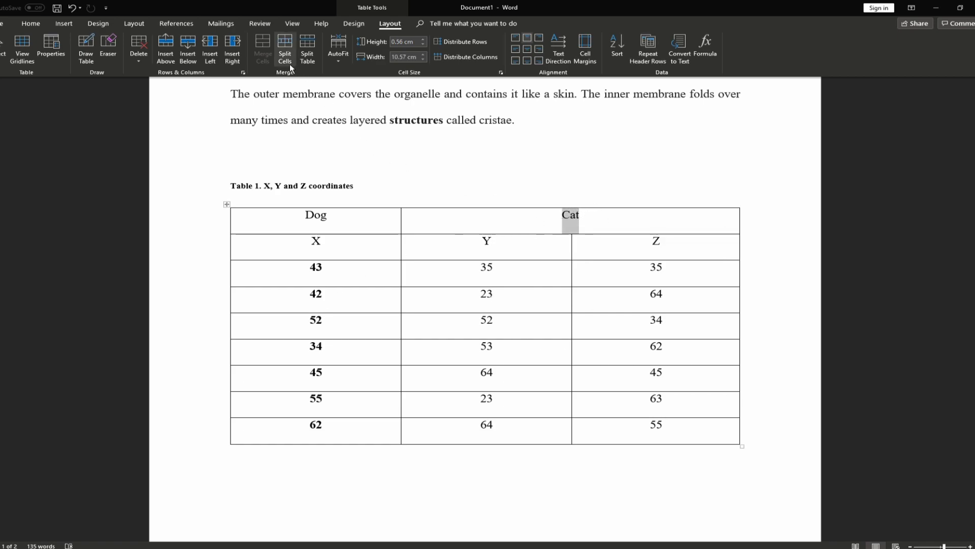
left_click(289, 63)
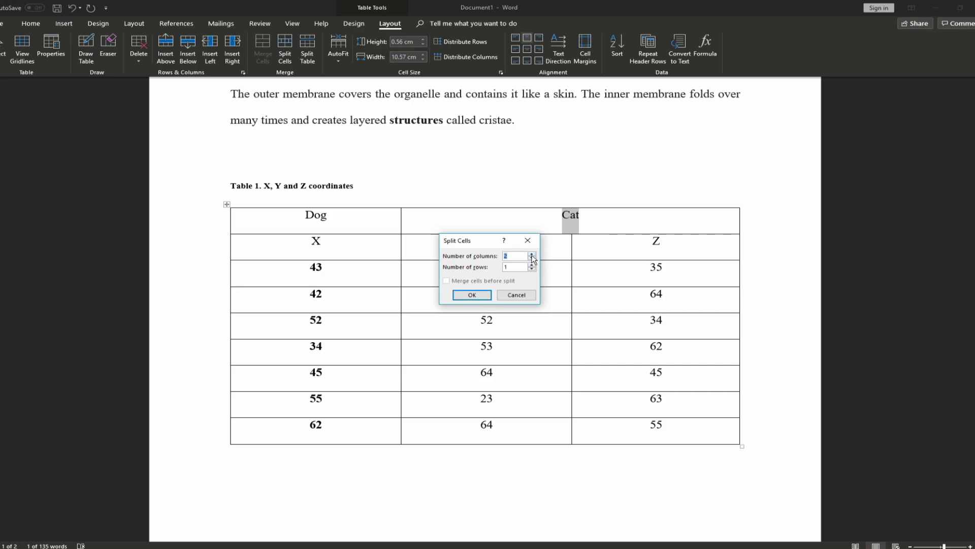
Split the merged Cat cell into 2 columns and 1 row, leaving an empty cell above Z
left_click(479, 299)
left_click(513, 264)
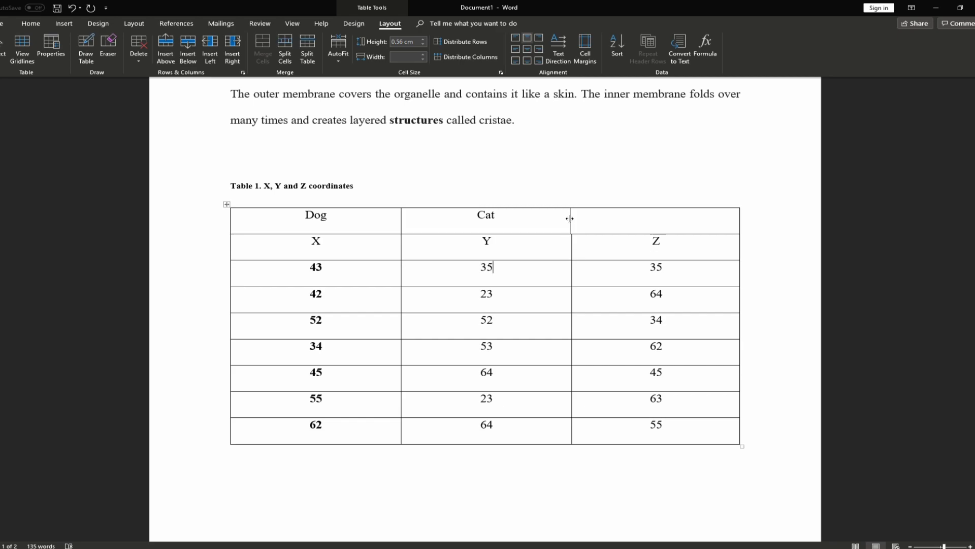
Drag the Cat cell's right border to line up with the column below
scroll(665, 363, "up", 10)
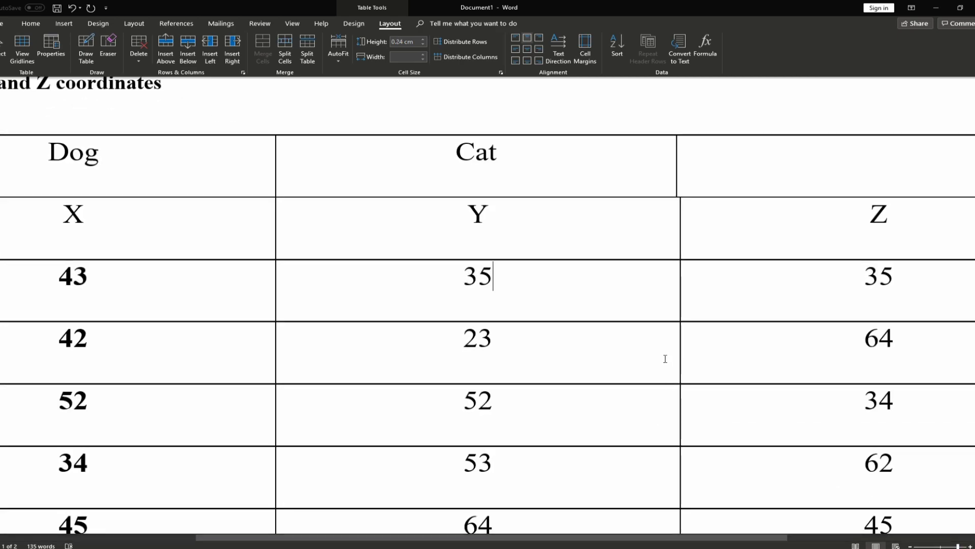
scroll(665, 362, "up", 3)
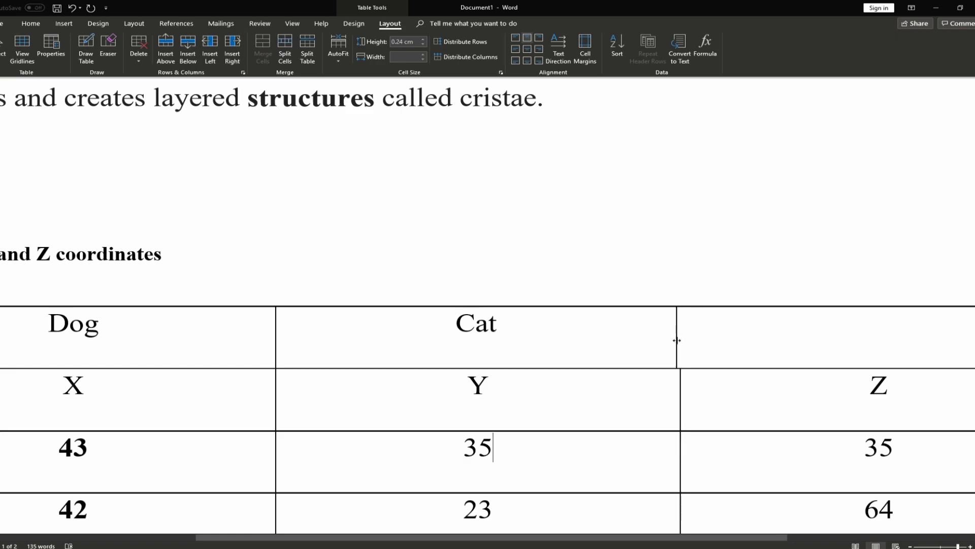
scroll(677, 363, "down", 2)
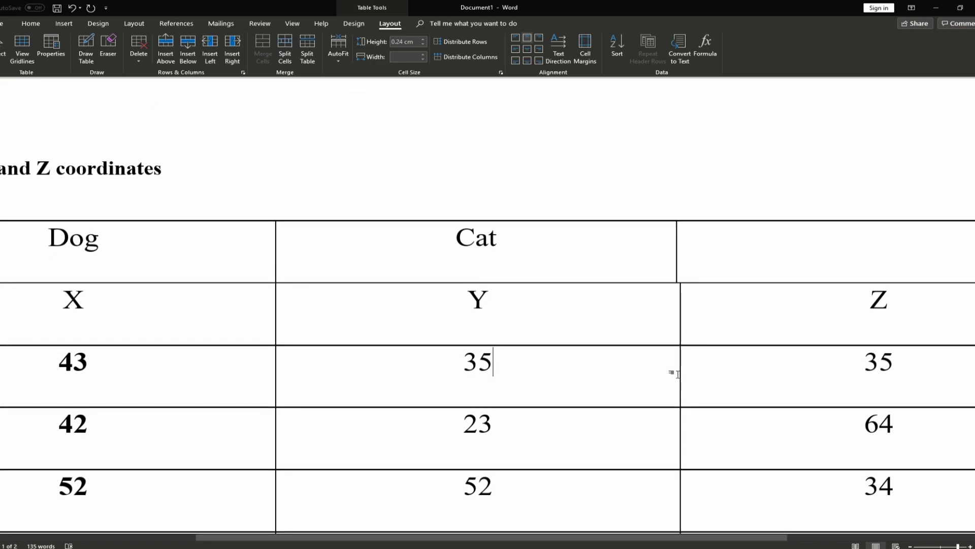
left_click_drag(676, 248, 683, 248)
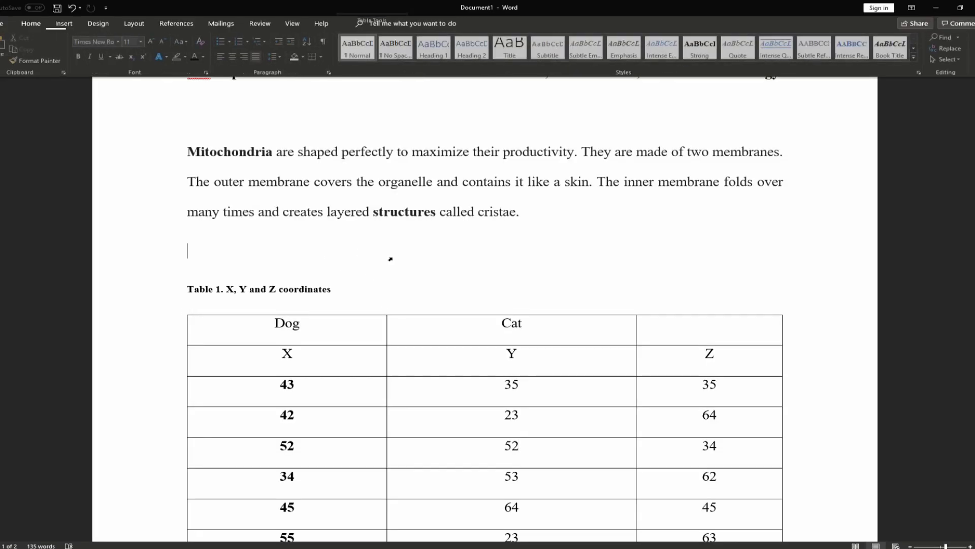
Add blank lines above the Table 1 caption to push the table onto page 2
scroll(401, 249, "down", 3)
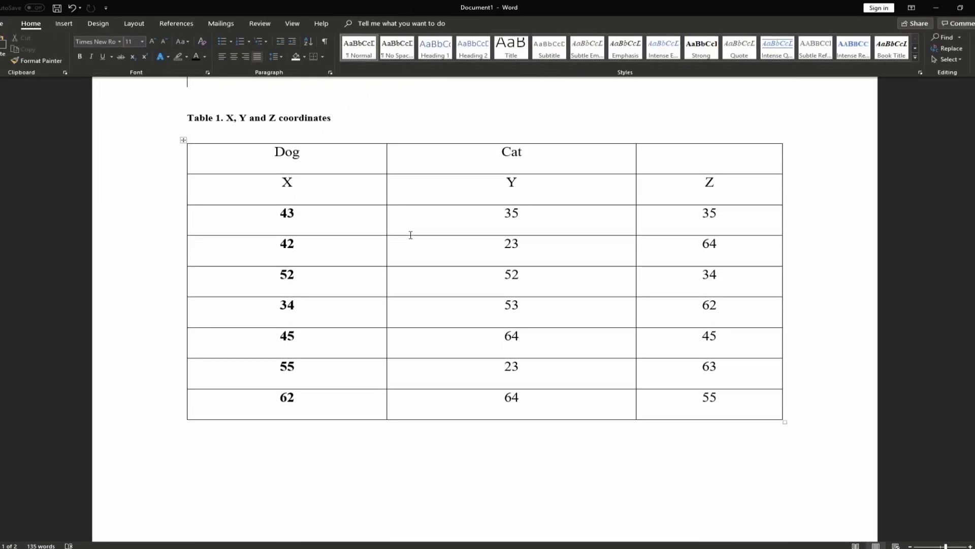
scroll(410, 235, "up", 2)
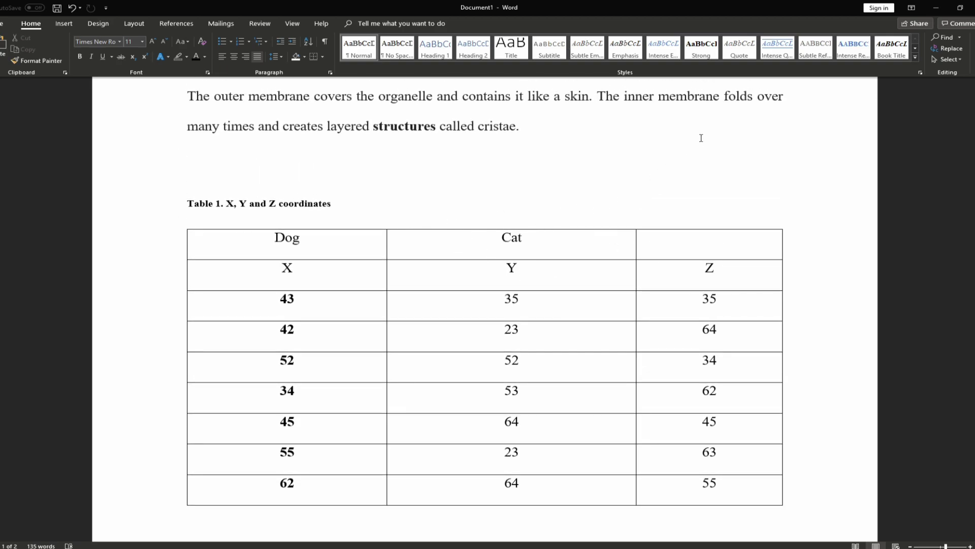
scroll(682, 242, "down", 3)
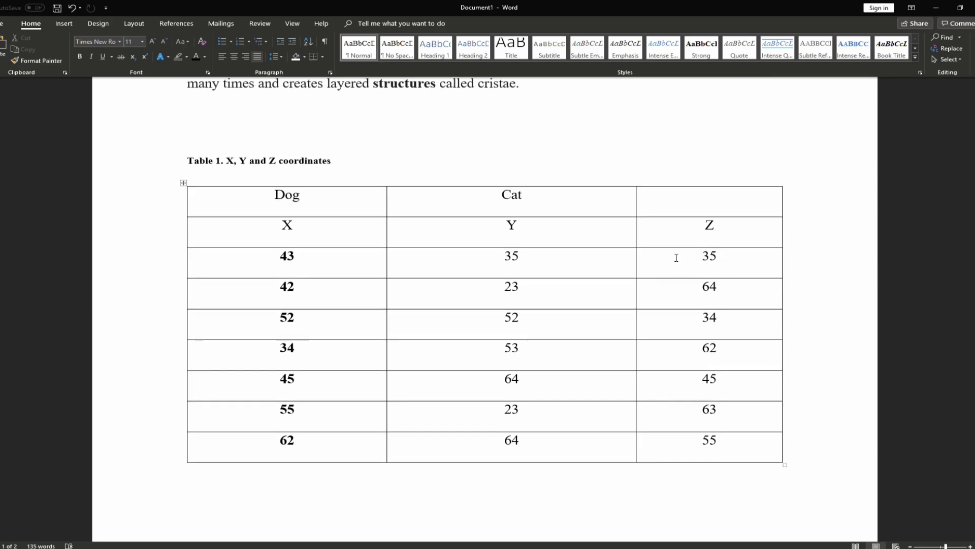
scroll(736, 285, "up", 2)
key("Return")
key("Return")
key("Return")
key("Return")
key("Return")
key("Return")
key("Return")
key("Return")
key("Return")
key("Return")
key("Return")
scroll(486, 305, "down", 3)
left_click(910, 546)
left_click(910, 546)
left_click(284, 175)
scroll(334, 215, "up", 1)
left_click(142, 25)
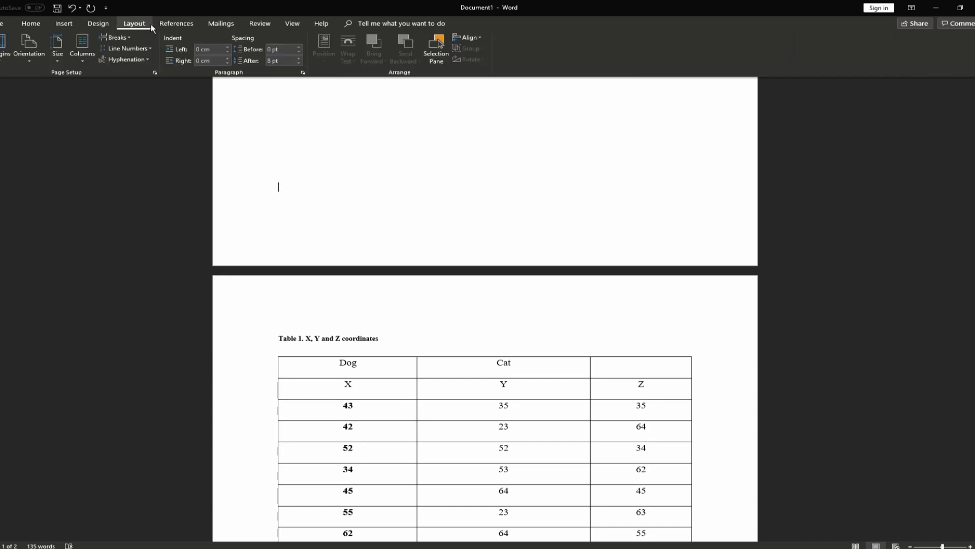
Insert Next Page section breaks before and after Table 1
left_click(126, 38)
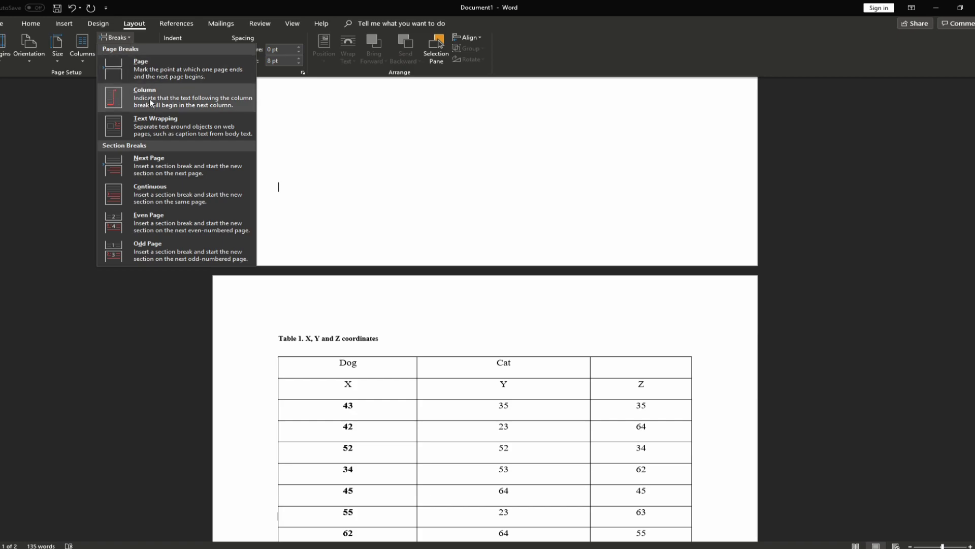
left_click(167, 169)
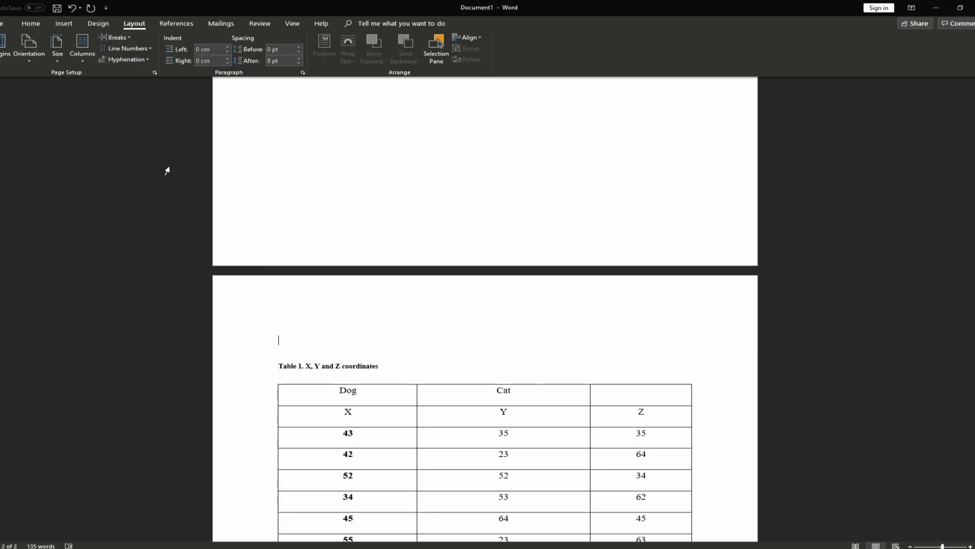
scroll(366, 249, "down", 7)
left_click(373, 275)
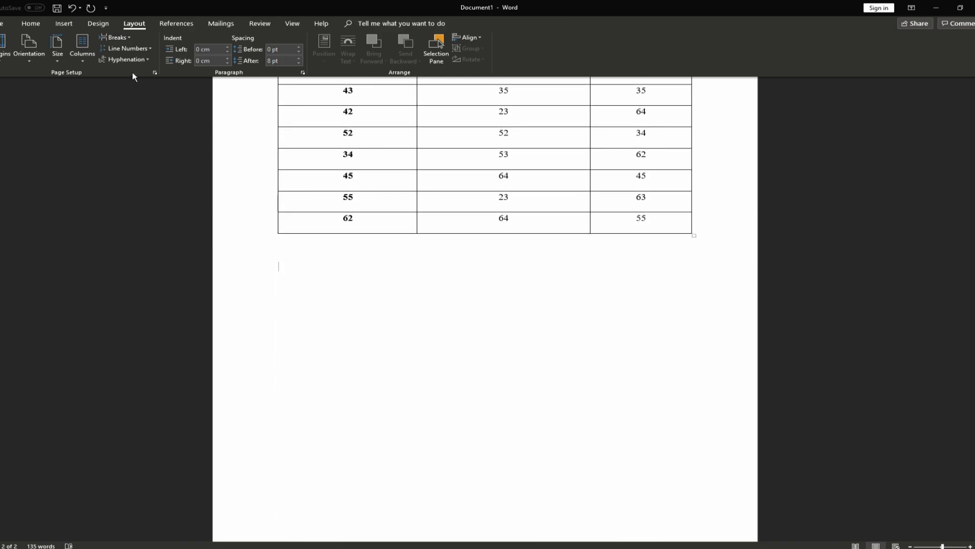
left_click(124, 39)
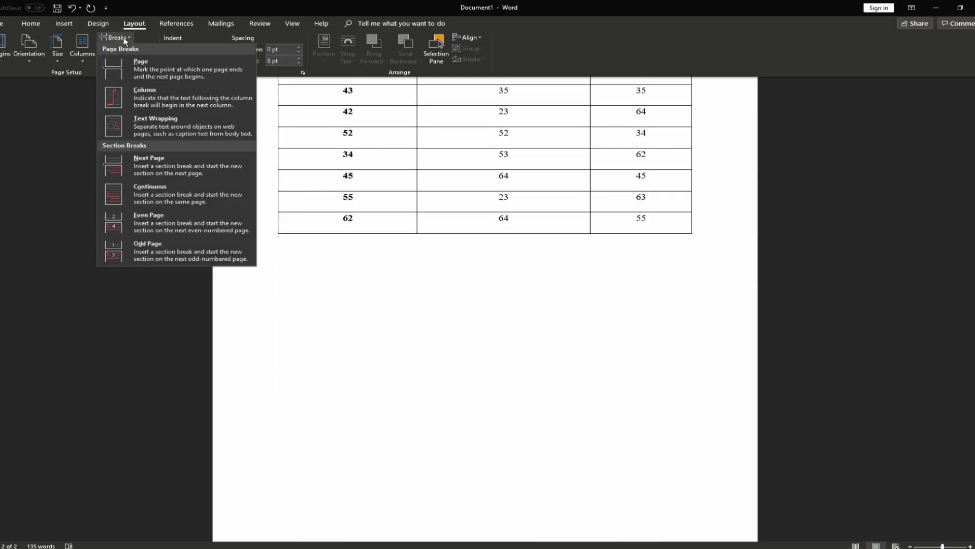
left_click(167, 161)
Set the table's section to Landscape orientation
scroll(411, 340, "up", 10)
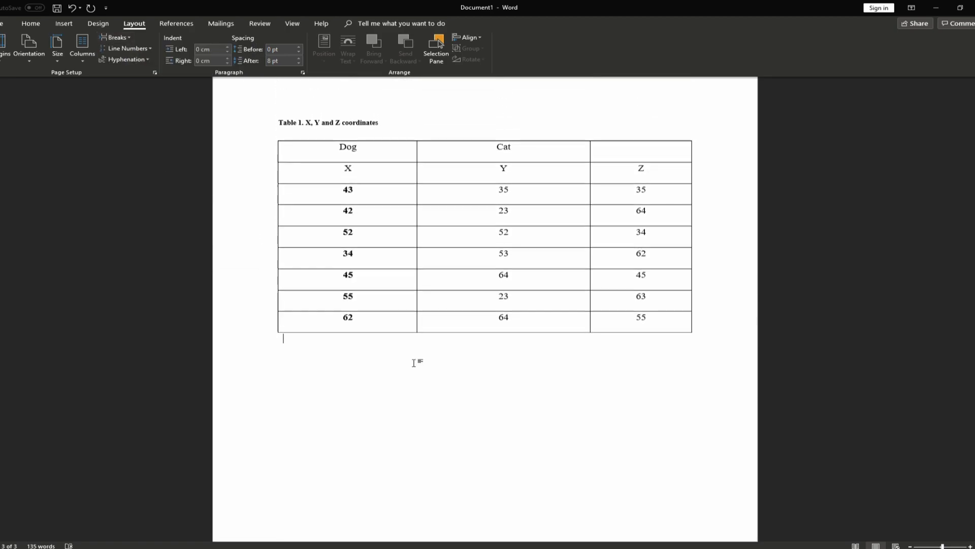
scroll(366, 152, "up", 1)
scroll(390, 444, "down", 2)
scroll(387, 254, "up", 5)
scroll(392, 233, "up", 3)
scroll(399, 211, "down", 4)
left_click(286, 280)
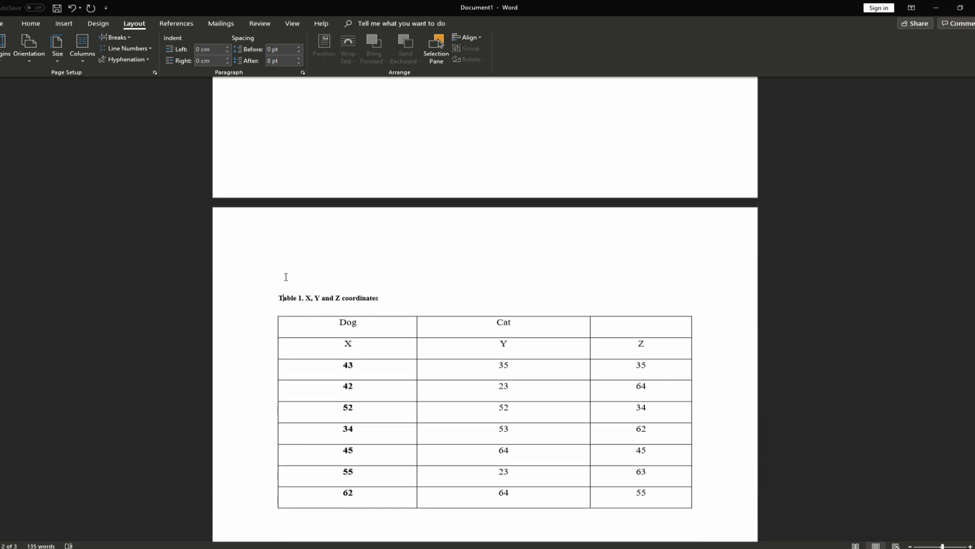
left_click(32, 62)
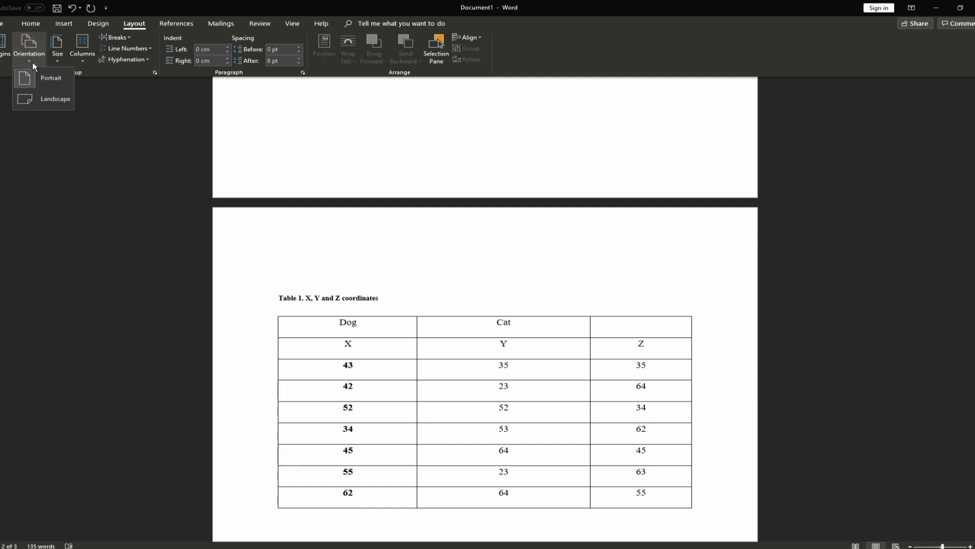
left_click(50, 99)
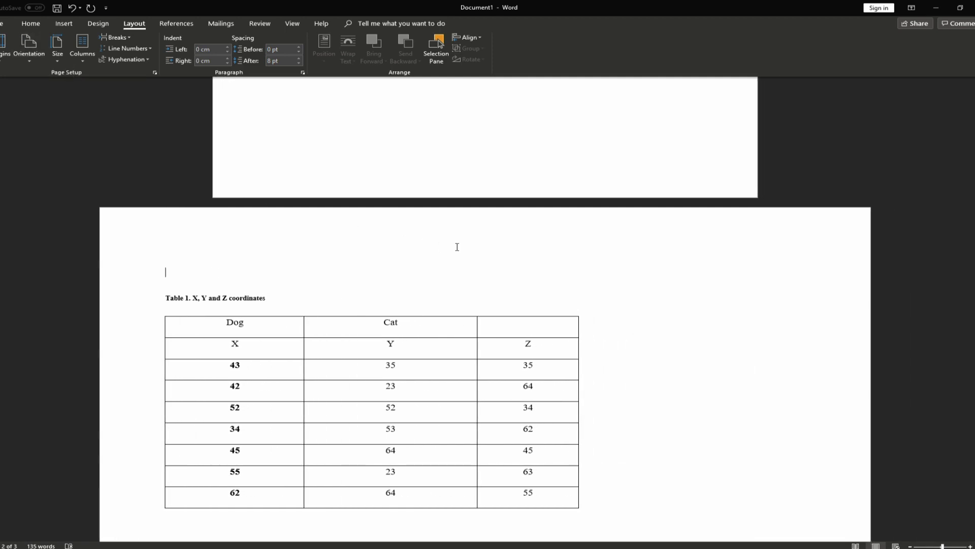
scroll(456, 244, "down", 3)
scroll(457, 254, "down", 10)
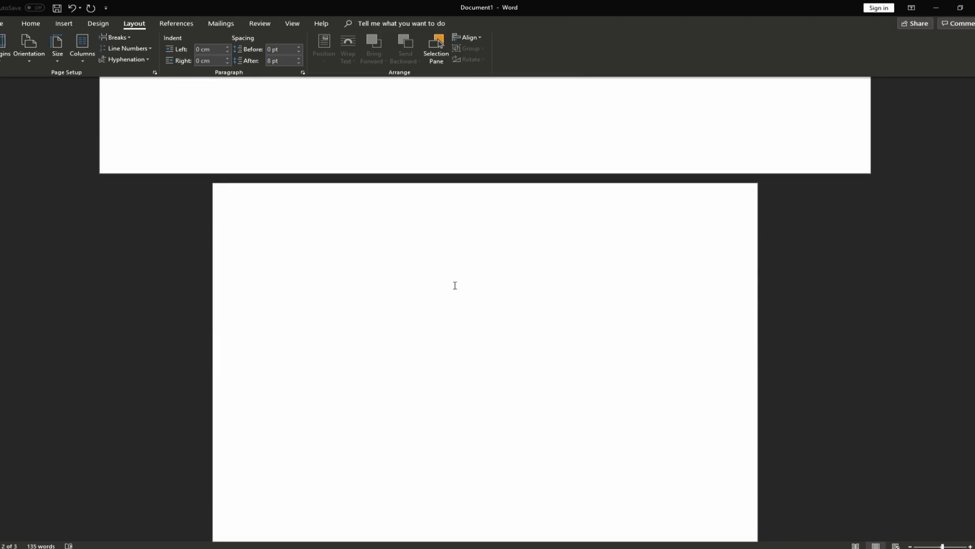
scroll(455, 292, "up", 15)
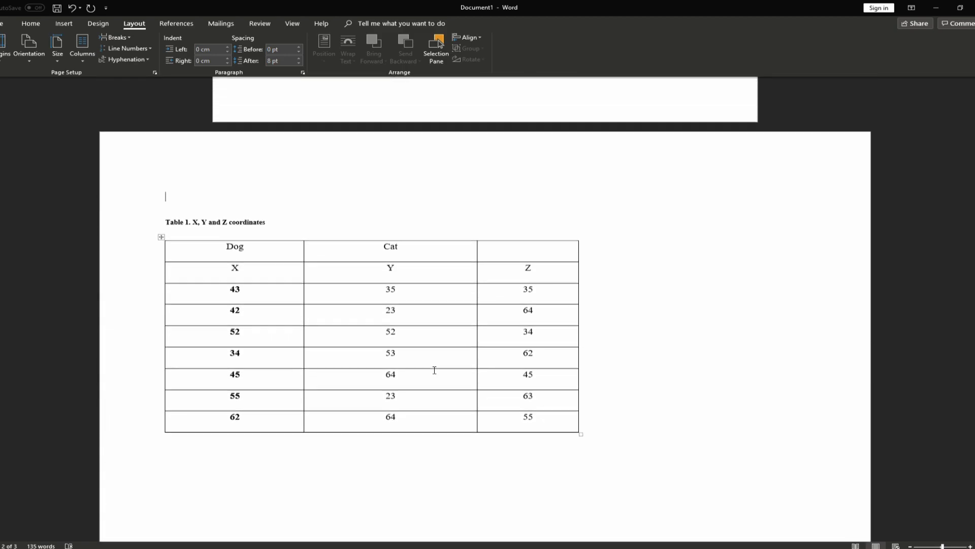
scroll(426, 346, "up", 3)
scroll(420, 335, "down", 8)
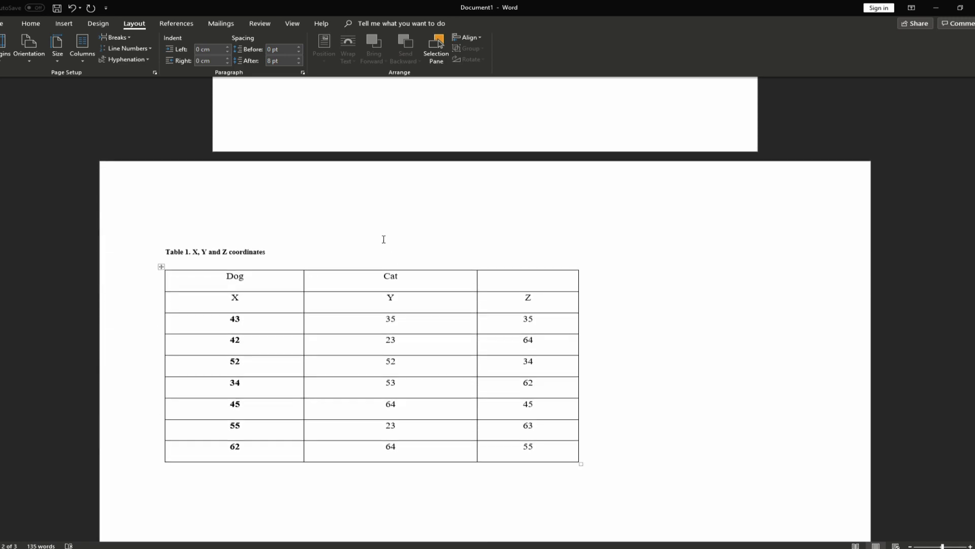
Insert three empty columns to the right of the Z column
scroll(292, 234, "down", 2)
left_click(538, 212)
right_click(540, 210)
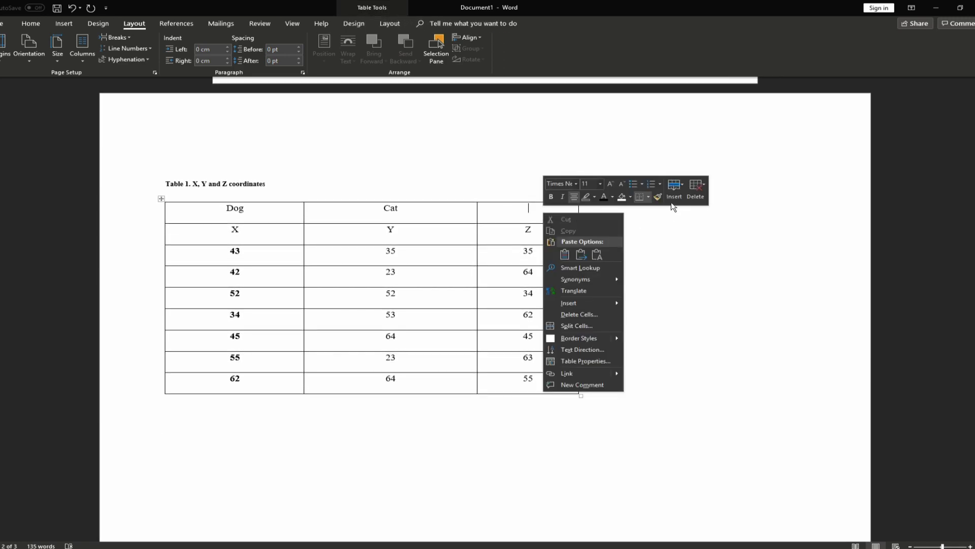
left_click(674, 189)
left_click(711, 245)
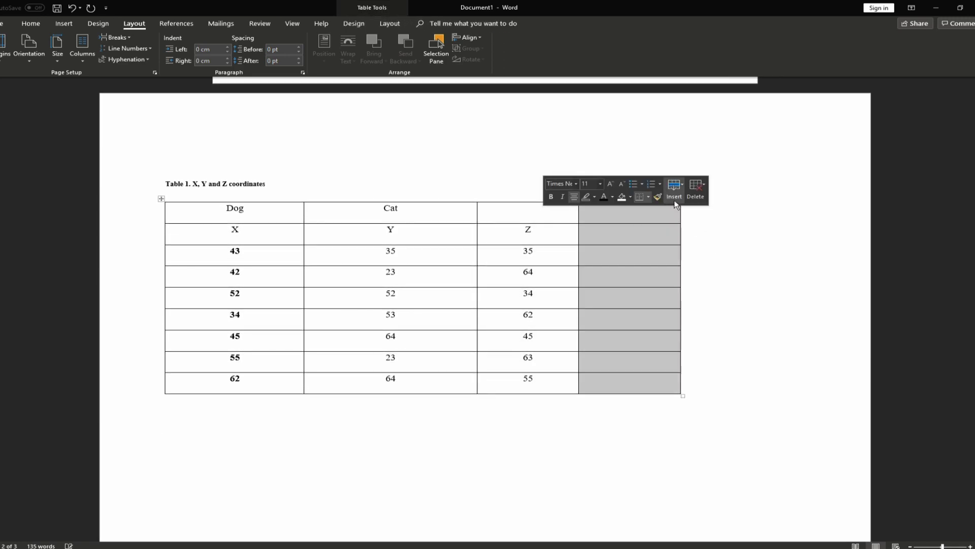
left_click(697, 245)
left_click(674, 188)
left_click(698, 244)
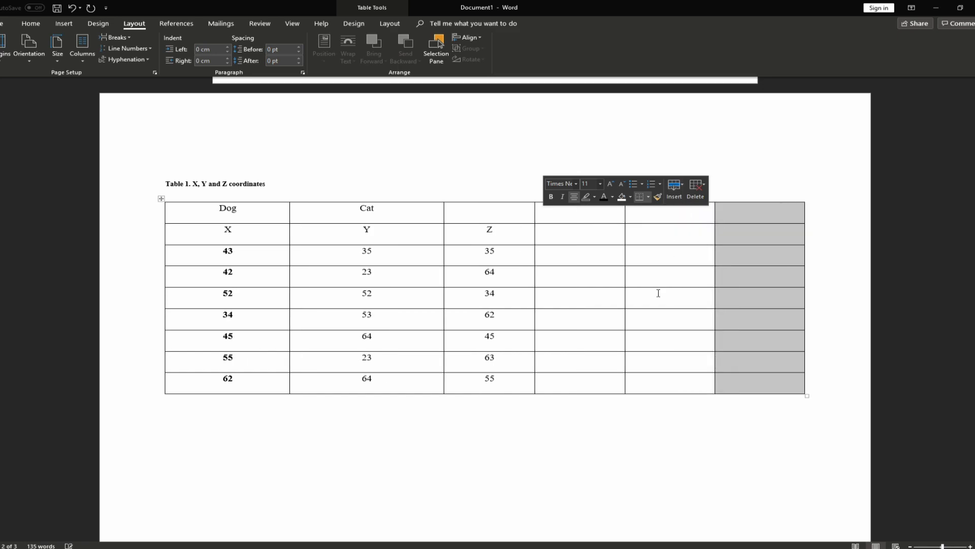
left_click(671, 335)
Insert four empty rows below the 45 row
right_click(672, 331)
left_click(803, 307)
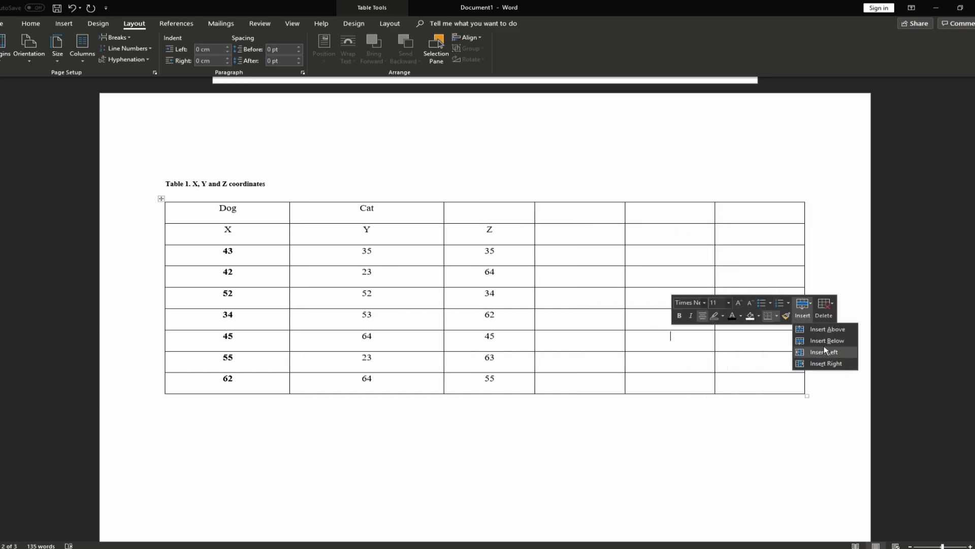
left_click(822, 344)
left_click(802, 307)
left_click(822, 340)
left_click(803, 307)
left_click(822, 340)
left_click(802, 307)
left_click(822, 340)
left_click(460, 314)
Move the cursor back up to page 1 above the caption
scroll(464, 314, "down", 2)
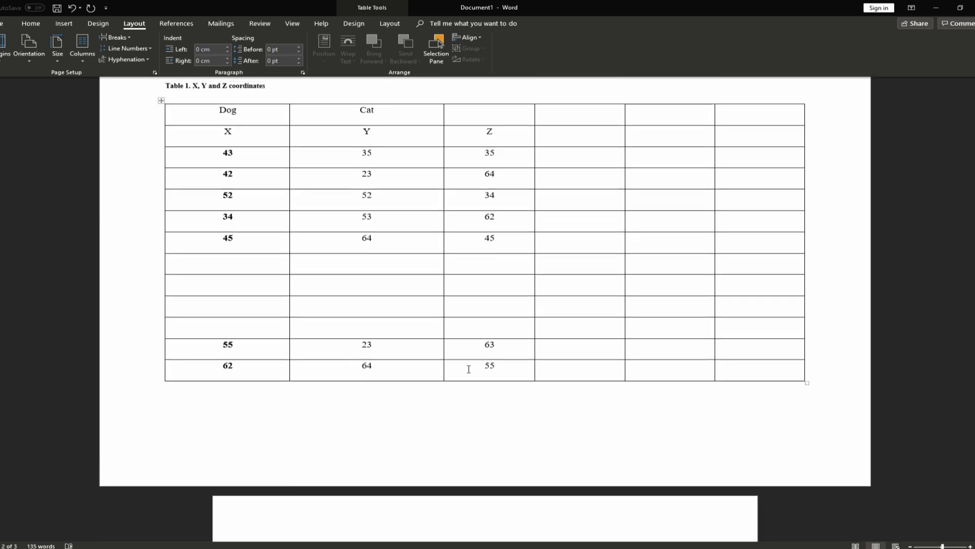
scroll(304, 229, "up", 2)
left_click(250, 159)
key("Up")
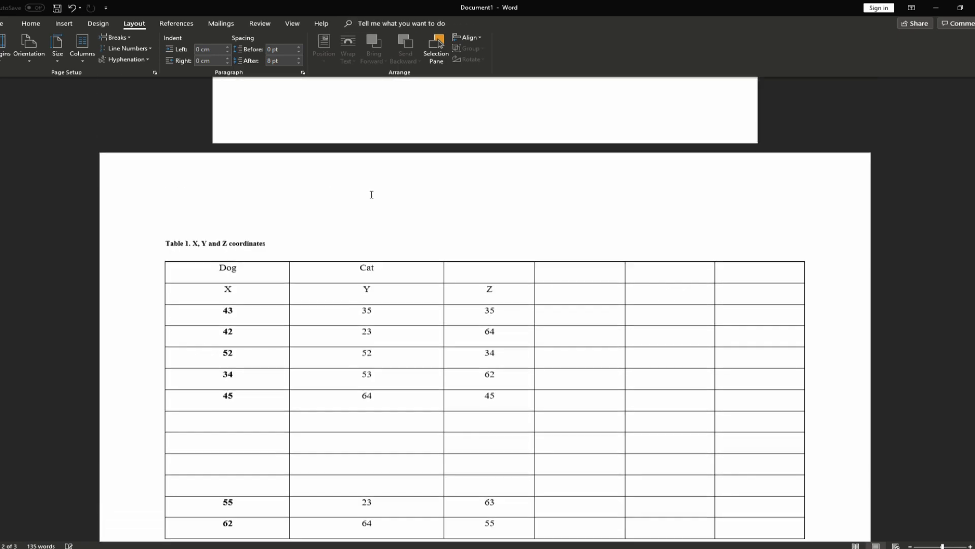
scroll(349, 282, "down", 6)
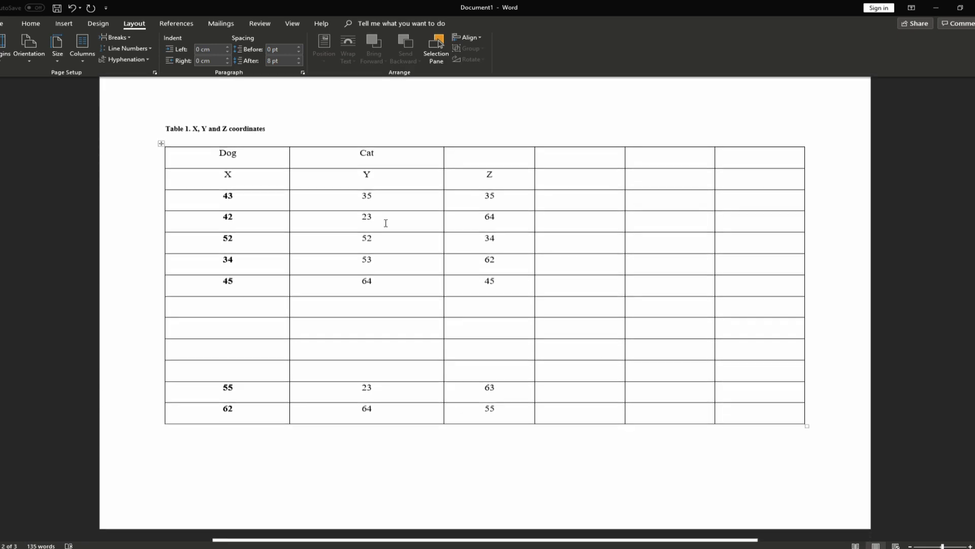
Enter the header MVC in the empty cell above Z
left_click(478, 155)
type("MVC")
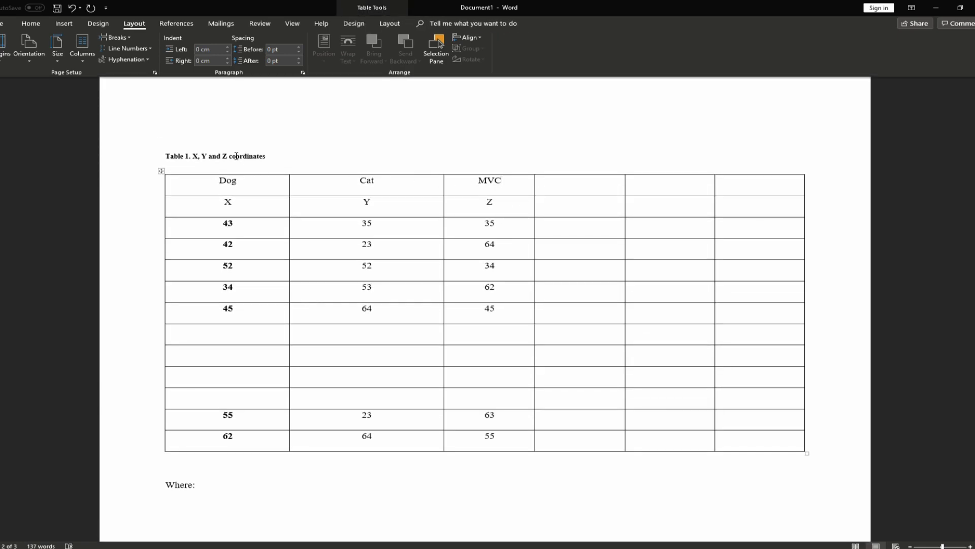
double_click(508, 184)
scroll(498, 195, "up", 2)
double_click(485, 268)
scroll(476, 274, "down", 1)
left_click(476, 247)
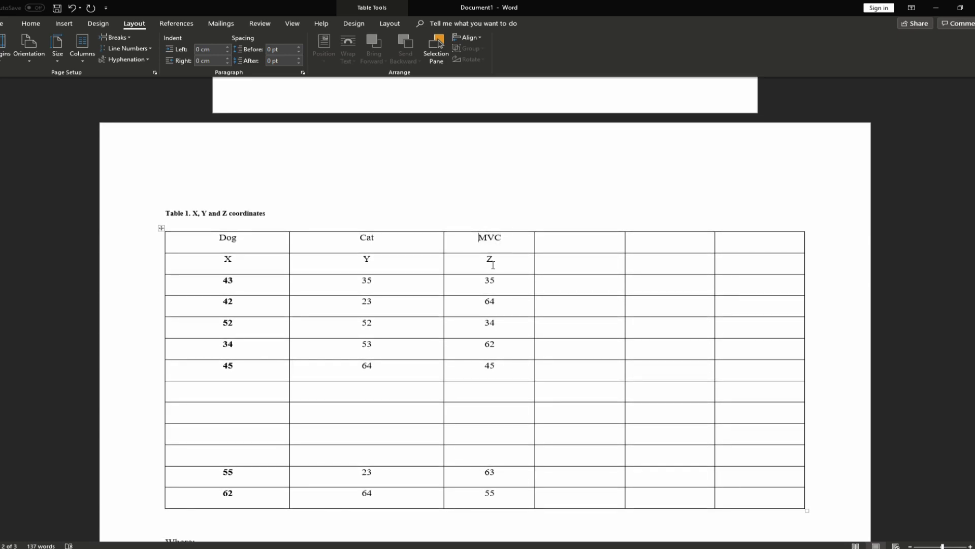
scroll(492, 265, "down", 1)
left_click_drag(478, 211, 490, 472)
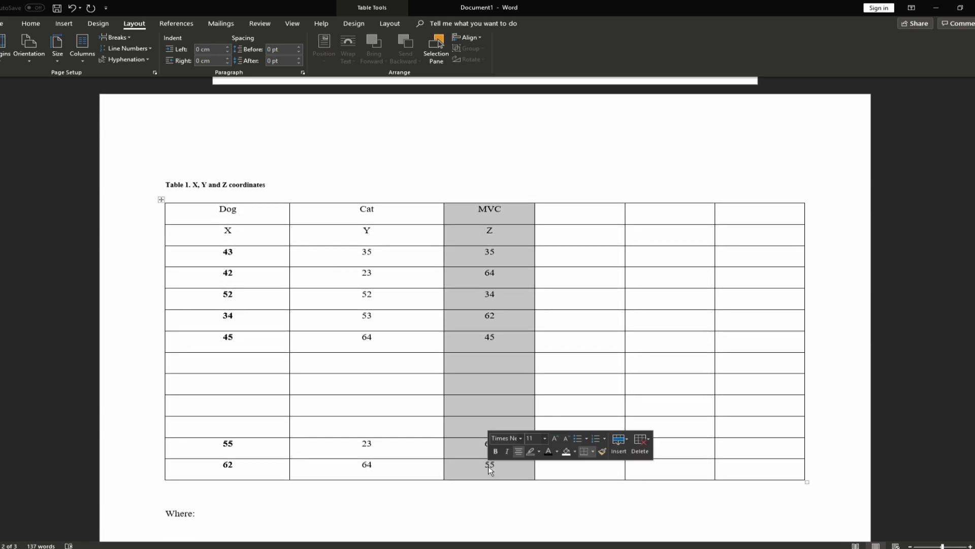
left_click(499, 219)
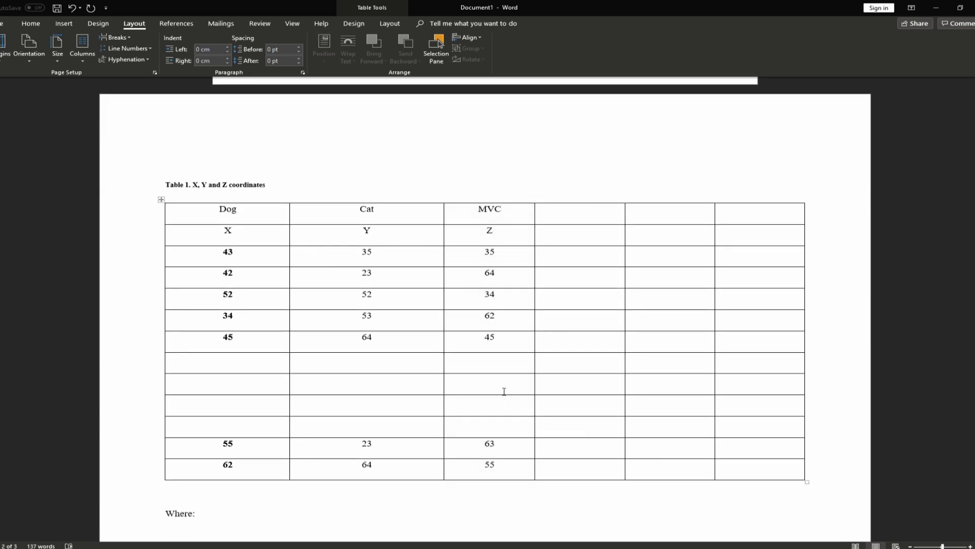
Delete the empty line between Table 1 and the 'Where:' note
scroll(503, 386, "down", 1)
scroll(503, 216, "down", 2)
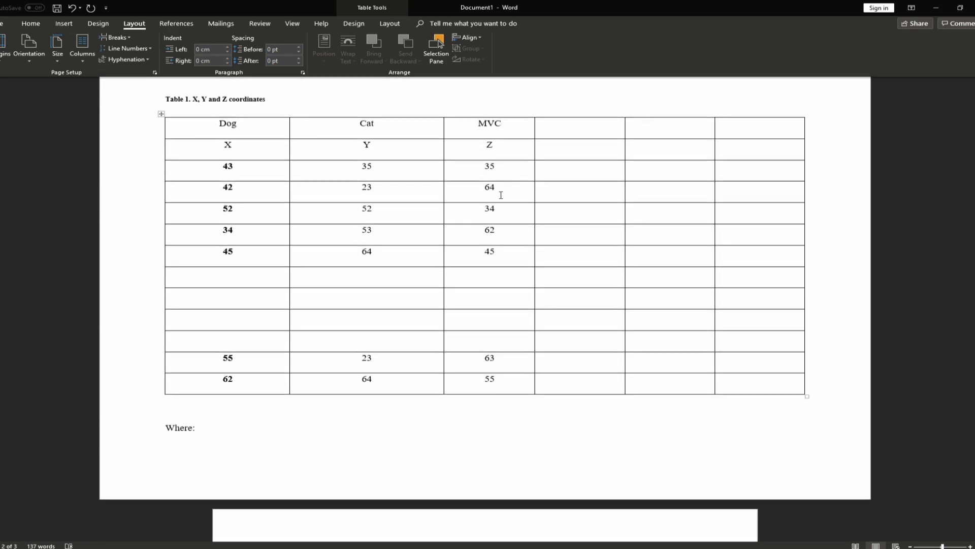
scroll(500, 193, "up", 1)
scroll(191, 409, "down", 1)
left_click(180, 416)
key("Delete")
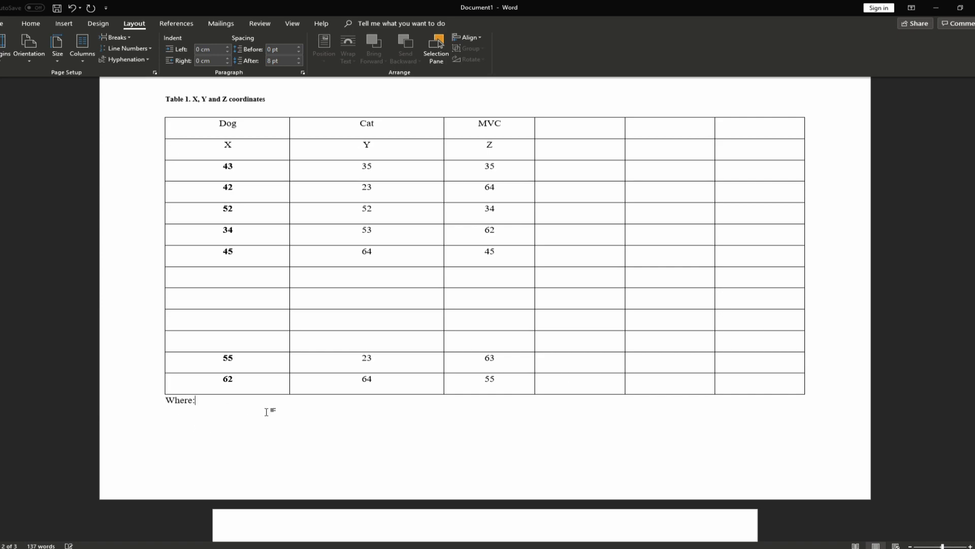
scroll(487, 305, "up", 2, "ctrl")
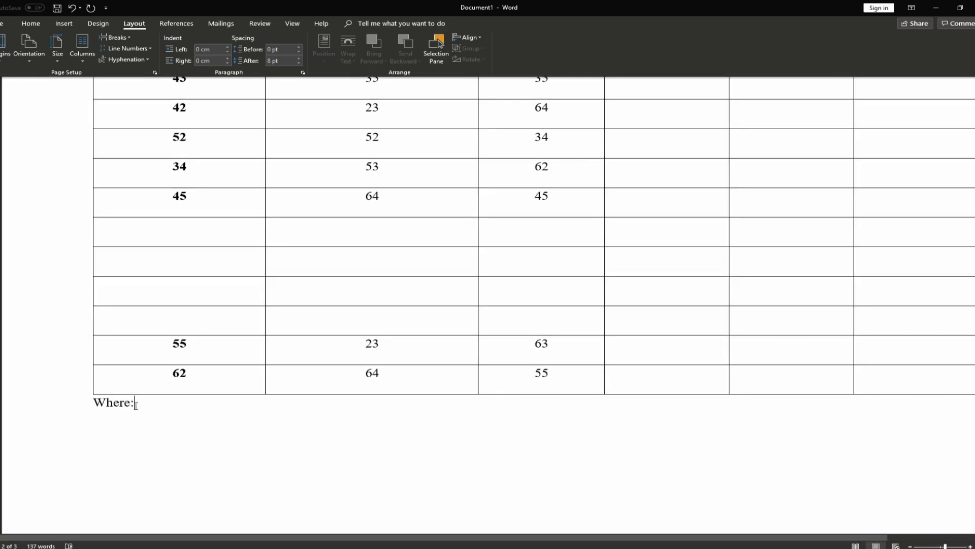
Type 'MVC = maximal voluntary contraction' after 'Where:'
type("MV")
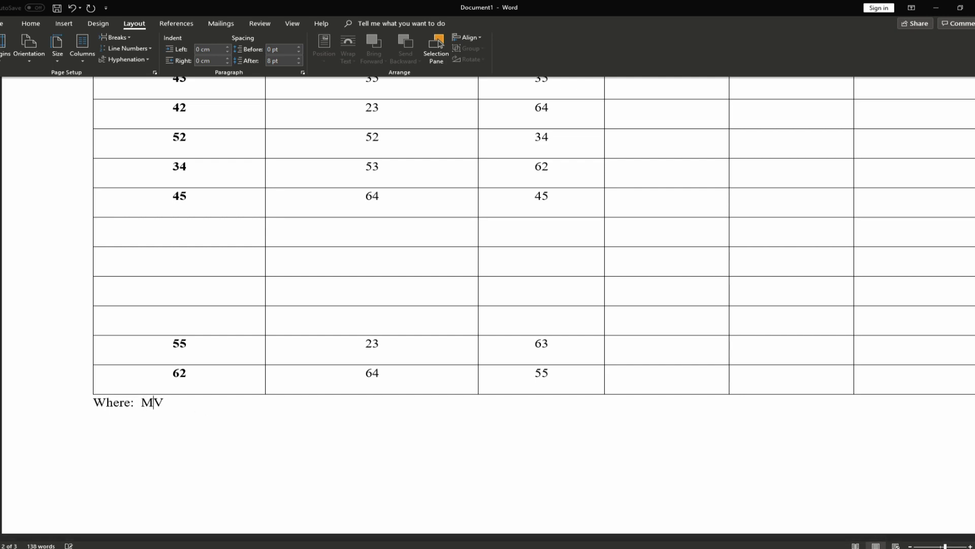
type("C = maximal voluntary contraction")
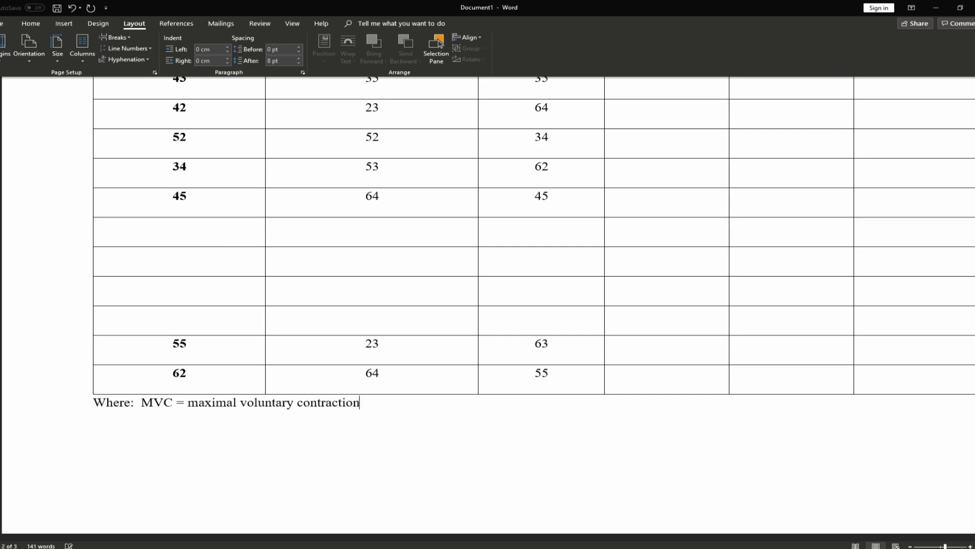
left_click_drag(377, 409, 201, 408)
scroll(537, 366, "up", 6)
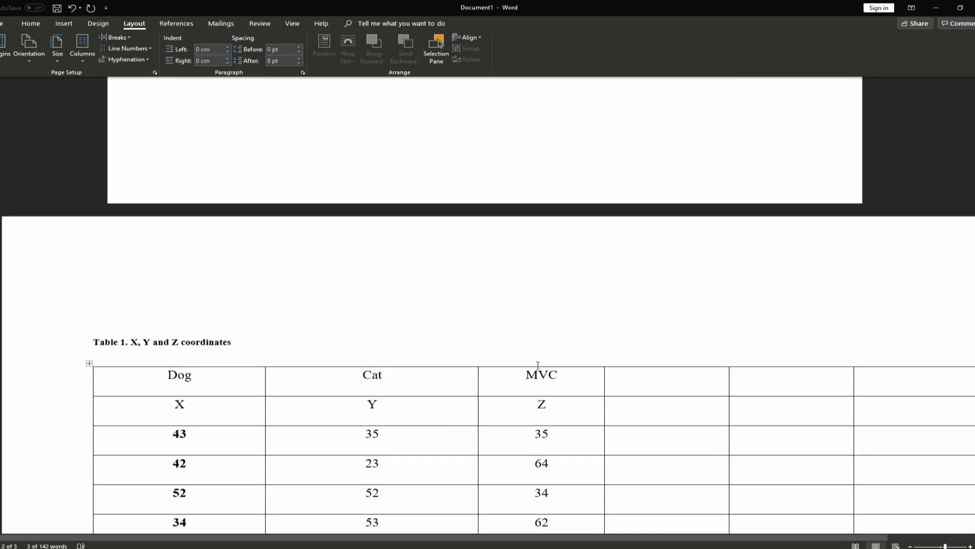
scroll(538, 304, "down", 2)
left_click(546, 254)
scroll(196, 462, "down", 4)
scroll(511, 259, "up", 1)
scroll(511, 258, "down", 3)
double_click(150, 405)
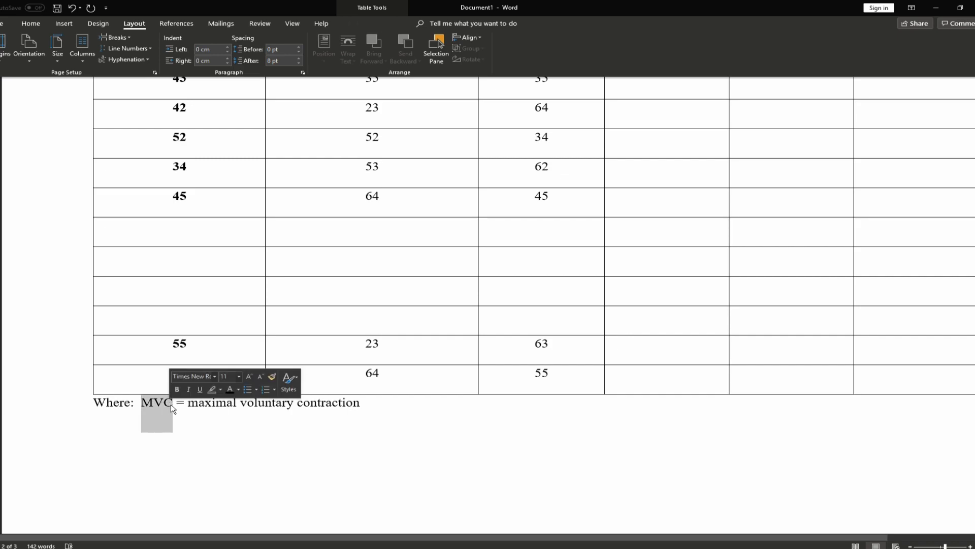
scroll(334, 376, "down", 1)
key("End")
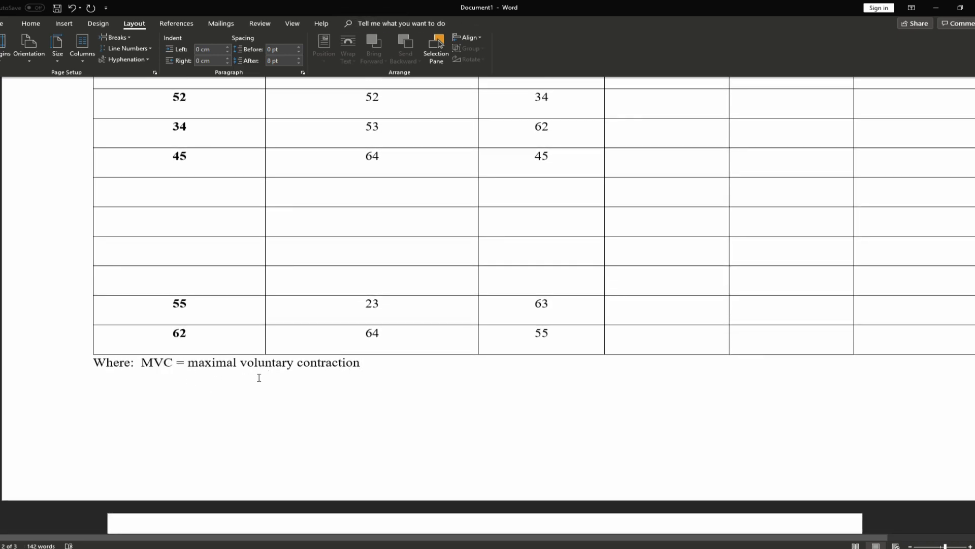
Append 'GET = gas exchange threshold, VO2max, maximal oxygen consumption' with 2max as subscript
type(",")
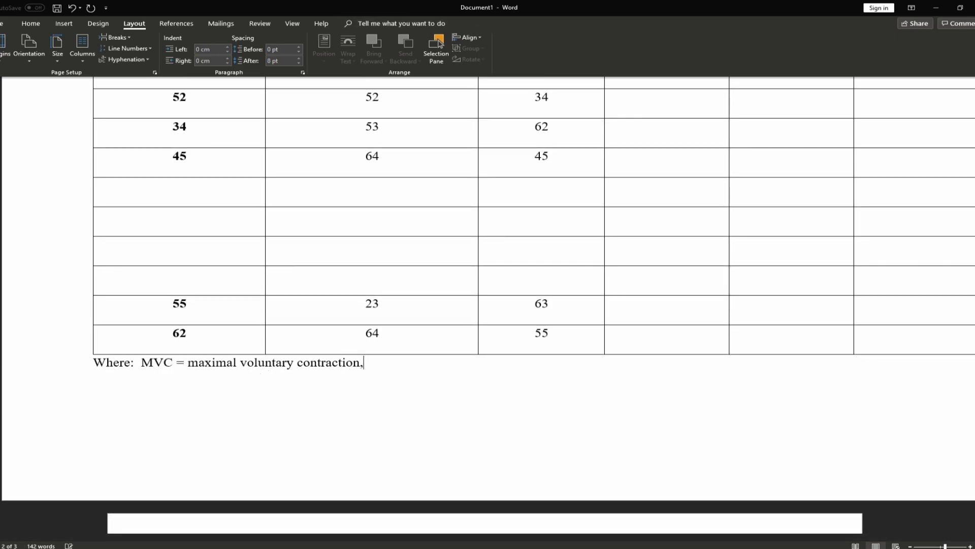
type(" GET = gas exchan")
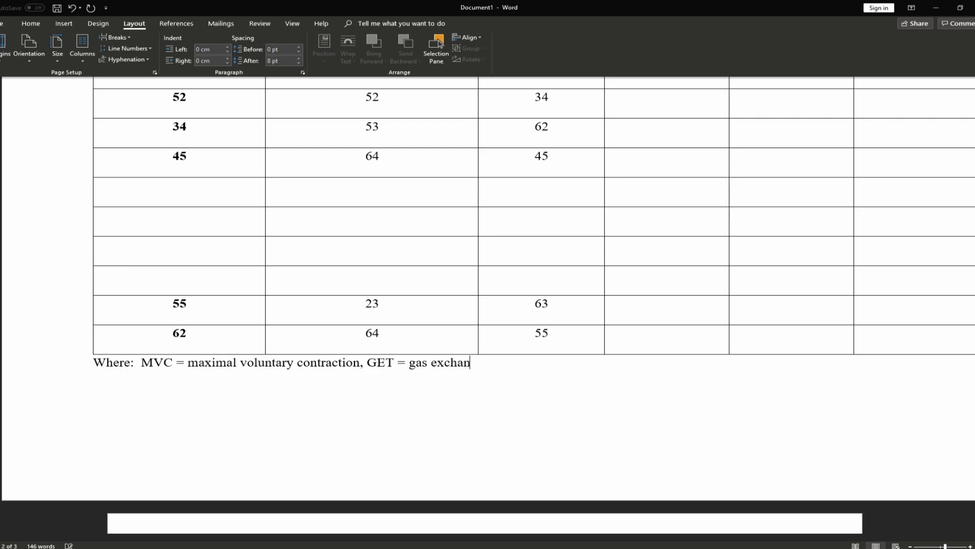
type("ge threshold, VO")
key("ctrl+equal")
type("2max")
key("ctrl+equal")
type(", maximal oxygen consumtption,")
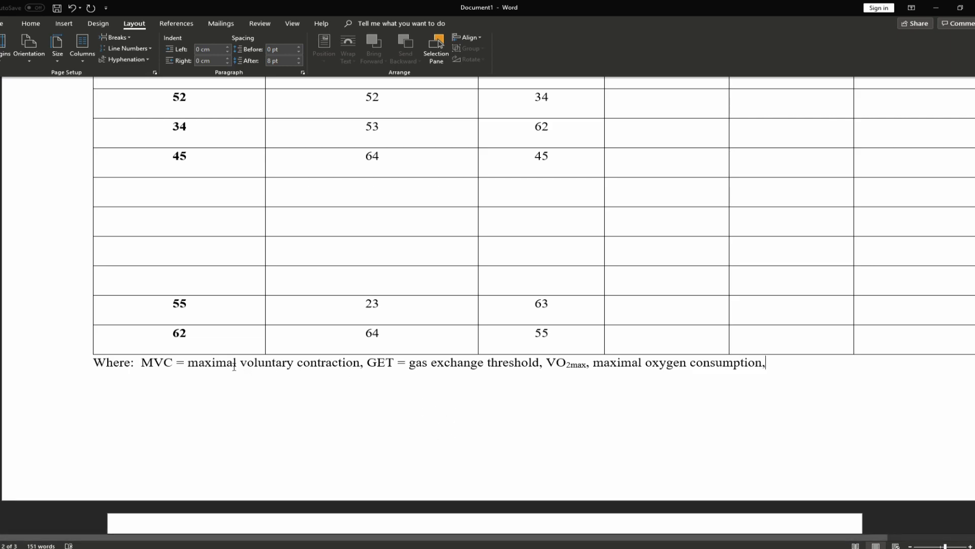
left_click_drag(203, 364, 763, 365)
left_click(557, 366)
scroll(571, 307, "up", 4)
scroll(549, 341, "down", 2)
Apply Align Center to the merged 2018 and 2019 year cells
scroll(549, 341, "down", 3)
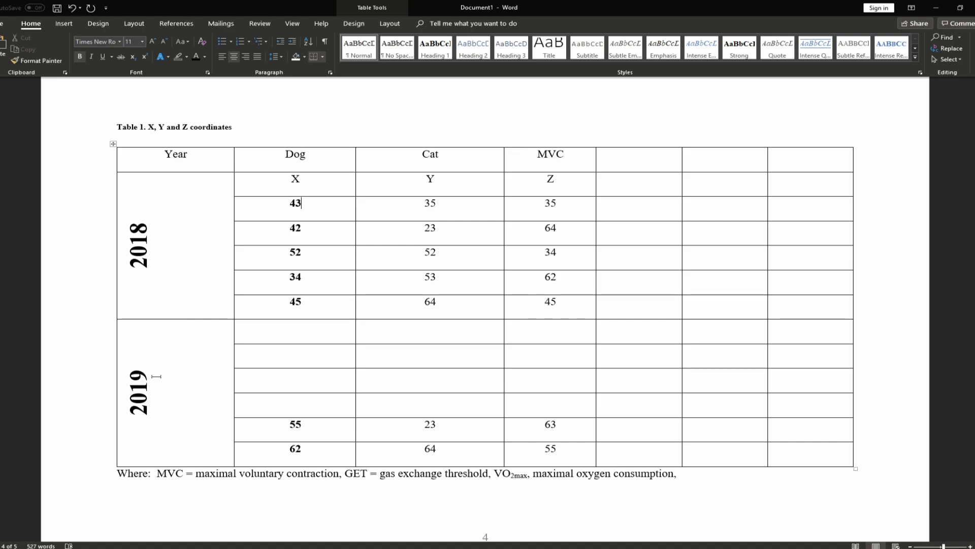
left_click_drag(141, 411, 145, 213)
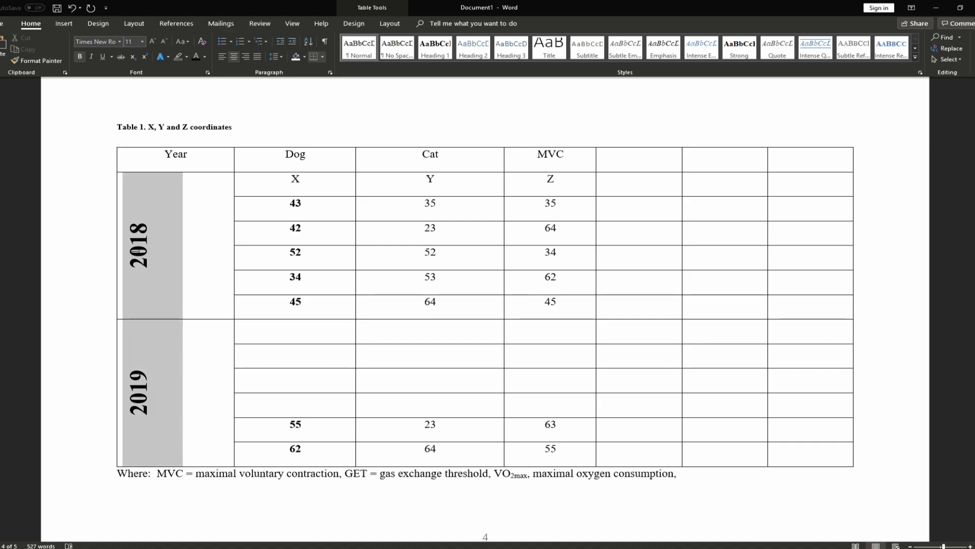
left_click(384, 23)
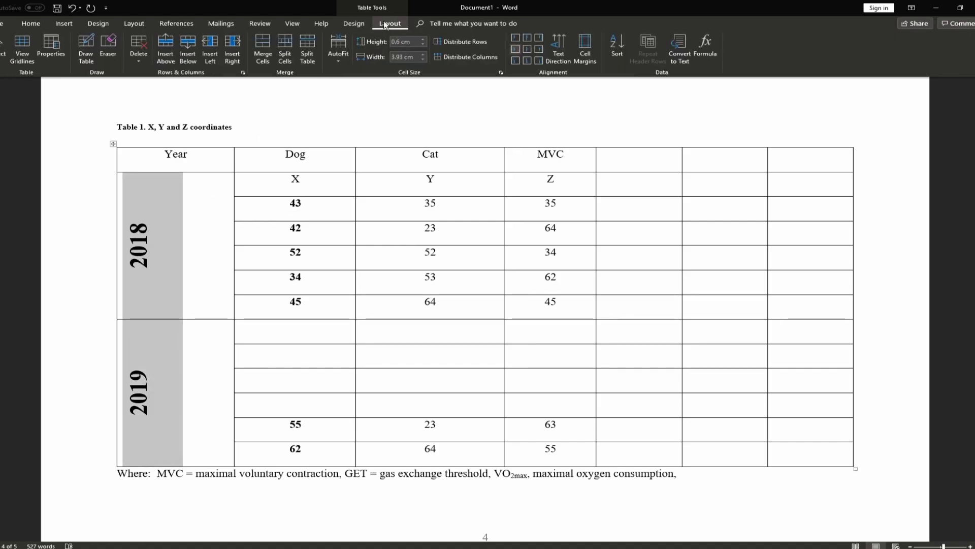
left_click(528, 47)
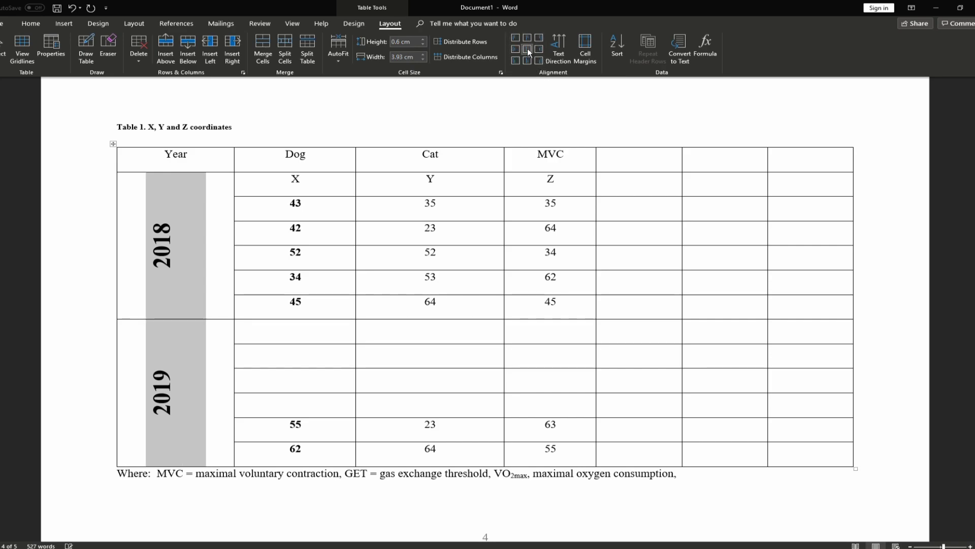
left_click(169, 261)
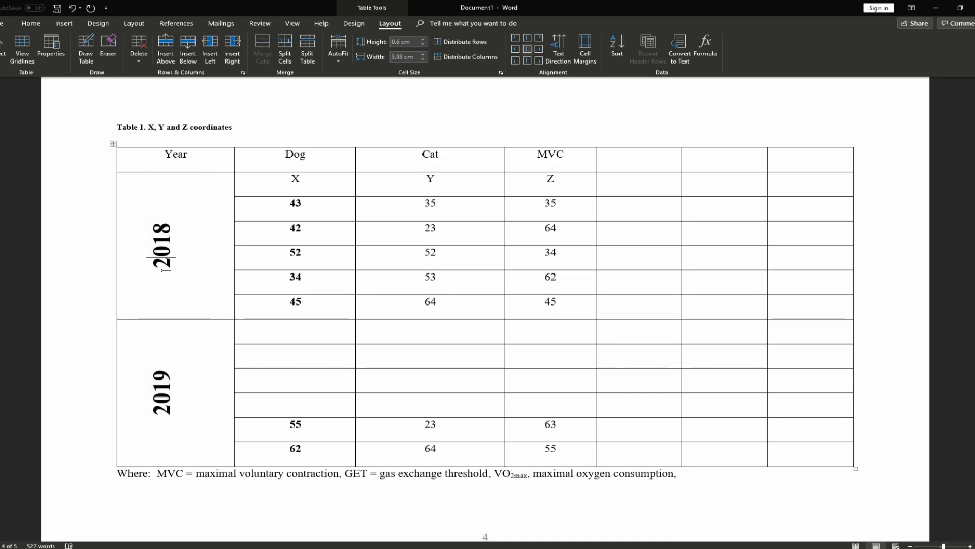
Drag the border below the 45, 64, 45 row down to make it taller
left_click_drag(566, 305, 290, 215)
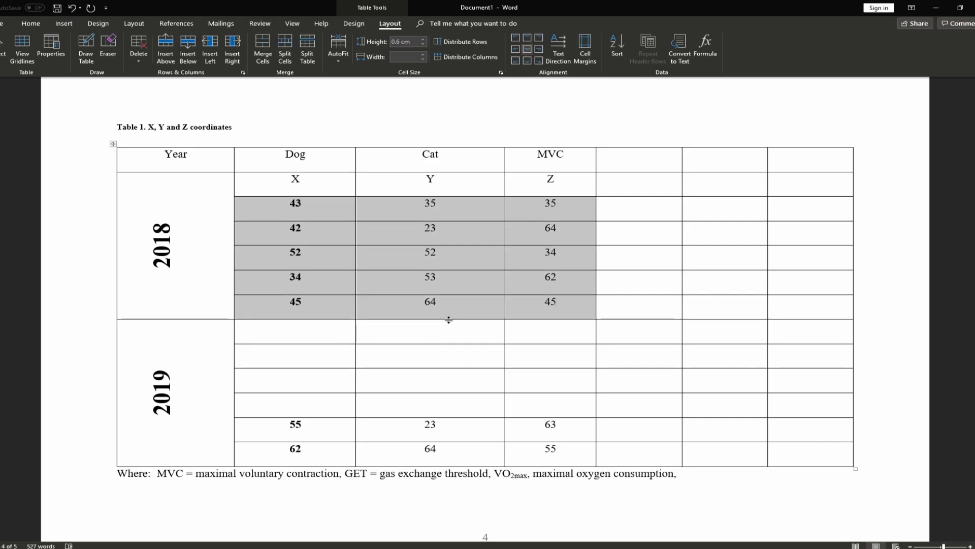
left_click_drag(450, 319, 450, 339)
left_click(426, 312)
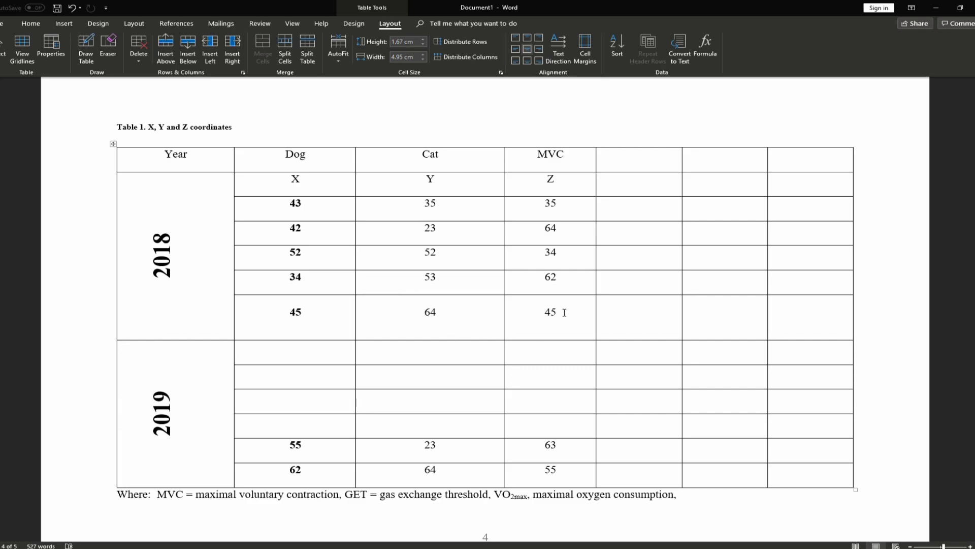
Try top, bottom-left and bottom-right alignments on 45, 64, 45, ending centred
left_click_drag(566, 311, 305, 315)
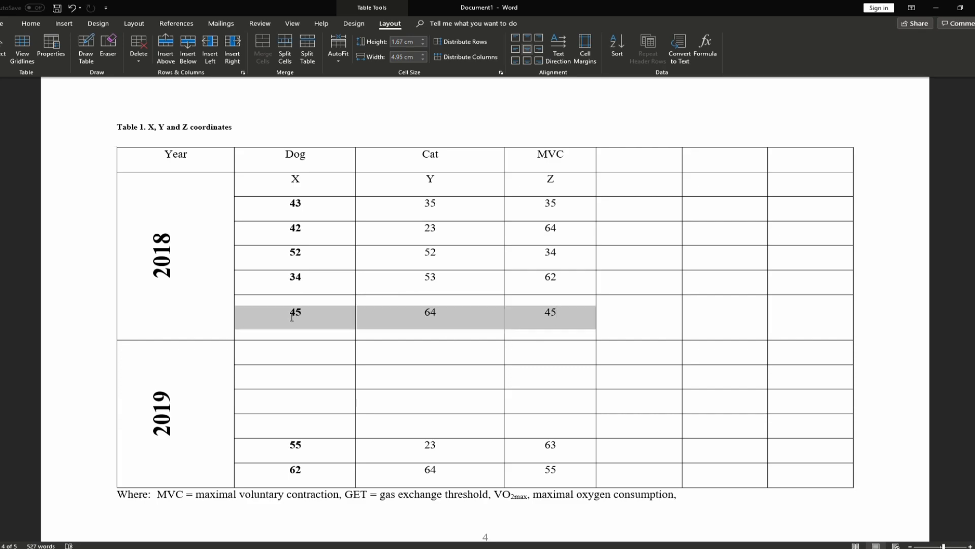
left_click(529, 38)
left_click(528, 49)
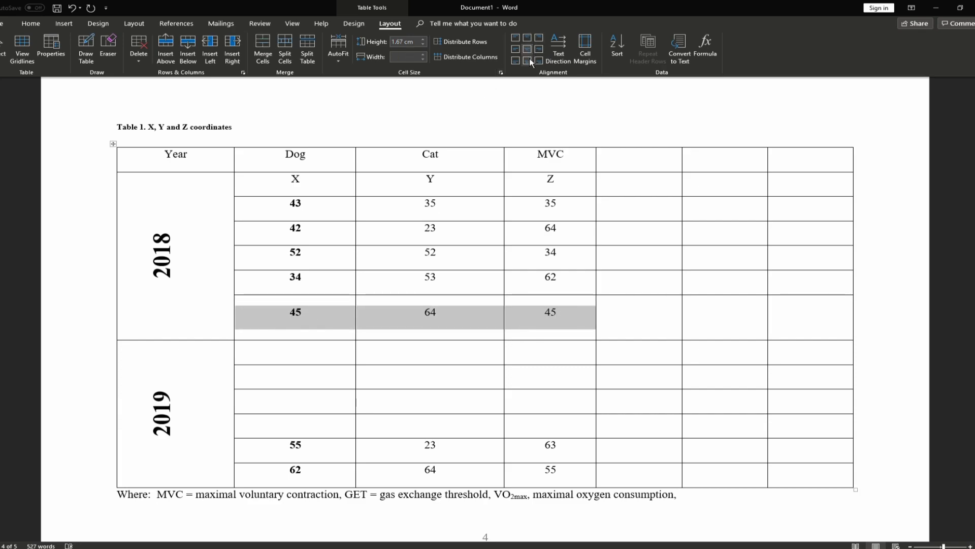
left_click(529, 58)
left_click(517, 61)
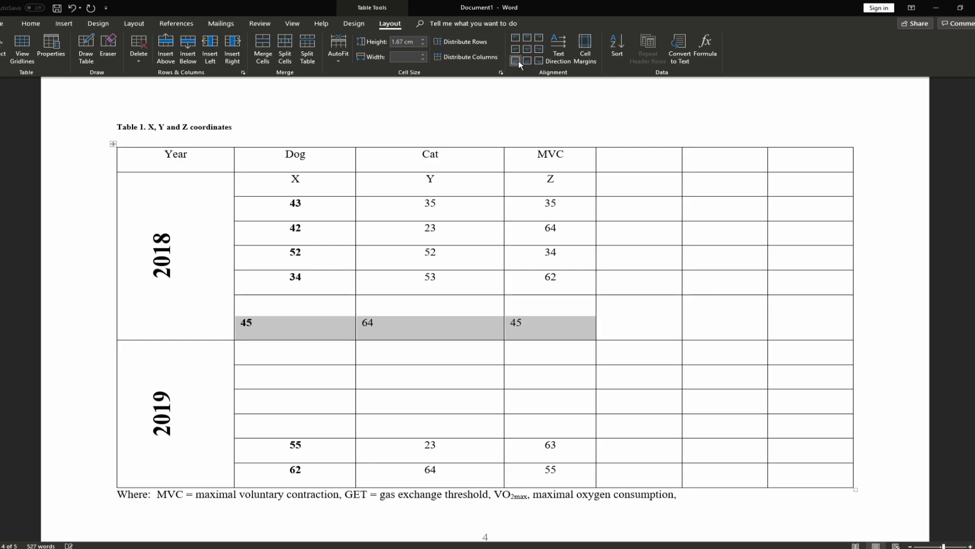
left_click(539, 61)
left_click(528, 51)
left_click(401, 328)
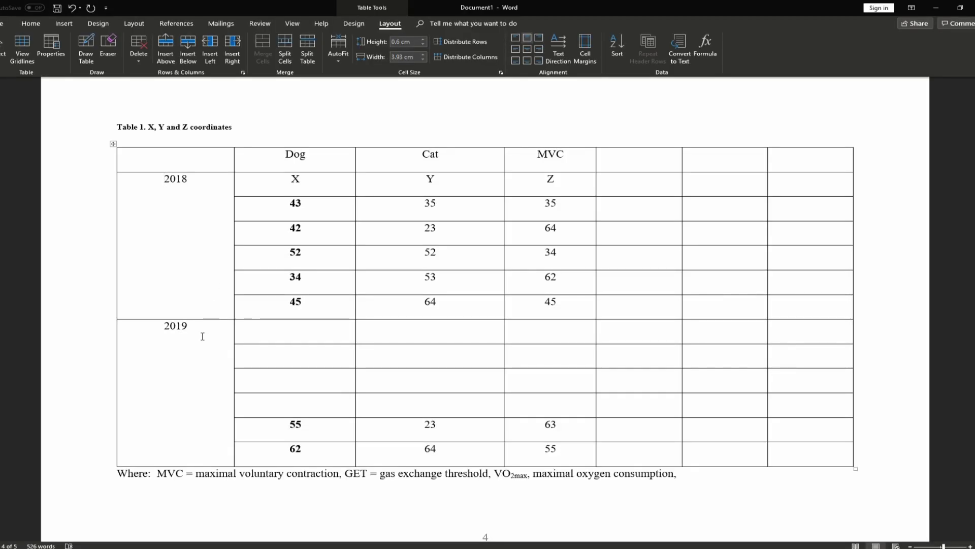
Rotate the 2018 and 2019 labels to read vertically bottom to top
left_click(194, 327)
left_click_drag(194, 328, 229, 257)
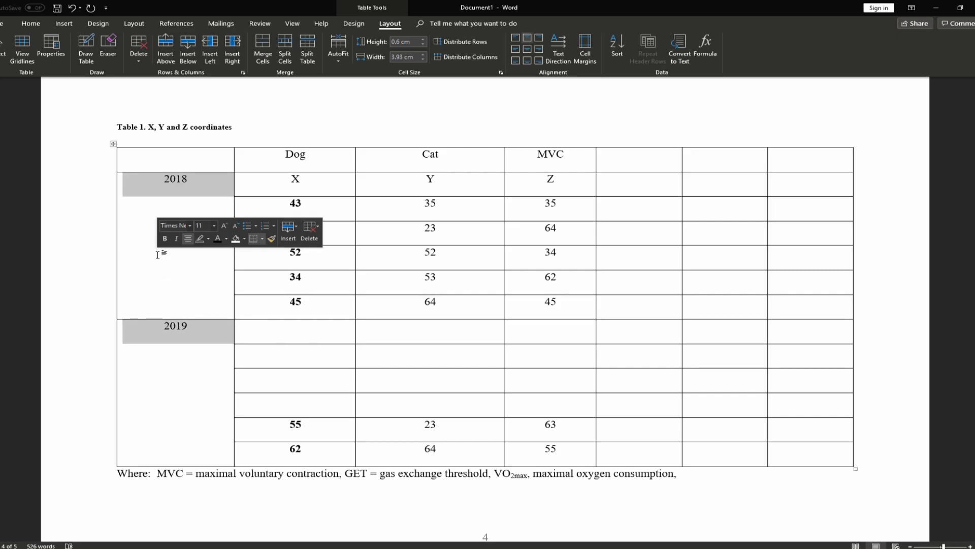
left_click(559, 65)
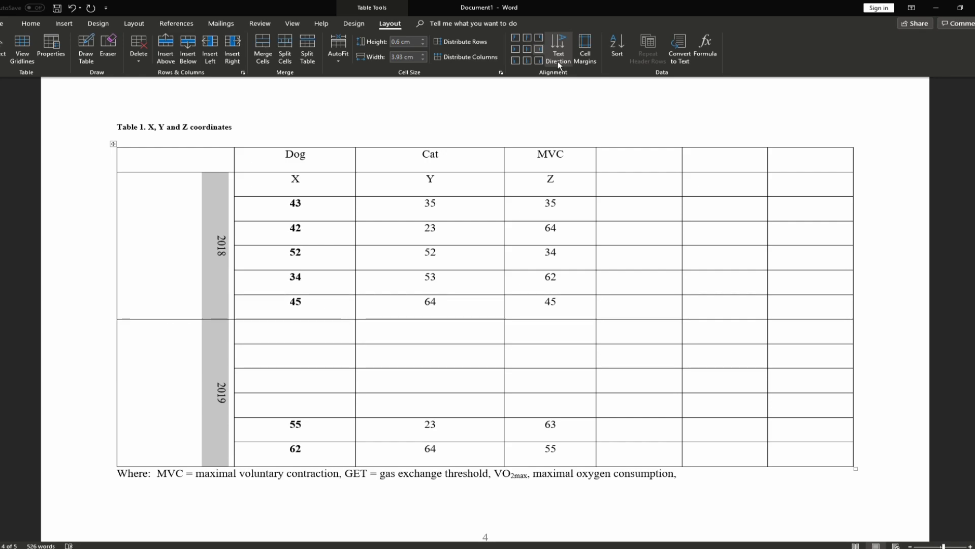
left_click(559, 65)
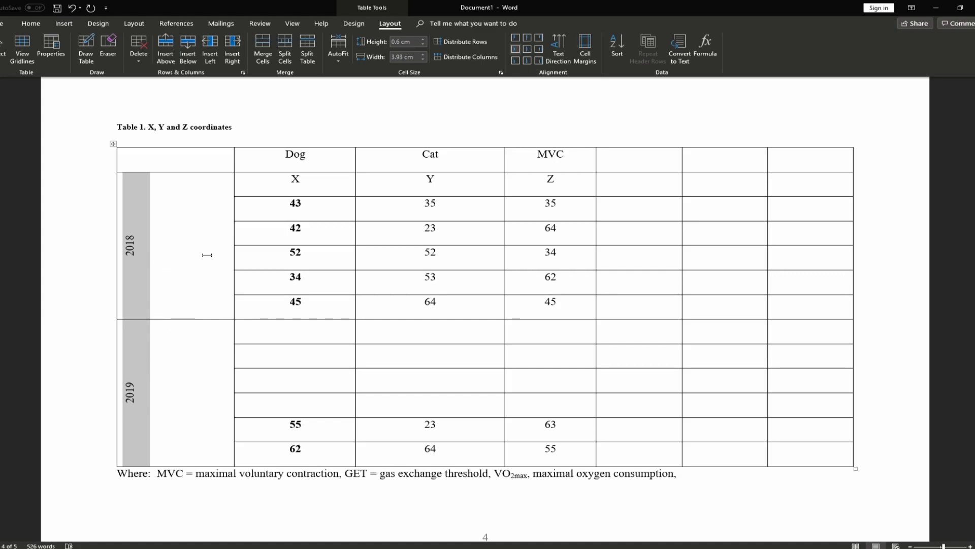
Make the year labels bold 24 pt and type 'Year' in the top-left cell
left_click(31, 23)
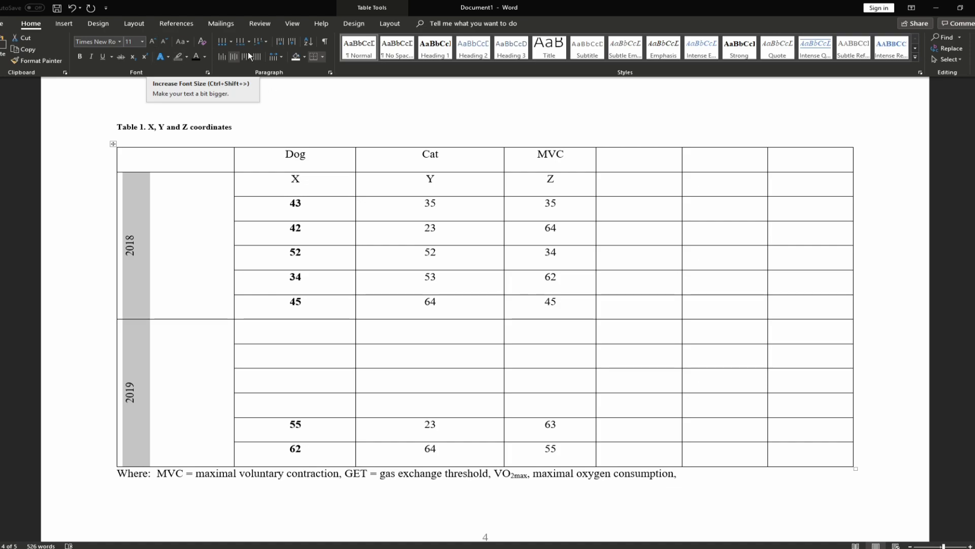
left_click(79, 57)
left_click(148, 42)
left_click(148, 41)
left_click(149, 41)
left_click(149, 41)
left_click(149, 41)
left_click(148, 41)
left_click(150, 41)
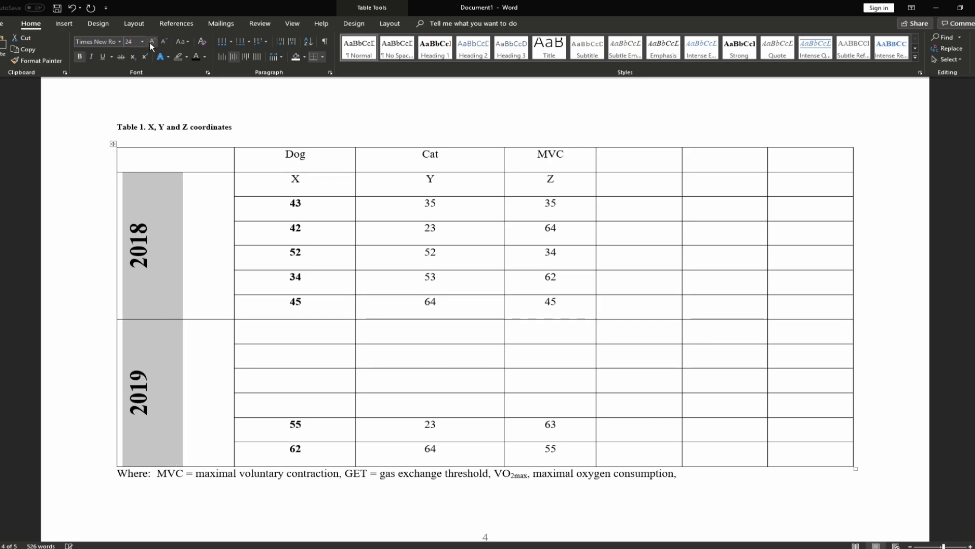
left_click(259, 269)
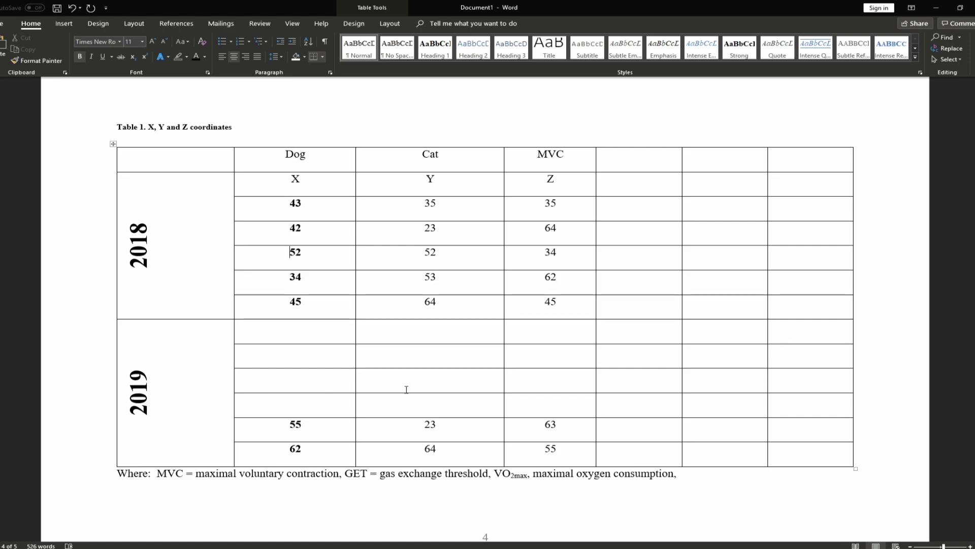
left_click(193, 161)
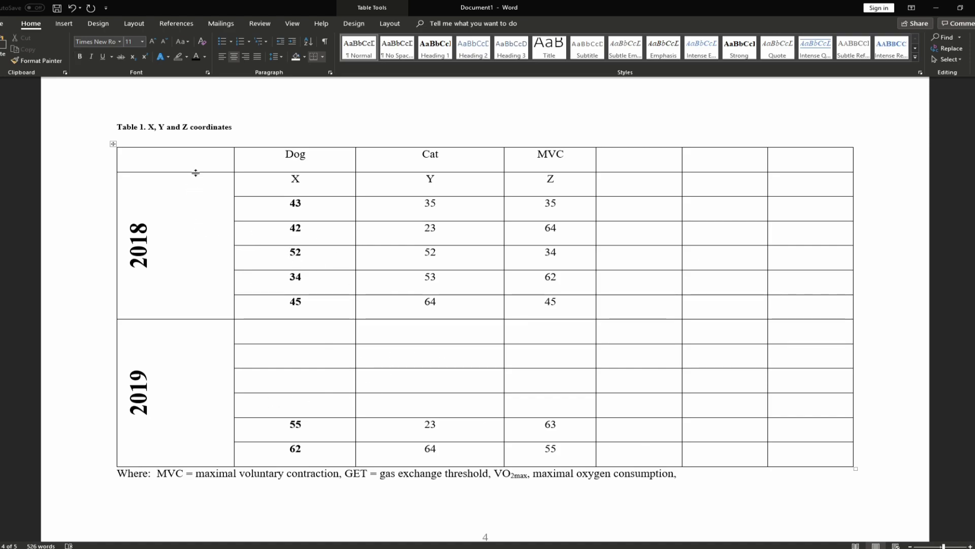
type("Year")
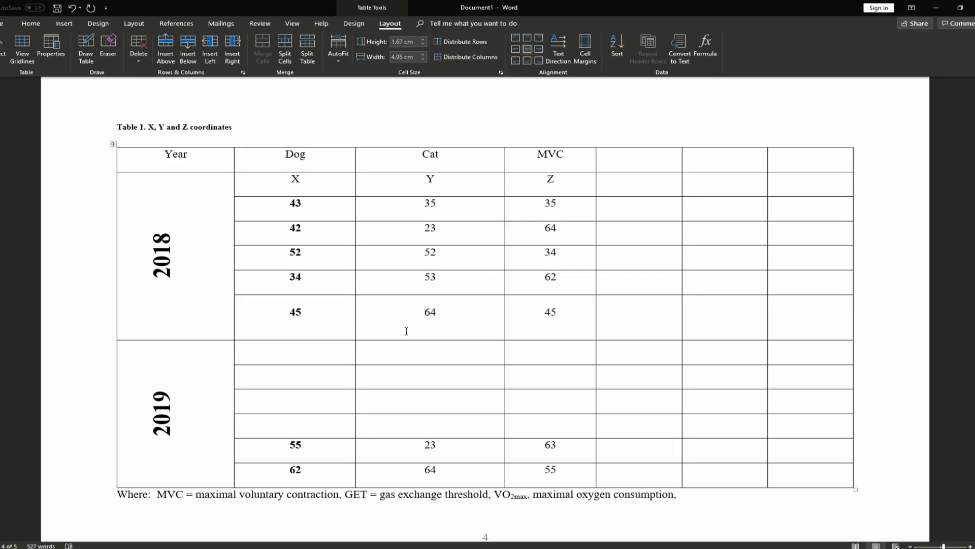
Cycle the table through AutoFit Window, AutoFit Contents and Fixed Column Width, ending at window width
left_click_drag(404, 341, 351, 319)
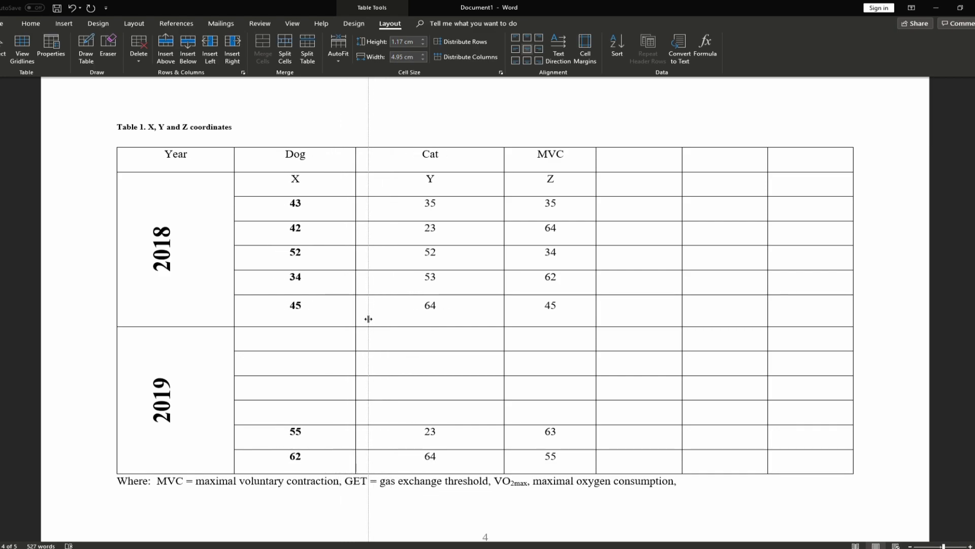
left_click(271, 166)
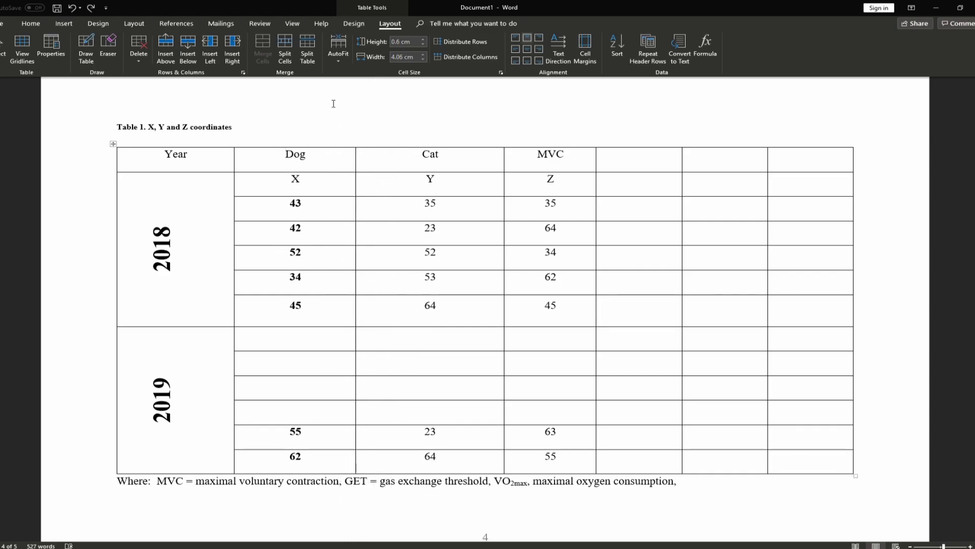
left_click(337, 63)
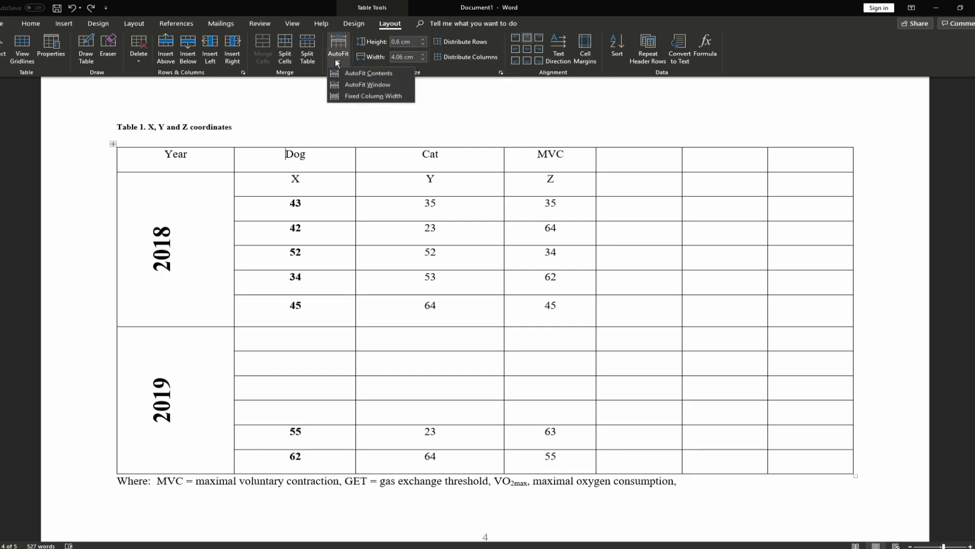
left_click(374, 85)
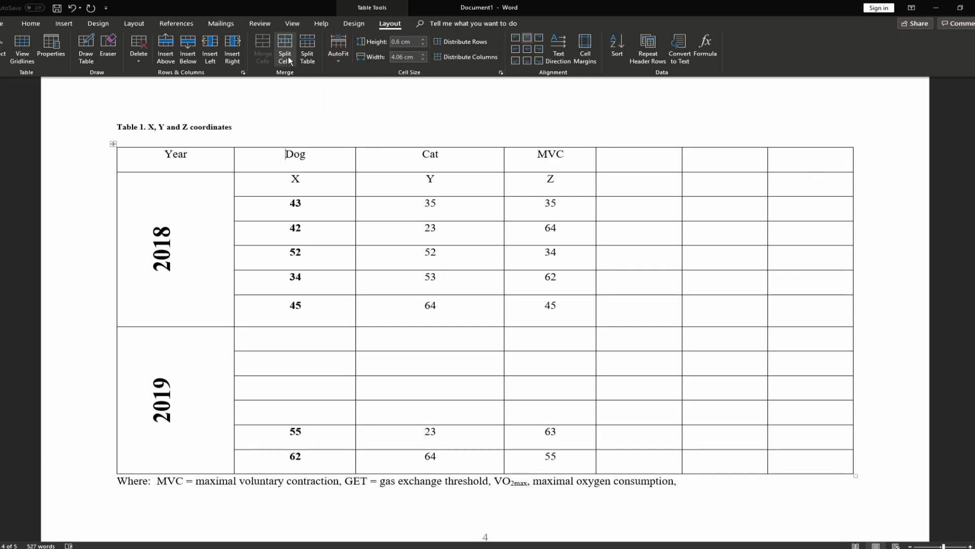
left_click(337, 51)
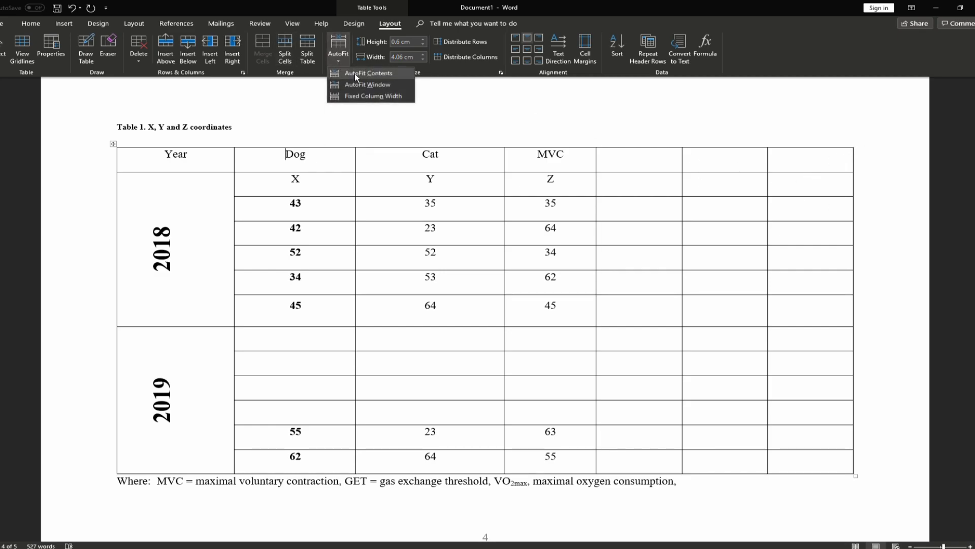
left_click(355, 73)
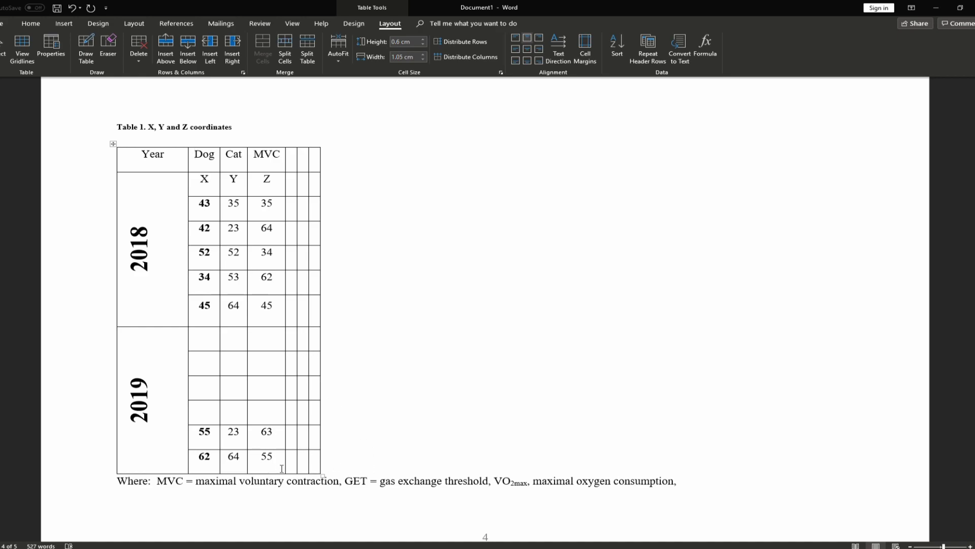
left_click(338, 54)
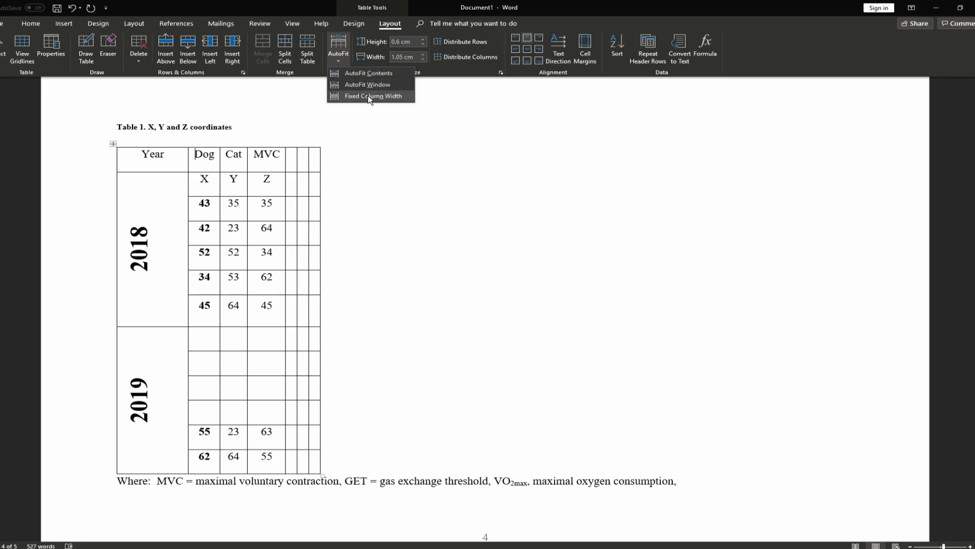
left_click(368, 96)
left_click(338, 63)
left_click(354, 74)
left_click(339, 59)
left_click(354, 84)
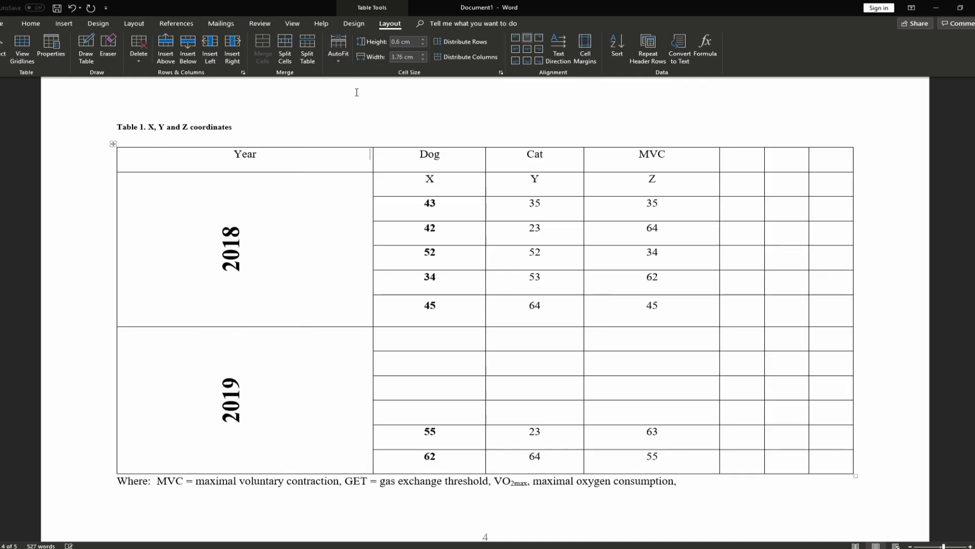
Drag column borders to narrow Year, Dog, Cat and MVC, widening each neighbouring column
left_click(748, 162)
left_click_drag(373, 161, 175, 172)
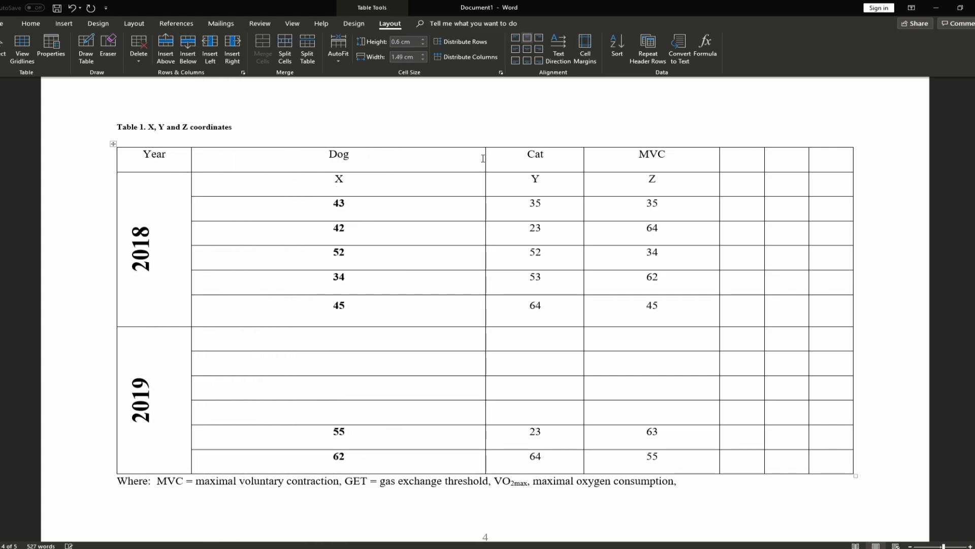
left_click_drag(484, 159, 281, 171)
left_click_drag(583, 160, 379, 185)
left_click_drag(719, 163, 538, 180)
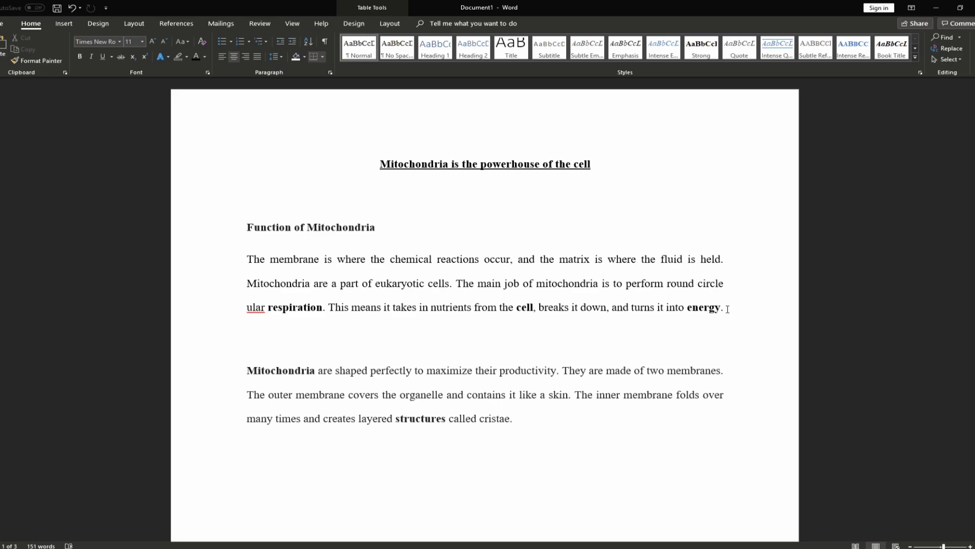
Fix the opening word to 'The' in the uppercase paragraph and reselect the whole paragraph
triple_click(727, 308)
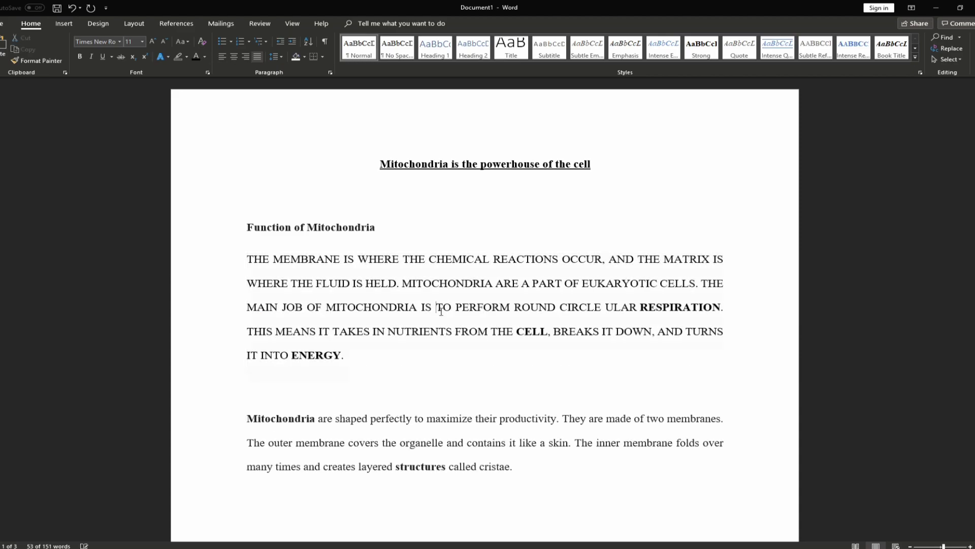
scroll(406, 284, "down", 2)
scroll(536, 355, "up", 1)
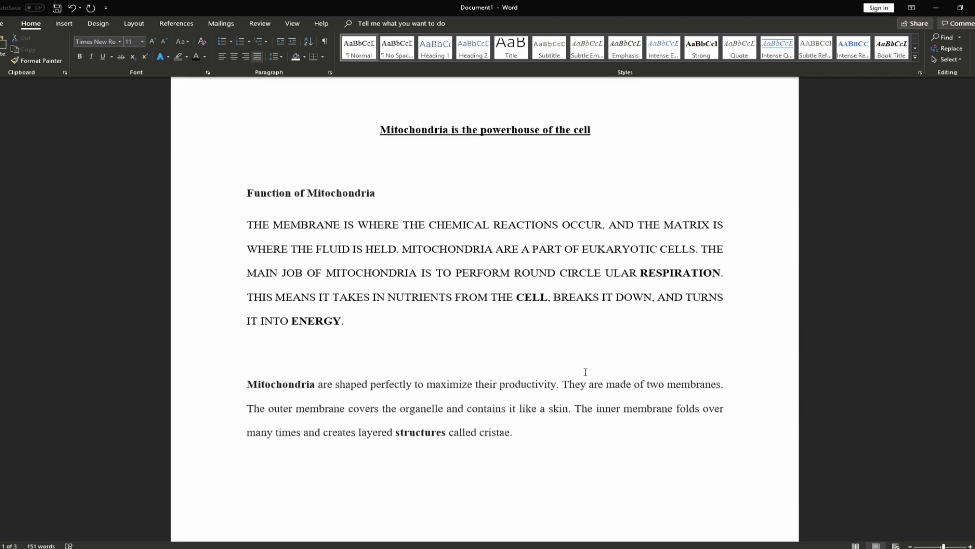
scroll(339, 332, "up", 4)
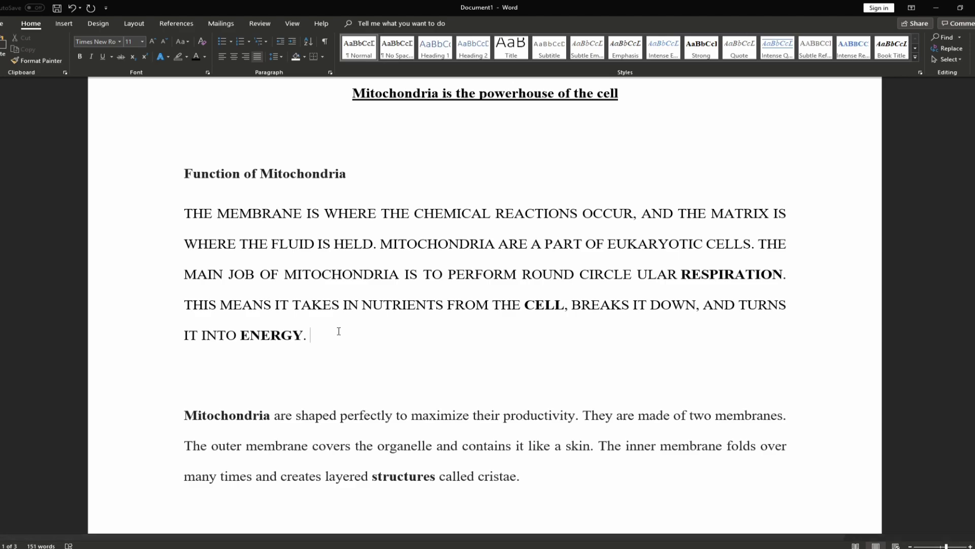
triple_click(339, 331)
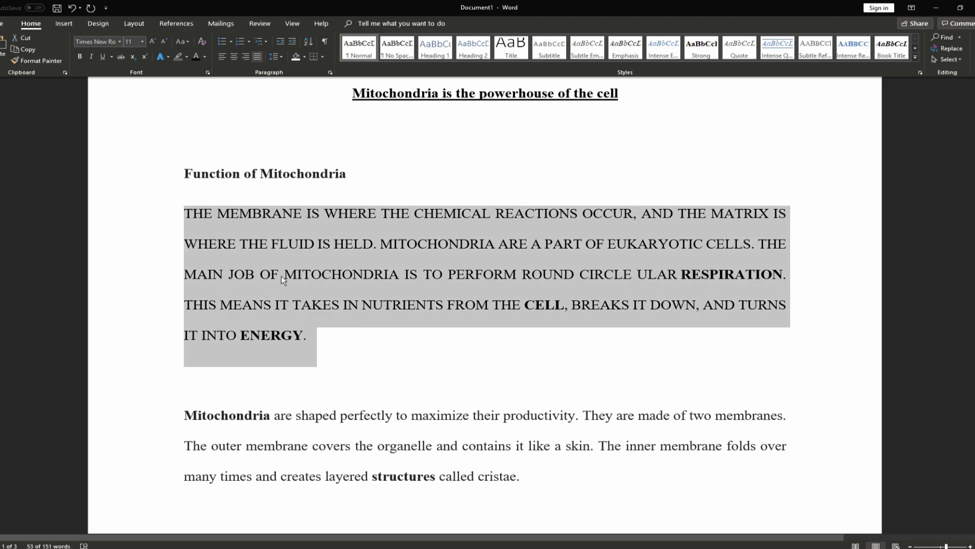
left_click(193, 213)
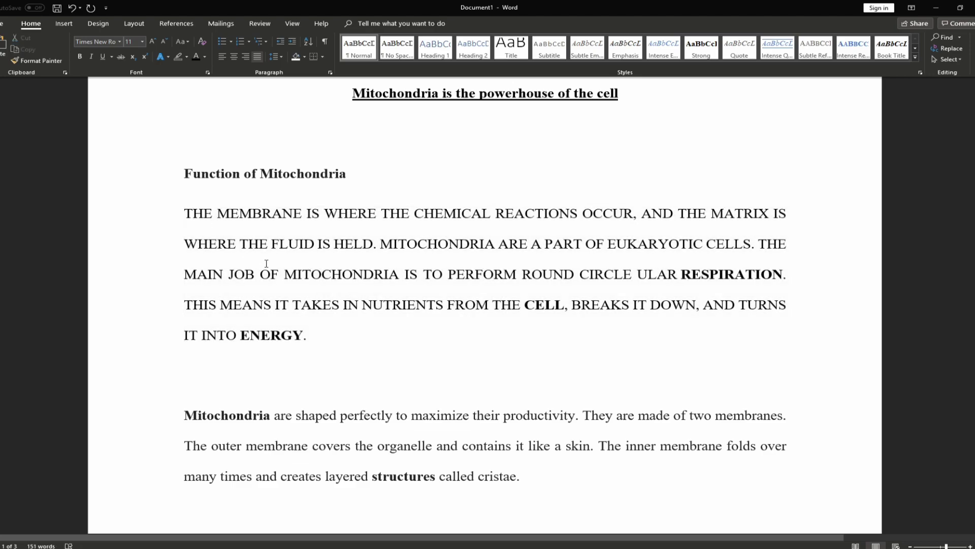
type("he")
key("Delete")
key("Delete")
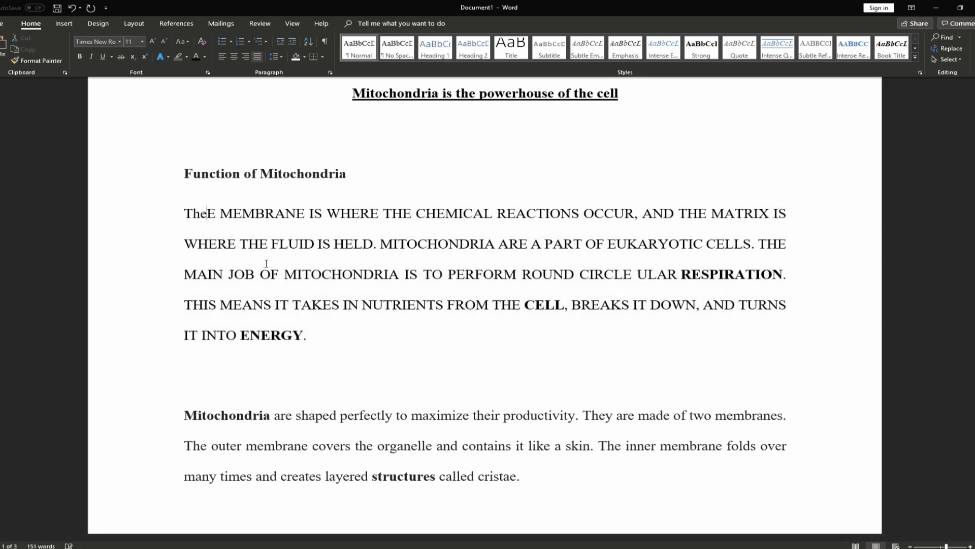
left_click_drag(320, 337, 182, 224)
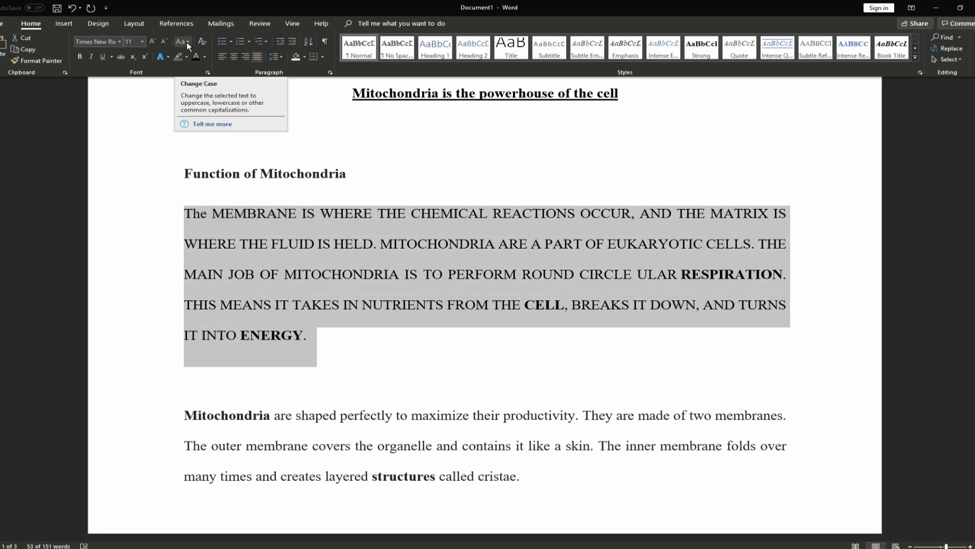
Apply lowercase, UPPERCASE, Capitalize Each Word, then tOGGLE cASE to the paragraph
left_click(183, 42)
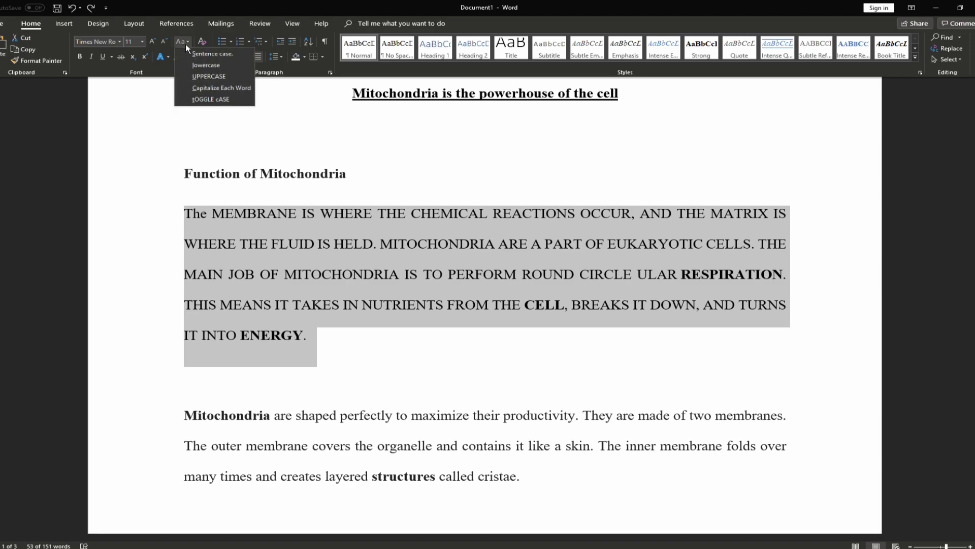
left_click(216, 67)
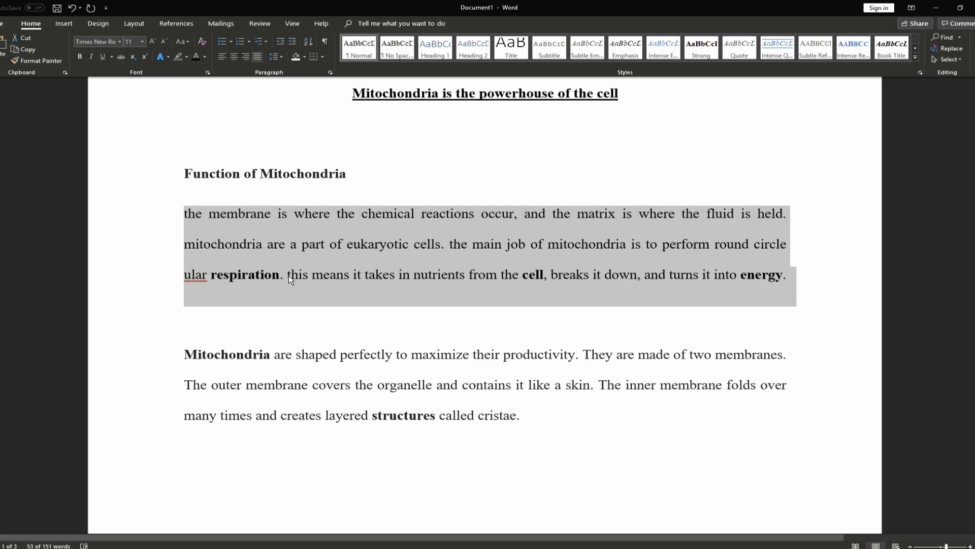
left_click(181, 42)
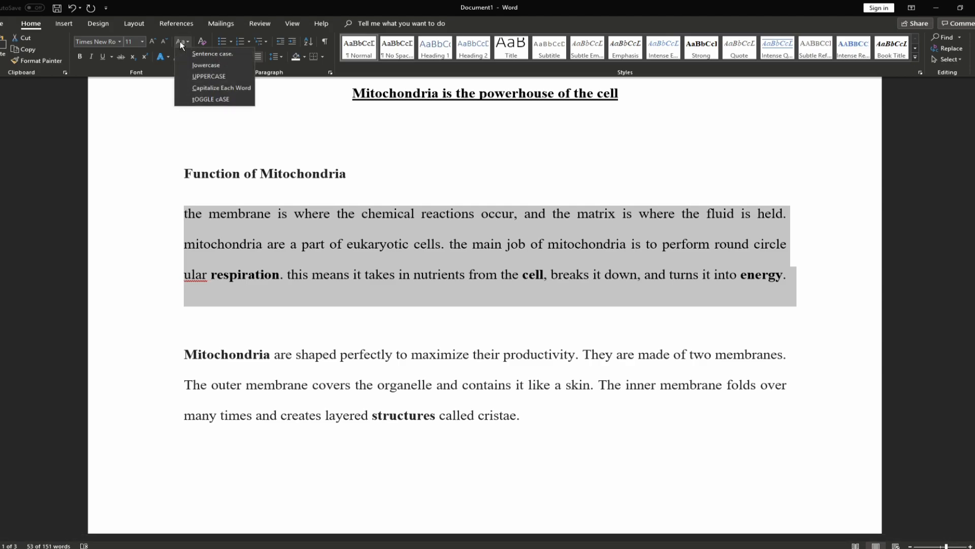
left_click(213, 76)
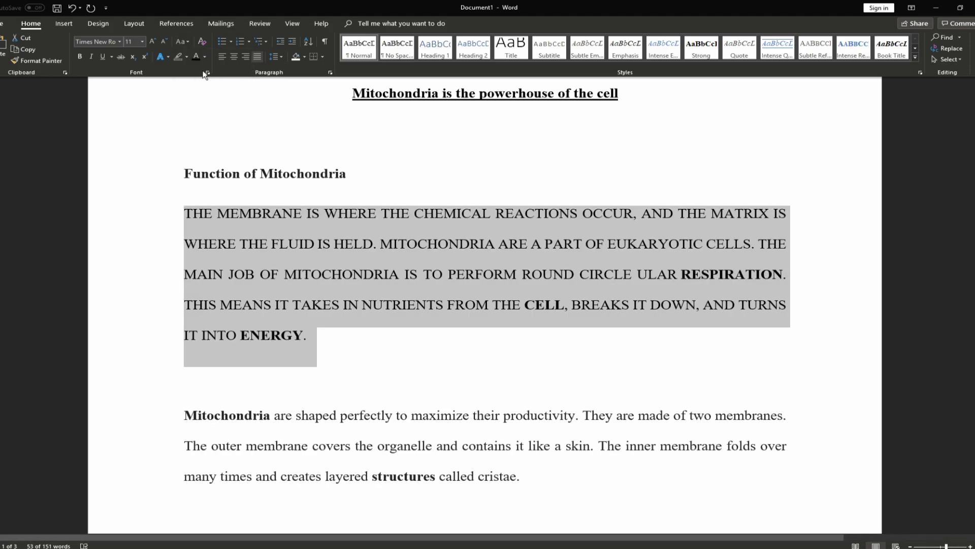
left_click(185, 43)
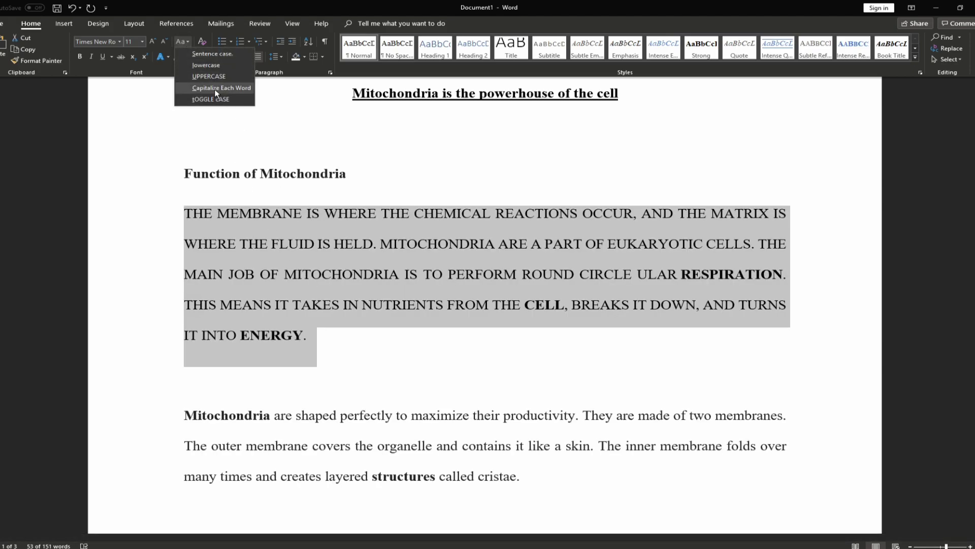
left_click(215, 88)
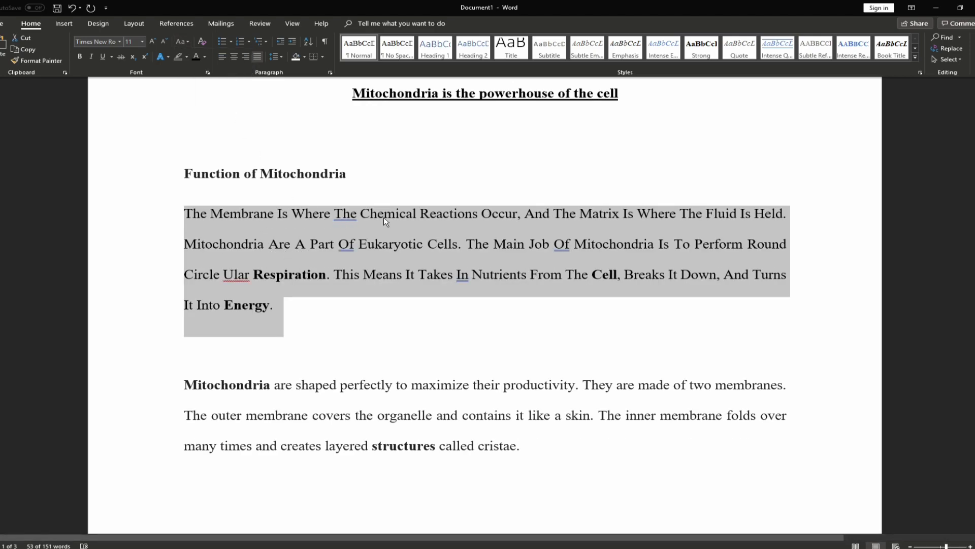
left_click(181, 41)
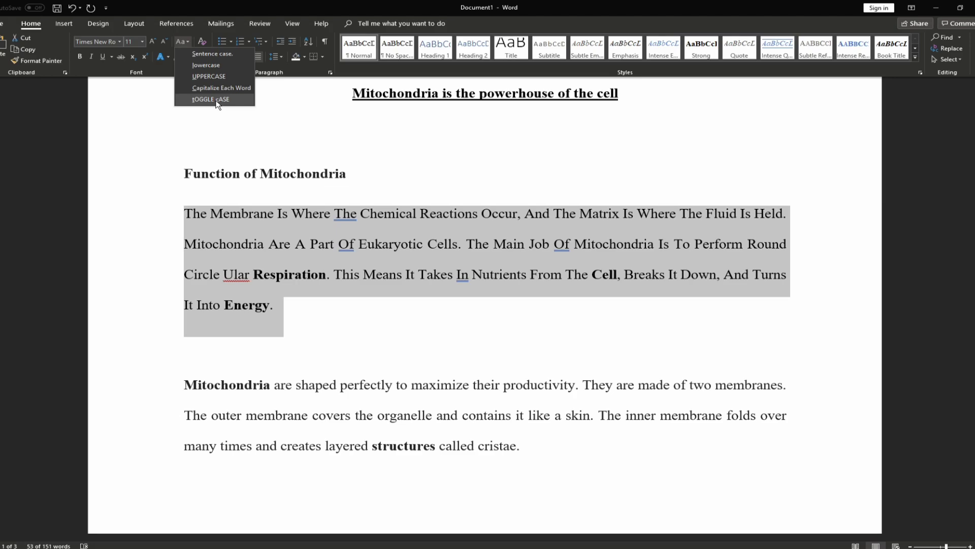
left_click(216, 101)
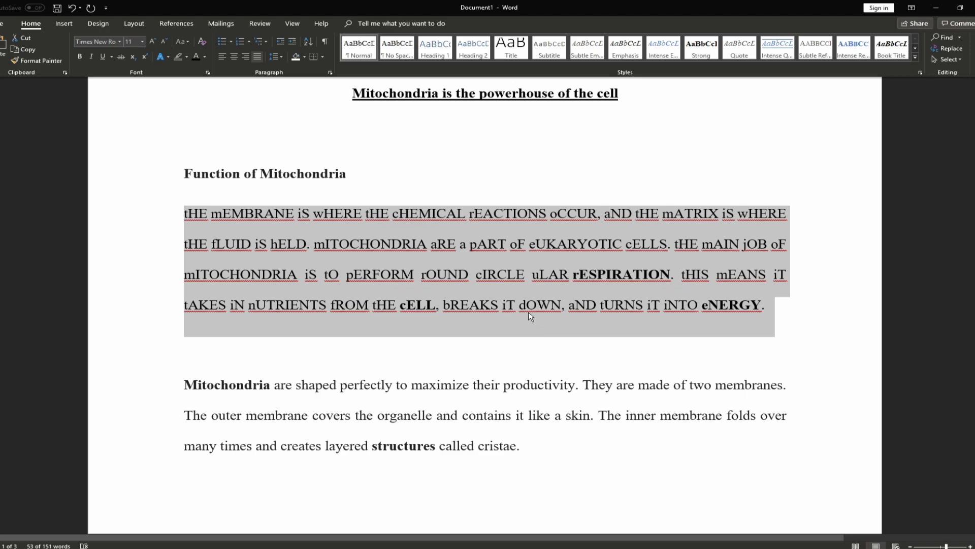
Return the paragraph to Sentence case and check the phrase 'shaped perfectly to maximize'
left_click(184, 41)
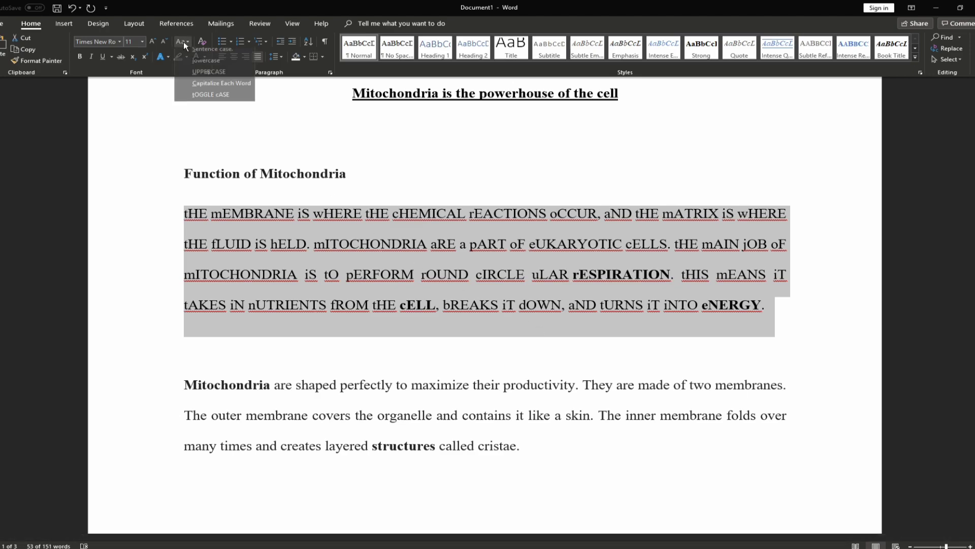
left_click(210, 54)
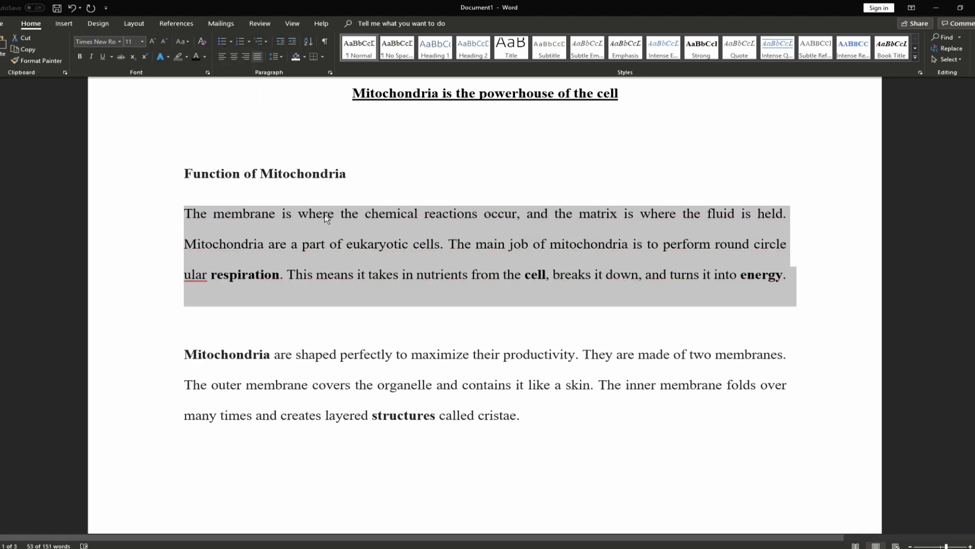
left_click(183, 42)
left_click(198, 55)
left_click(443, 247)
left_click(565, 272)
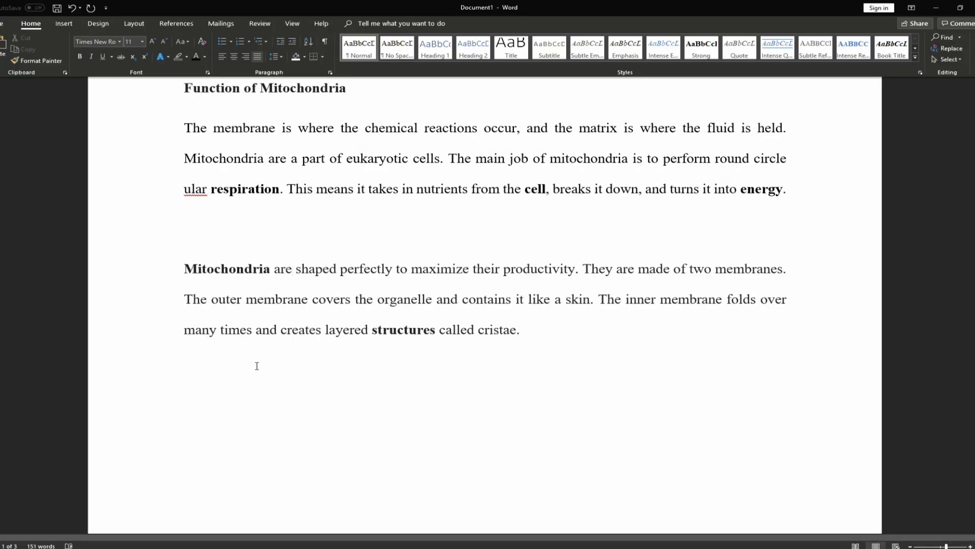
left_click_drag(304, 269, 470, 270)
left_click(296, 269)
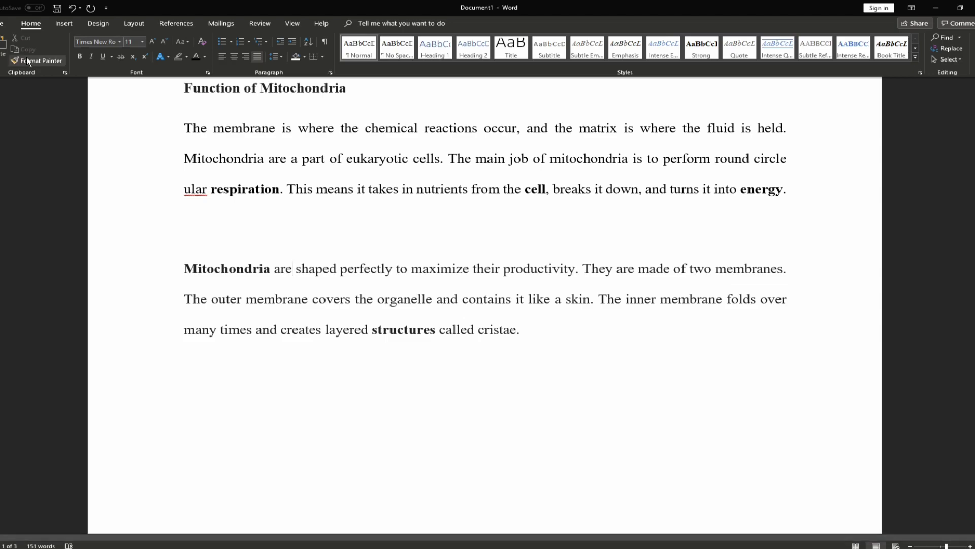
Tick 'Use the Insert key to control overtype mode' under Options > Advanced and confirm with OK
left_click(2, 25)
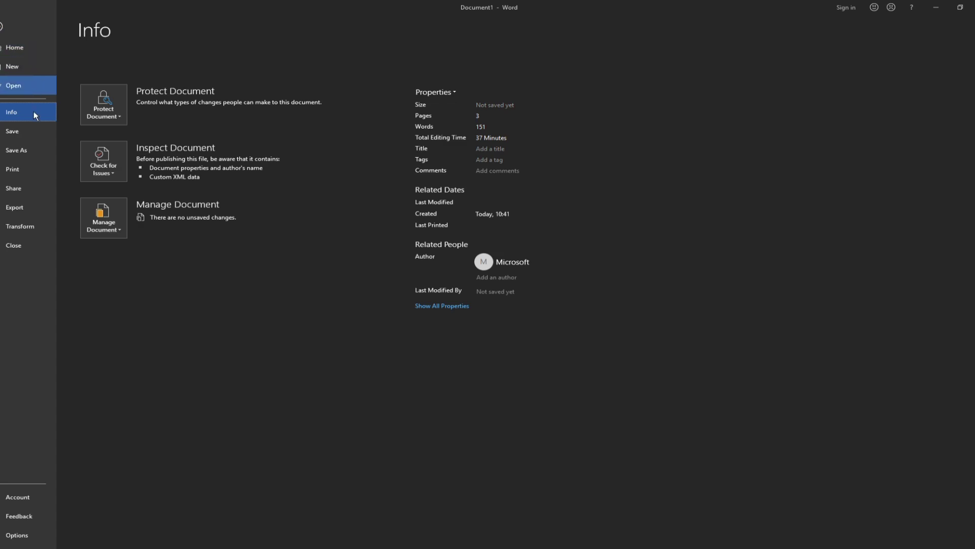
left_click(16, 537)
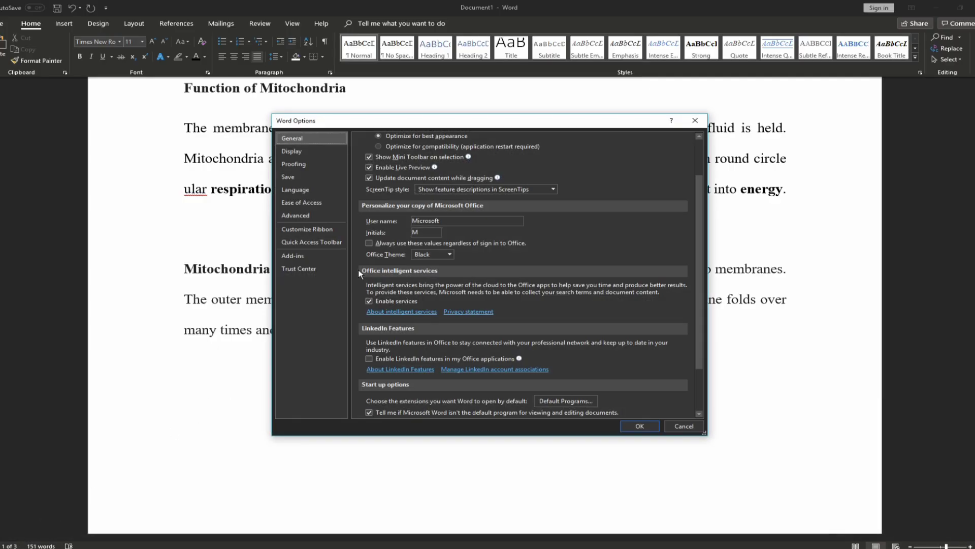
left_click(310, 217)
scroll(419, 236, "down", 2)
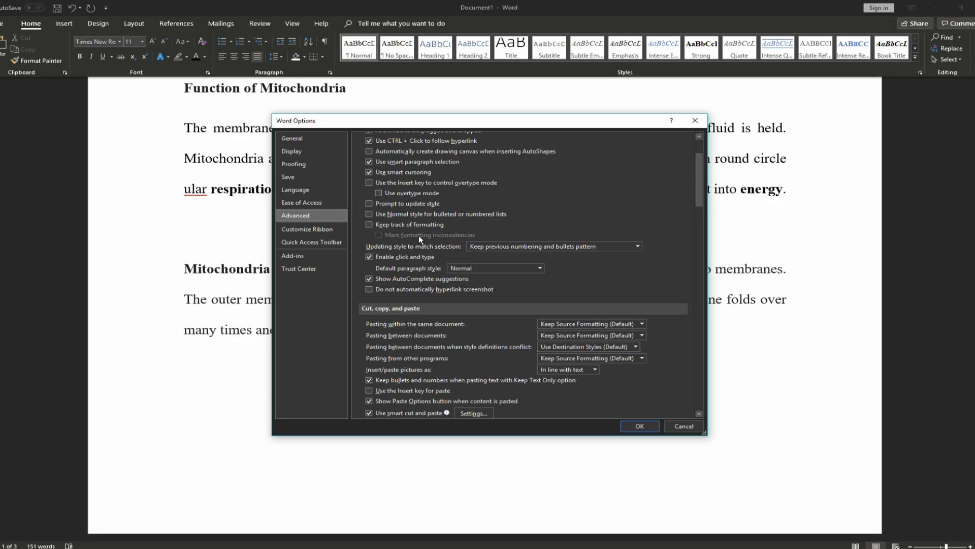
scroll(376, 203, "up", 1)
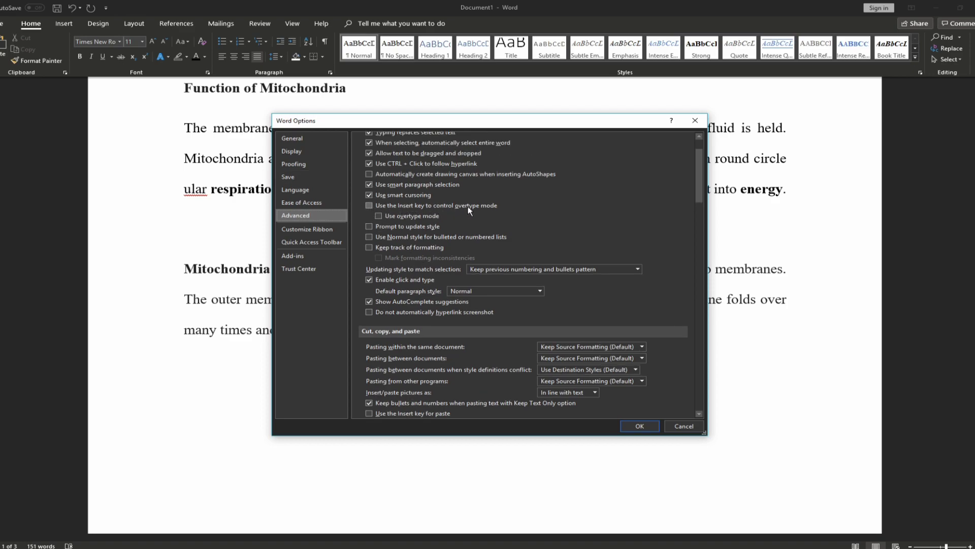
left_click(369, 205)
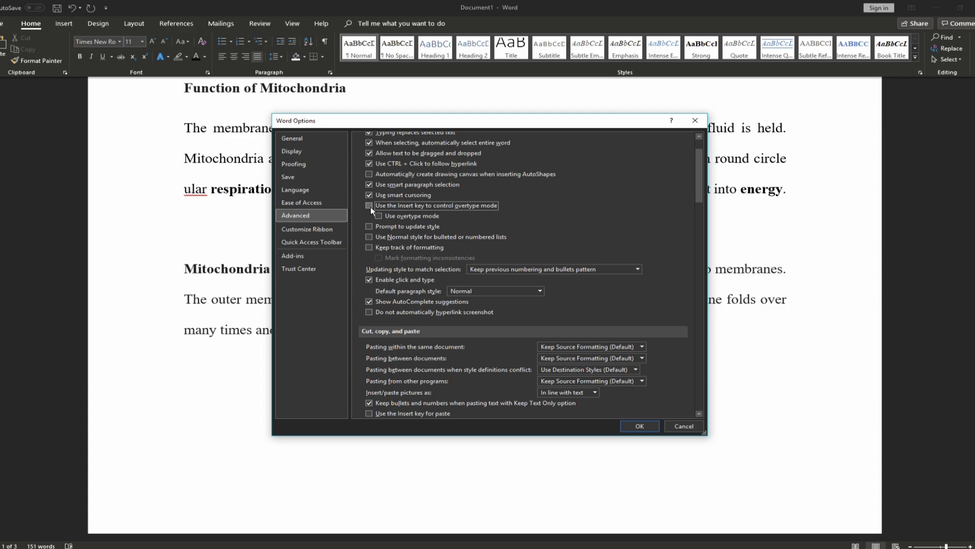
left_click(656, 425)
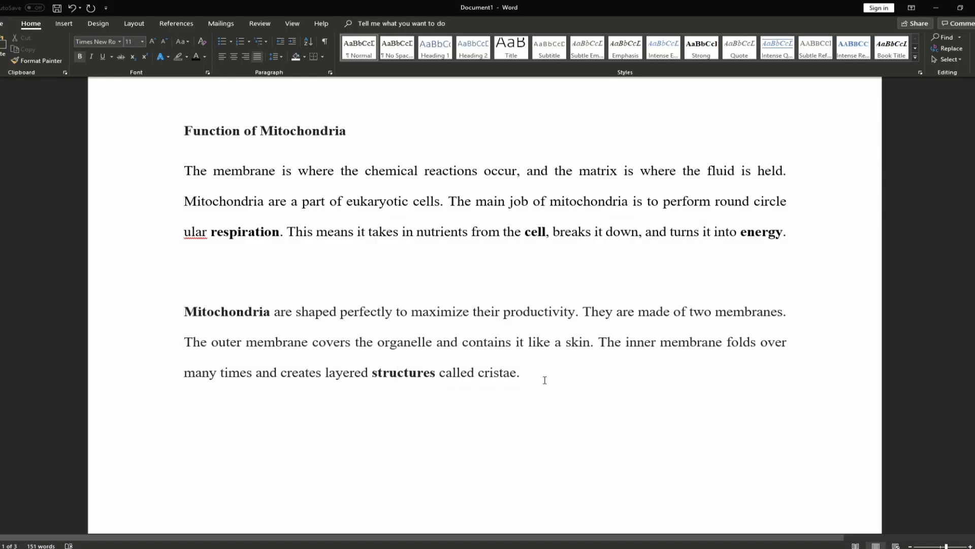
Give the second paragraph size 16 Arial, a theme font colour and cyan highlight
double_click(148, 320)
left_click(142, 43)
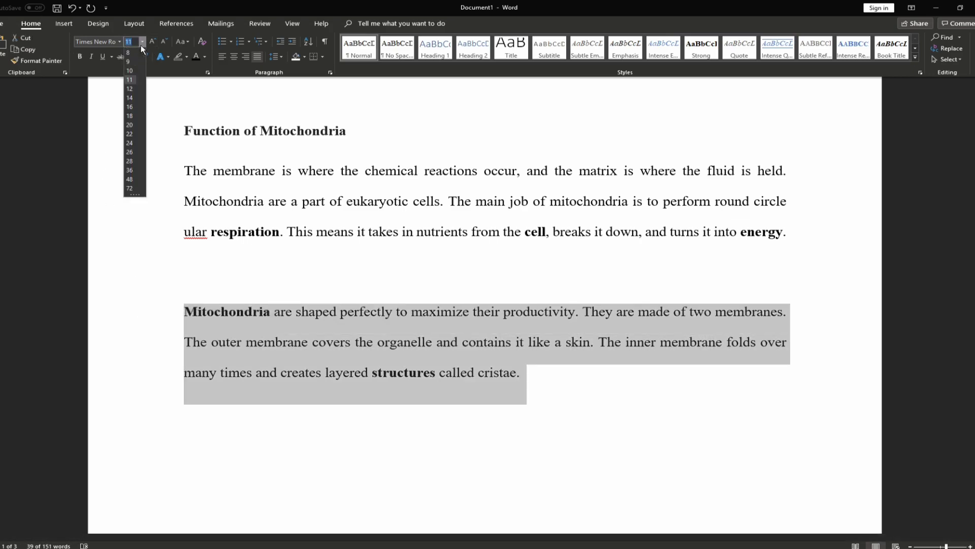
left_click(129, 106)
left_click(118, 41)
left_click(100, 123)
left_click(204, 56)
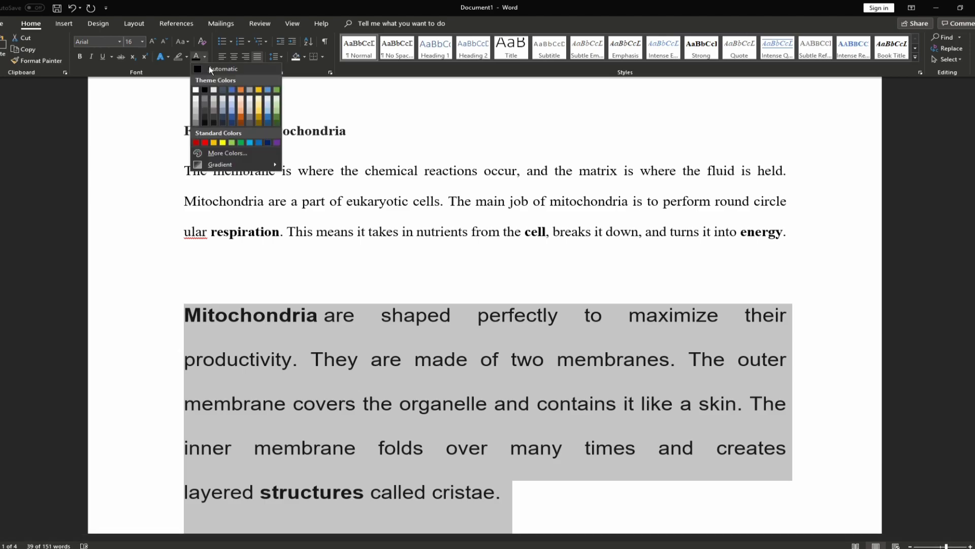
left_click(225, 92)
left_click(186, 56)
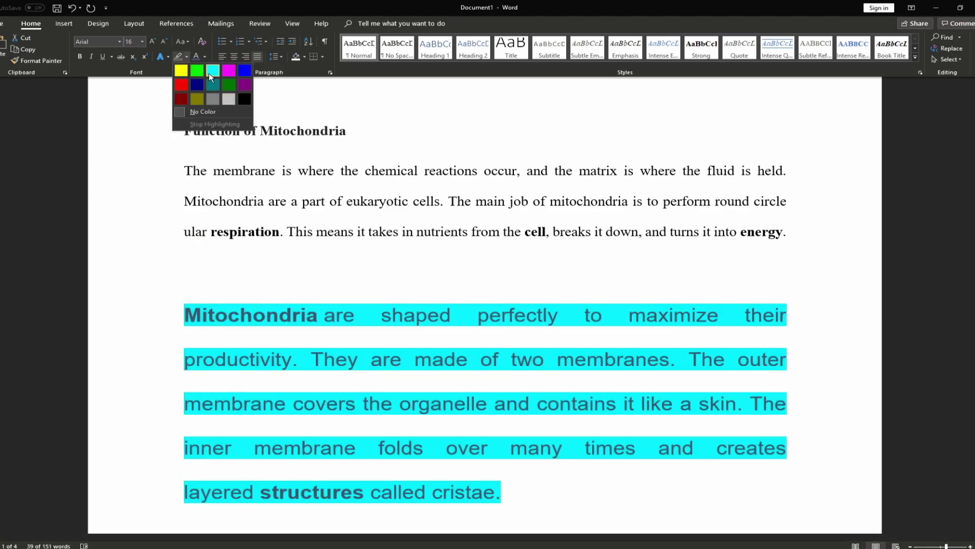
left_click(209, 72)
Copy the first paragraph's formatting with Format Painter and paint it over the cyan paragraph
left_click(392, 286)
scroll(392, 286, "down", 1)
left_click_drag(791, 190, 183, 129)
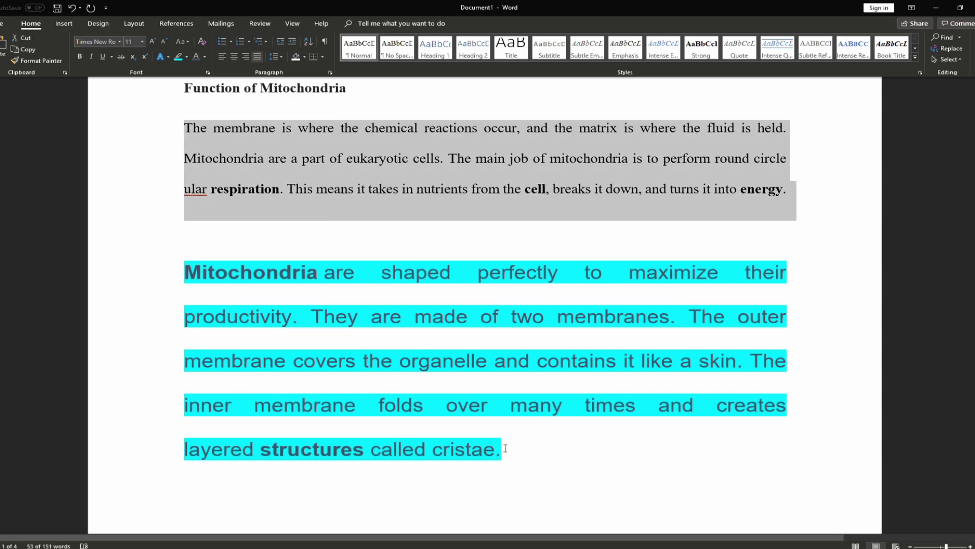
left_click_drag(515, 451, 184, 270)
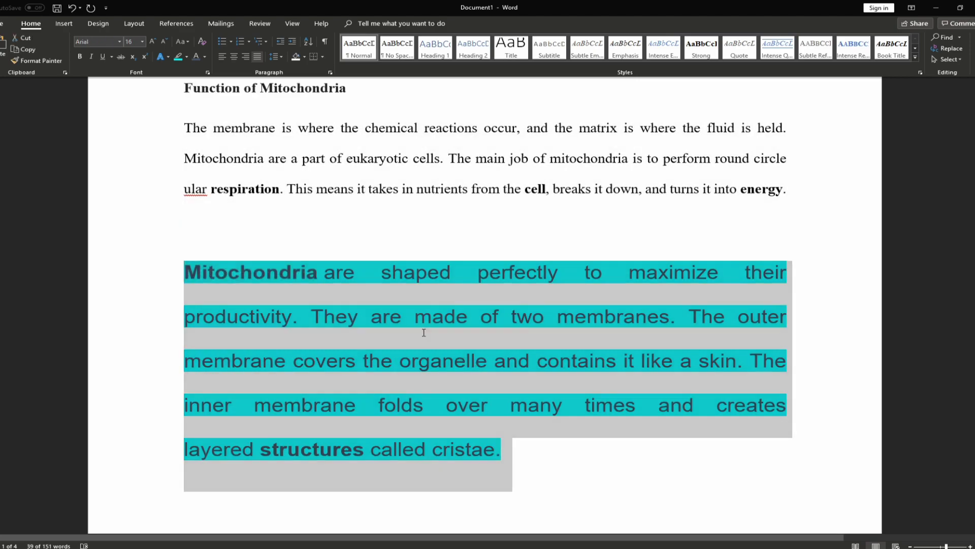
left_click(424, 333)
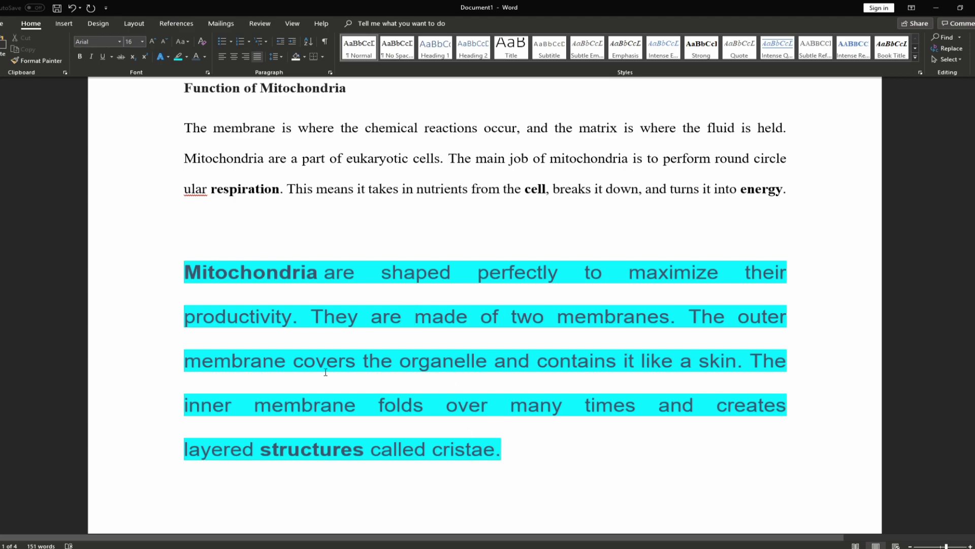
double_click(176, 288)
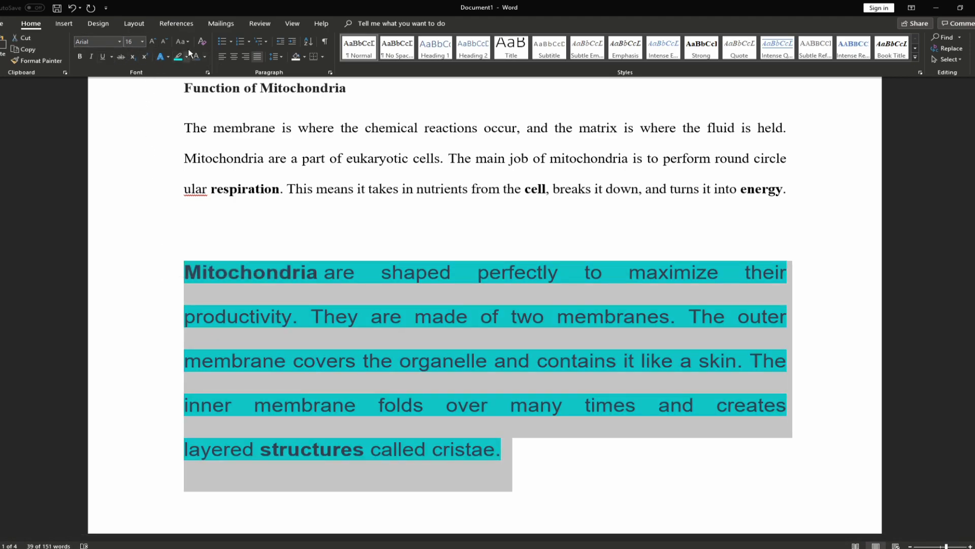
left_click(291, 171)
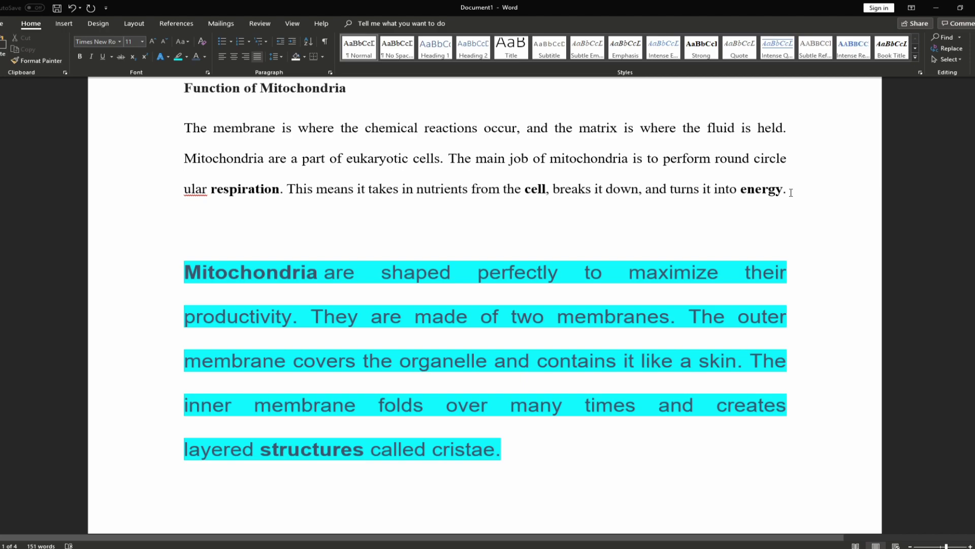
left_click_drag(791, 192, 147, 133)
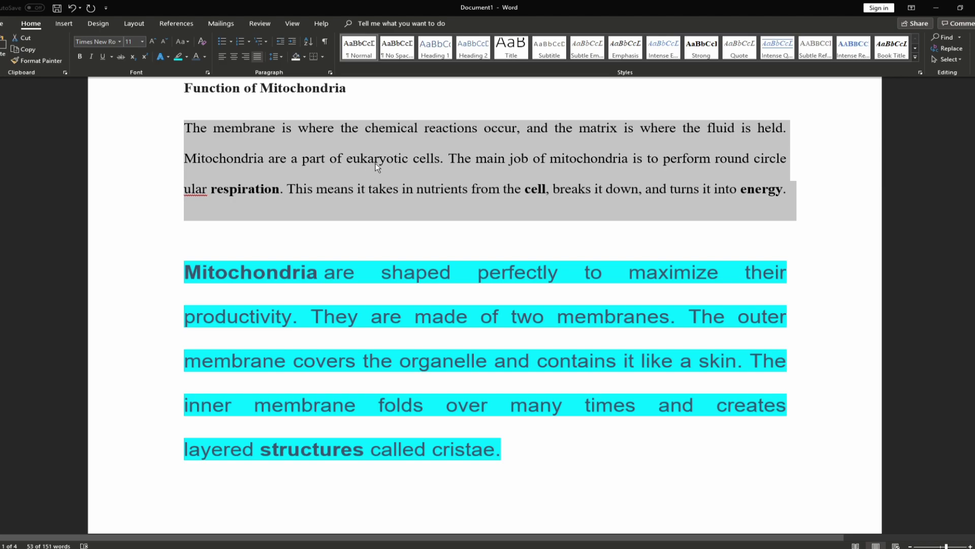
left_click(35, 61)
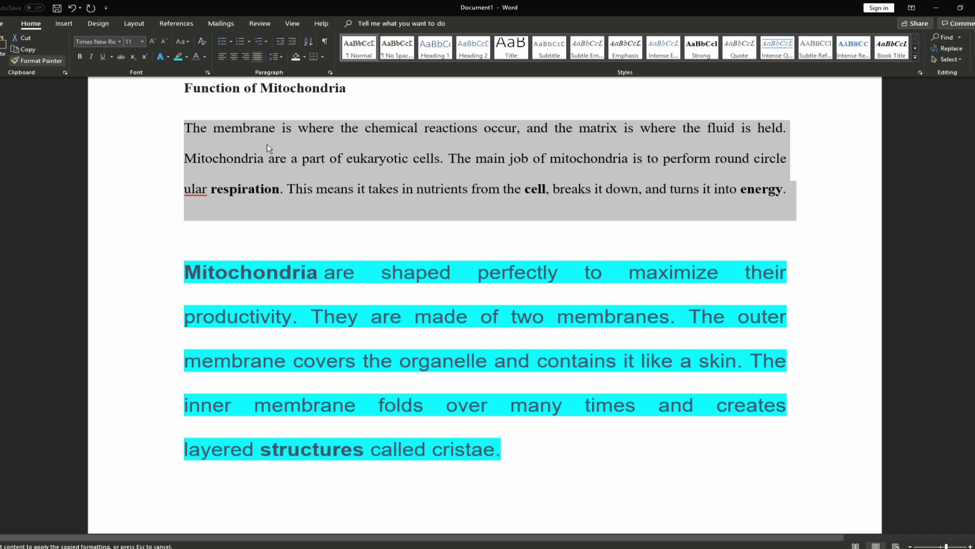
mouse_move(514, 453)
left_mouse_down()
mouse_move(383, 409)
mouse_move(187, 317)
mouse_move(191, 275)
left_mouse_up()
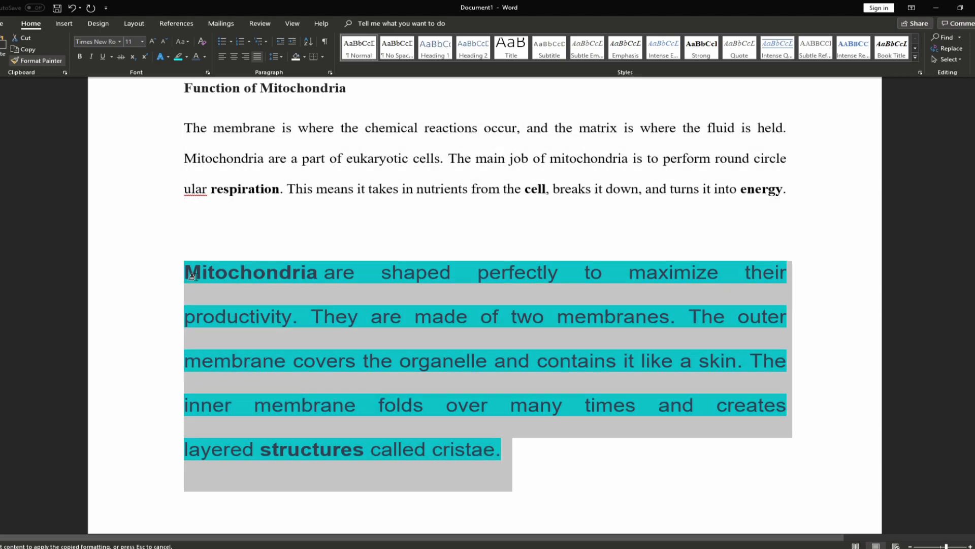
left_click_drag(191, 276, 196, 276)
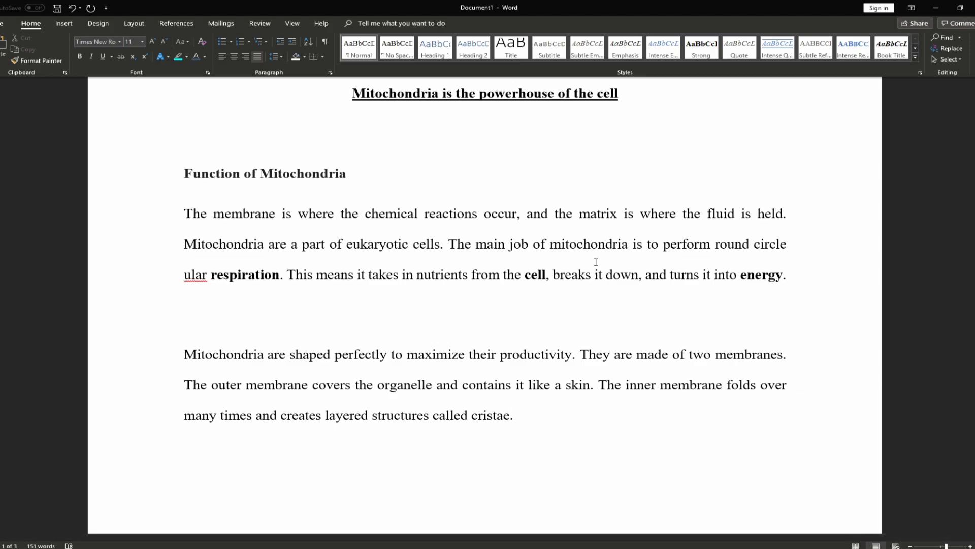
Insert a Bottom of Page 'Plain Number 2' centred page number from the Insert tab
left_click(63, 24)
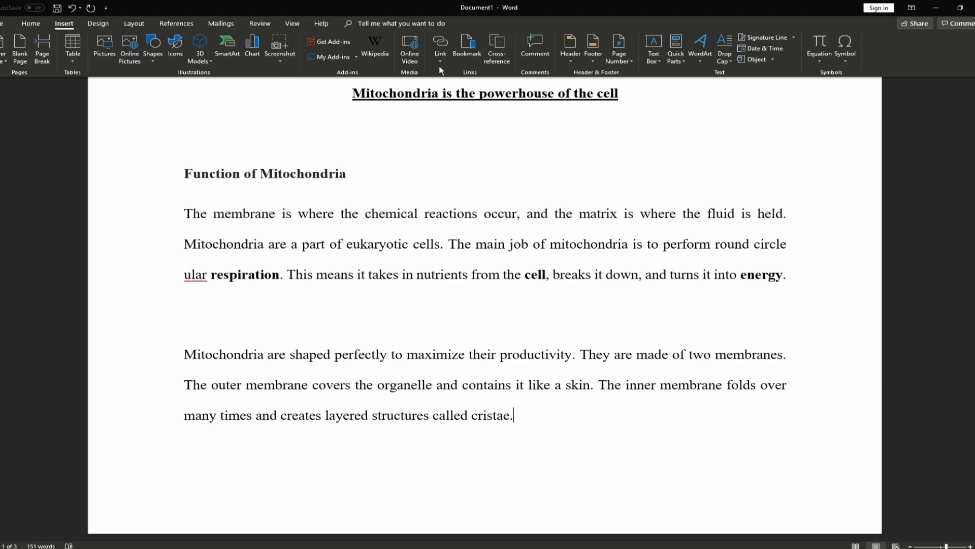
left_click(626, 64)
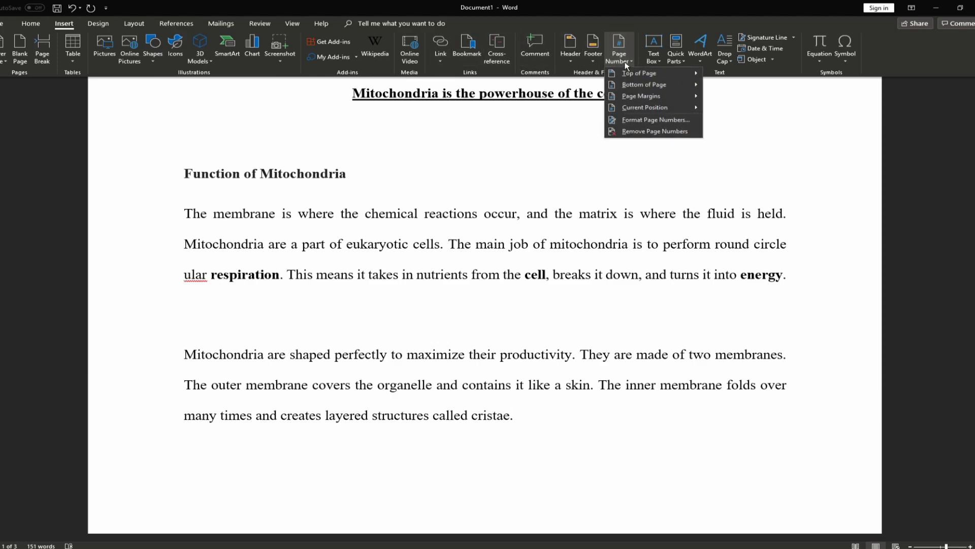
mouse_move(641, 73)
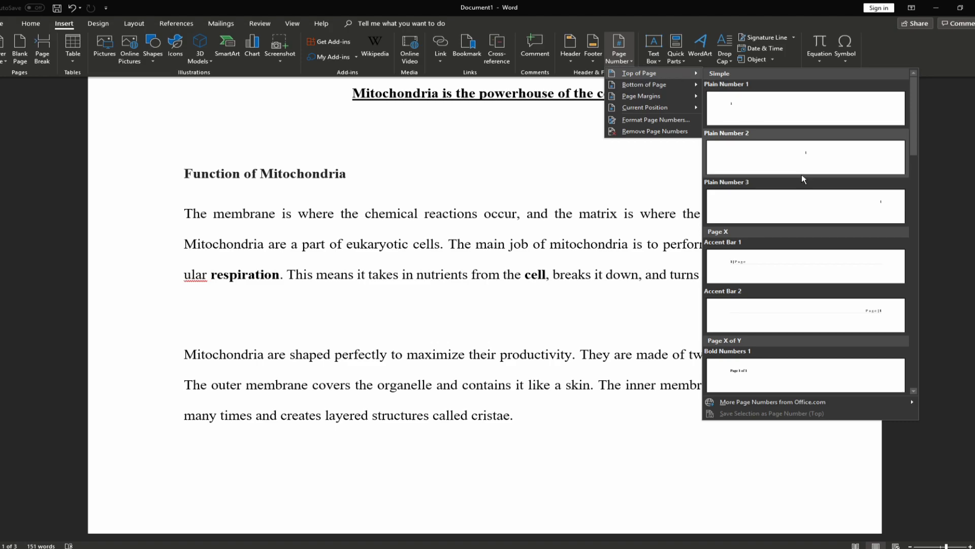
scroll(775, 214, "down", 3)
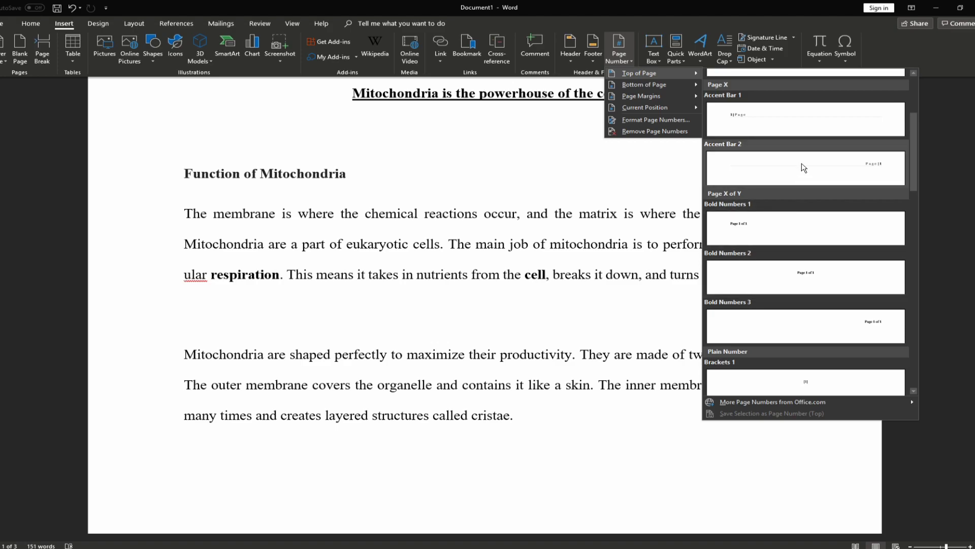
scroll(802, 165, "up", 3)
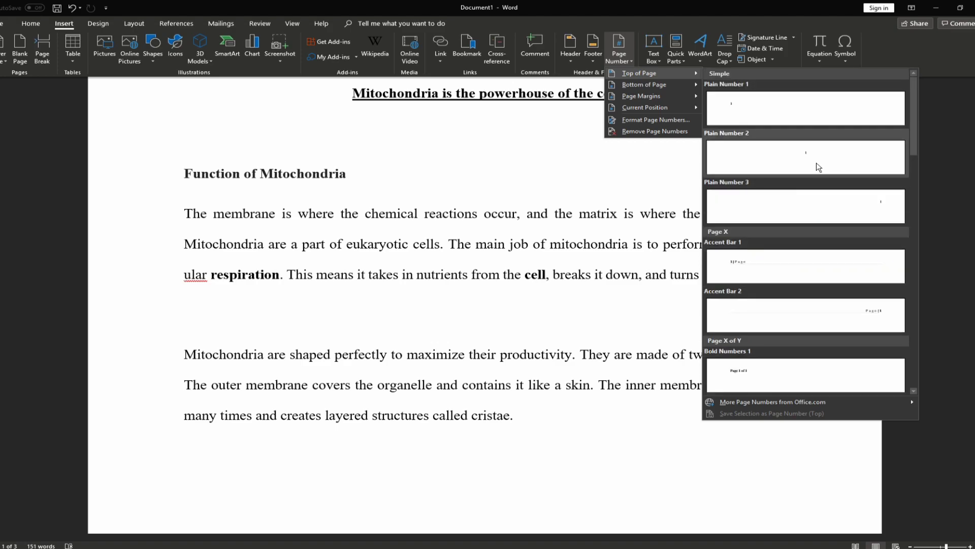
scroll(801, 164, "down", 6)
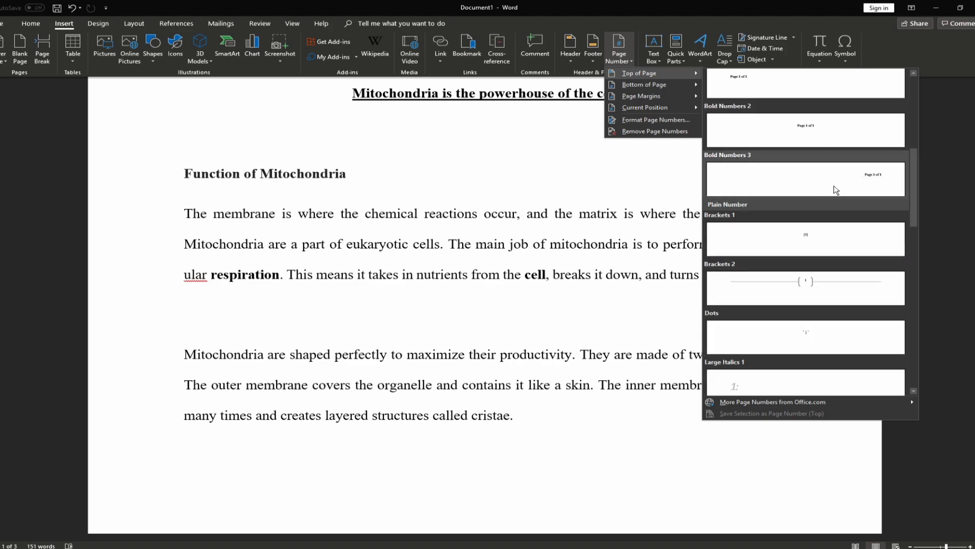
scroll(800, 239, "down", 3)
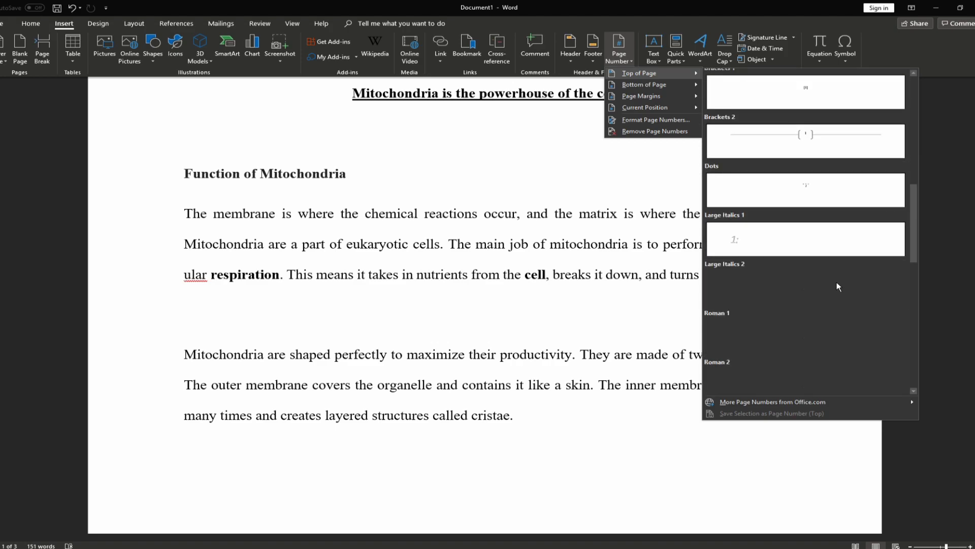
scroll(798, 242, "up", 9)
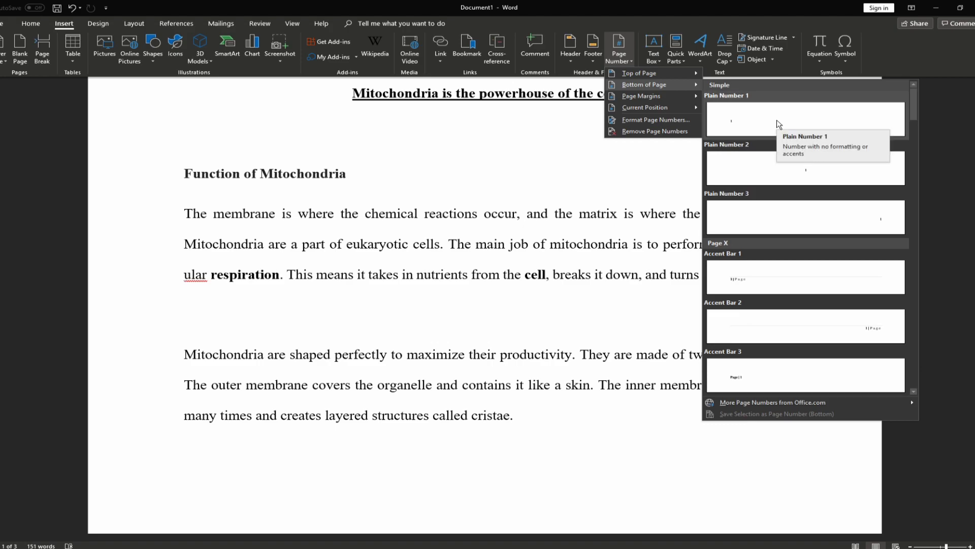
left_click(807, 175)
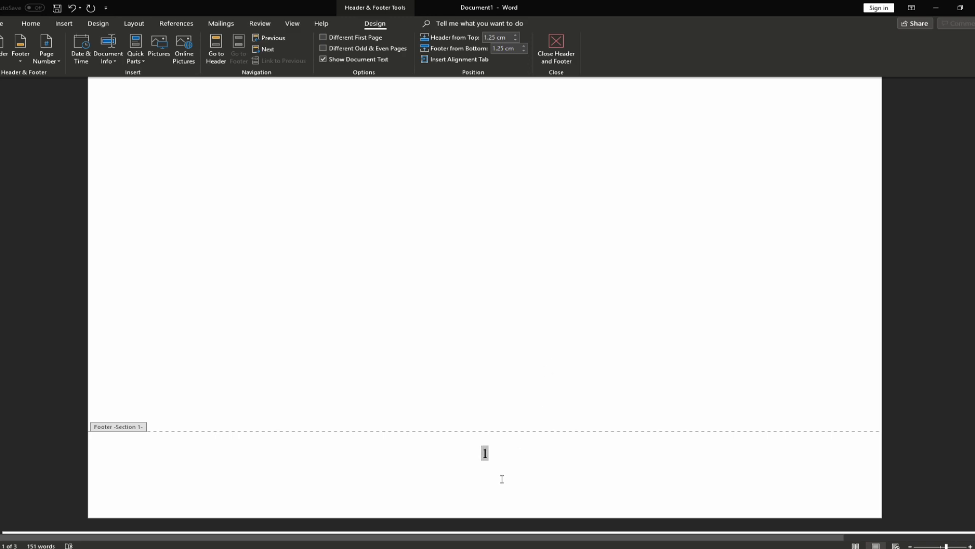
Select the footer page number 1 and keep its font as Times New Roman
left_click_drag(482, 458, 493, 459)
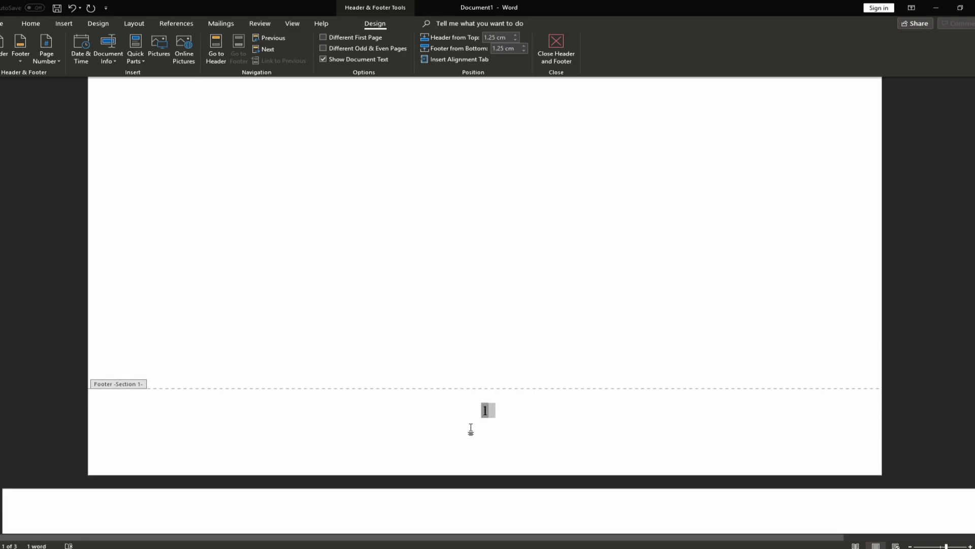
left_click(29, 24)
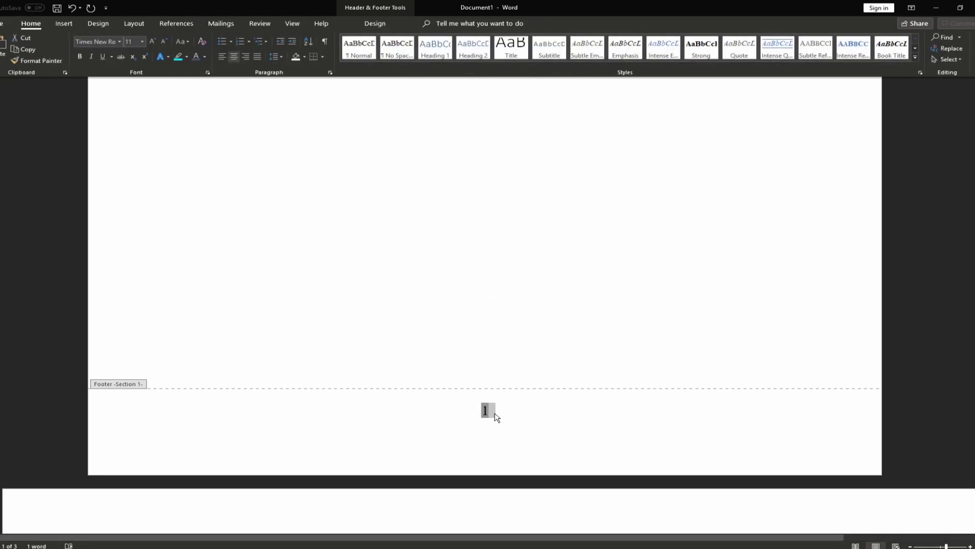
left_click(471, 422)
left_click_drag(500, 417, 467, 412)
left_click(119, 42)
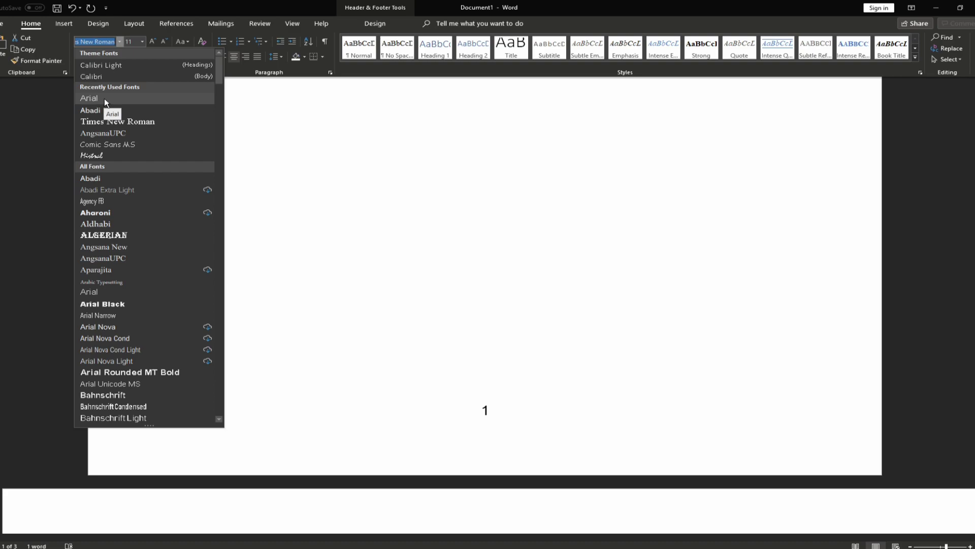
left_click(129, 122)
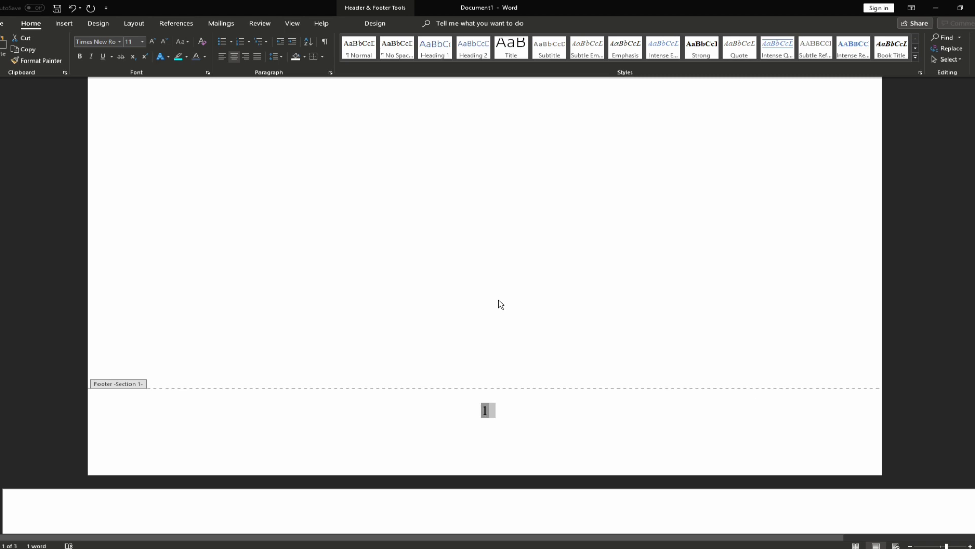
double_click(453, 301)
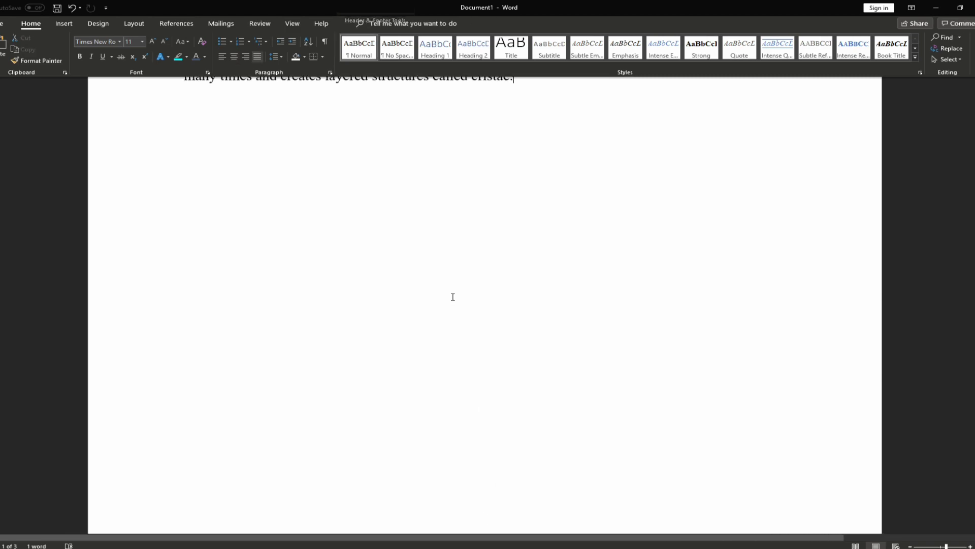
scroll(518, 294, "down", 5)
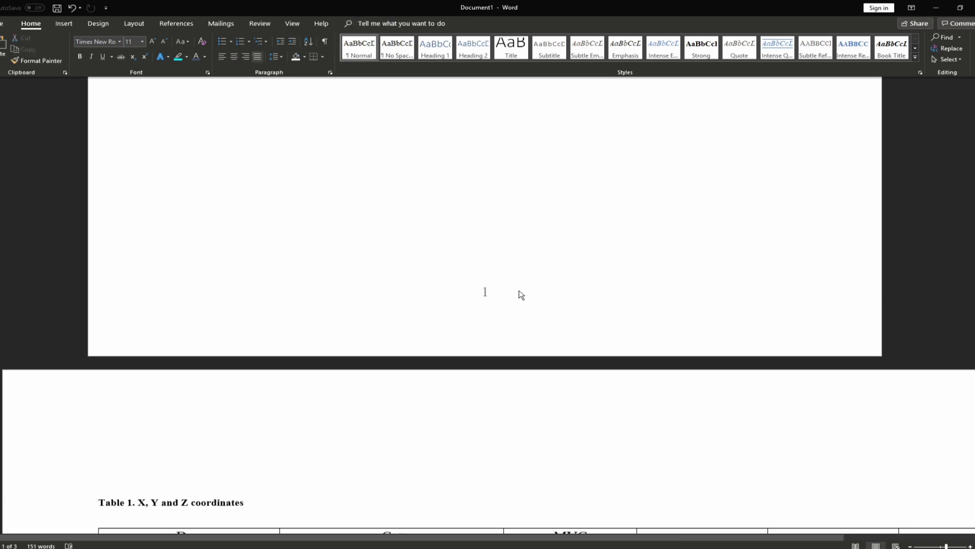
double_click(486, 294)
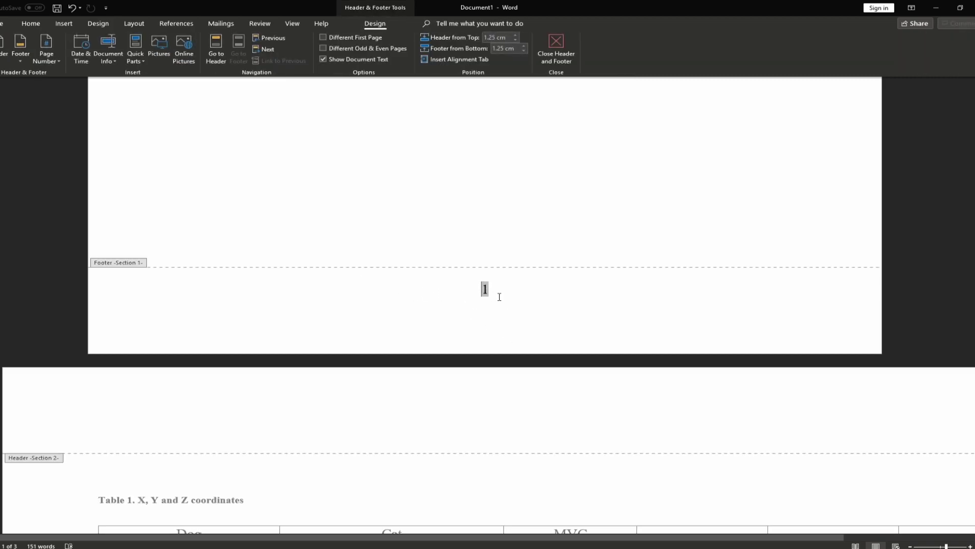
left_click_drag(495, 293, 477, 299)
left_click(540, 278)
left_click(542, 290)
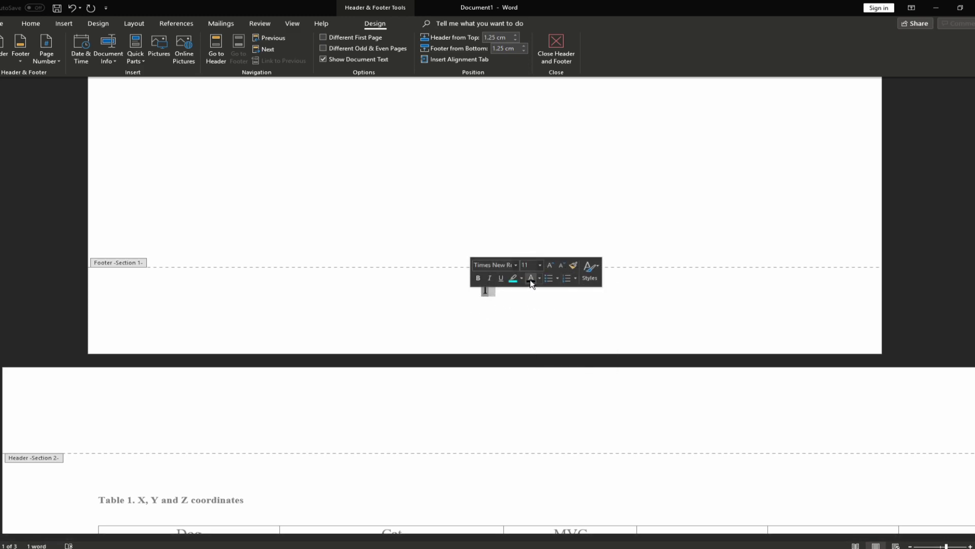
key("Escape")
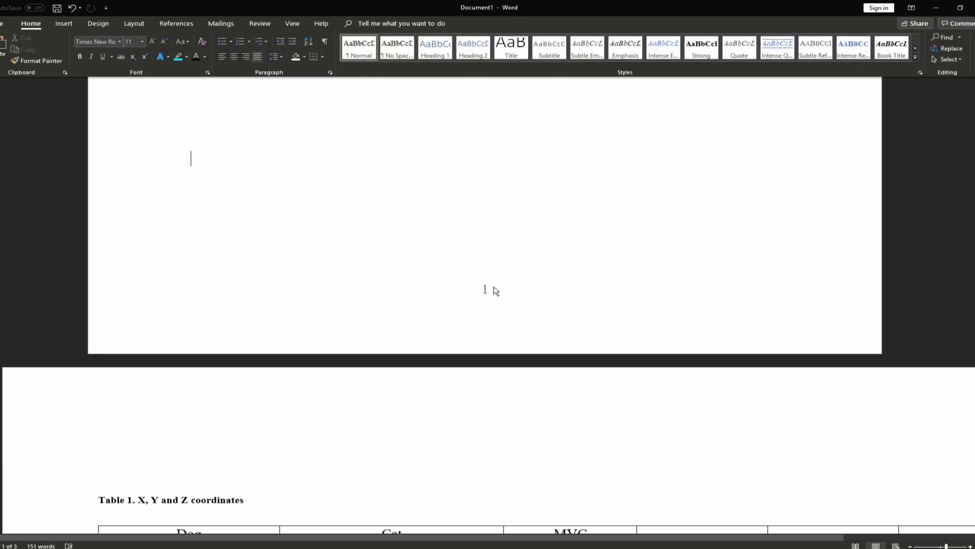
scroll(501, 363, "up", 1)
scroll(501, 363, "up", 3)
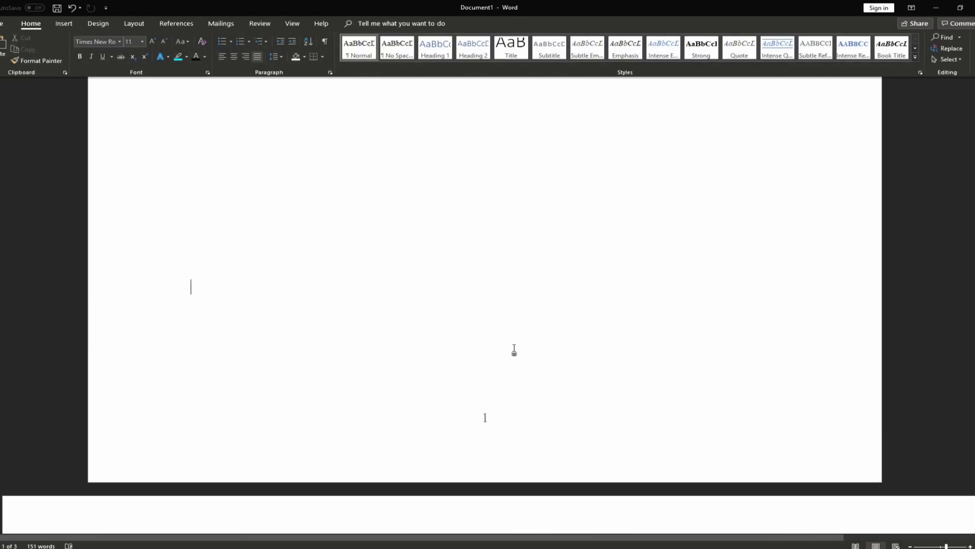
double_click(485, 419)
key("Delete")
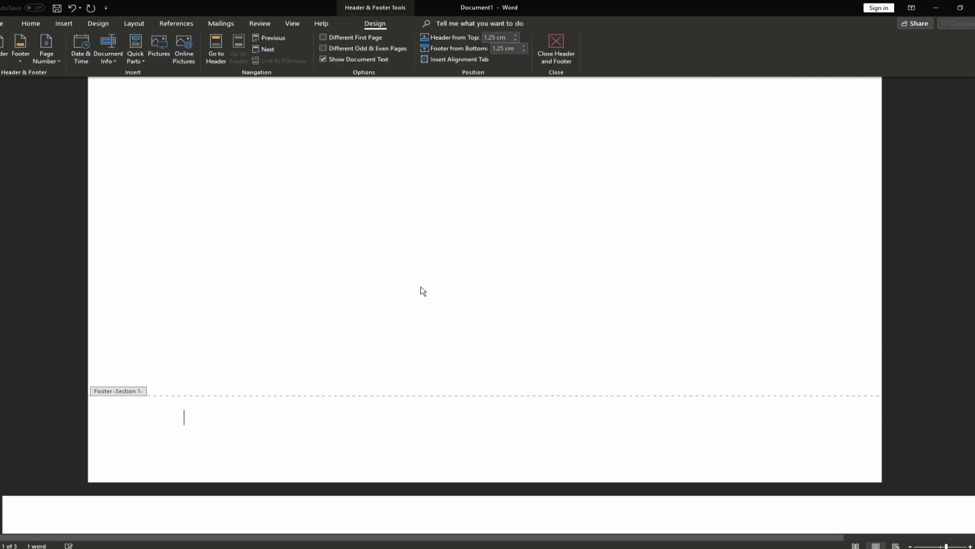
double_click(416, 290)
scroll(483, 330, "down", 8)
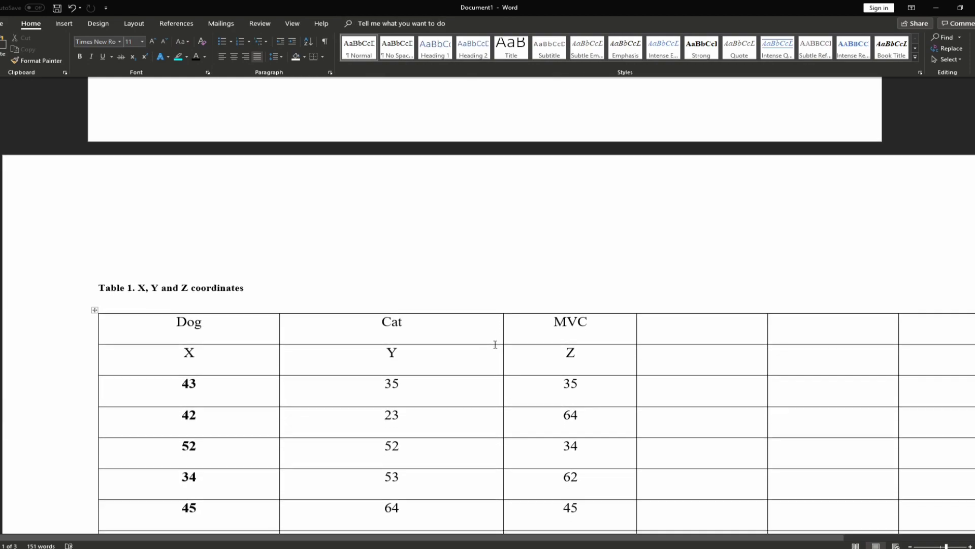
scroll(495, 344, "down", 15)
scroll(488, 386, "up", 6)
scroll(409, 344, "down", 6)
scroll(413, 345, "up", 5)
scroll(435, 392, "down", 2)
key("ctrl+z")
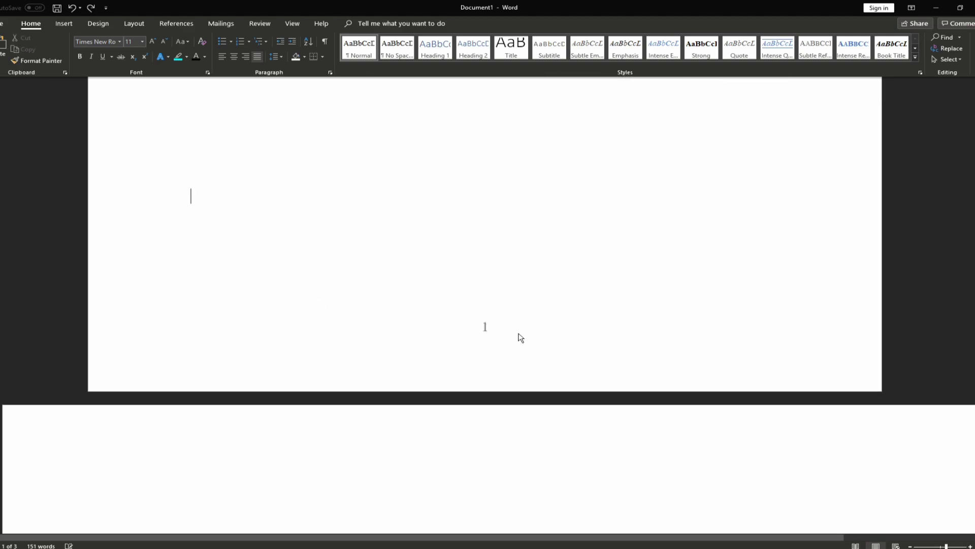
scroll(316, 185, "up", 10)
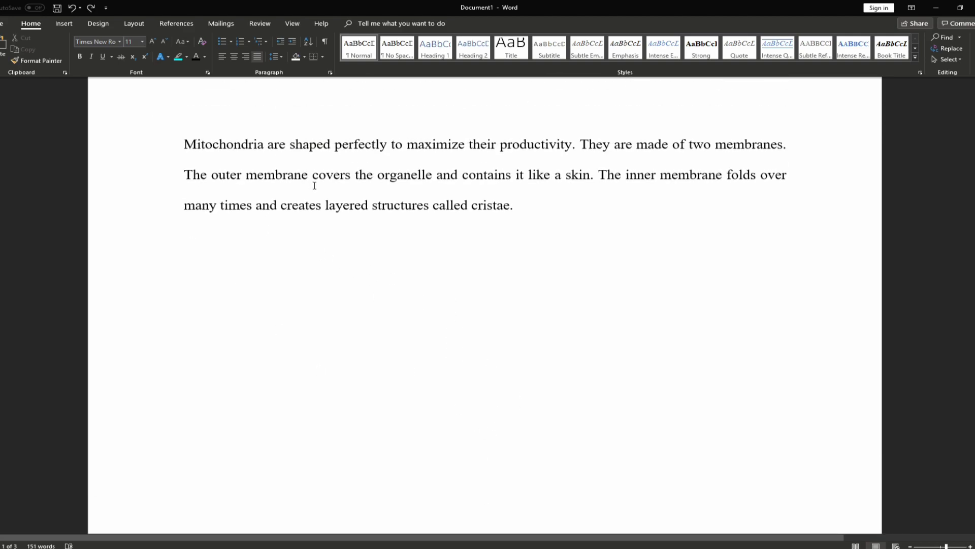
Insert the Blank (Three Columns) header design from the Insert tab
left_click(64, 23)
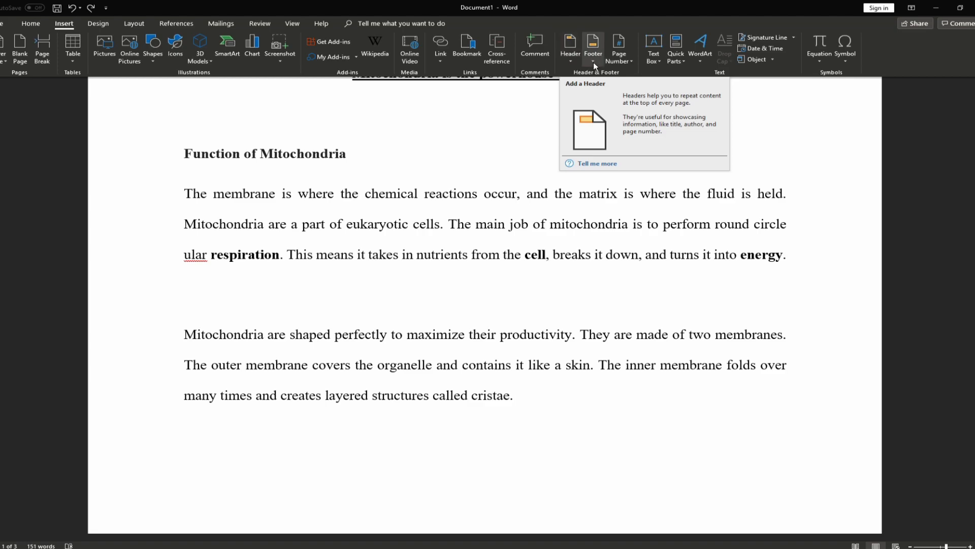
left_click(570, 60)
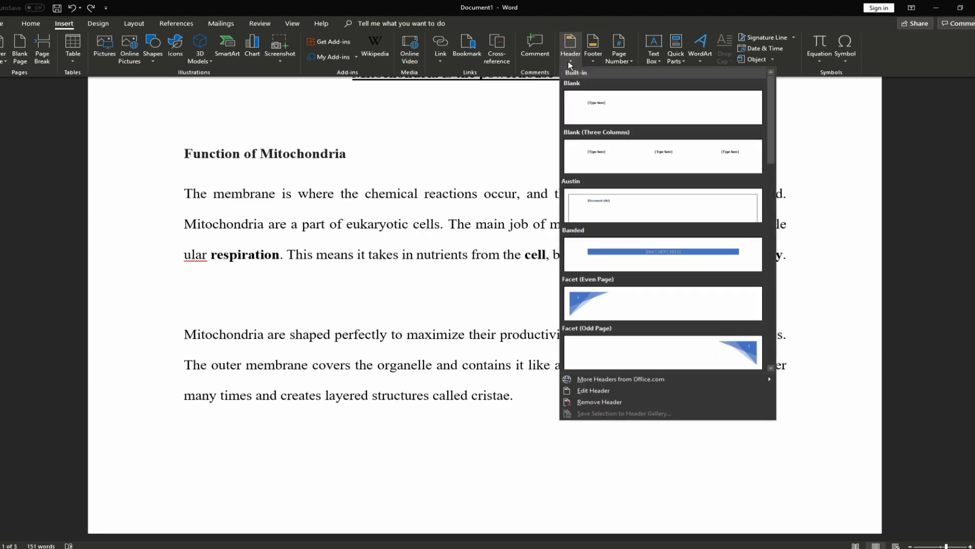
left_click(607, 159)
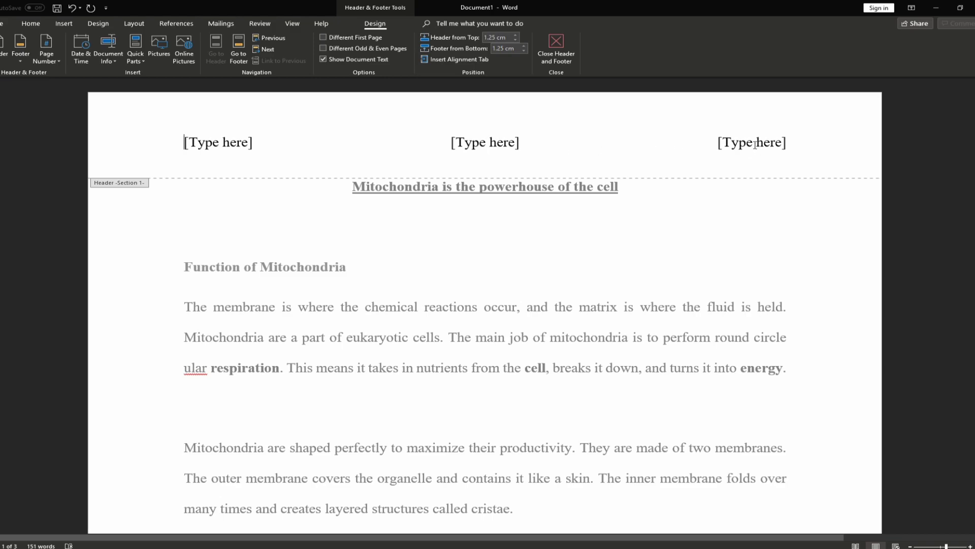
Put 'SID -' plus the pasted student ID left and 'Advanced Research Methods' centre
left_click(204, 144)
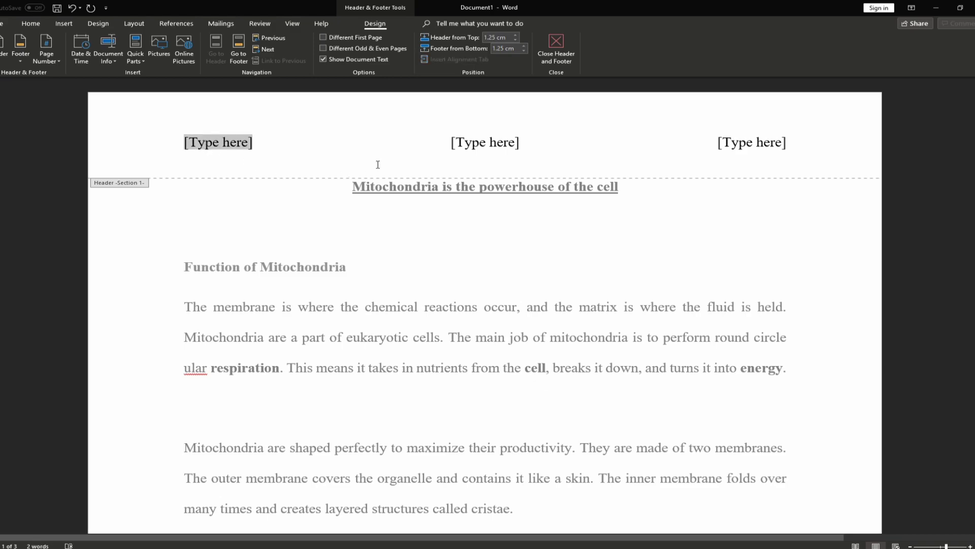
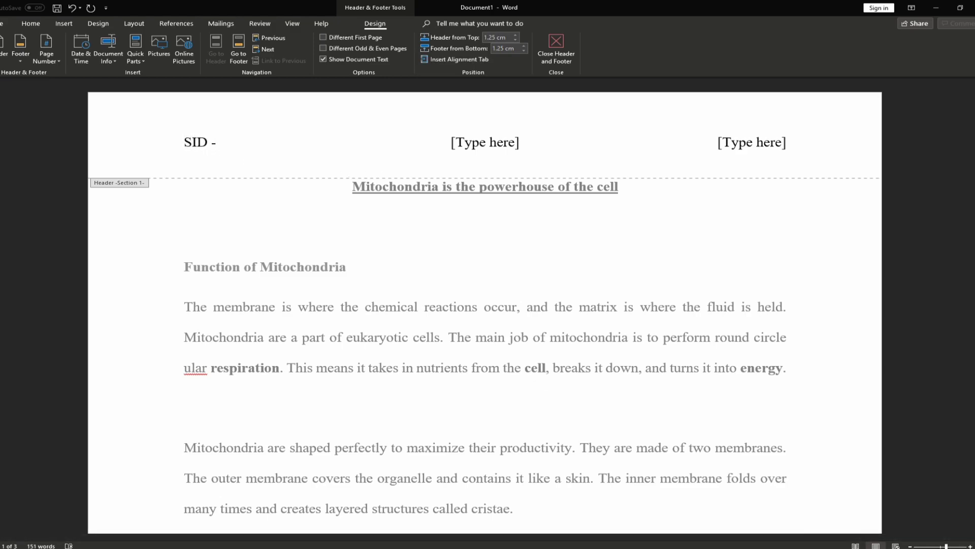
left_click(474, 144)
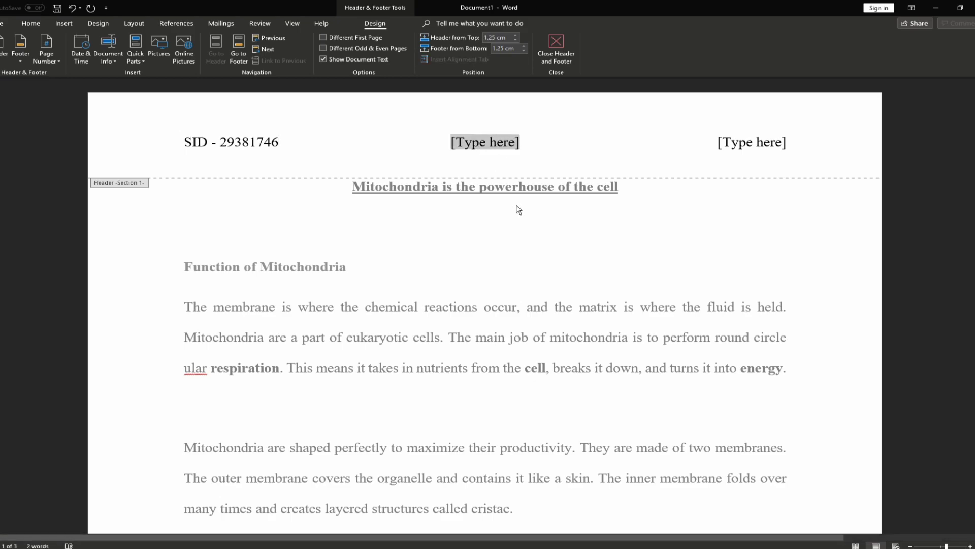
type("Advance")
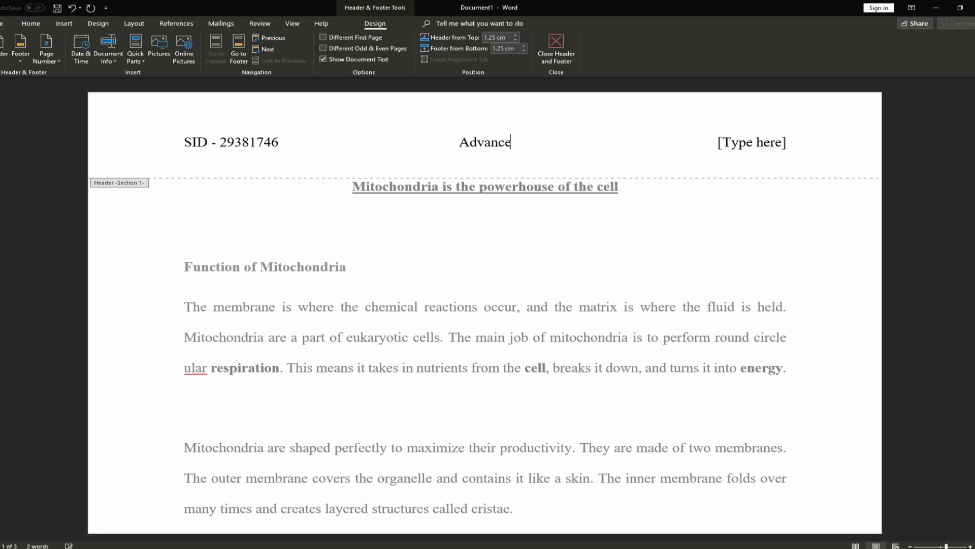
type("d Research Methods")
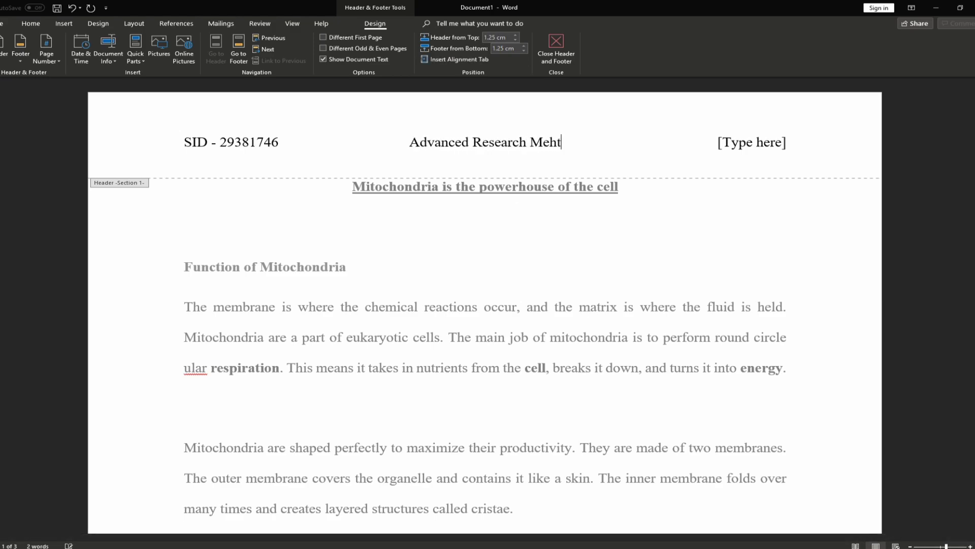
Enter 'Deadline: 08 January 2019' in the right header slot and select the header text
left_click(752, 143)
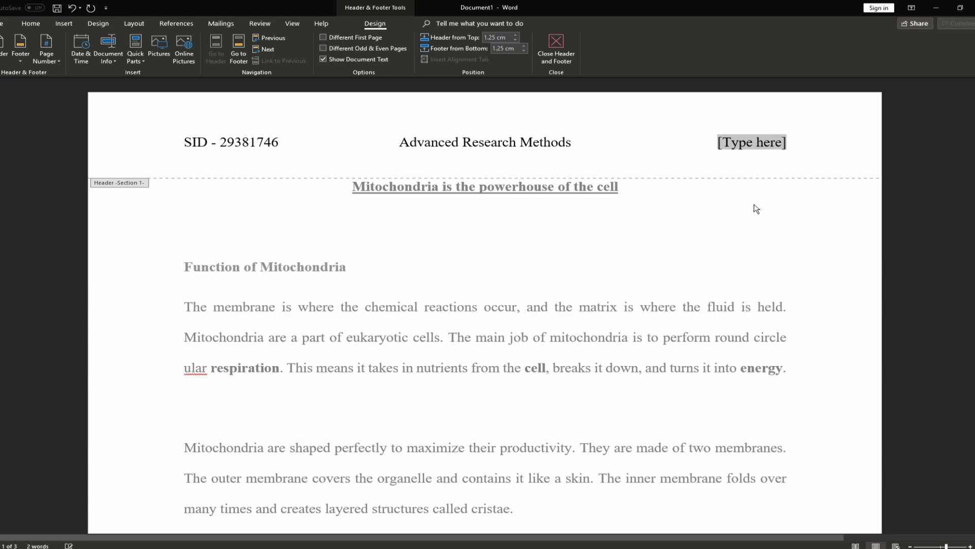
type("08")
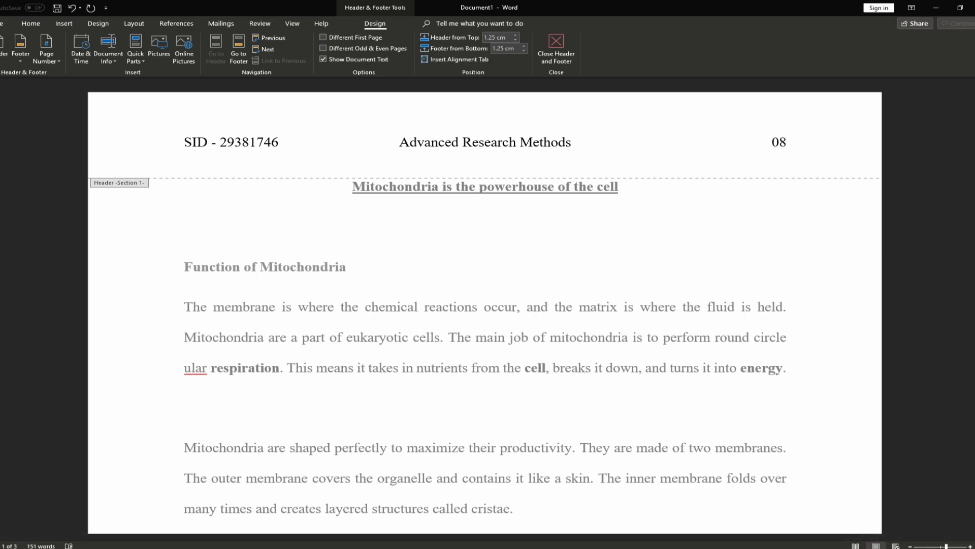
type(" January 2019")
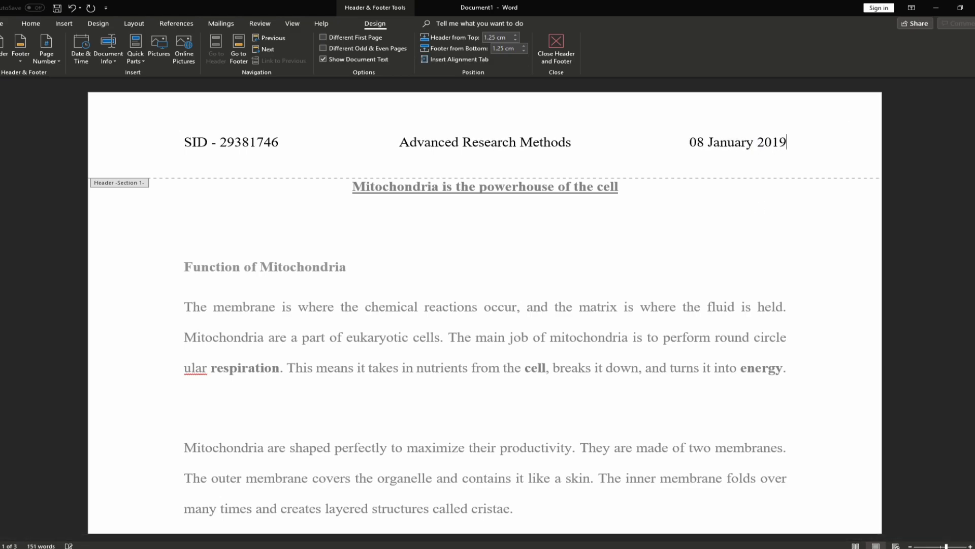
left_click_drag(690, 142, 738, 168)
left_click(691, 146)
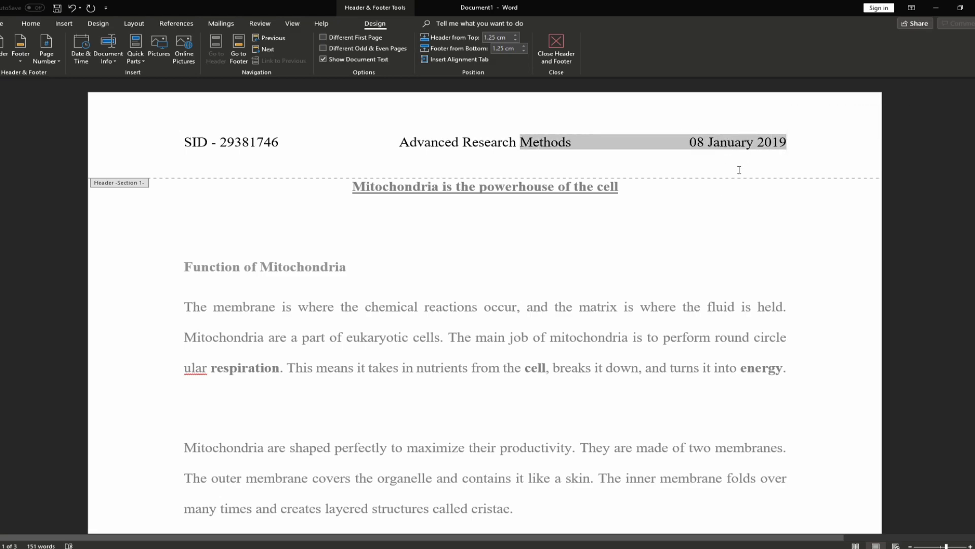
left_click(693, 144)
type("Deadline:")
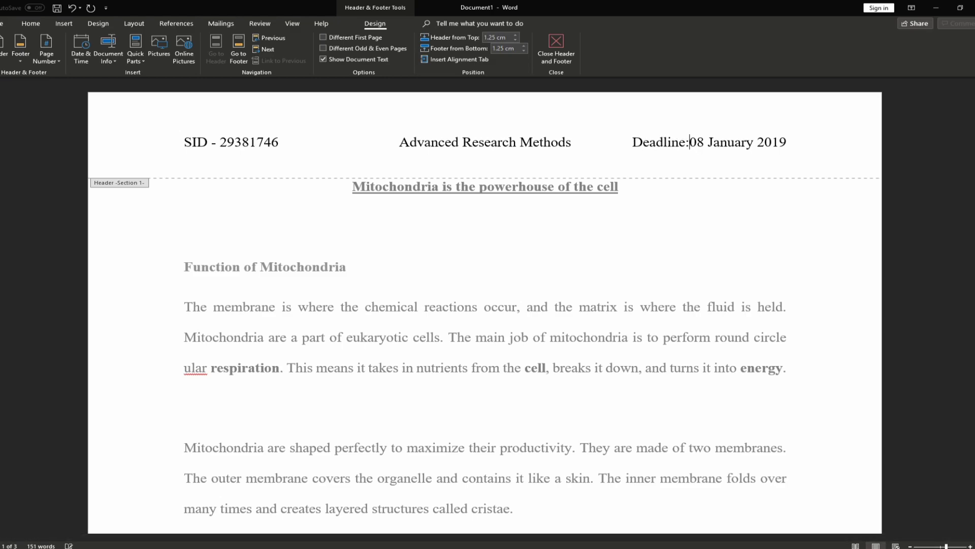
left_click_drag(797, 144, 221, 148)
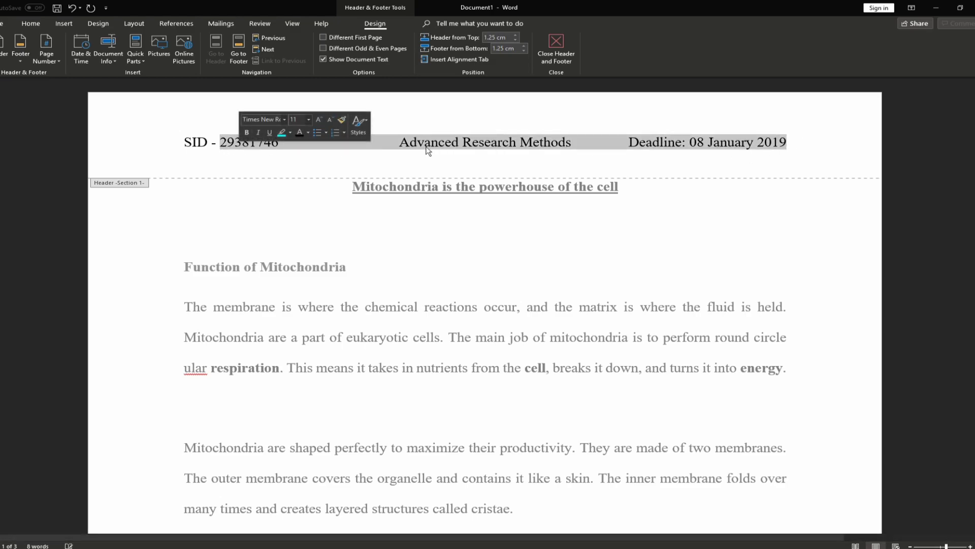
Select the whole three-part header line, shrink it to 8 pt, and return to the body
left_click(406, 152)
double_click(631, 217)
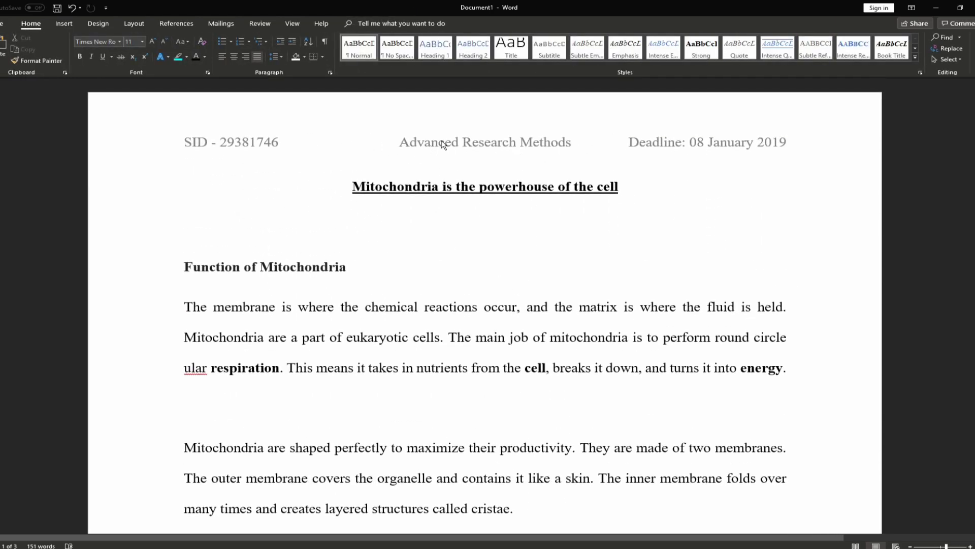
double_click(443, 145)
left_click_drag(790, 145, 173, 127)
left_click(31, 23)
left_click(276, 57)
left_click(294, 69)
left_click(165, 43)
left_click(165, 43)
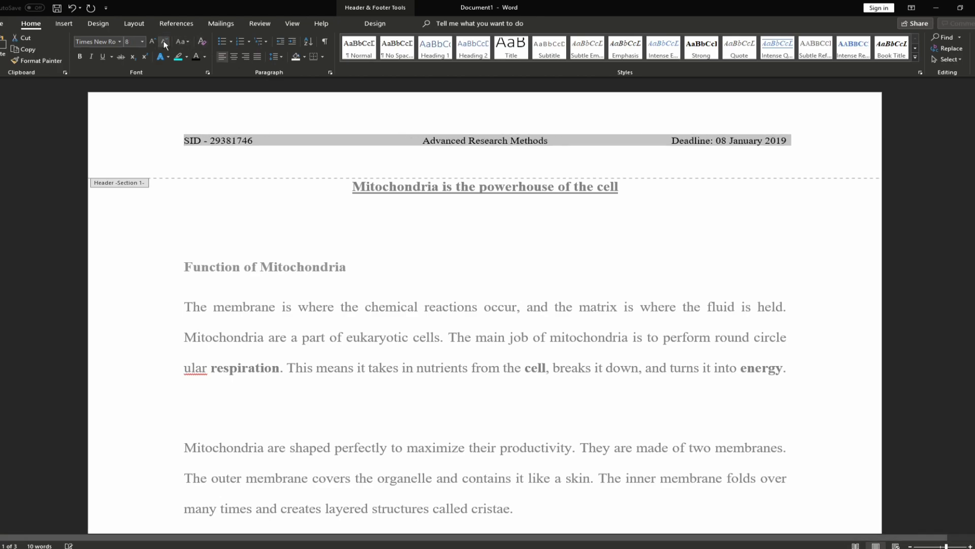
double_click(490, 196)
left_click(476, 277)
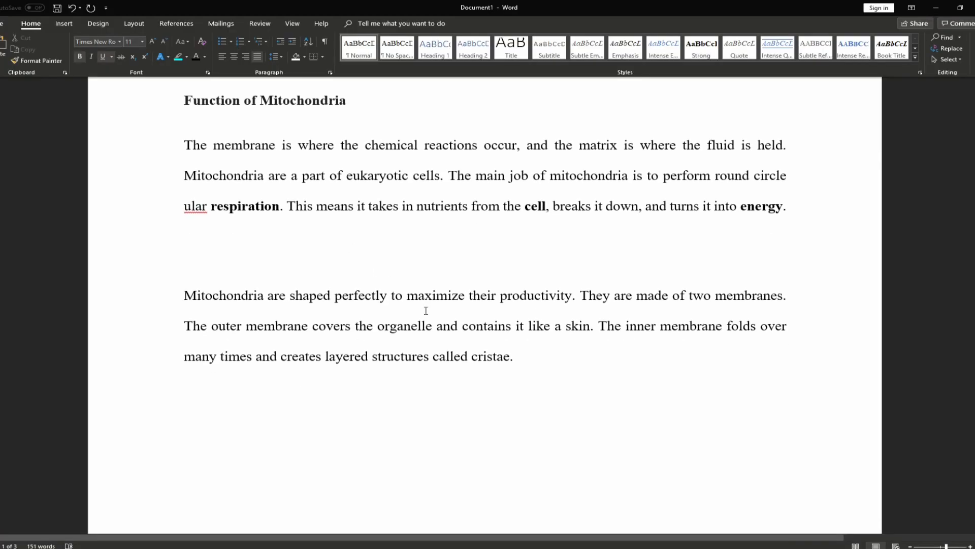
left_click(577, 382)
key("Return")
scroll(550, 368, "down", 2)
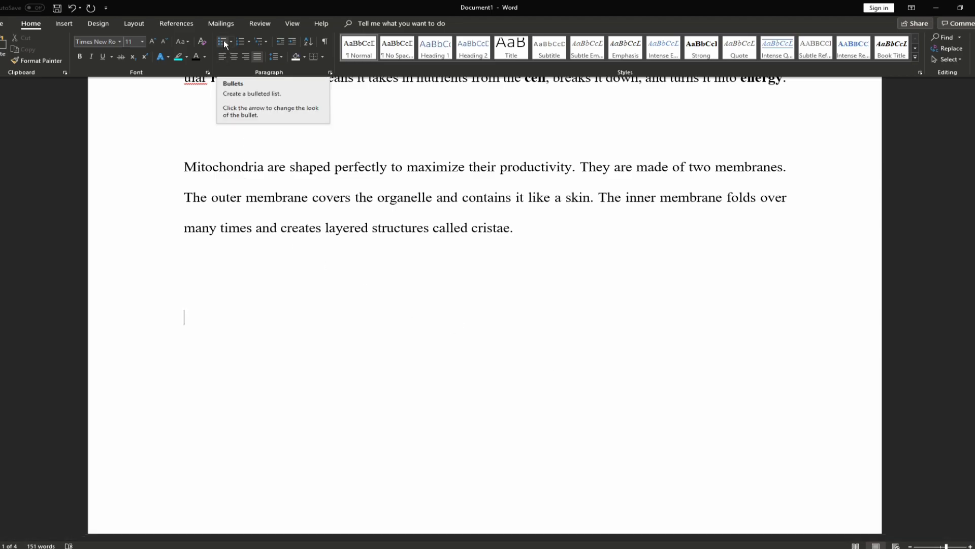
left_click(224, 42)
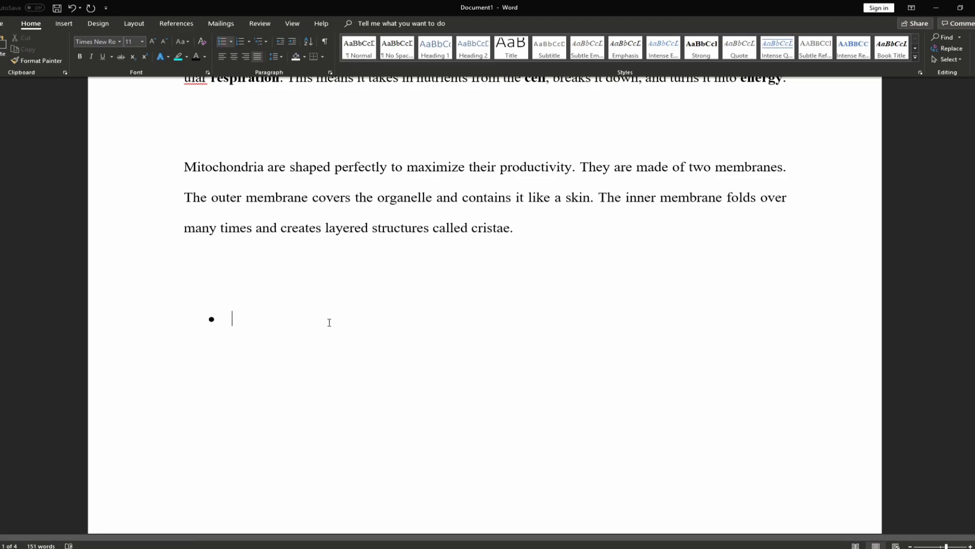
type("Cat")
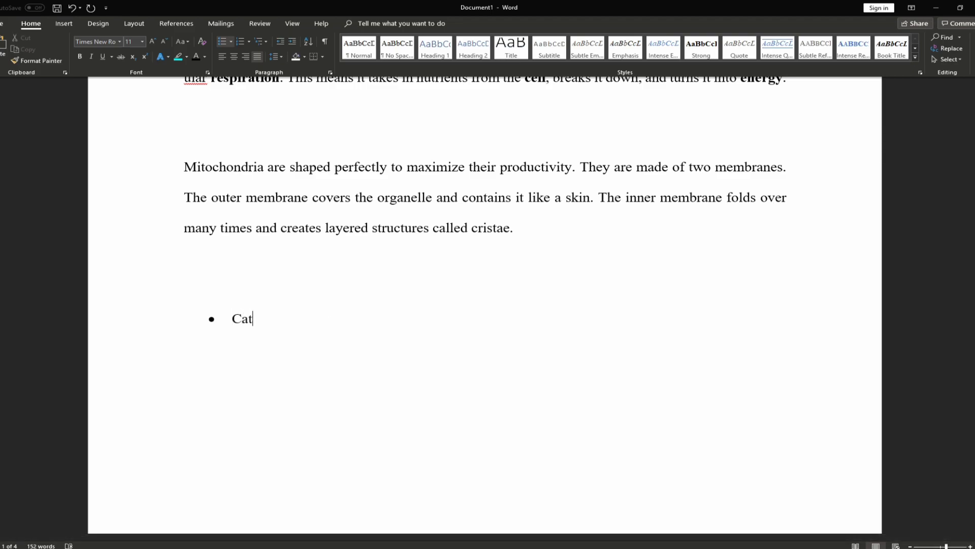
key("Return")
type("Dog")
key("Return")
type("Fish")
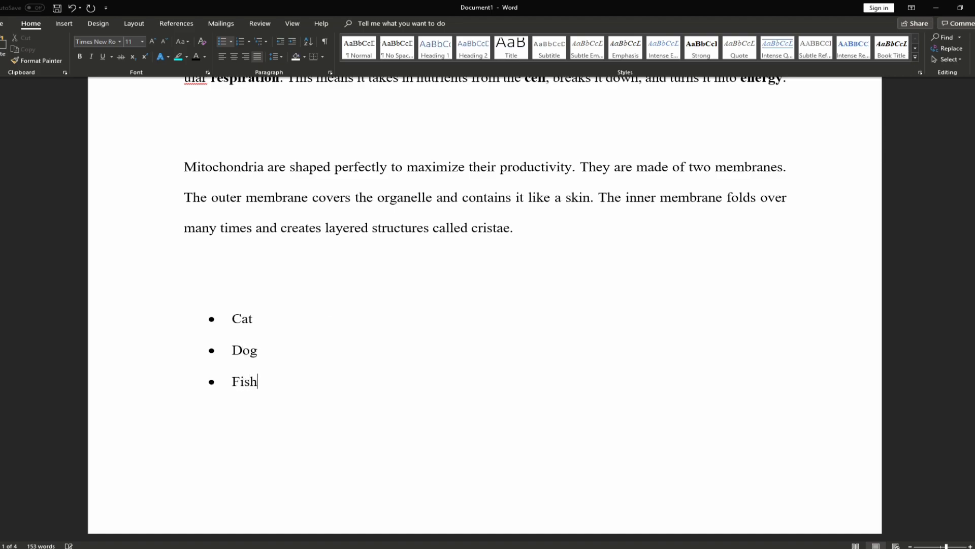
scroll(310, 306, "down", 2)
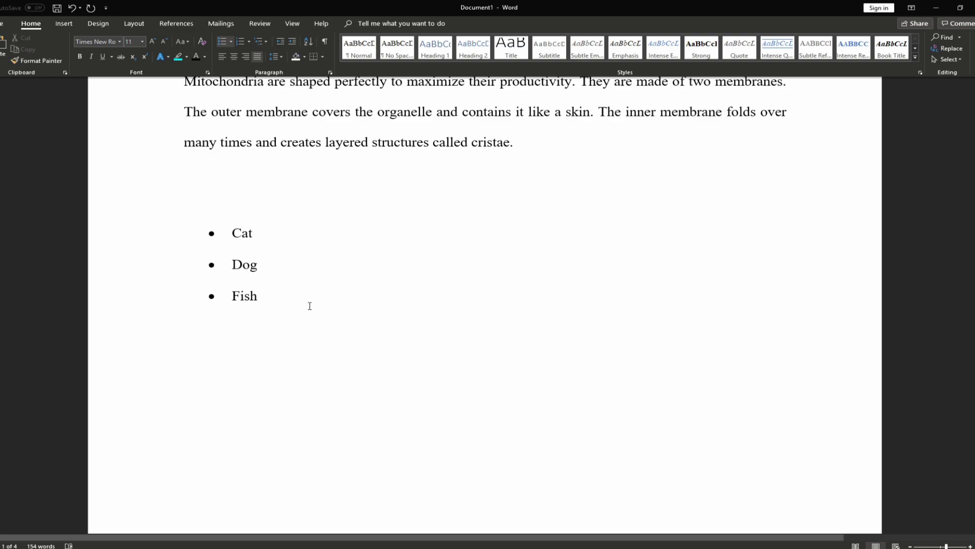
key("Return")
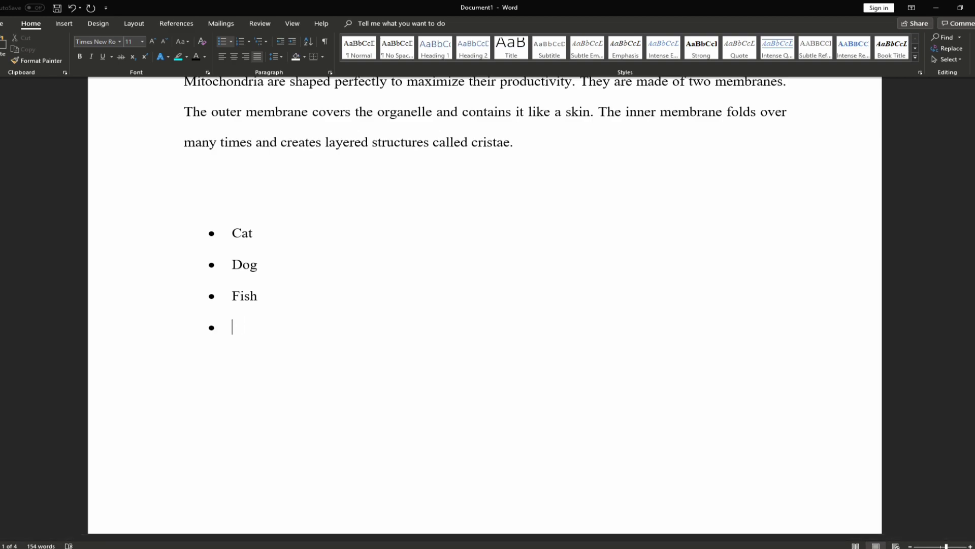
key("Return")
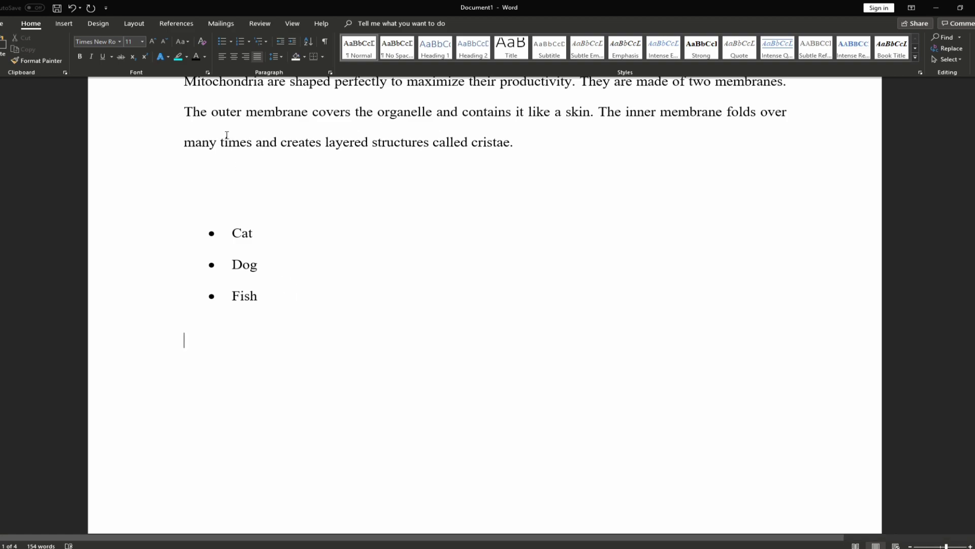
key("BackSpace")
key("BackSpace")
key("BackSpace")
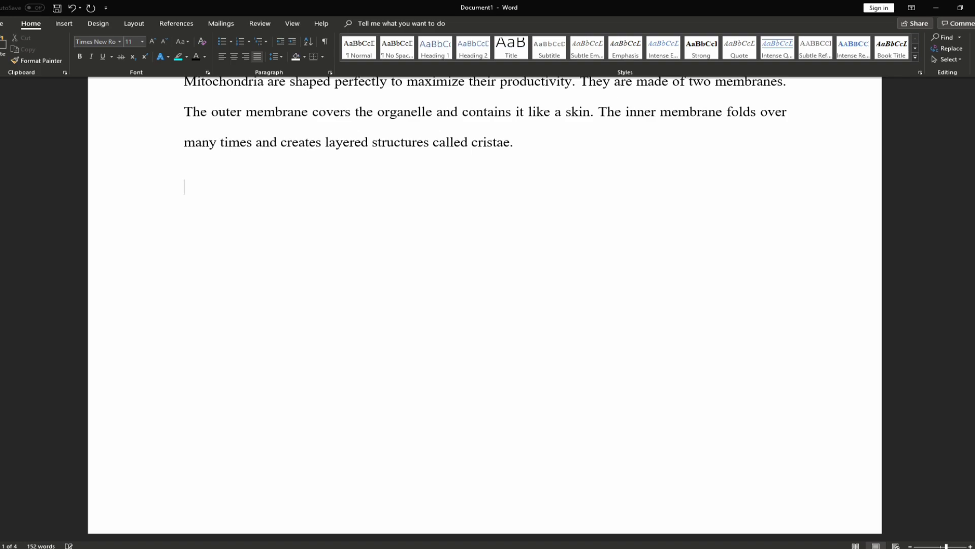
key("Return")
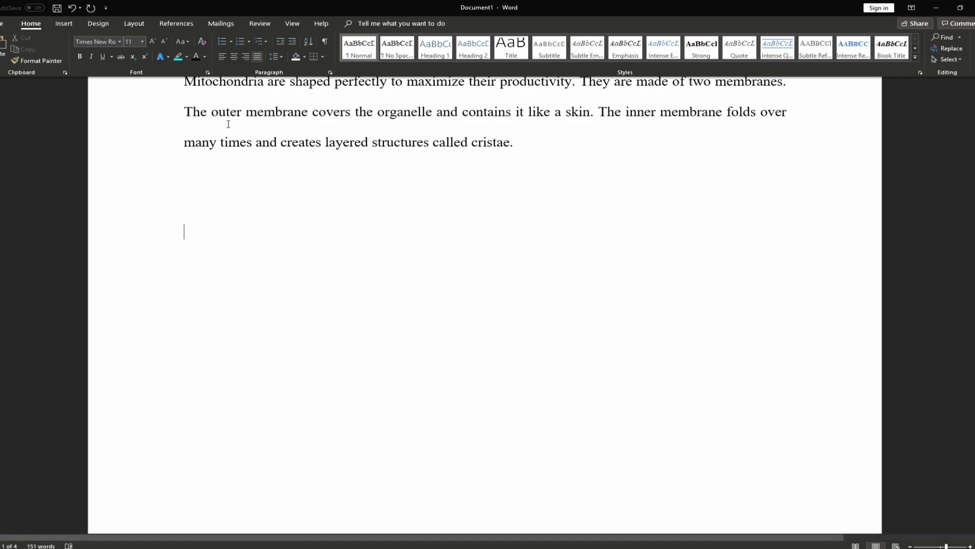
Browse the bullet styles, then apply Numbering to the empty line and view its formats
left_click(231, 45)
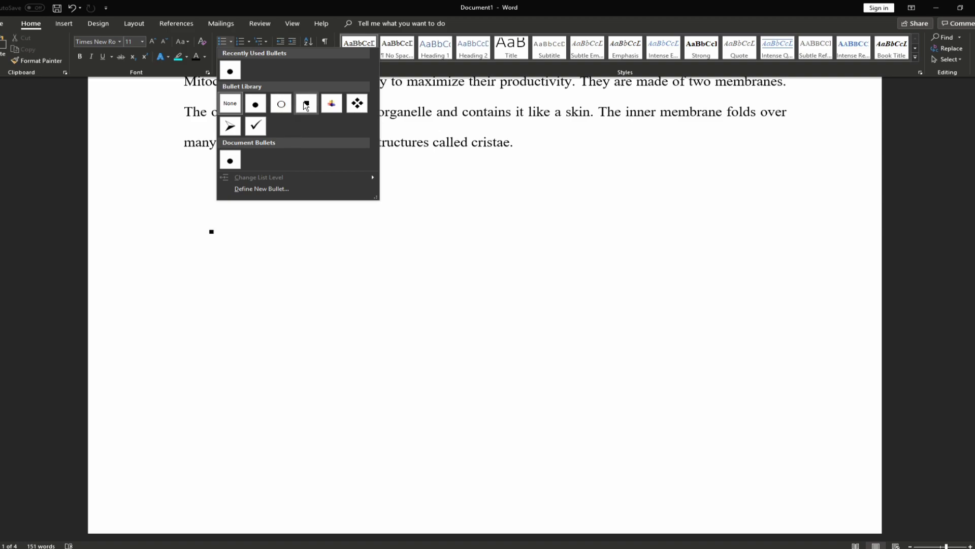
left_click(240, 44)
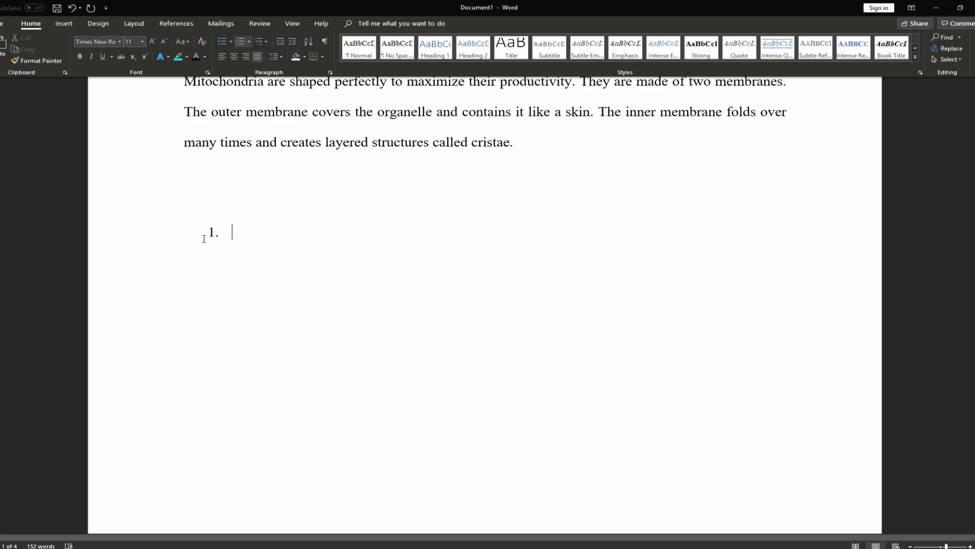
left_click(248, 41)
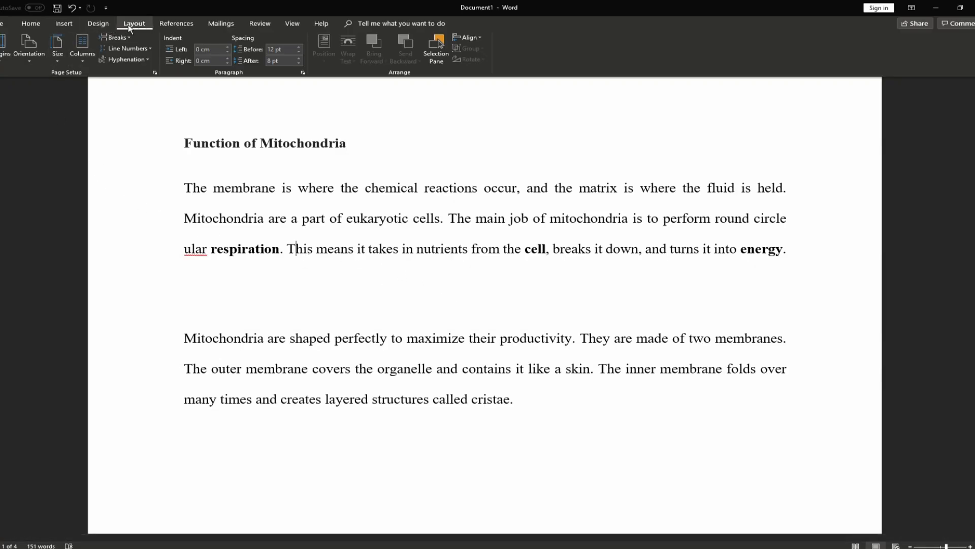
Try the Narrow, Normal and Moderate page margin presets in turn
left_click(2, 63)
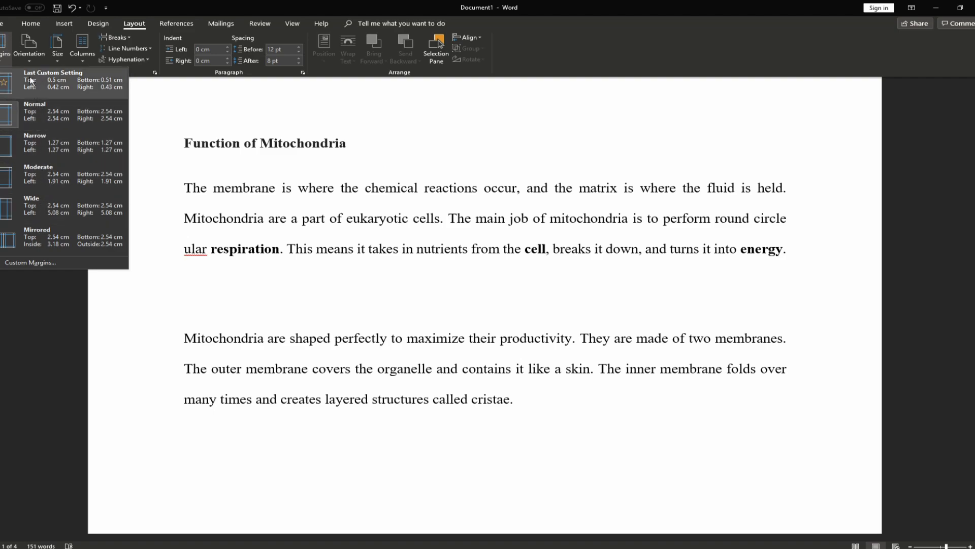
left_click(41, 143)
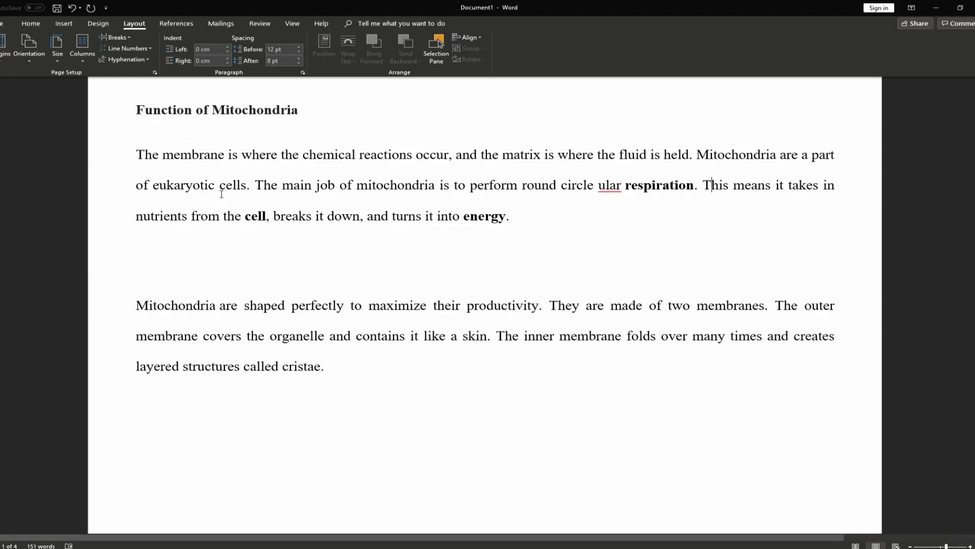
scroll(137, 237, "up", 2)
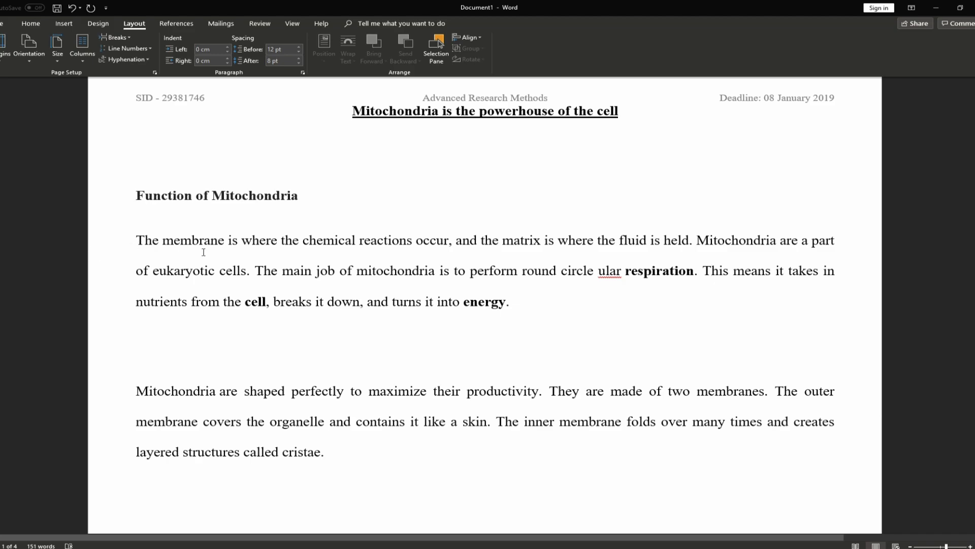
left_click(6, 61)
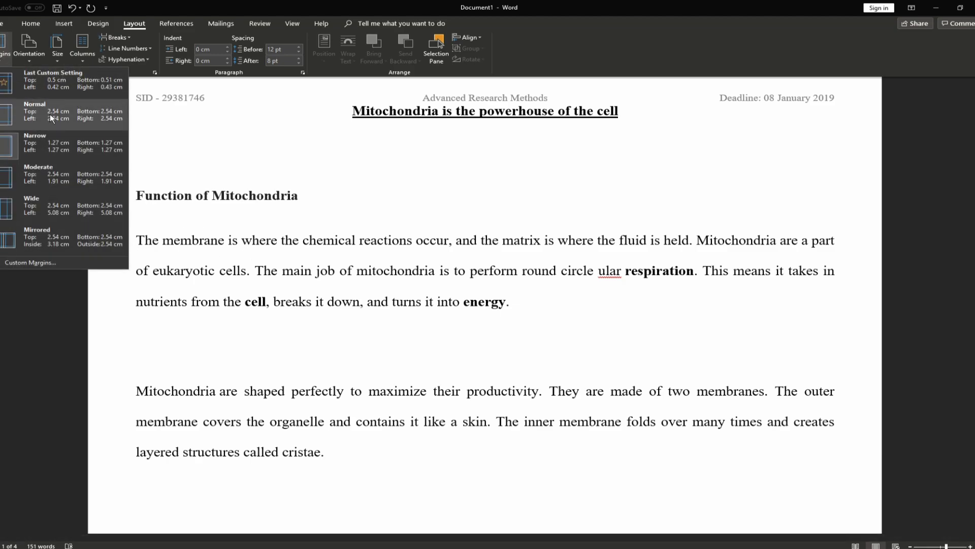
left_click(50, 114)
left_click(10, 63)
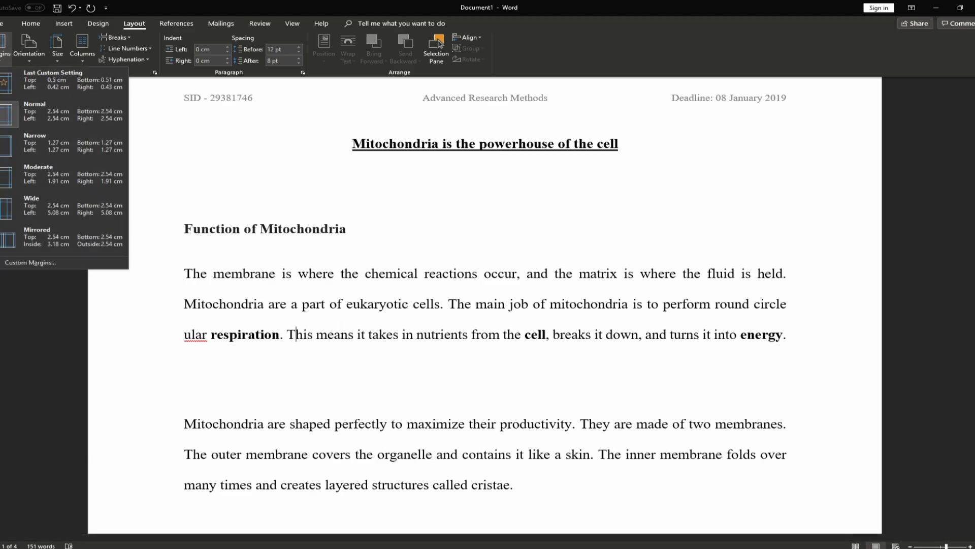
left_click(77, 157)
Try Wide margins, undo back to Normal 2.54 cm, and open Custom Margins
left_click(7, 58)
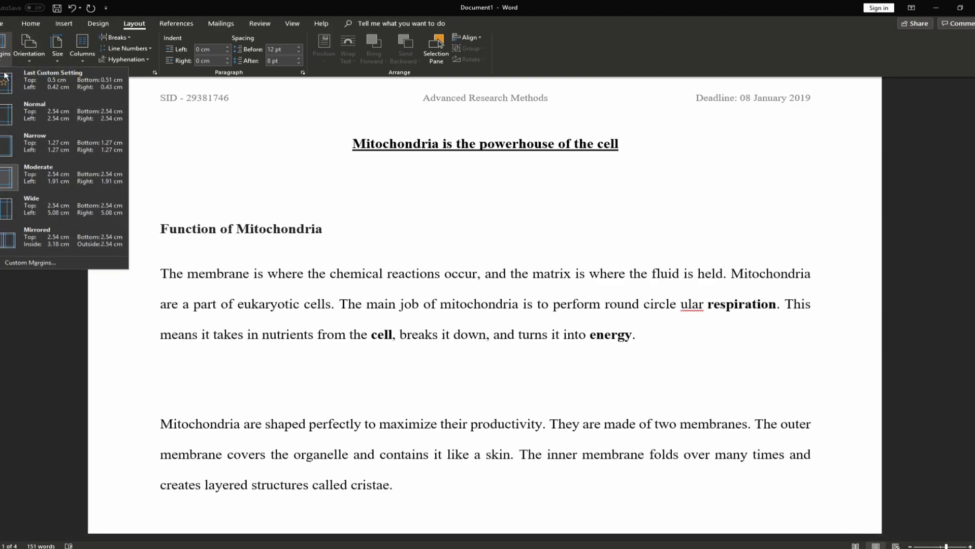
left_click(55, 195)
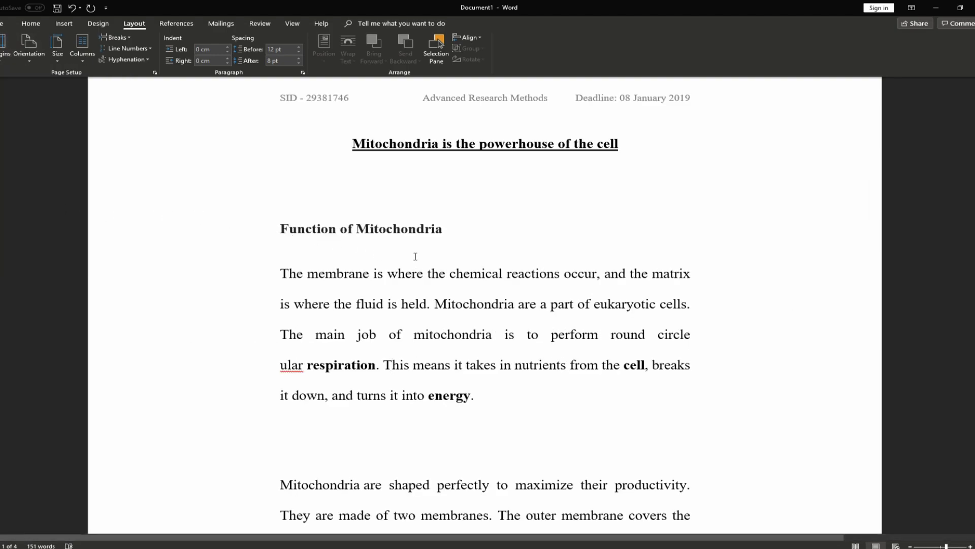
key("ctrl+z")
key("ctrl+z")
left_click(8, 56)
left_click(35, 264)
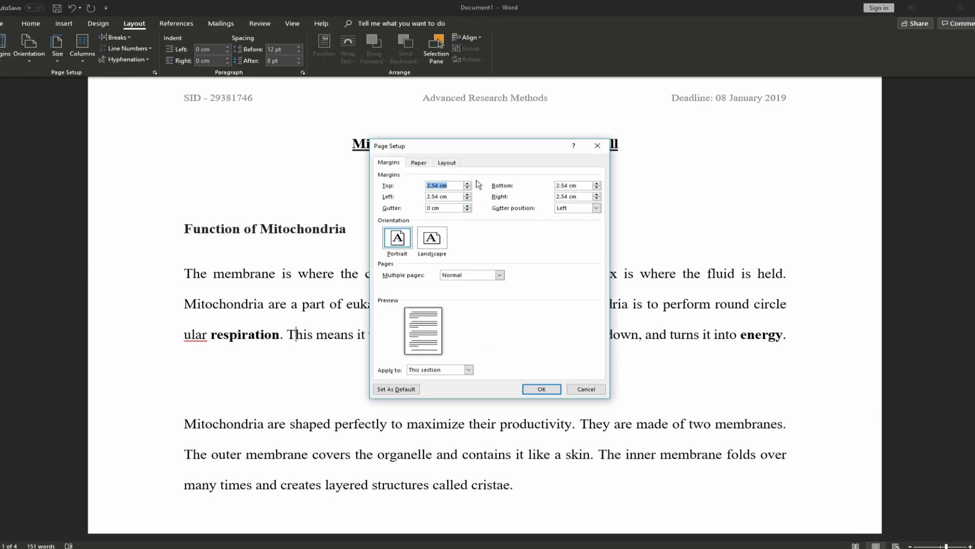
Move the Page Setup dialog aside and view its Paper size settings
left_click_drag(509, 146, 432, 138)
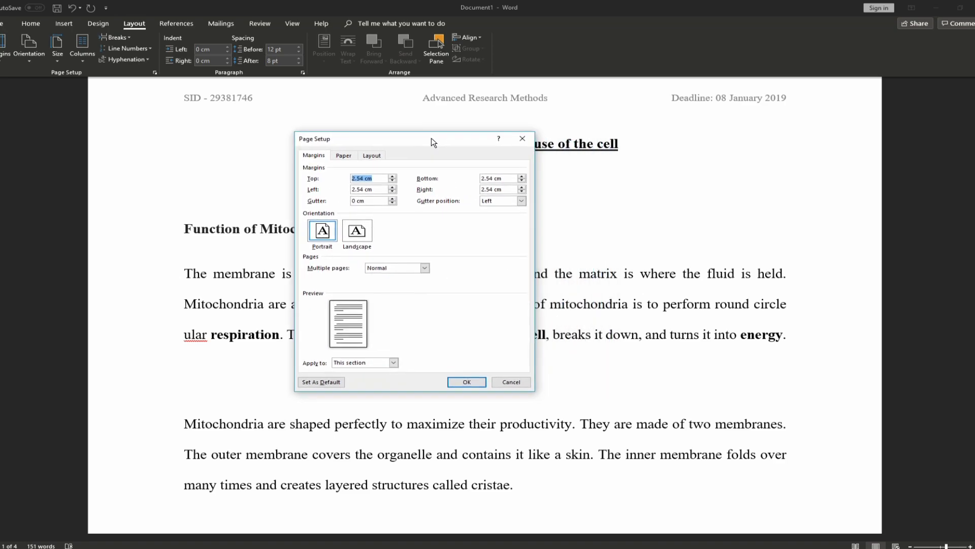
left_click(339, 162)
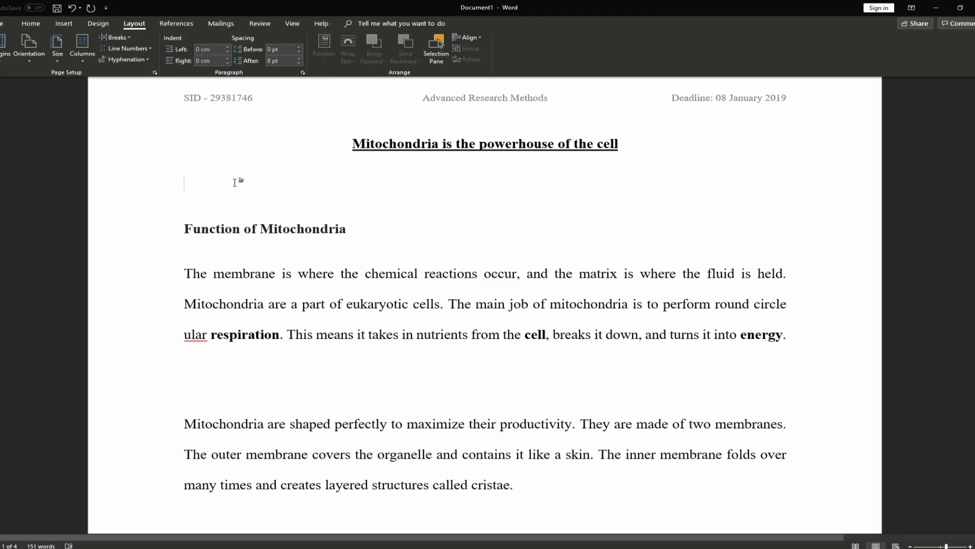
Apply the DO NOT COPY 1 watermark and scroll through the pages to inspect it
left_click(104, 25)
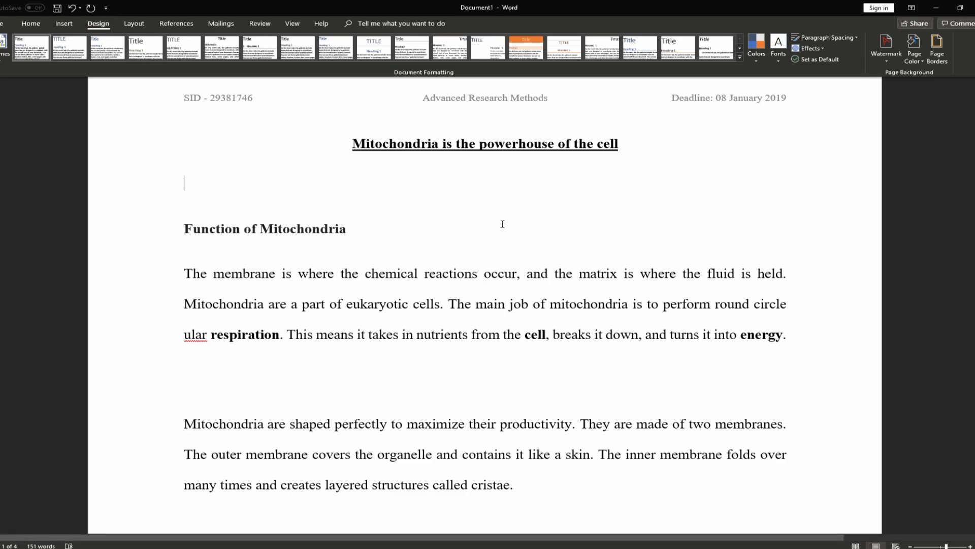
left_click(886, 49)
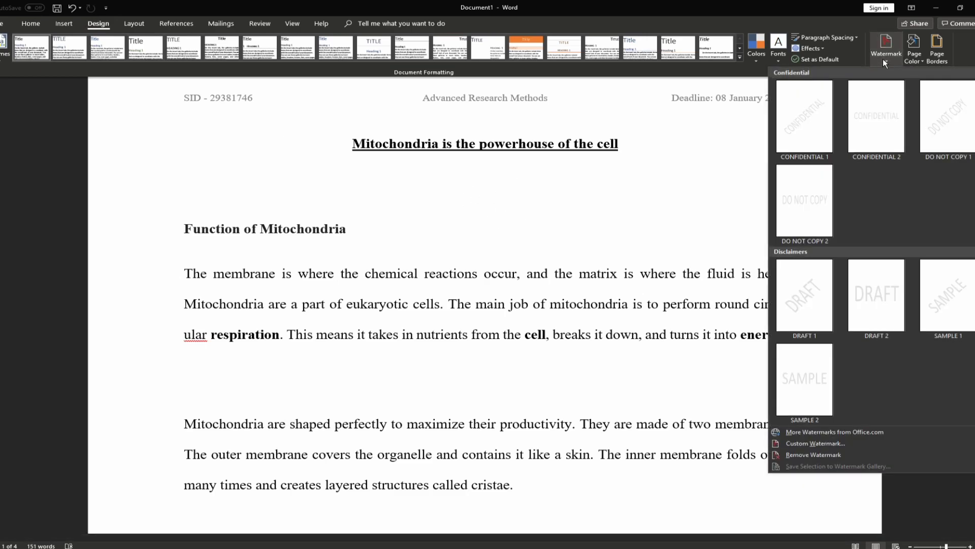
left_click(947, 117)
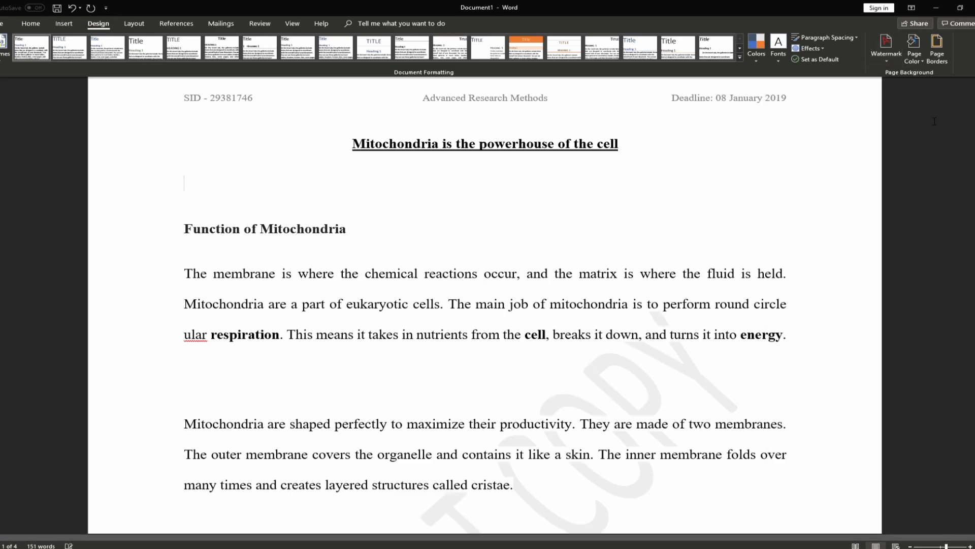
scroll(585, 294, "down", 3)
scroll(586, 294, "down", 4)
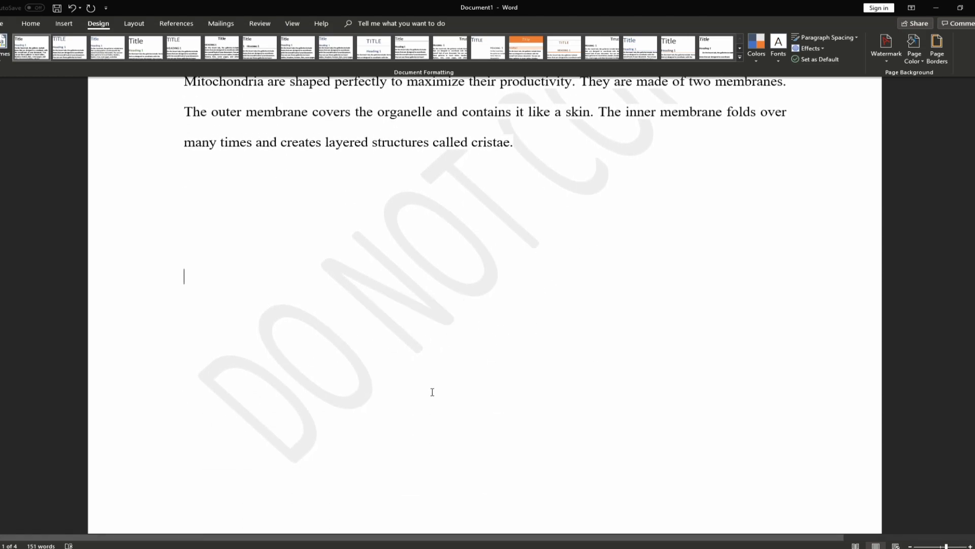
scroll(431, 392, "up", 3)
scroll(509, 382, "down", 2)
scroll(440, 338, "up", 2)
scroll(458, 356, "down", 1)
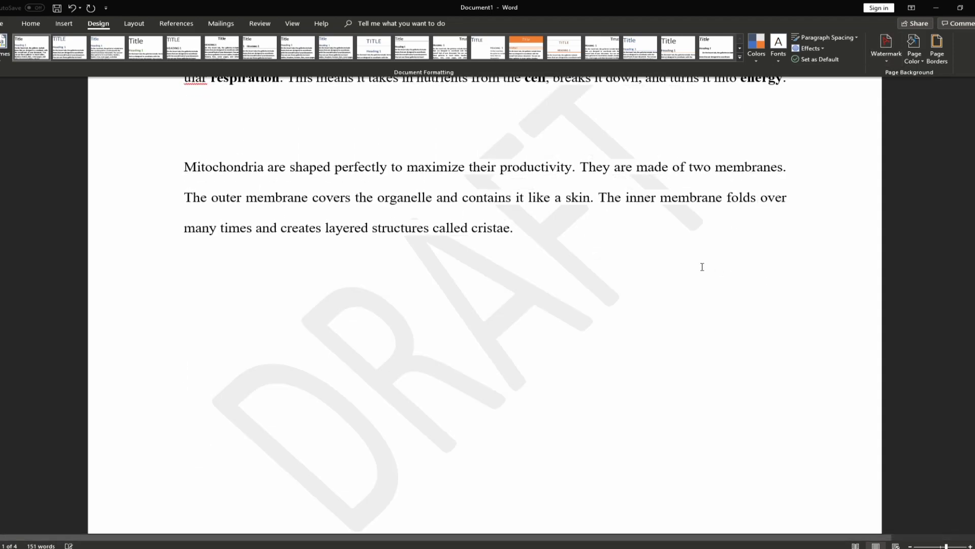
scroll(689, 254, "down", 1)
scroll(570, 312, "up", 5)
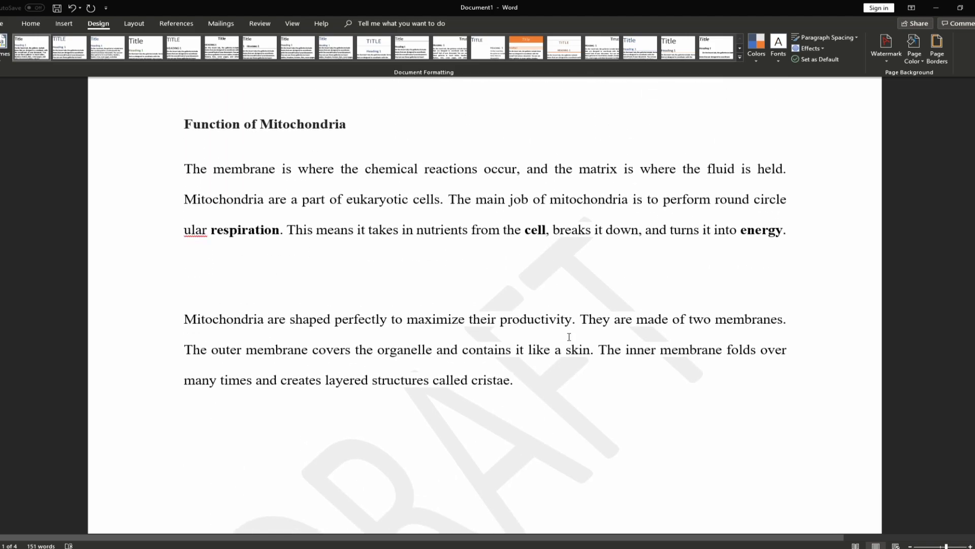
scroll(768, 141, "down", 2)
Remove the watermark from the document's pages
left_click(892, 57)
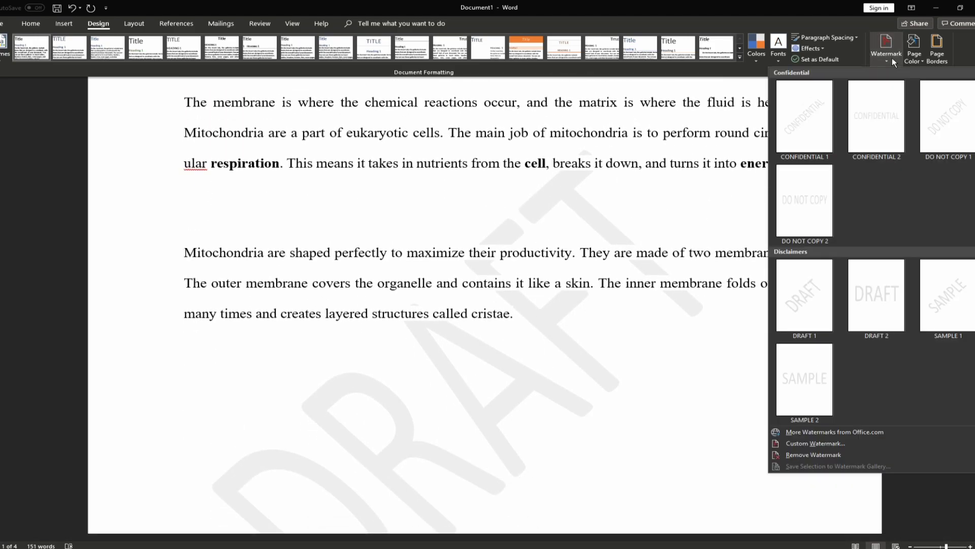
left_click(800, 455)
scroll(551, 334, "down", 2)
scroll(517, 358, "up", 3)
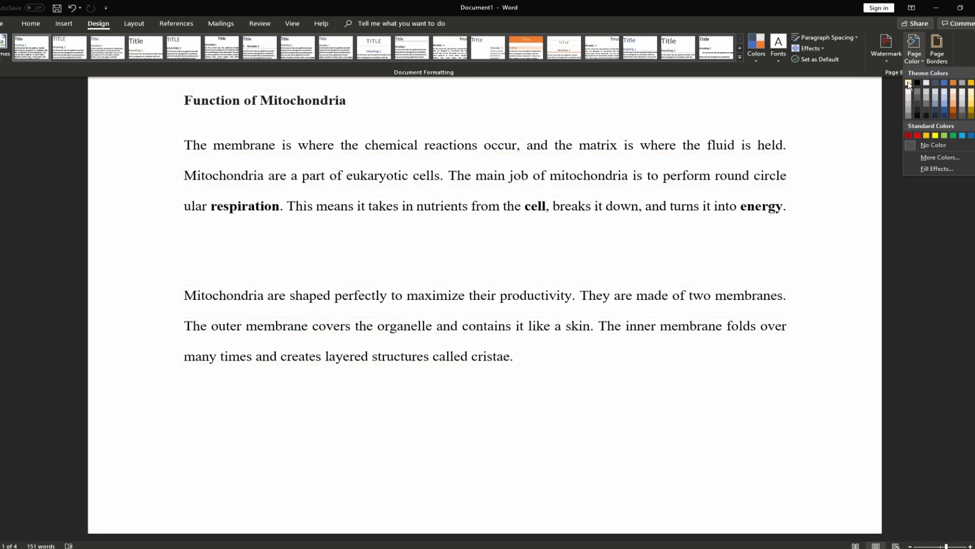
Leave page colour unset and apply a plain Box page border to the whole document
key("Escape")
scroll(684, 213, "up", 2)
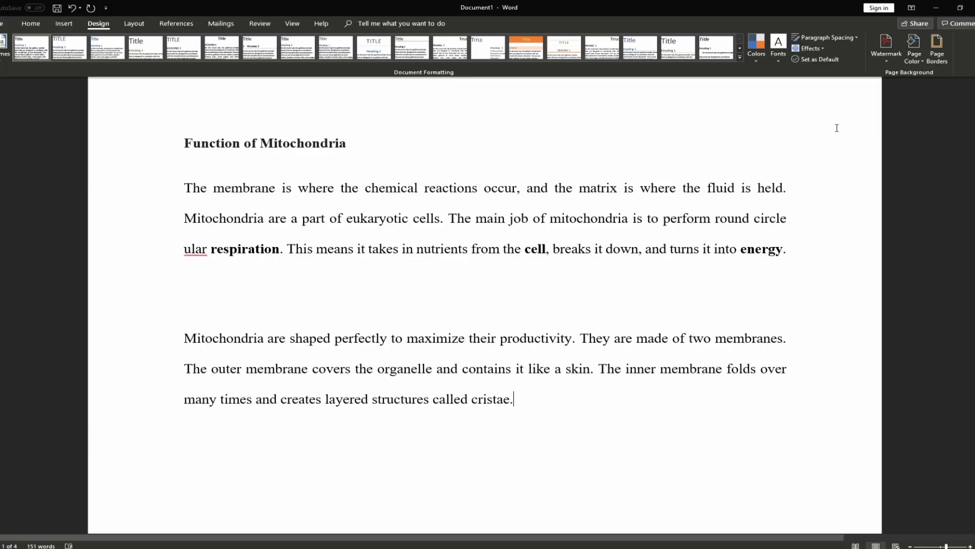
left_click(937, 48)
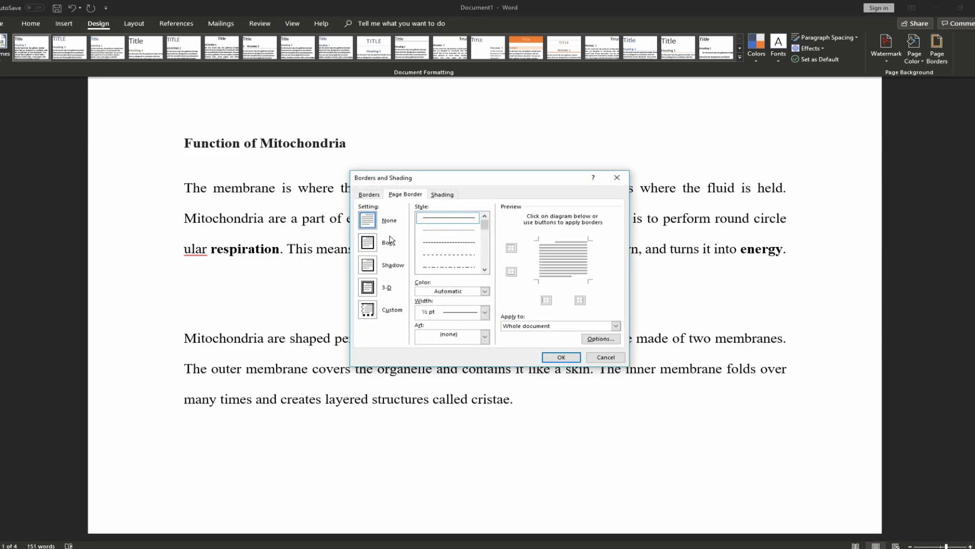
left_click(360, 248)
left_click(561, 357)
scroll(671, 351, "down", 8)
scroll(488, 350, "up", 5)
scroll(122, 341, "up", 6)
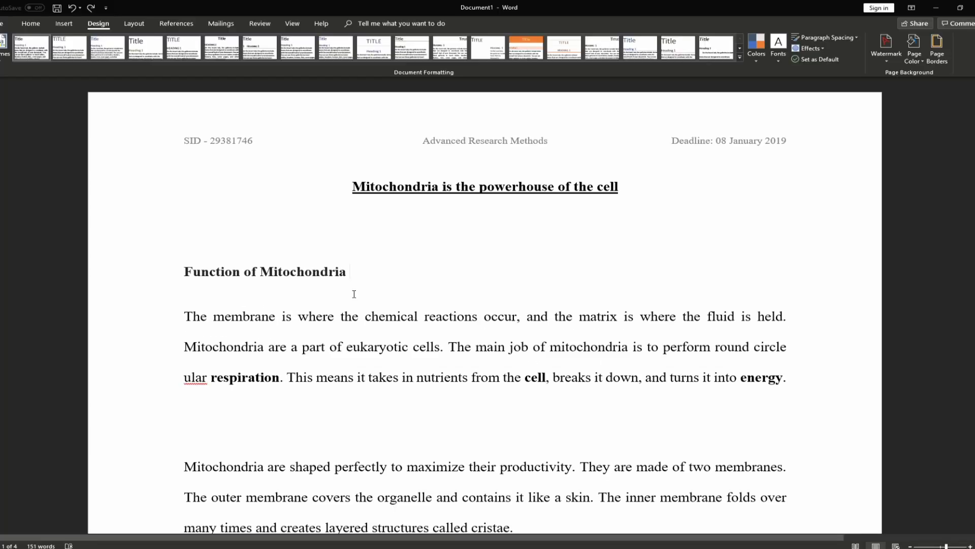
Select the cristae paragraph and open Word Count, showing 39 of 151 words
scroll(359, 291, "down", 1)
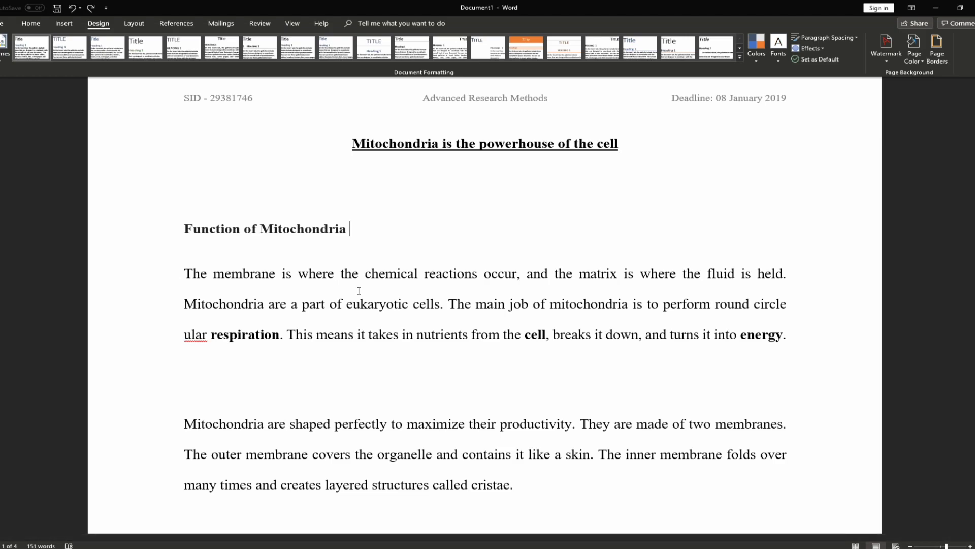
scroll(359, 290, "down", 1)
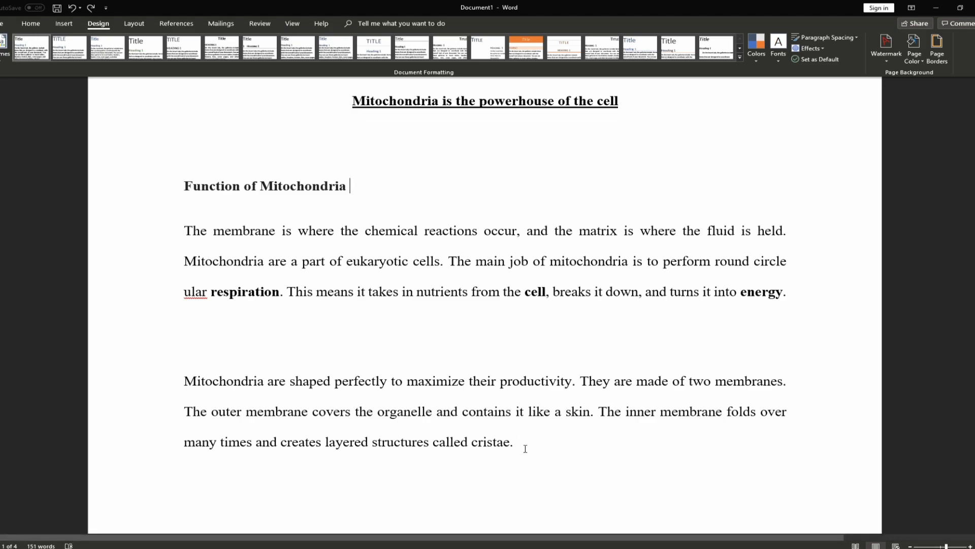
scroll(531, 427, "down", 1)
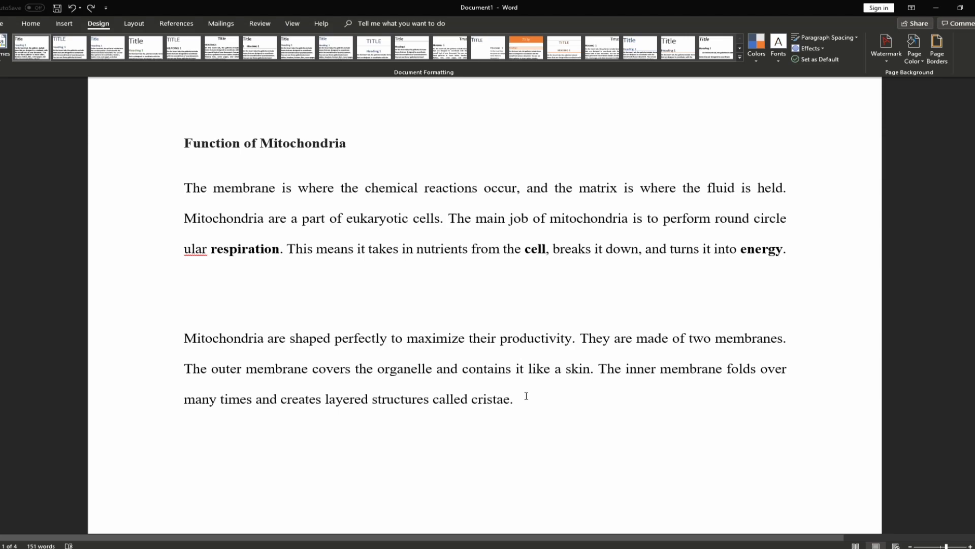
left_click_drag(528, 397, 186, 339)
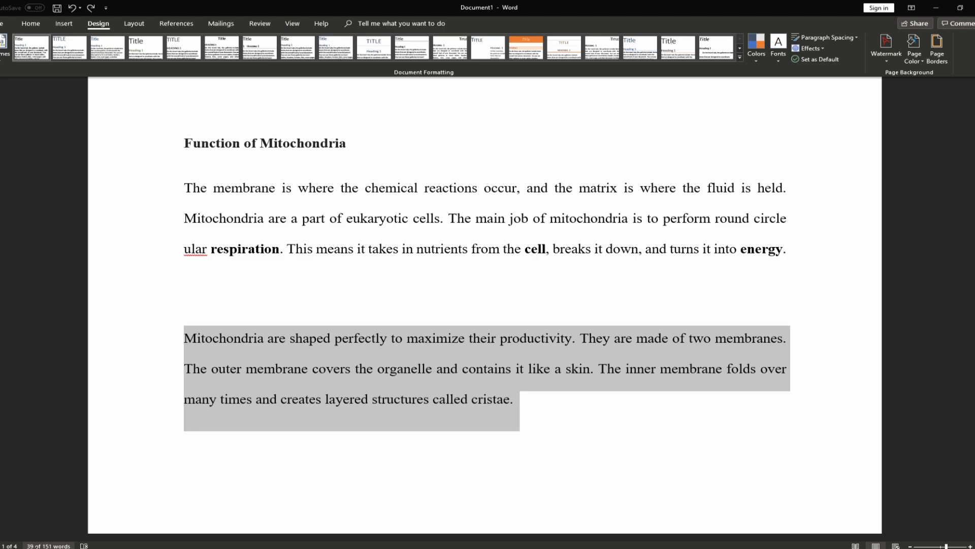
left_click(43, 545)
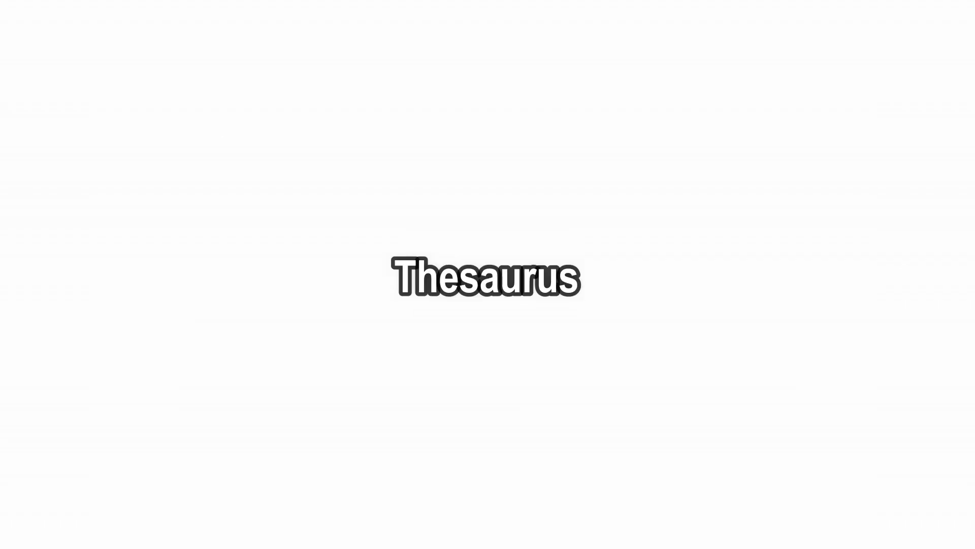
Check the right-click word options for 'mitochondria' and 'main' without changing either
left_click_drag(361, 260, 440, 260)
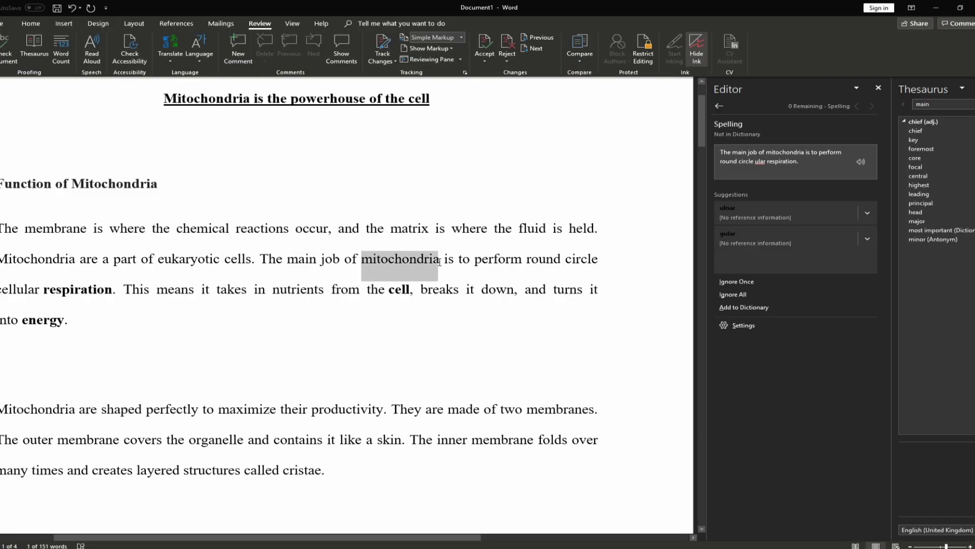
right_click(420, 264)
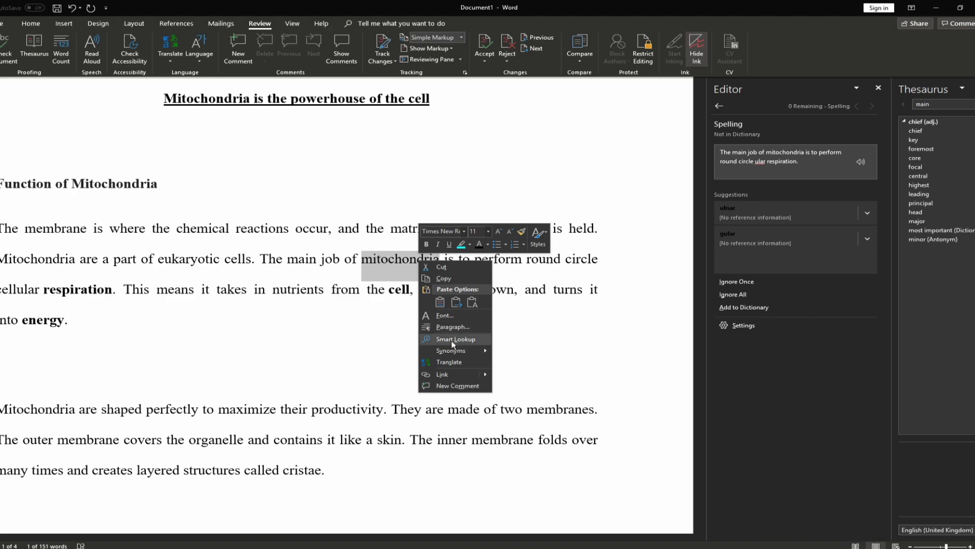
mouse_move(456, 353)
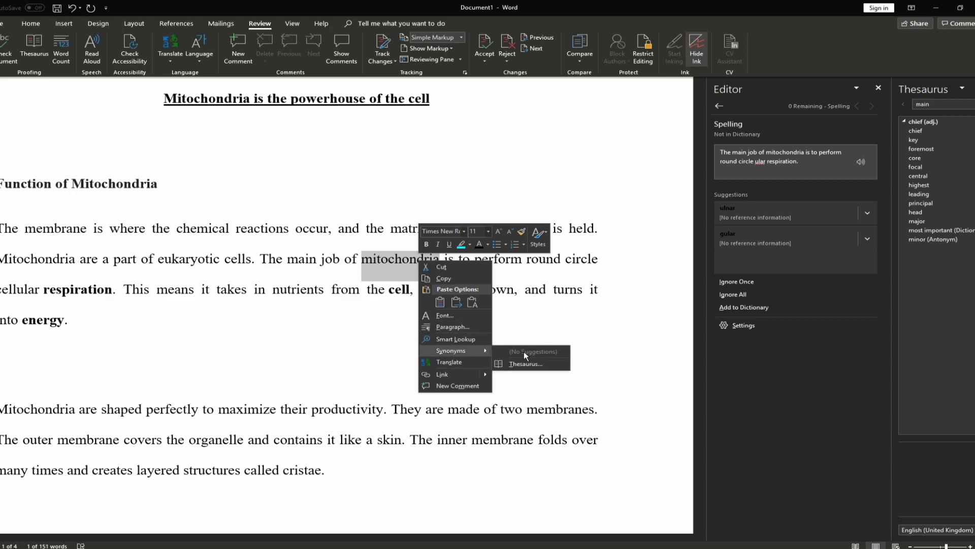
left_click(375, 269)
double_click(313, 260)
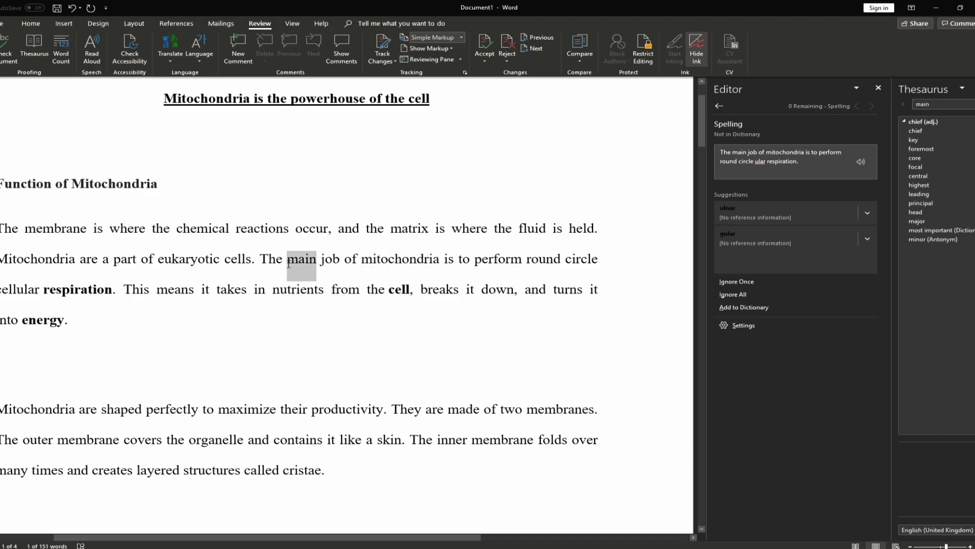
right_click(303, 261)
mouse_move(350, 356)
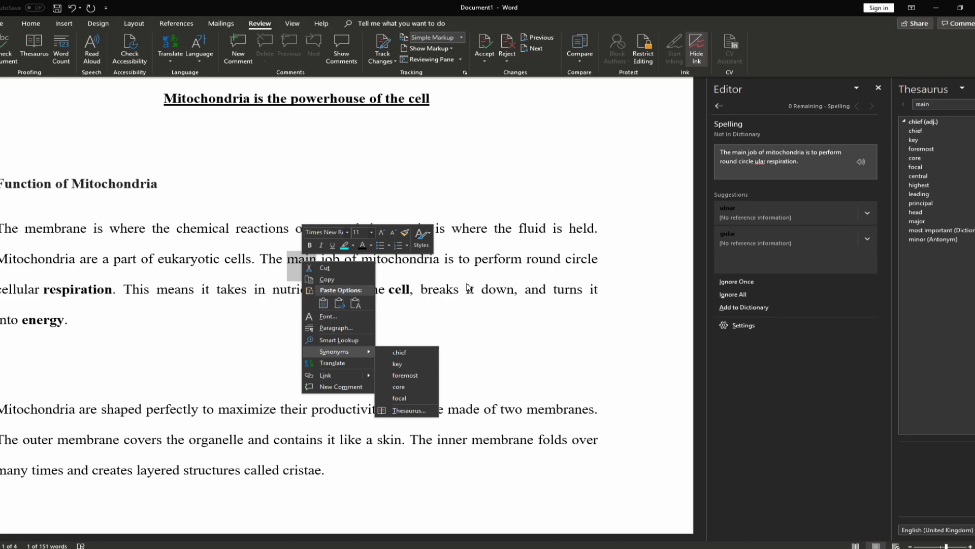
left_click(504, 270)
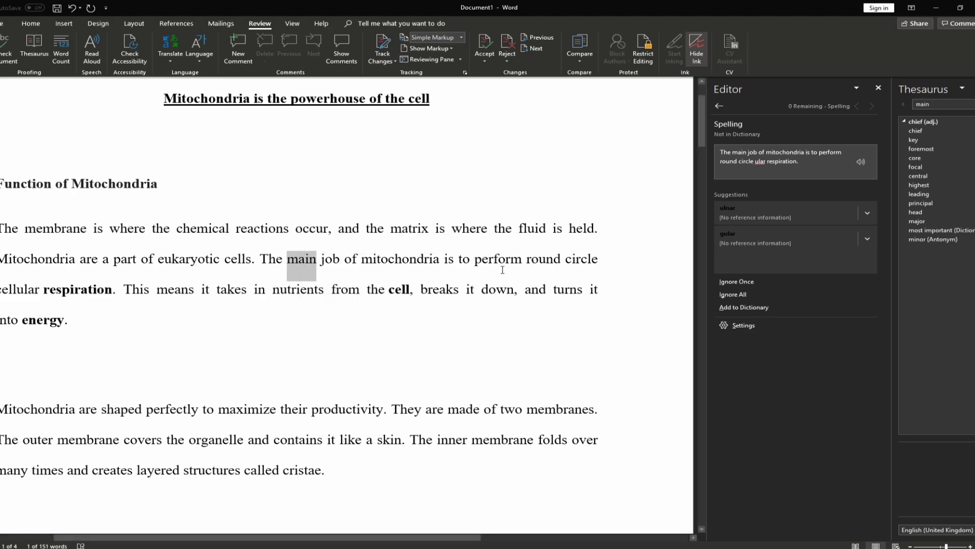
Replace 'perform' with the synonym 'accomplish', then undo to restore 'perform'
right_click(514, 261)
mouse_move(543, 351)
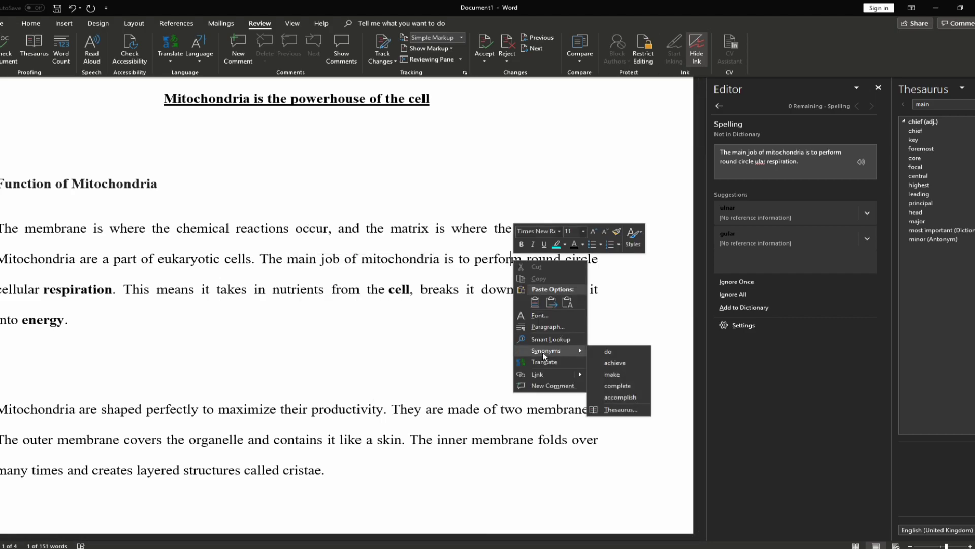
left_click(620, 397)
key("ctrl+z")
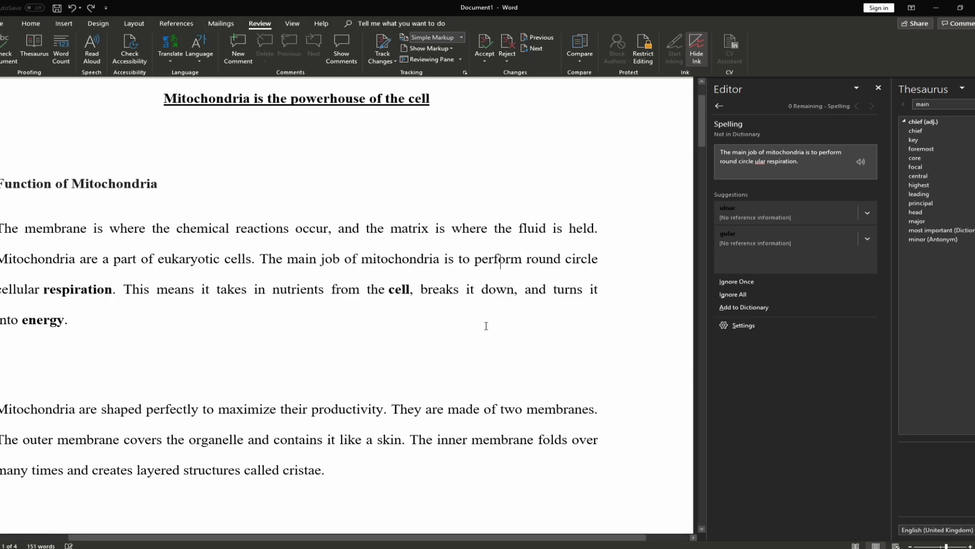
scroll(551, 536, "left", 3)
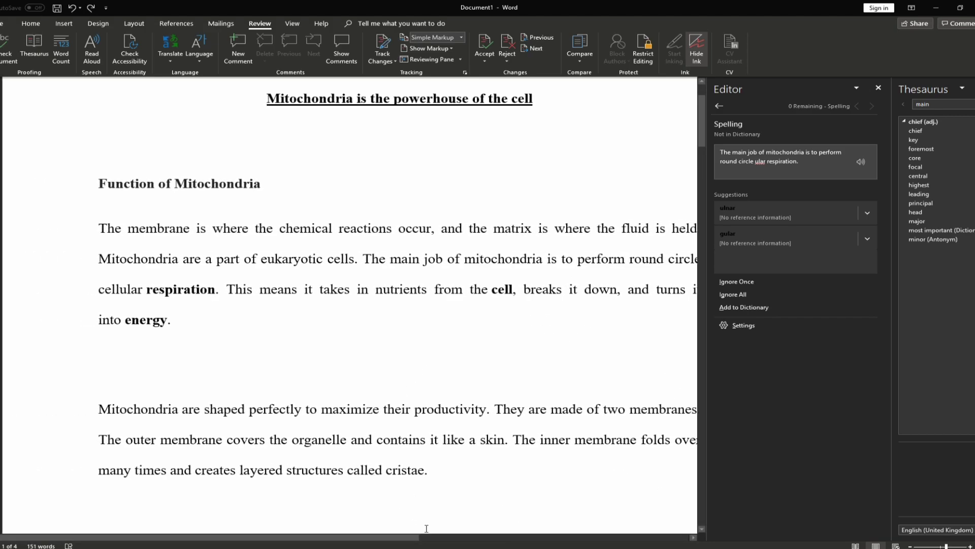
scroll(432, 536, "right", 3)
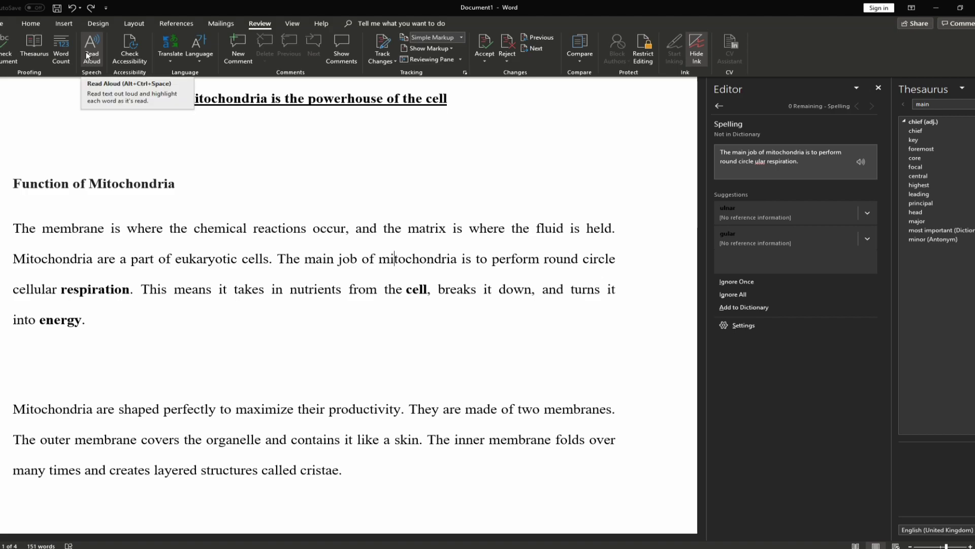
Play Read Aloud briefly, stop it, then select and deselect the first paragraph
left_click(88, 56)
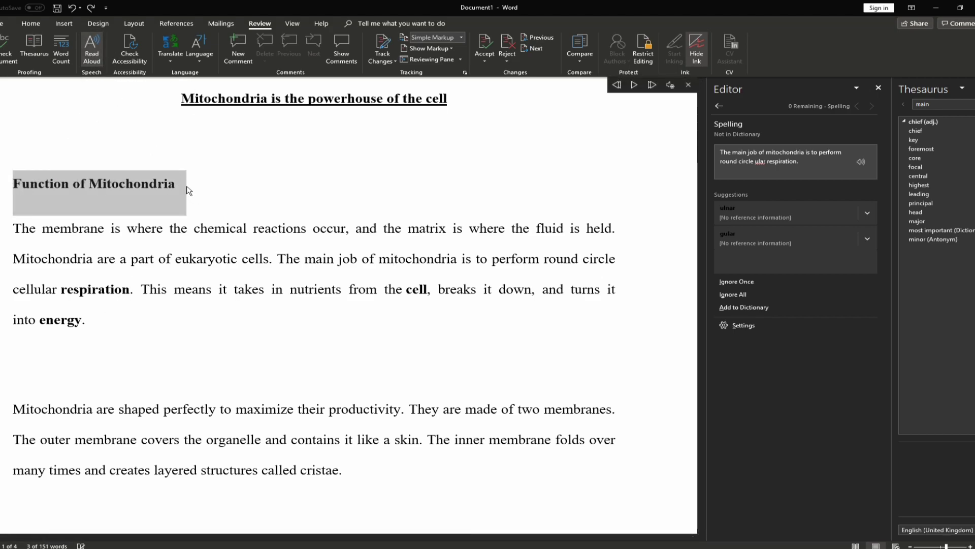
left_click(634, 84)
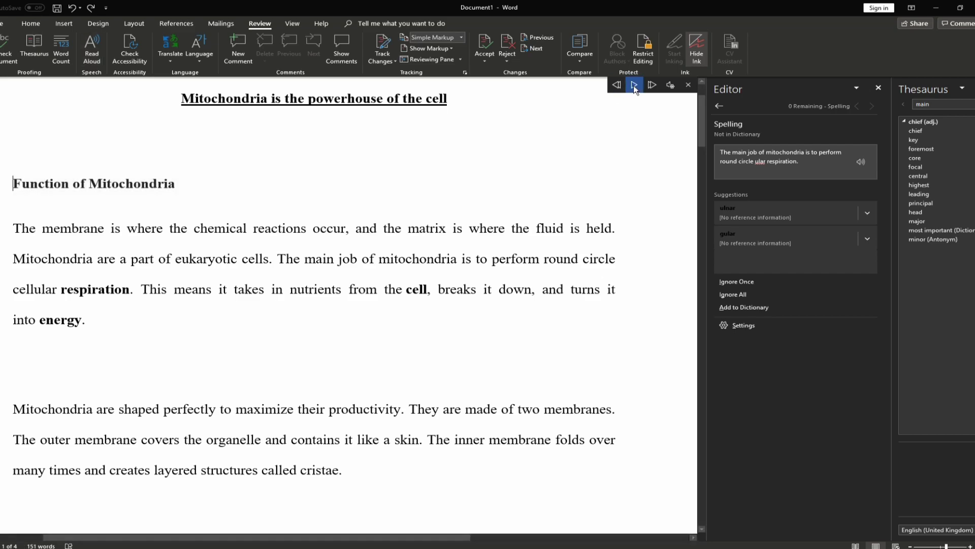
left_click(164, 200)
triple_click(27, 259)
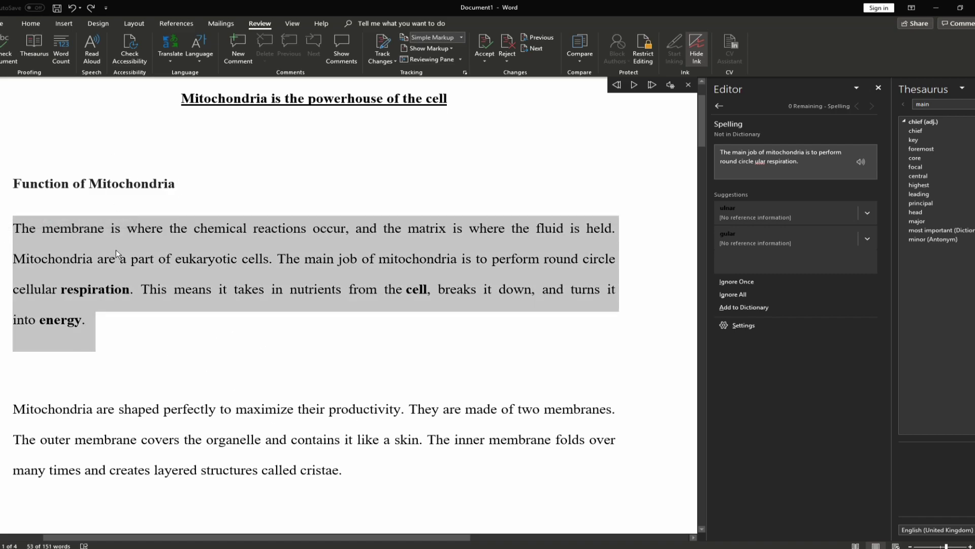
left_click(184, 307)
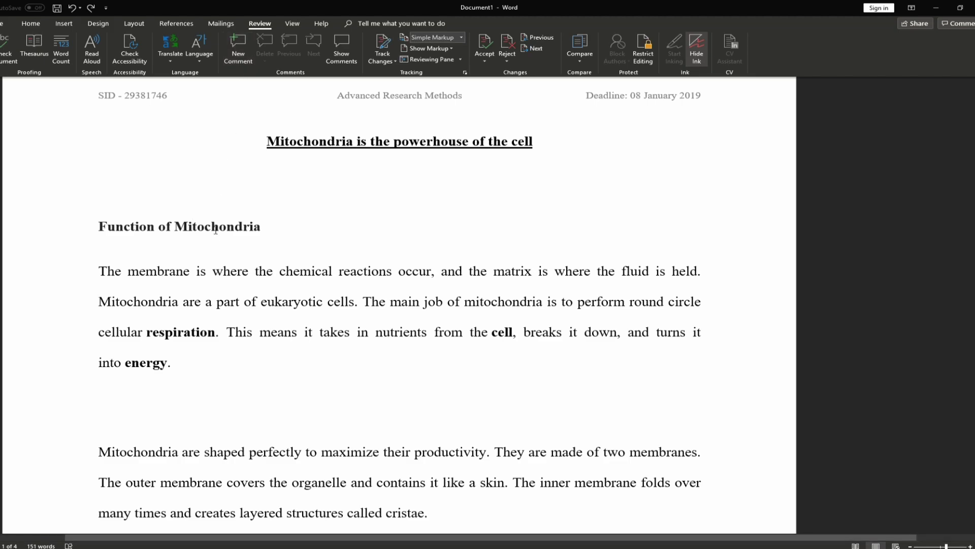
Add the comment 'I don't like this title' to the Function of Mitochondria heading
triple_click(261, 224)
left_click(239, 61)
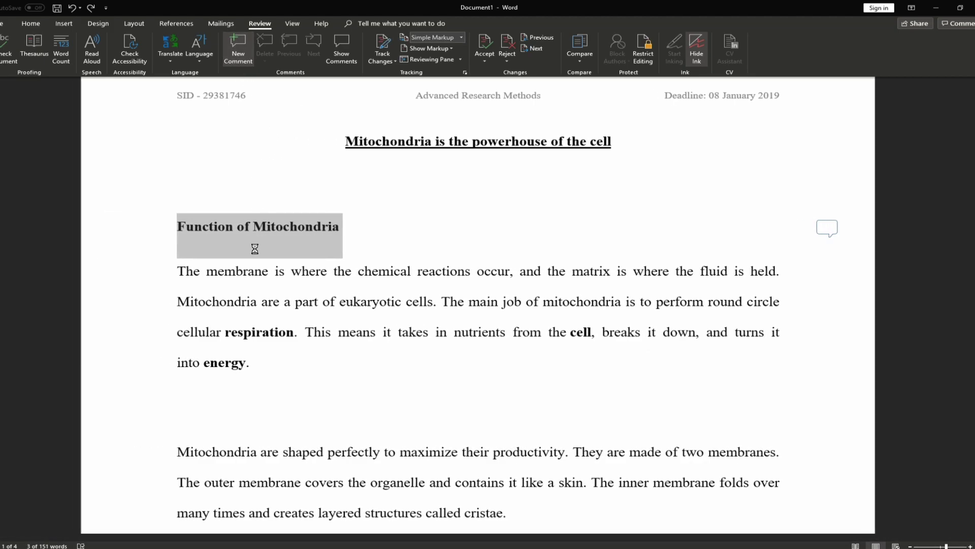
type("I don't like this title")
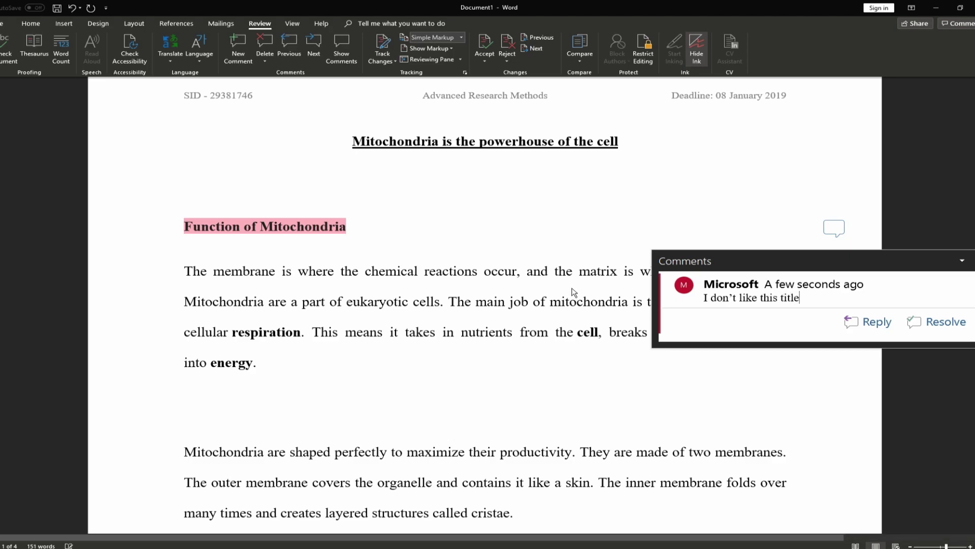
left_click(564, 379)
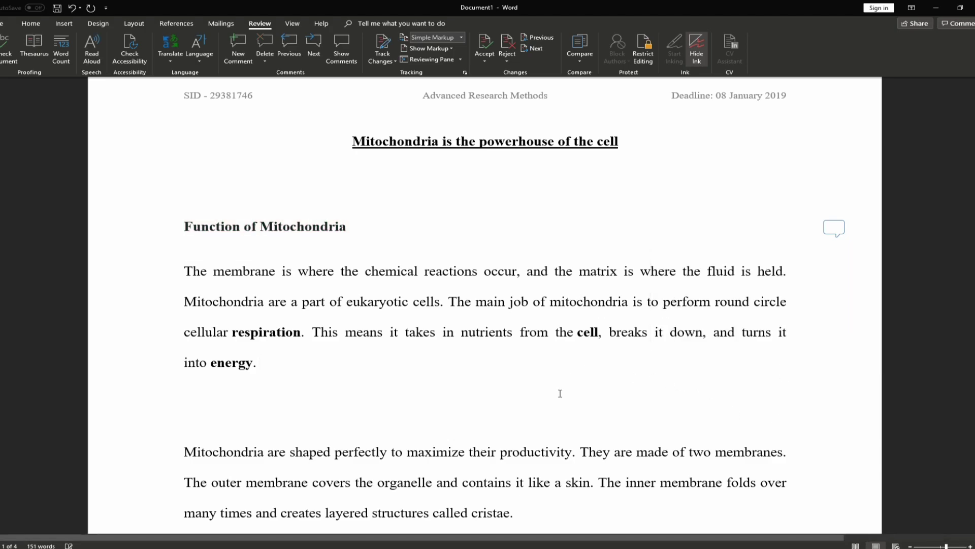
Delete the heading comment, restore it with undo, and show comments beside the page
left_click(836, 233)
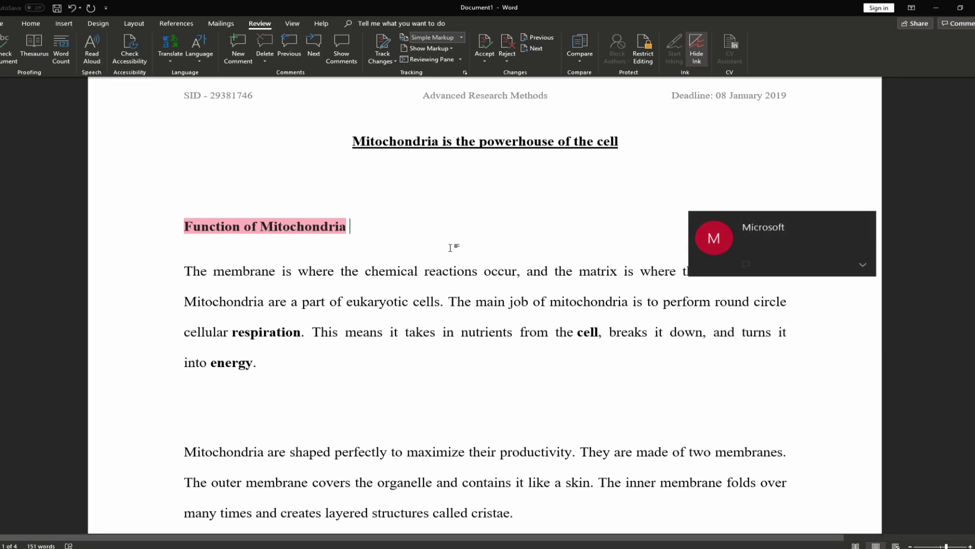
left_click(834, 231)
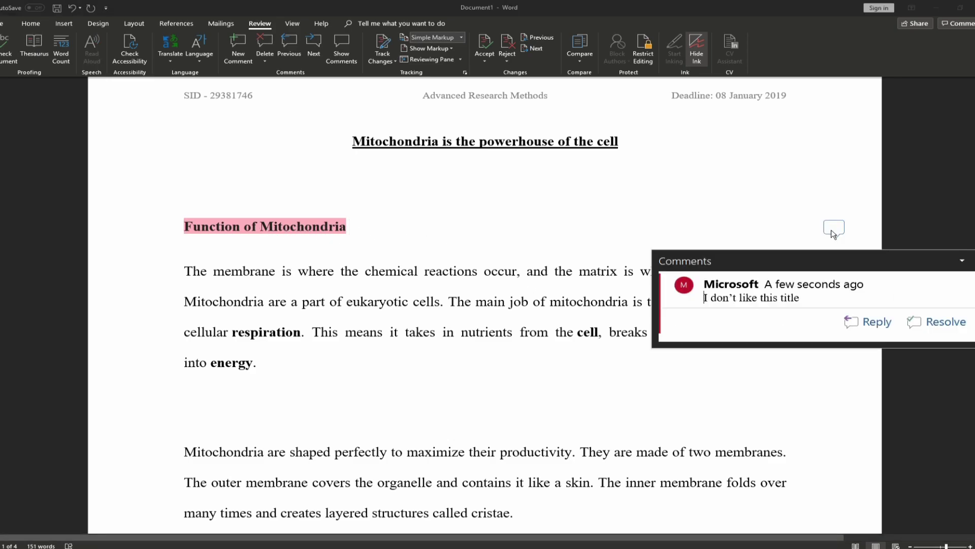
left_click(265, 43)
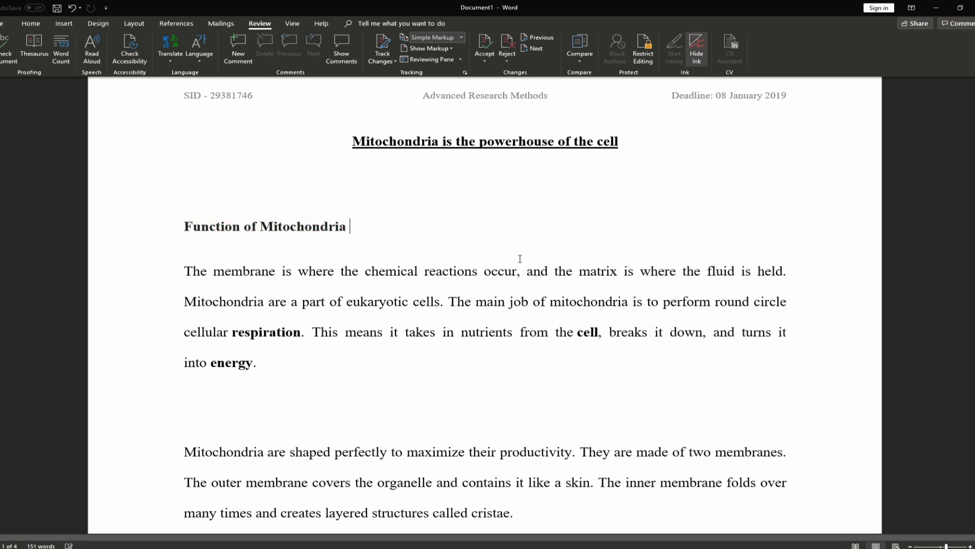
key("ctrl+z")
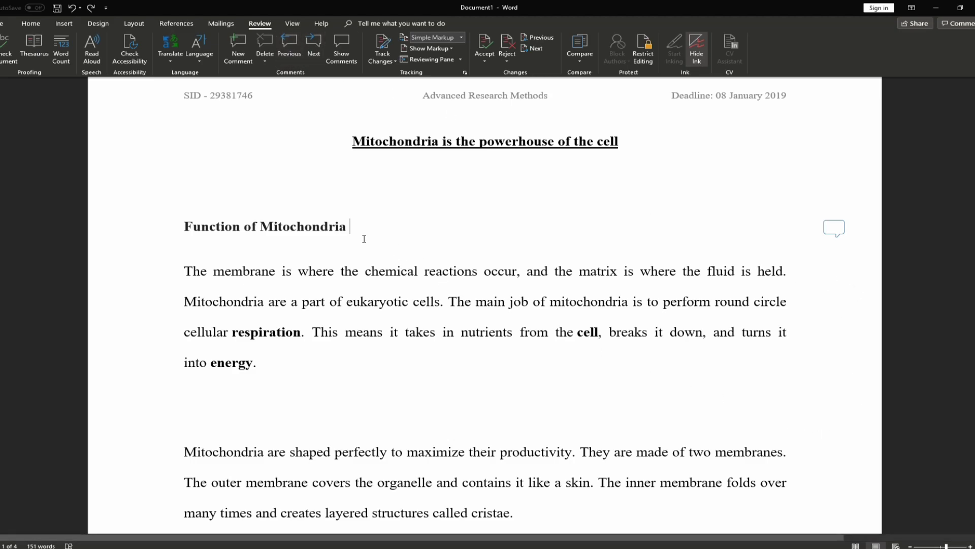
left_click(340, 60)
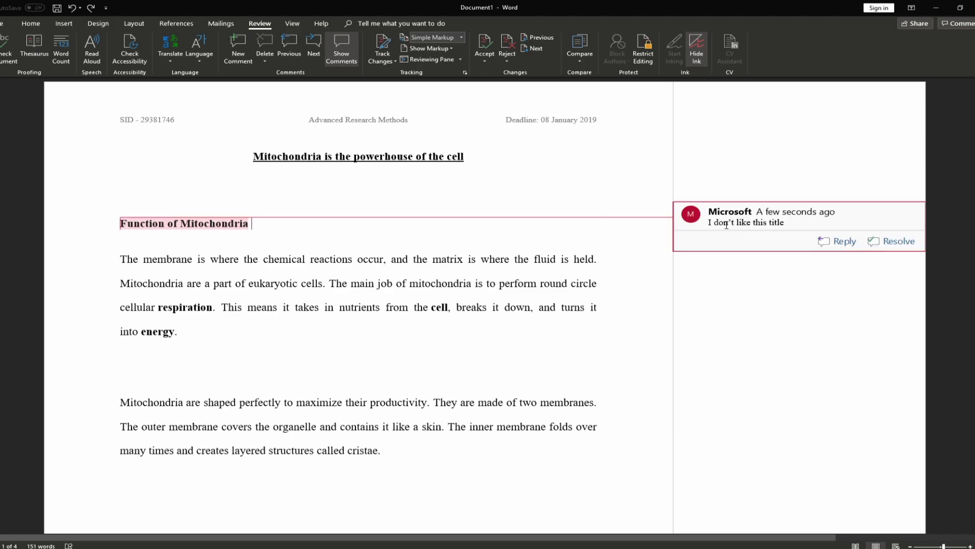
Add an empty comment on 'the' in the title and a 'Spelling?' comment on 'cells'
left_click_drag(258, 228, 124, 242)
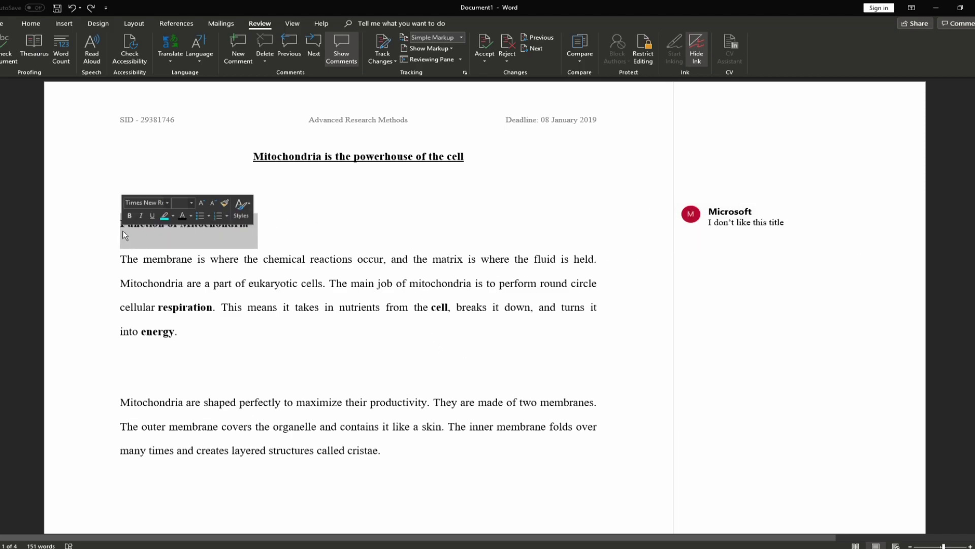
left_click(294, 284)
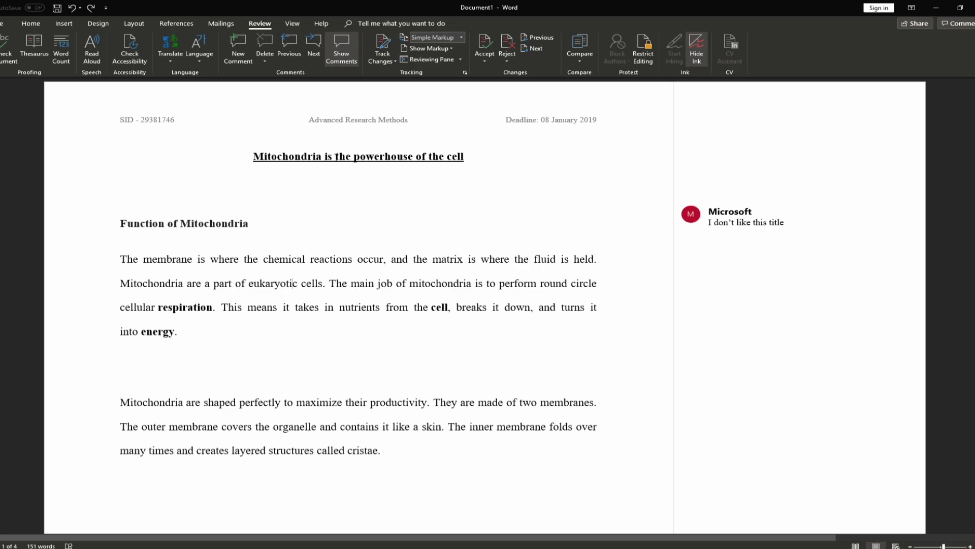
left_click_drag(335, 156, 351, 162)
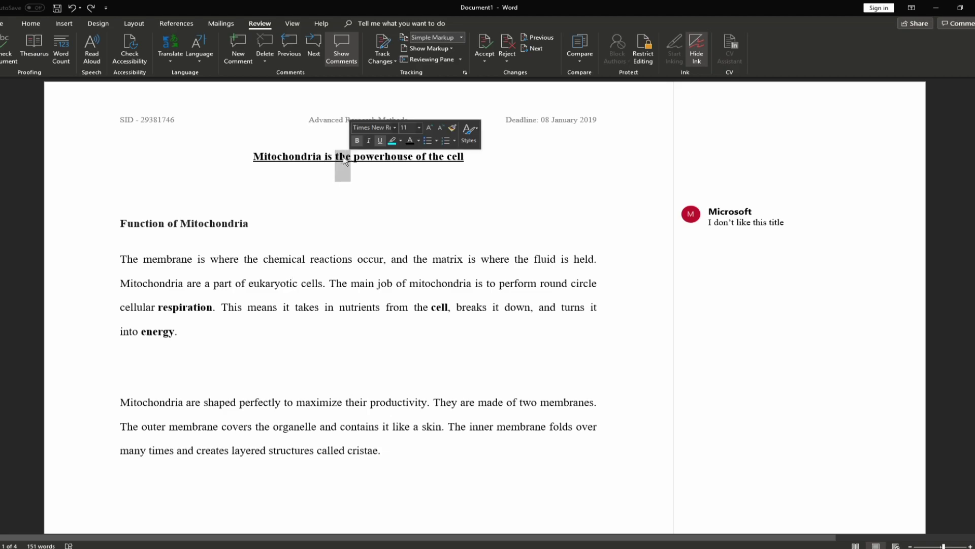
left_click(238, 56)
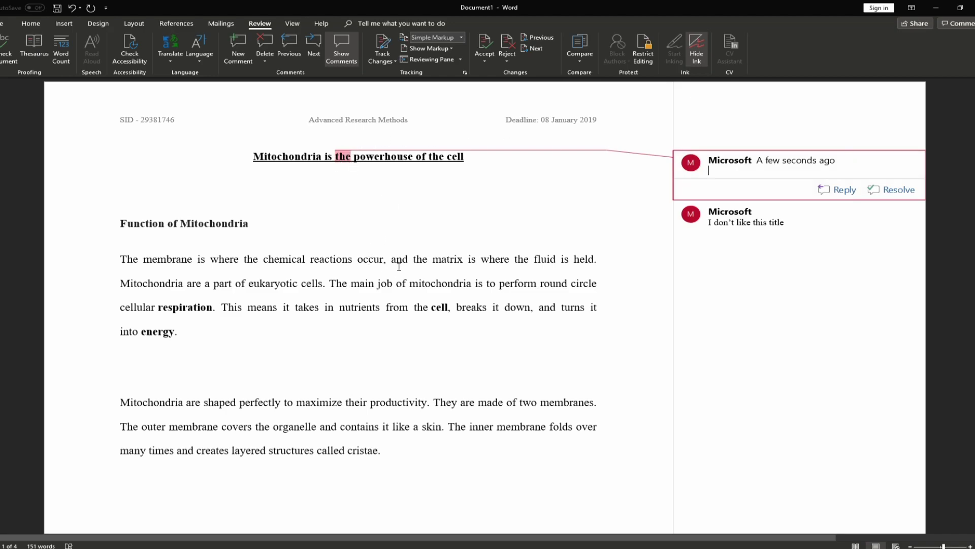
left_click(323, 283)
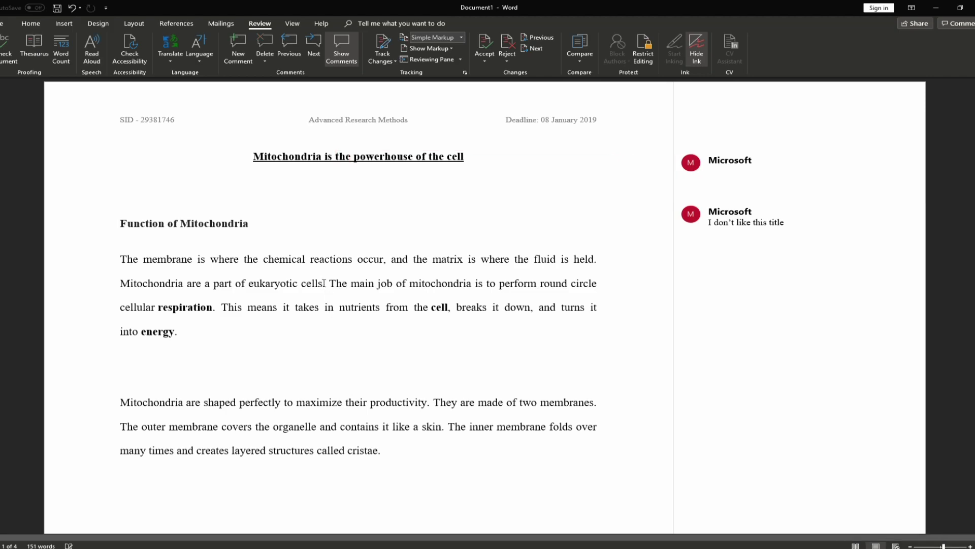
left_click(238, 47)
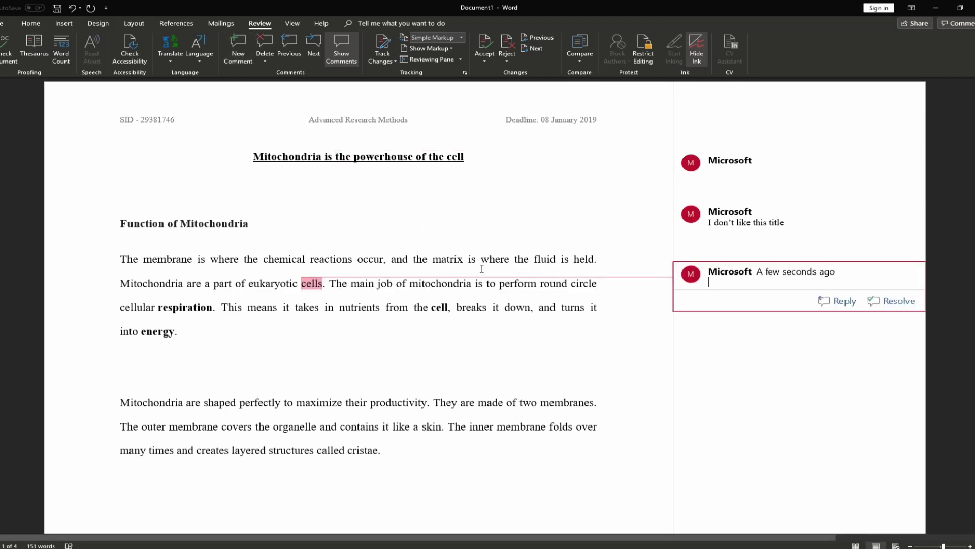
type("Spelling?")
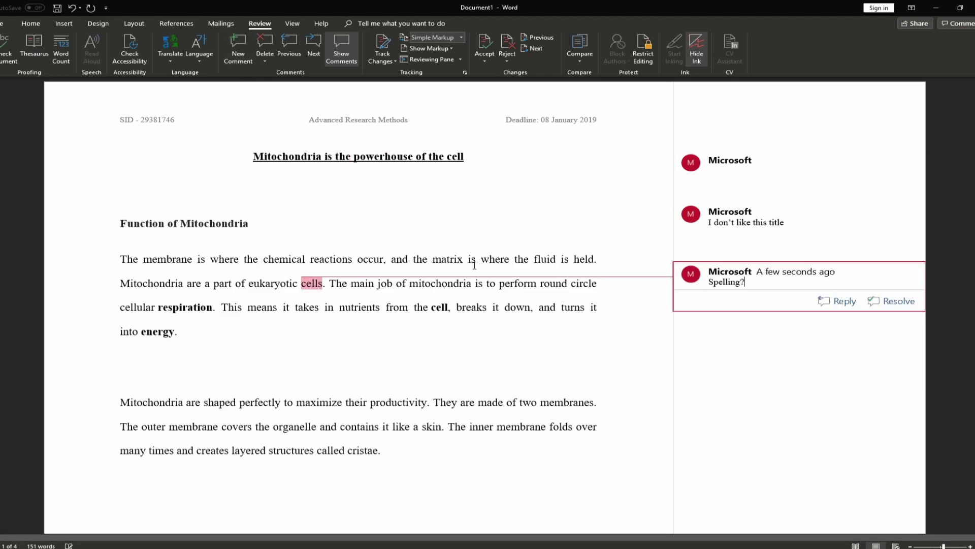
left_click(460, 283)
Add the comment 'WHAT' on the phrase 'round circle'
left_click_drag(328, 283, 122, 259)
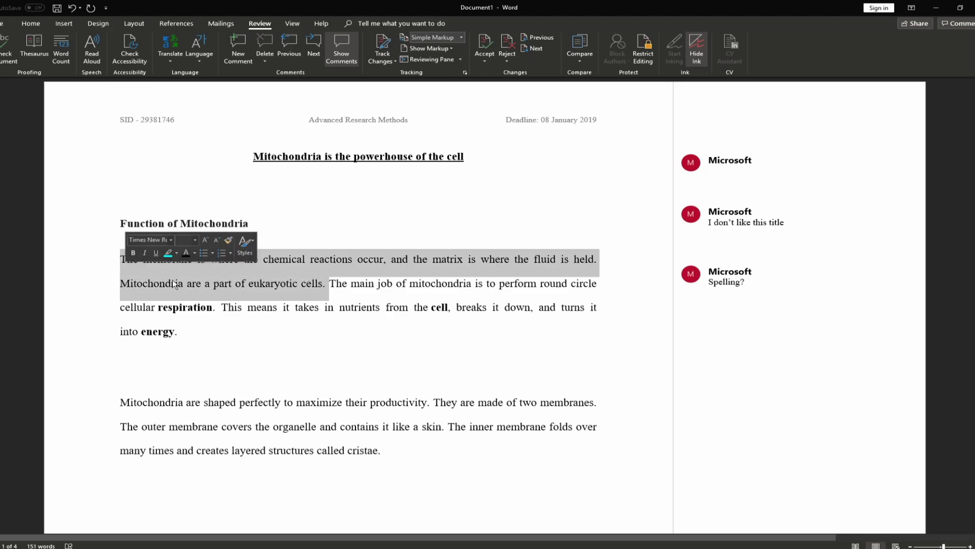
left_click(373, 307)
left_click_drag(315, 284, 153, 272)
left_click(340, 307)
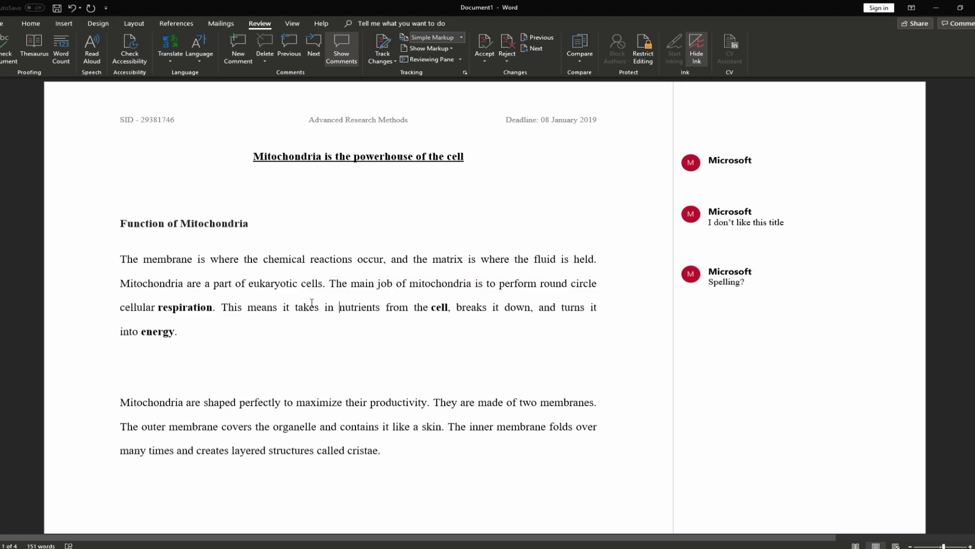
left_click_drag(541, 283, 598, 283)
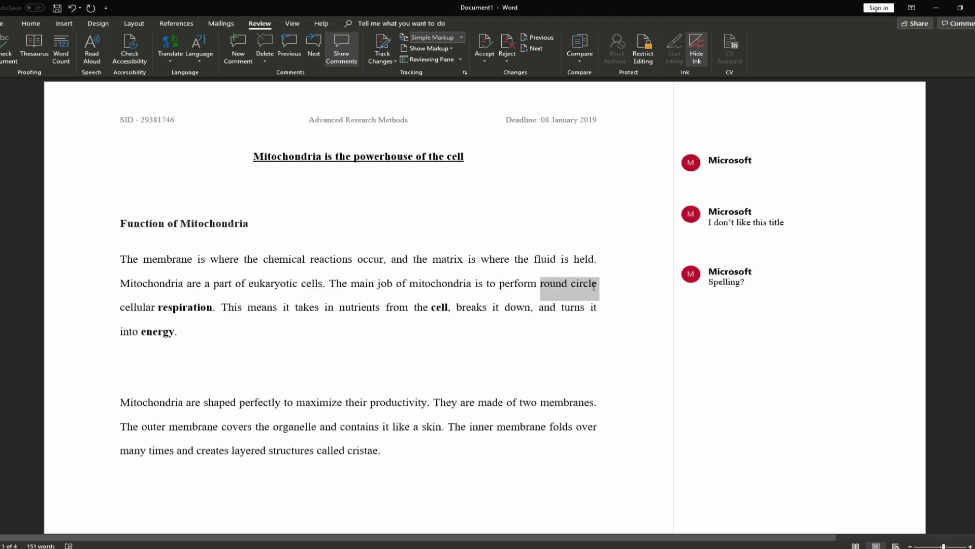
left_click(238, 48)
type("WHAT")
left_click(476, 259)
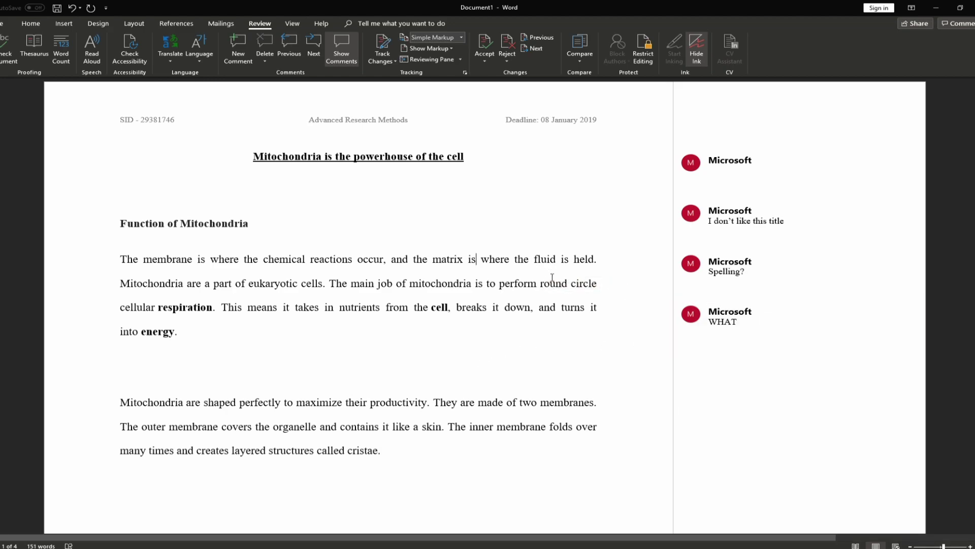
Delete all four comments: the empty one, 'I don't like this title', 'Spelling?' and 'WHAT'
left_click(731, 162)
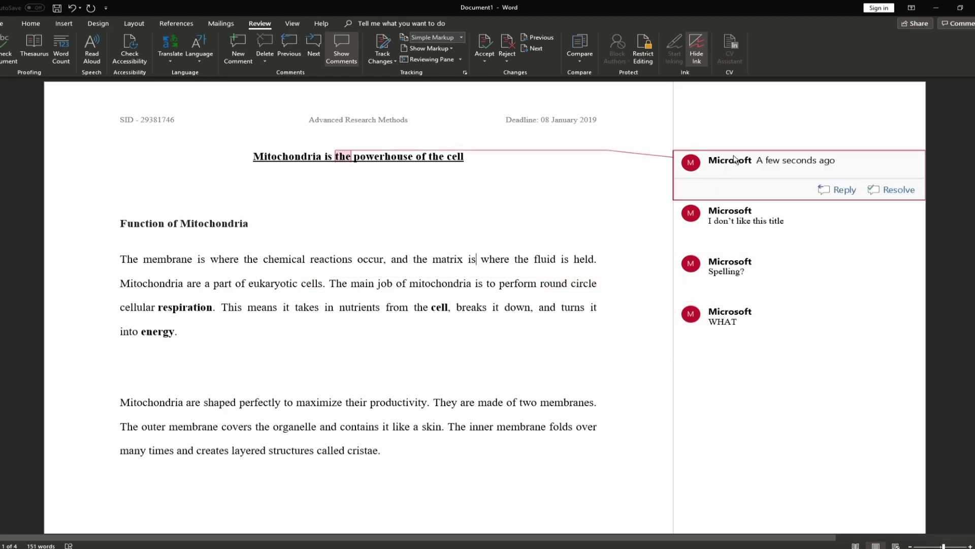
left_click(267, 47)
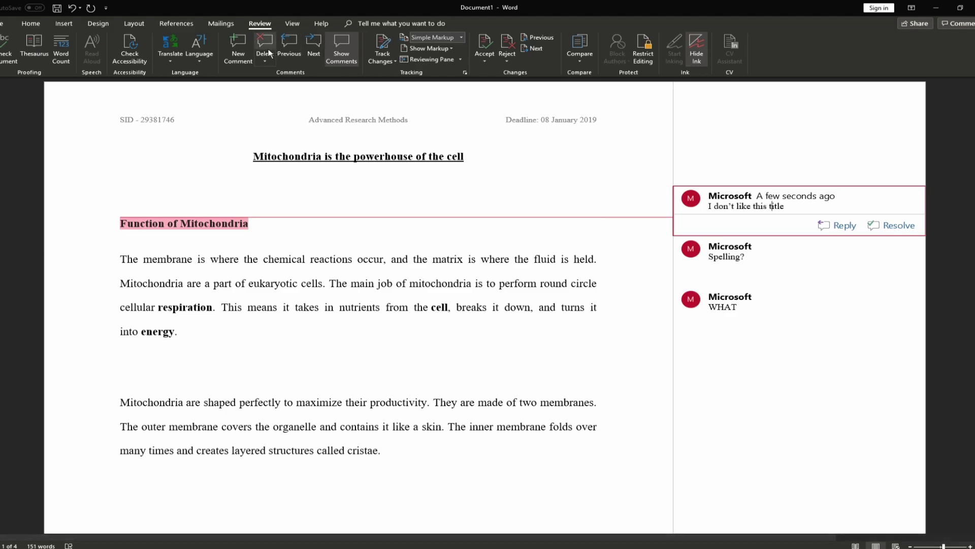
left_click(267, 47)
left_click(265, 46)
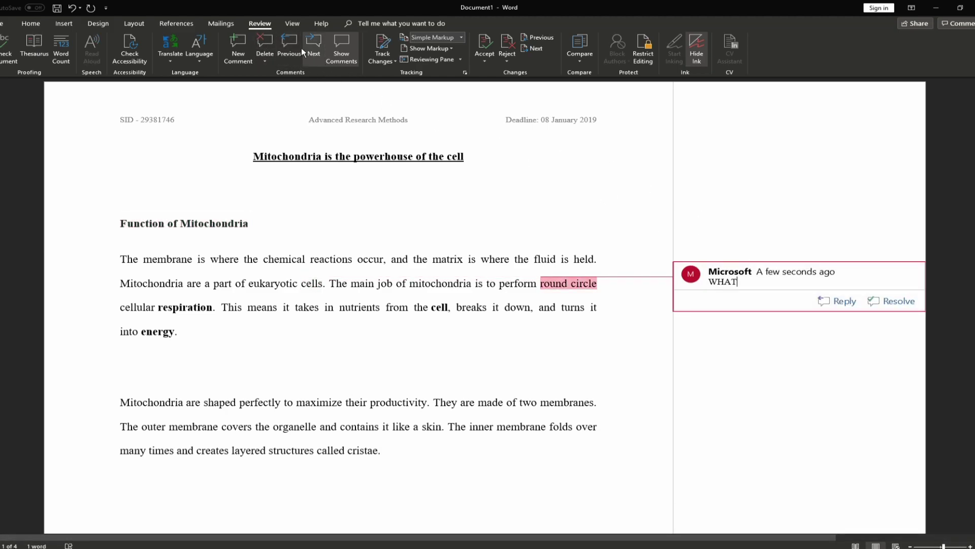
left_click(265, 46)
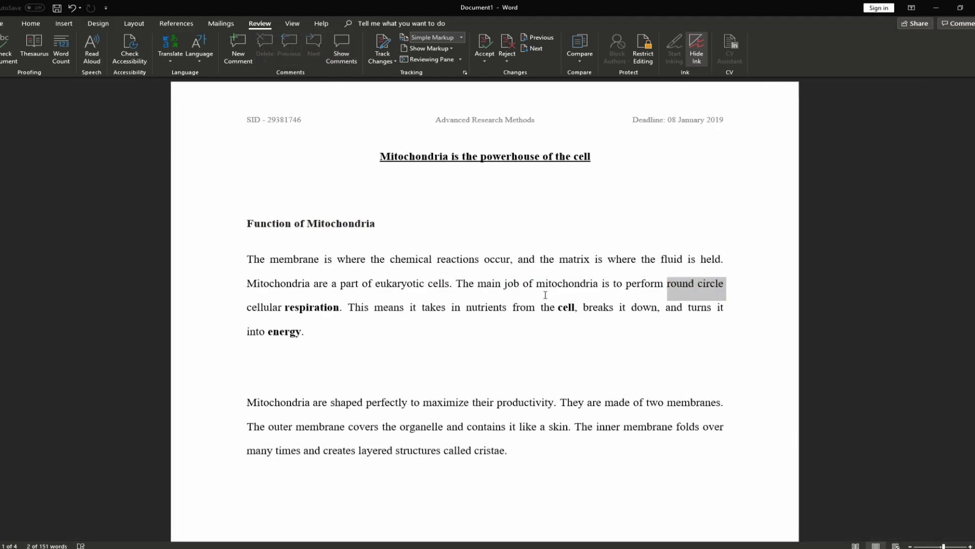
left_click(546, 289)
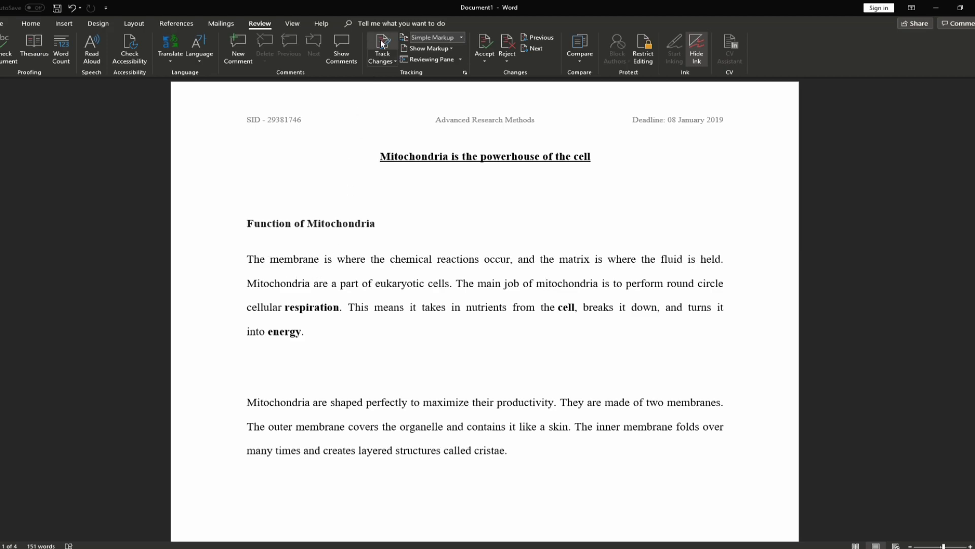
Turn on Track Changes and delete the Function of Mitochondria heading
left_click(382, 60)
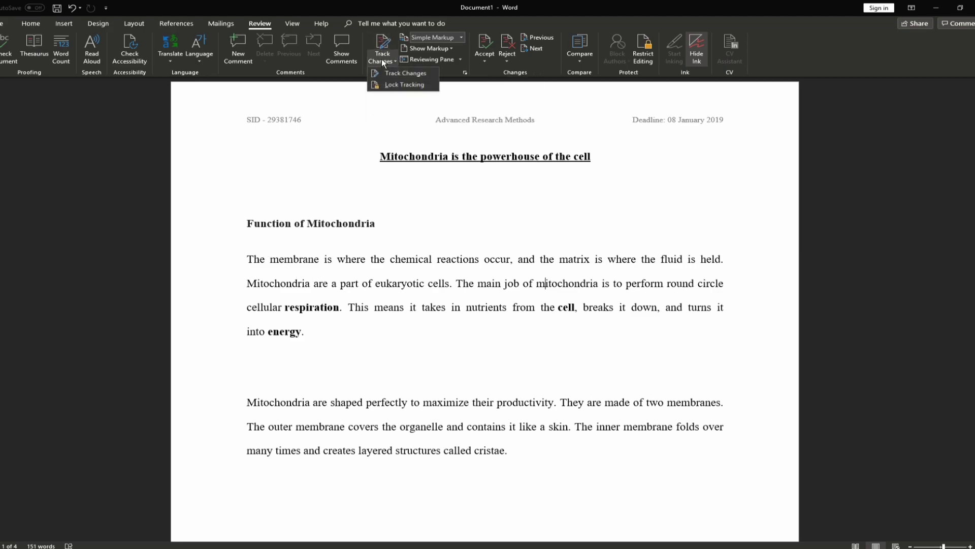
left_click(405, 73)
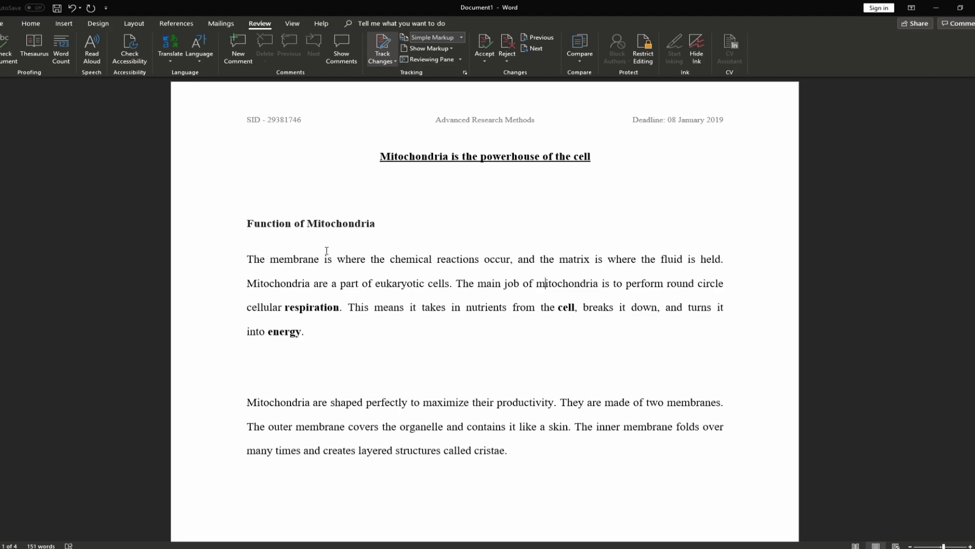
left_click_drag(381, 225, 244, 225)
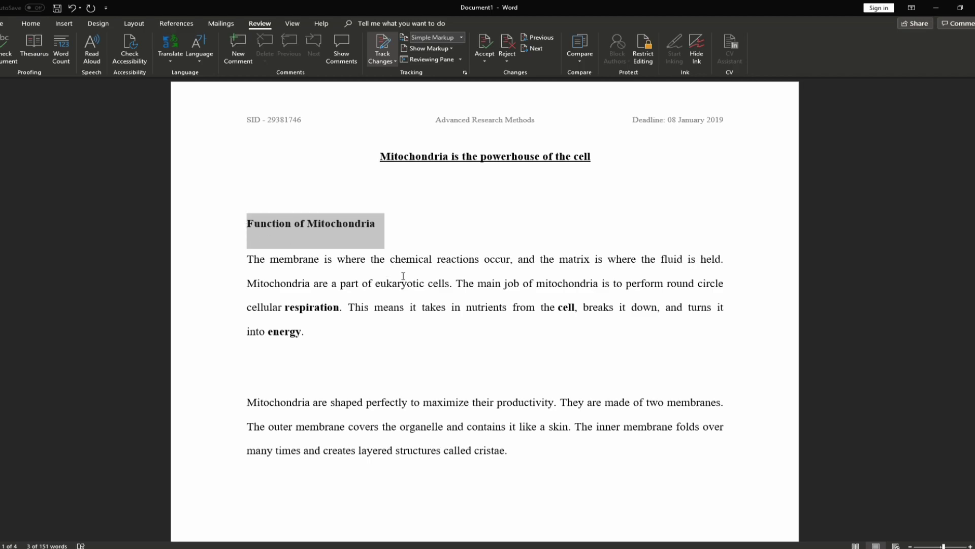
key("Delete")
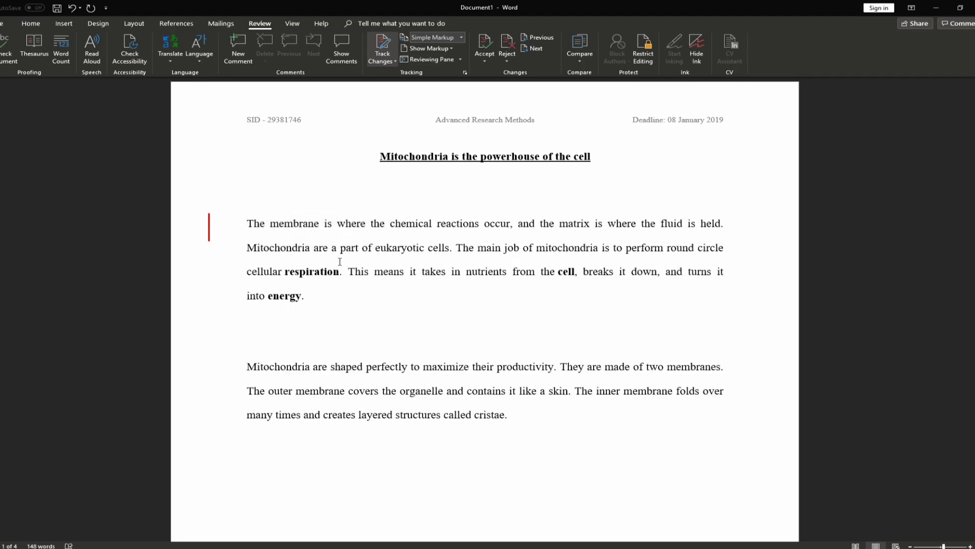
Switch the markup view to All Markup so the tracked heading deletion shows struck through
left_click(209, 227)
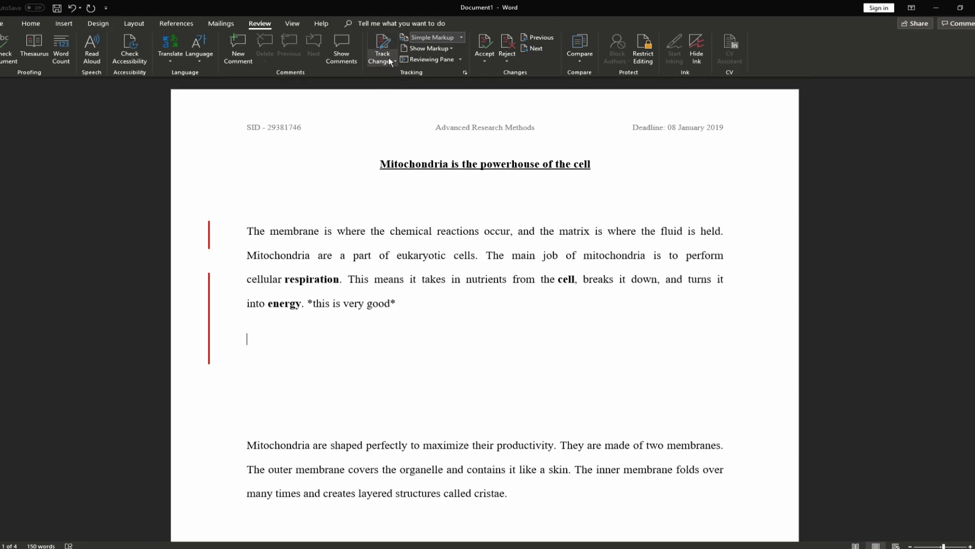
left_click(389, 62)
left_click(384, 40)
left_click(209, 242)
left_click(244, 198)
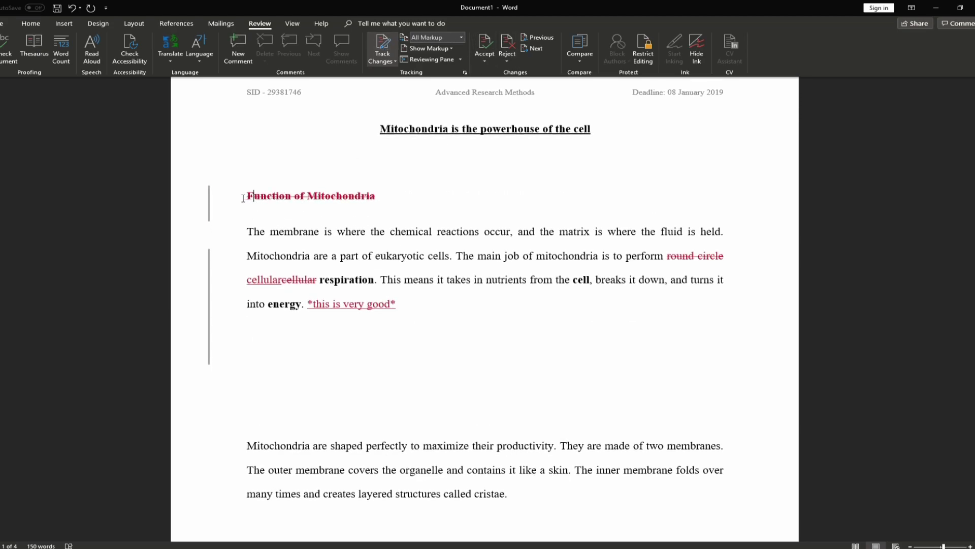
scroll(442, 115, "up", 1)
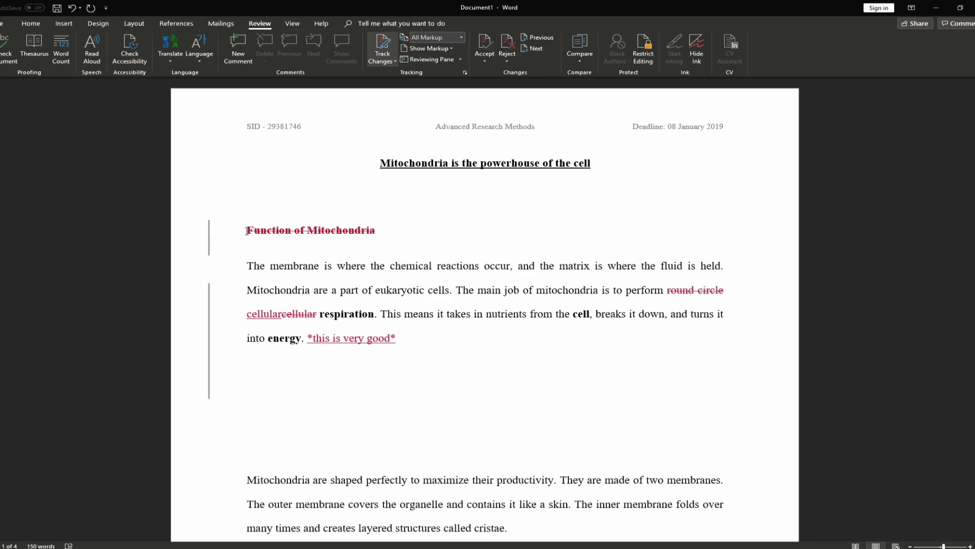
Restore the Function of Mitochondria heading, accept the three wording fixes, and reject the '*this is very good*' remark
left_click(507, 45)
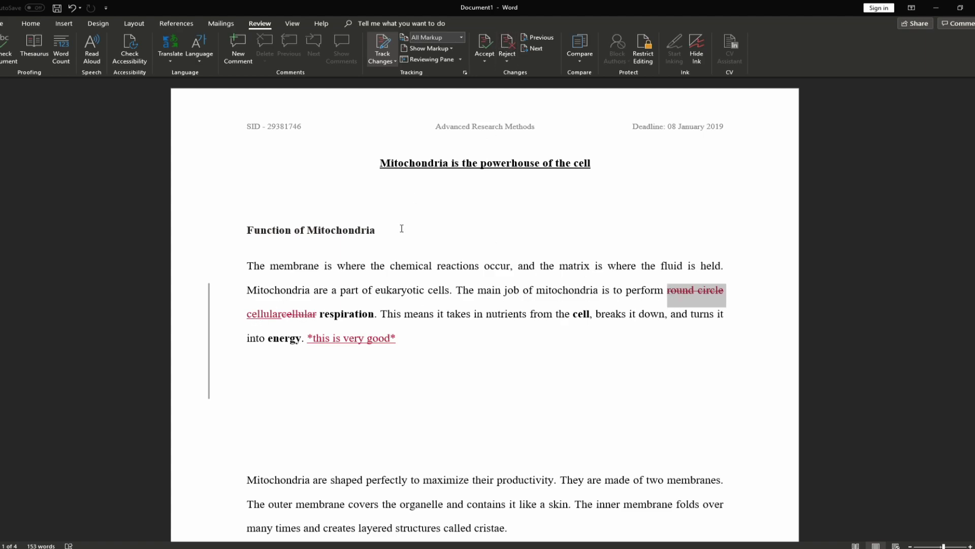
left_click(485, 46)
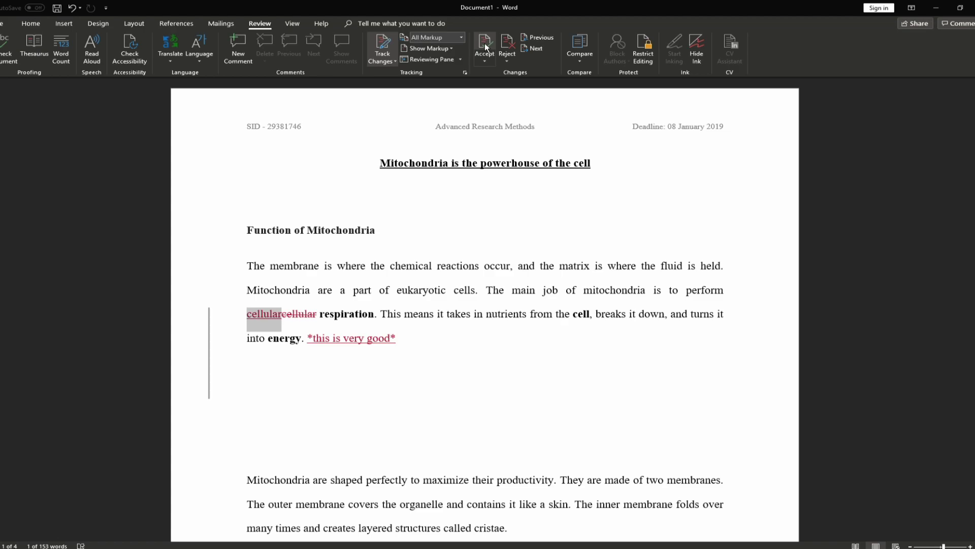
left_click(485, 47)
left_click(486, 46)
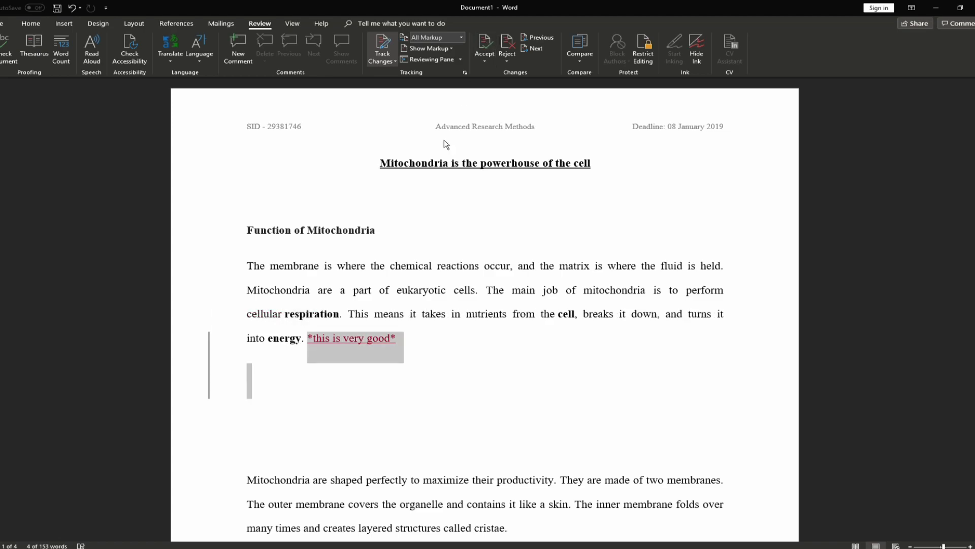
scroll(376, 346, "down", 1)
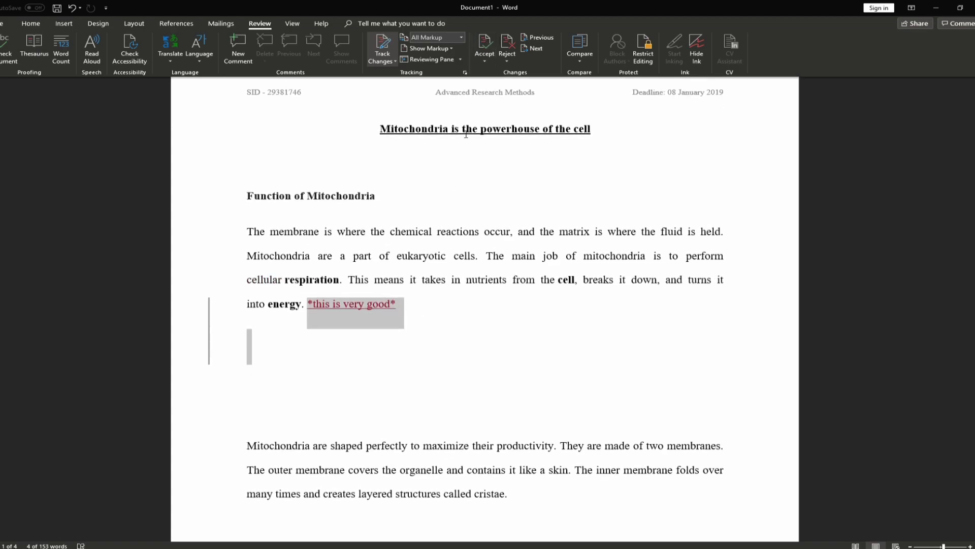
left_click(508, 45)
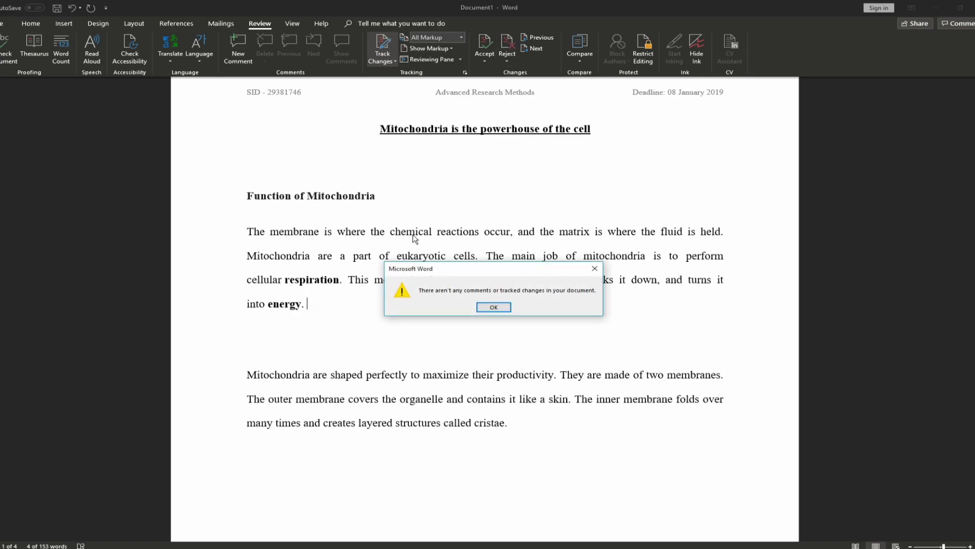
left_click(495, 308)
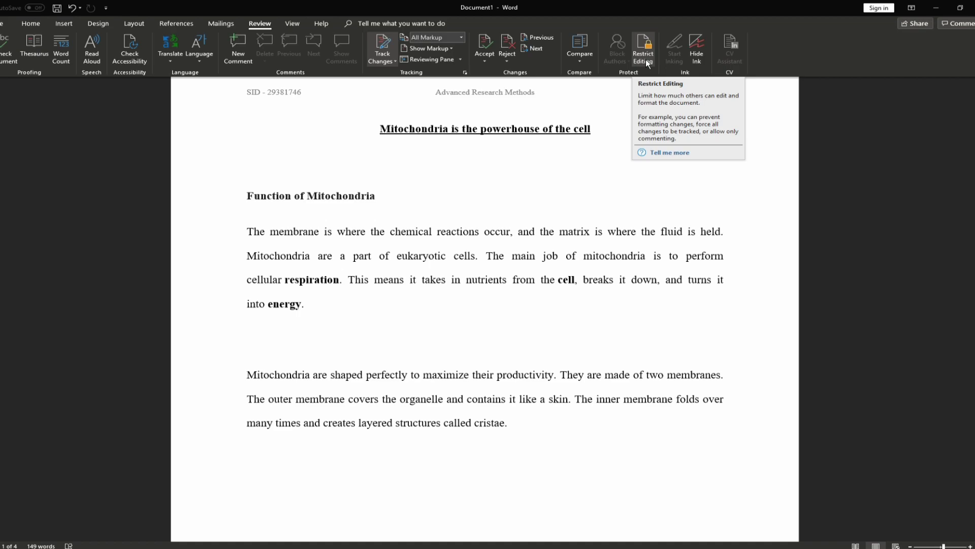
Limit formatting to a selection of styles and allow only one type of editing
left_click(646, 60)
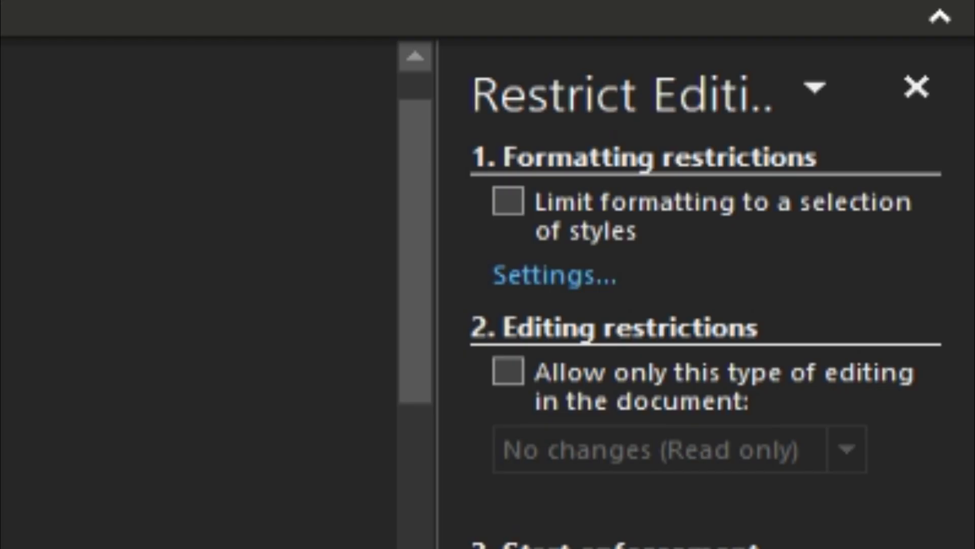
left_click(512, 206)
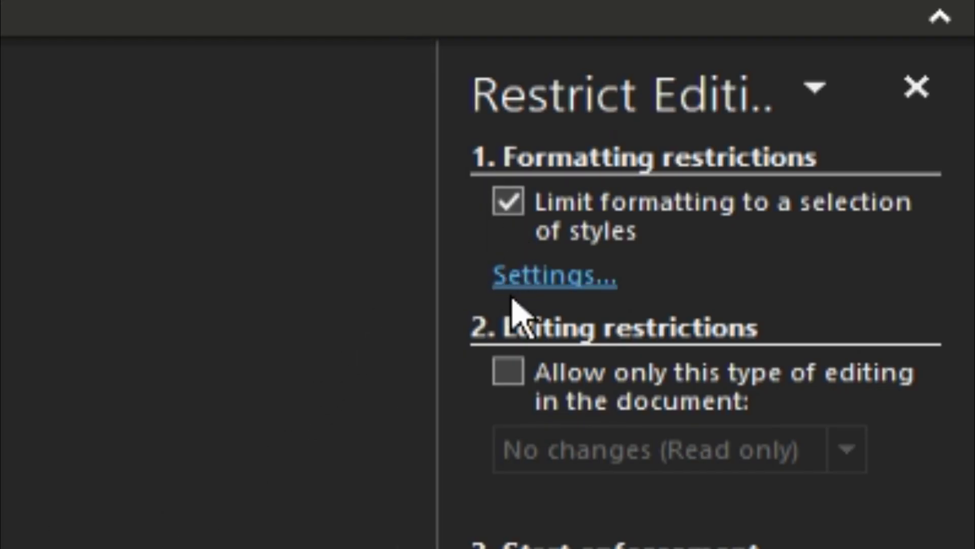
left_click(510, 374)
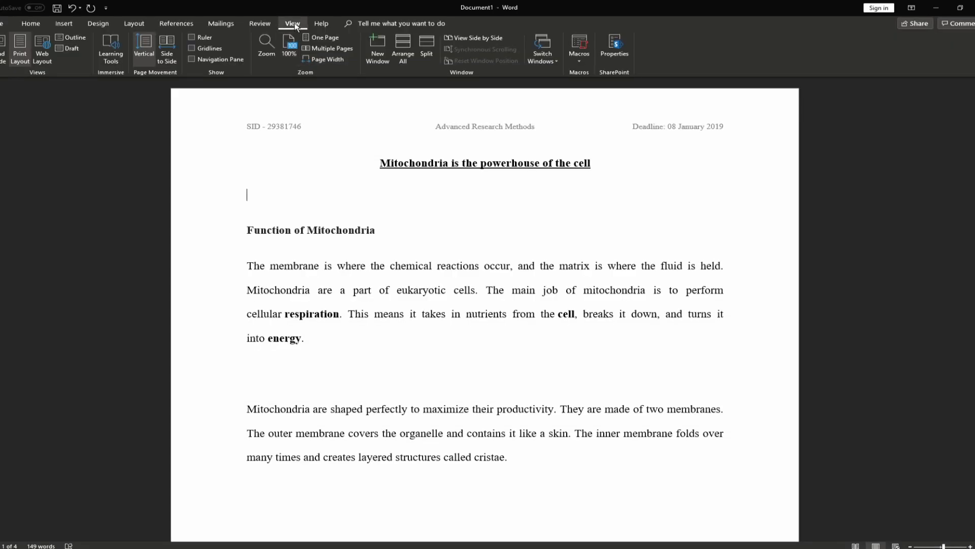
left_click(2, 50)
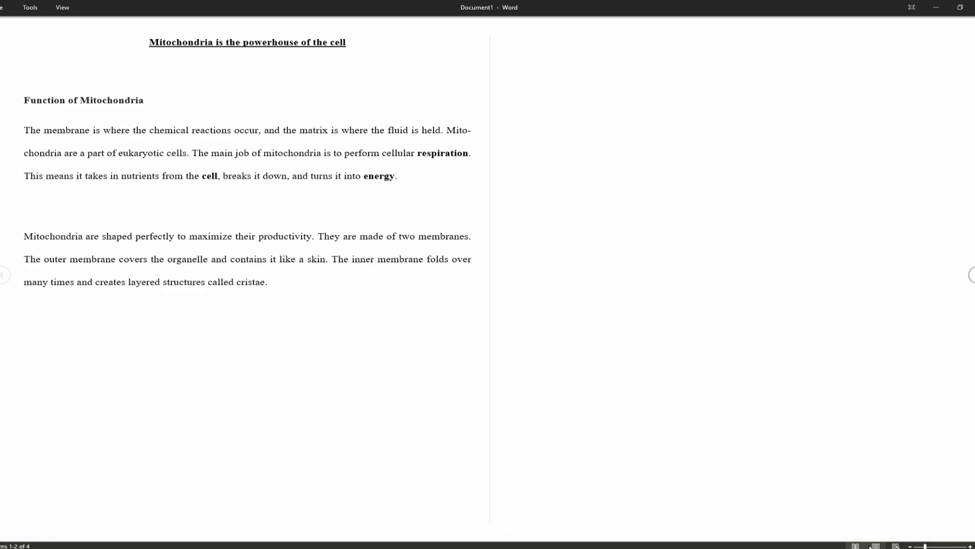
left_click(896, 546)
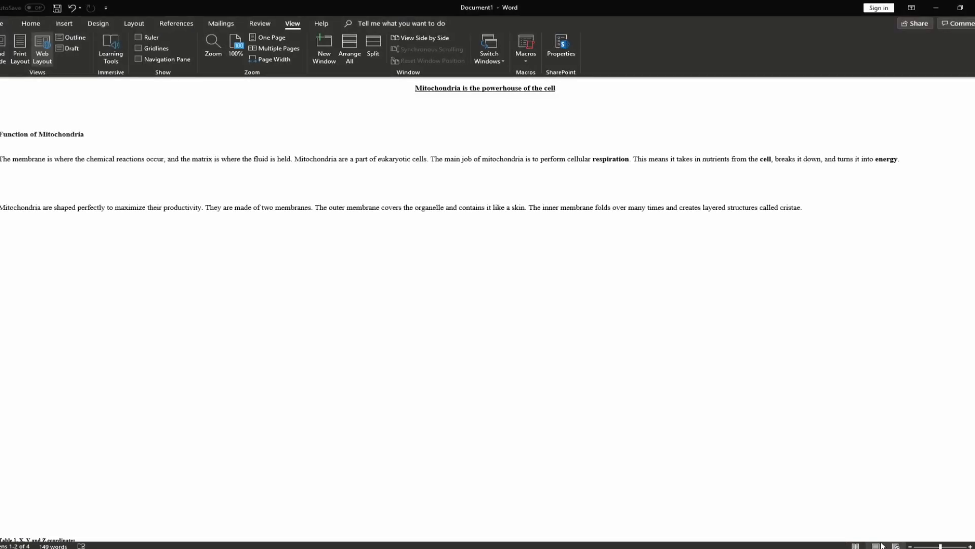
left_click(876, 546)
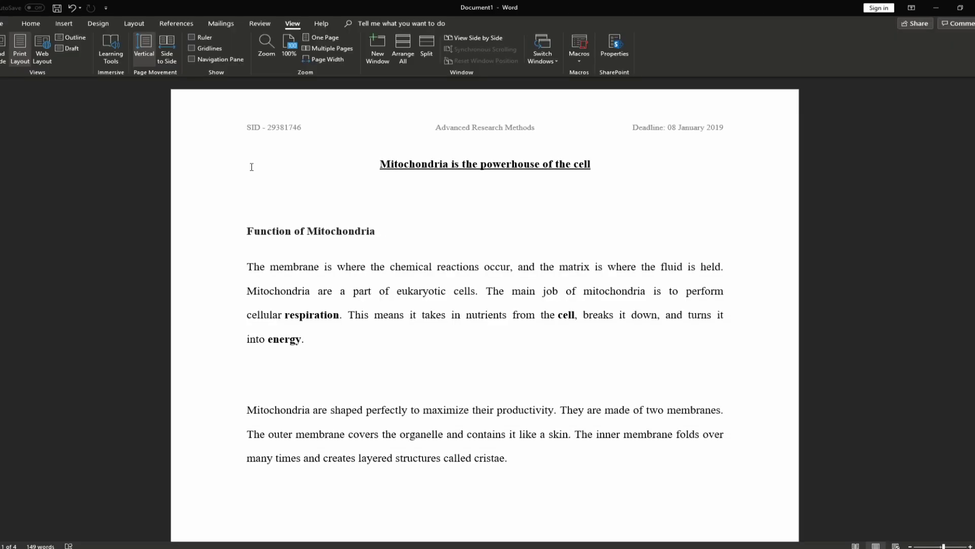
left_click(191, 49)
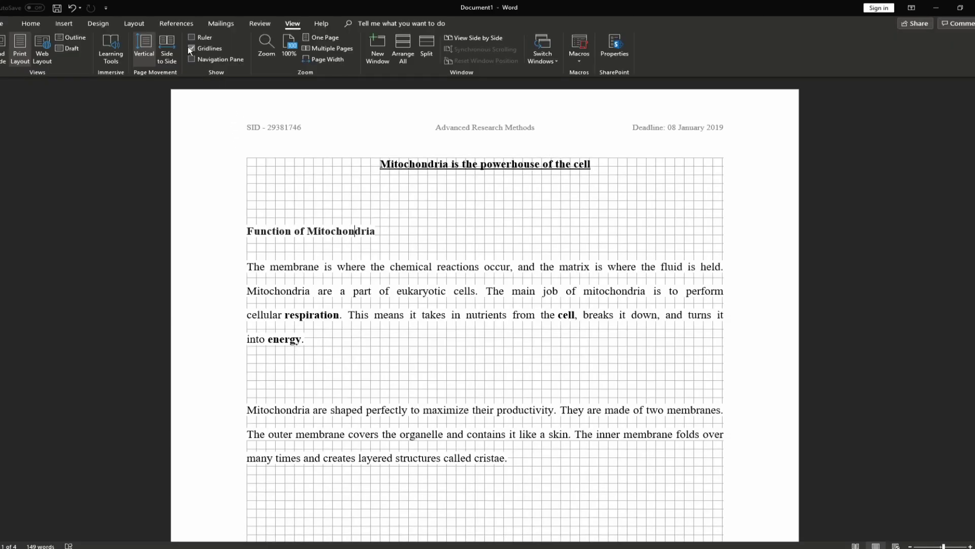
left_click(192, 39)
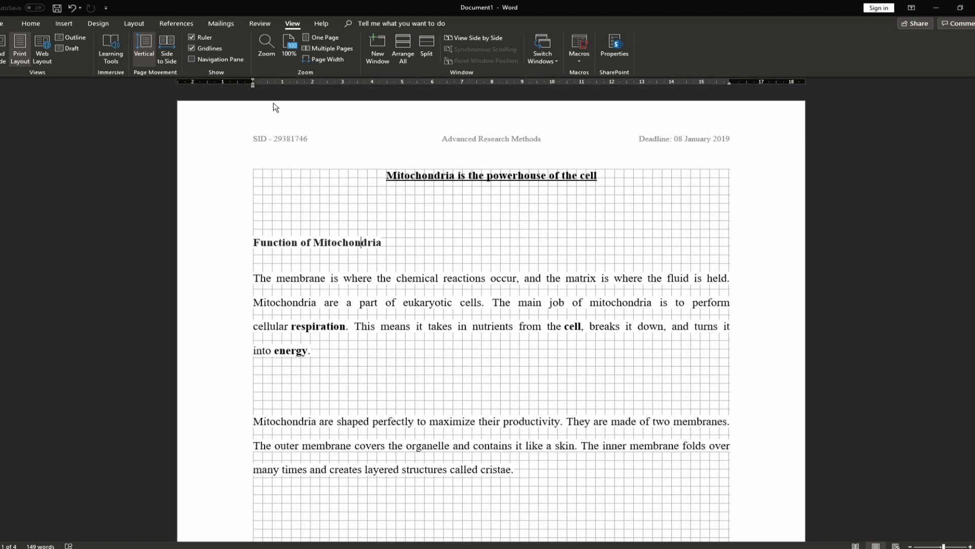
mouse_move(252, 84)
left_mouse_down()
mouse_move(195, 84)
mouse_move(559, 114)
mouse_move(257, 113)
left_mouse_up()
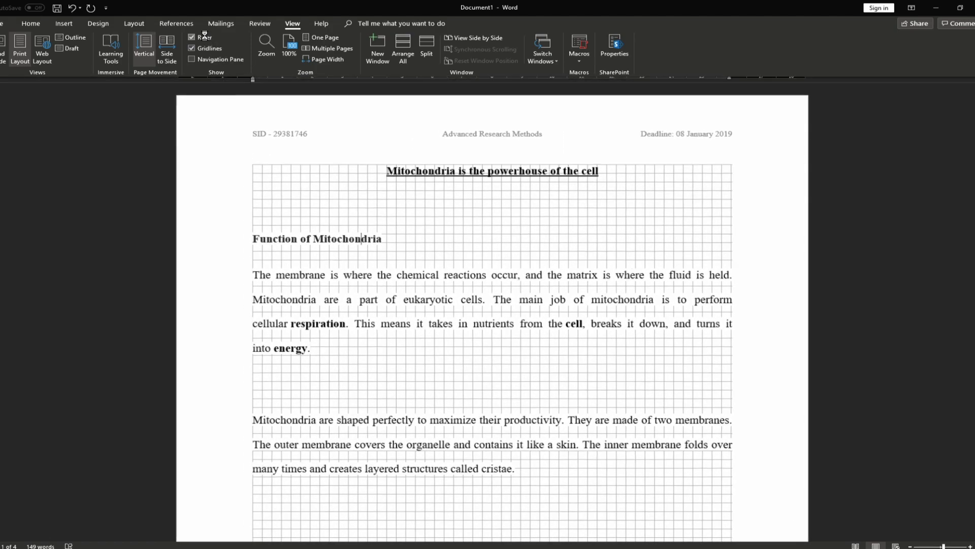
left_click_drag(252, 85, 206, 83)
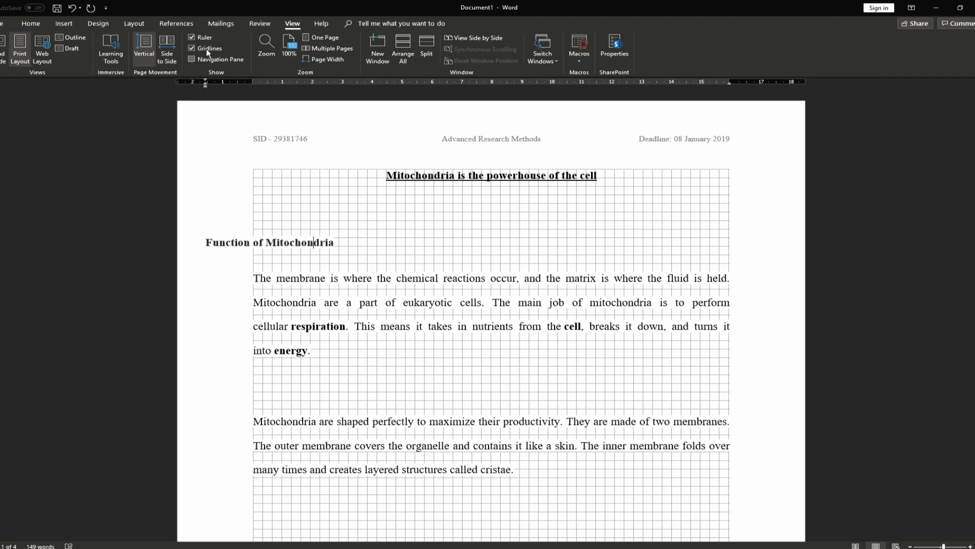
left_click(199, 37)
key("ctrl+z")
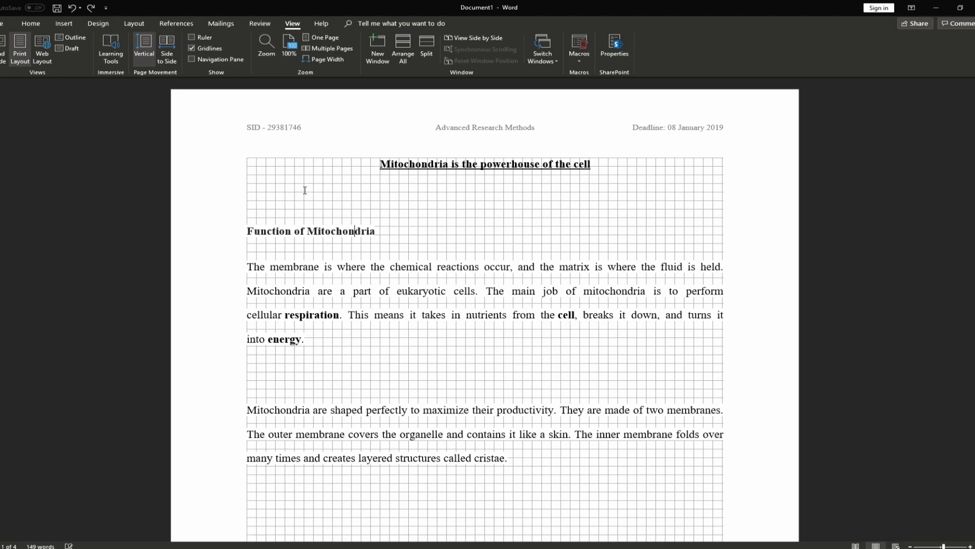
left_click(209, 48)
left_click(209, 48)
left_click(209, 48)
left_click(219, 61)
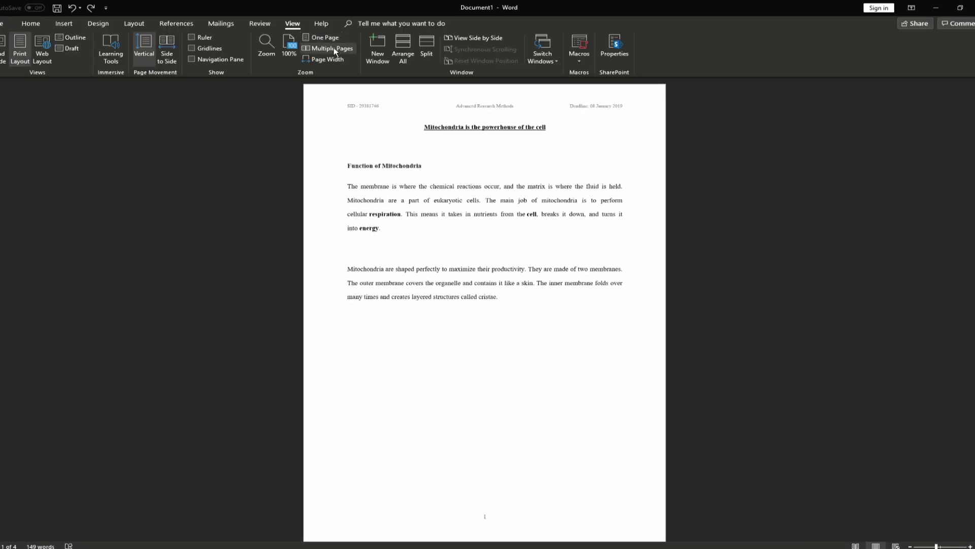
left_click(320, 37)
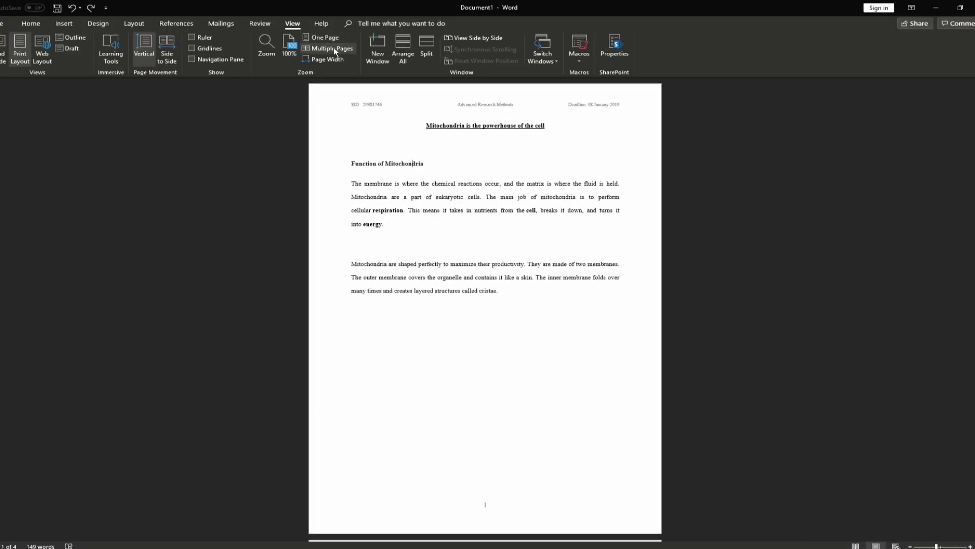
left_click(332, 49)
left_click(328, 60)
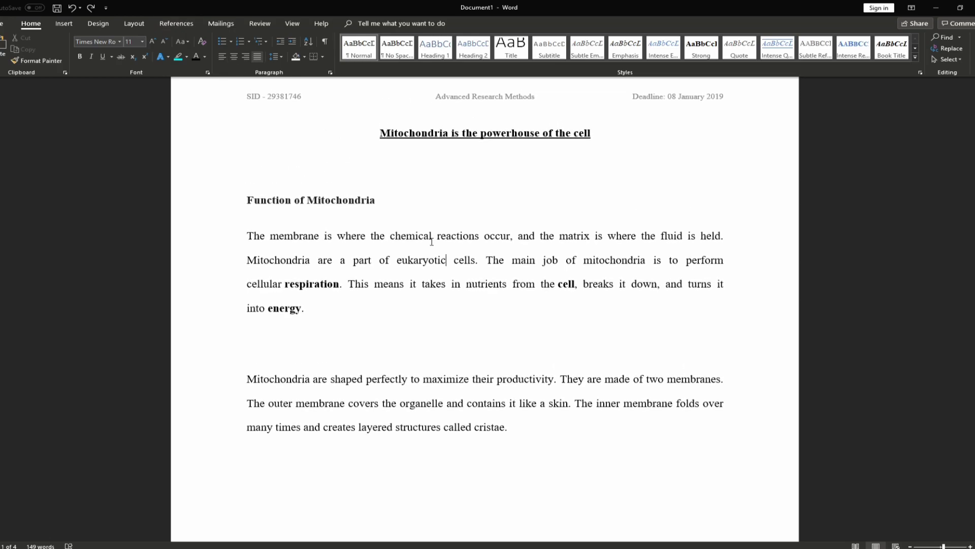
left_click(387, 175)
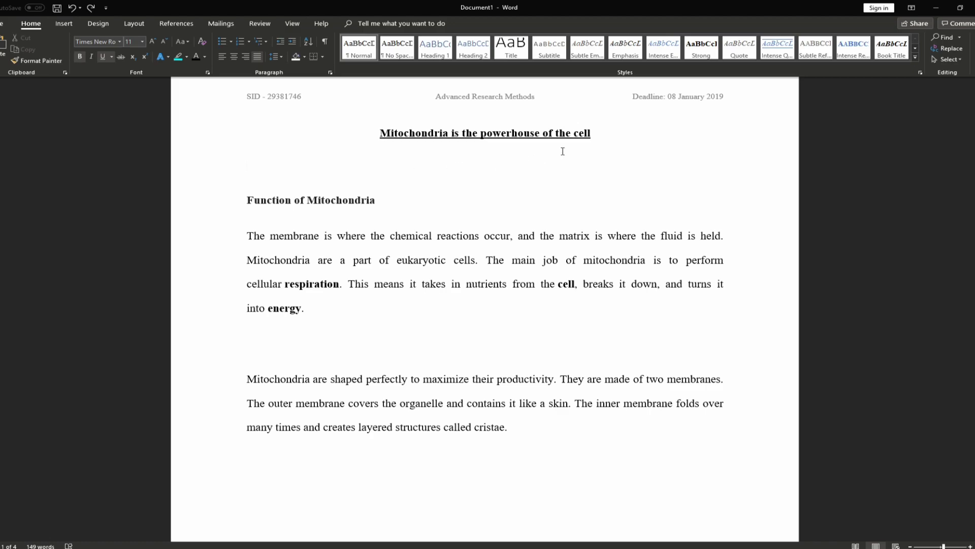
Set the Heading 1 style's text to black, Times New Roman, 12 pt
left_click_drag(599, 134, 398, 131)
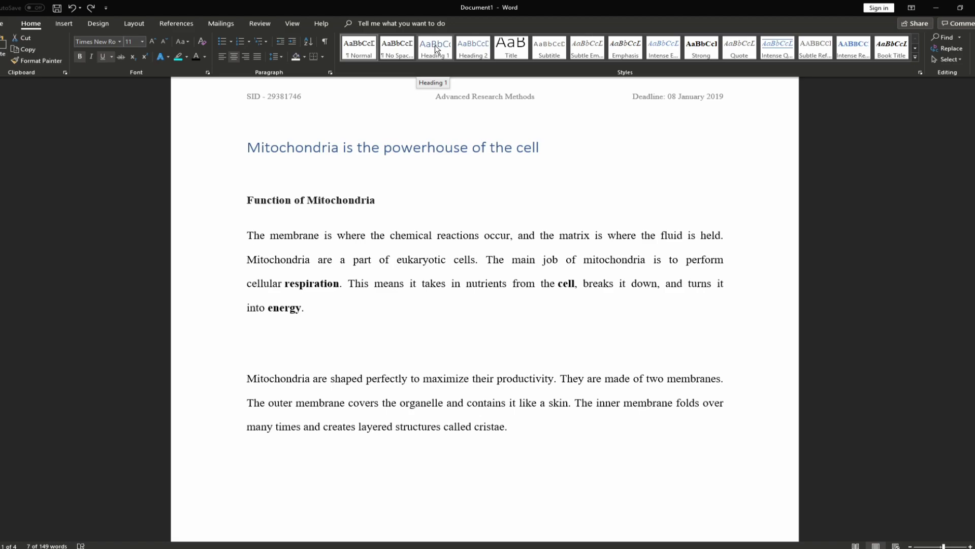
right_click(435, 49)
left_click(467, 68)
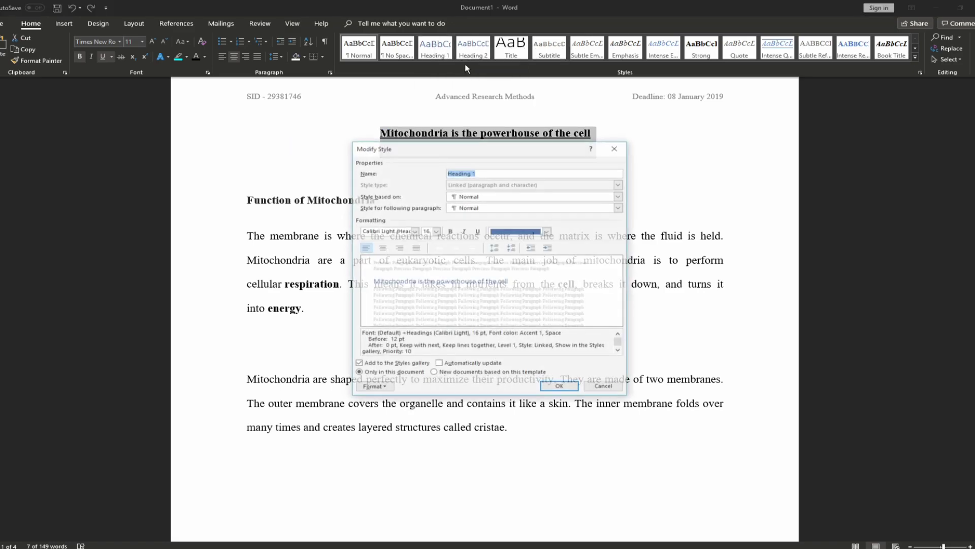
left_click(547, 231)
left_click(503, 264)
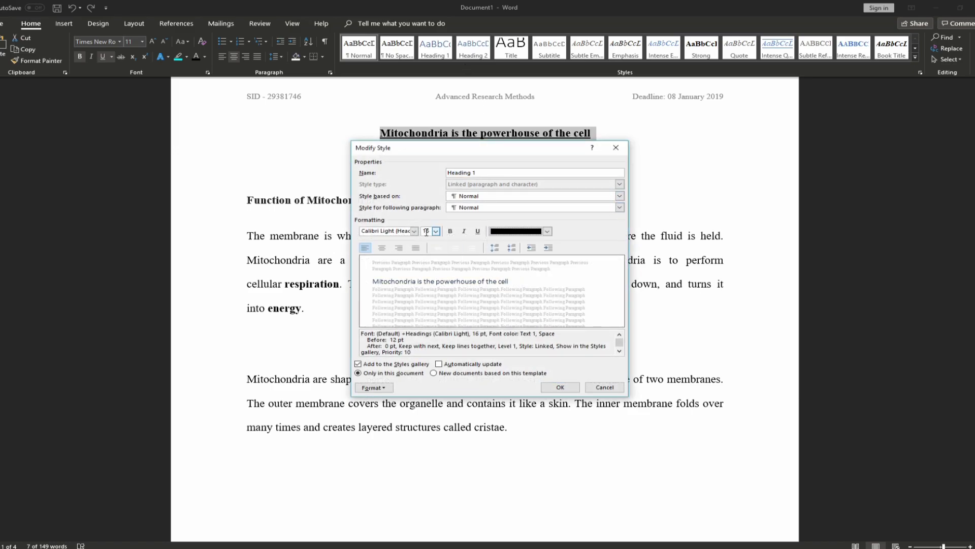
left_click(414, 232)
left_click(418, 268)
left_click(436, 231)
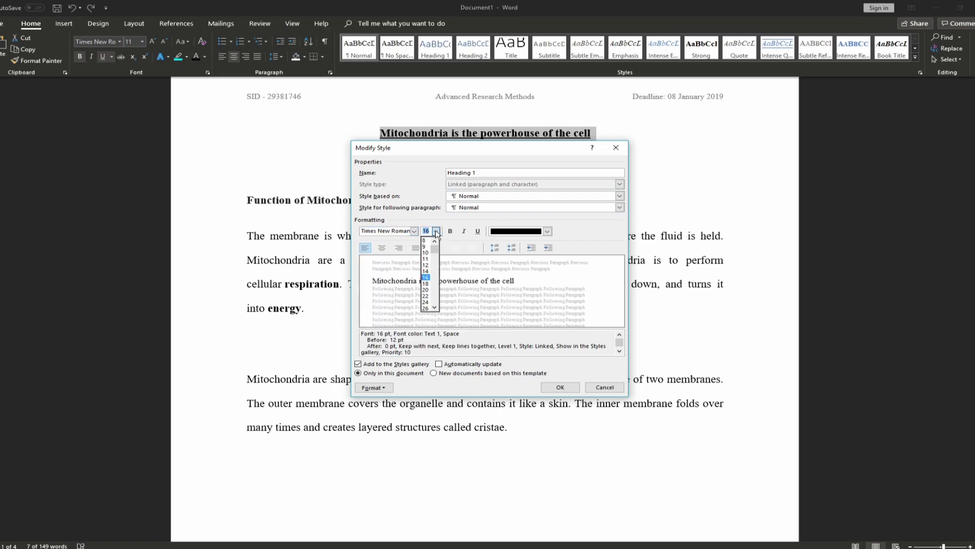
left_click(426, 265)
Make Heading 1 bold and centred, keeping the original spacing and indent, and save the style
left_click(450, 231)
left_click(382, 247)
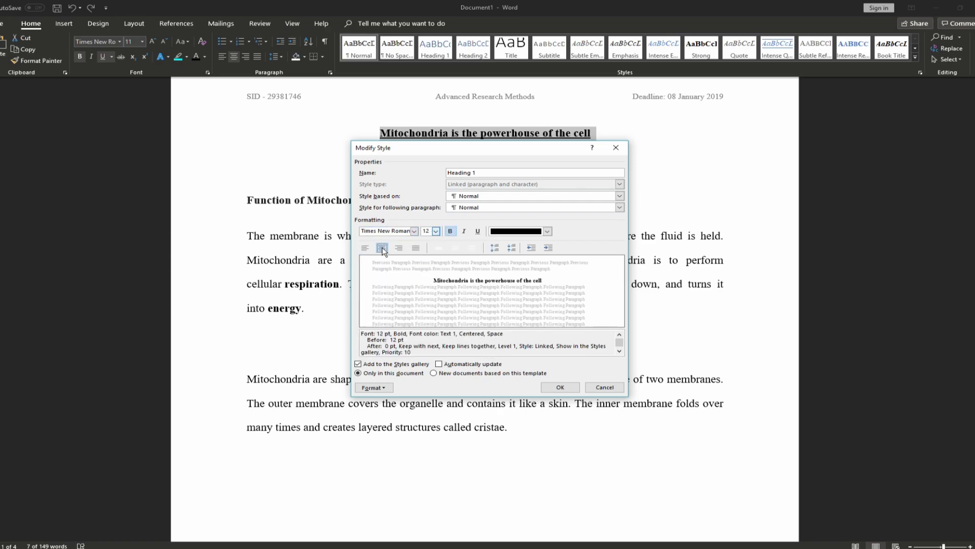
left_click(495, 248)
left_click(512, 248)
left_click(548, 248)
left_click(531, 248)
left_click(561, 387)
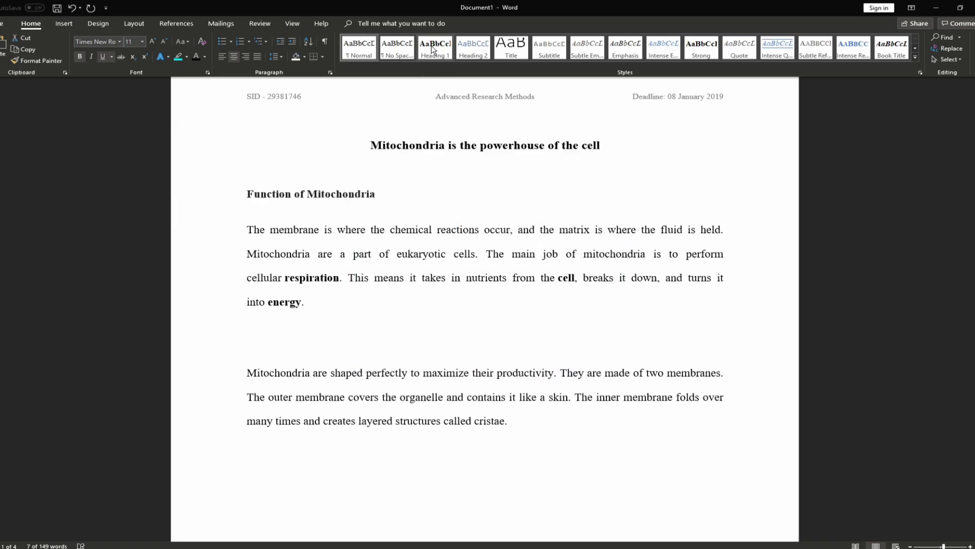
Apply Heading 1 to the title and Heading 2 to Function of Mitochondria
left_click(433, 46)
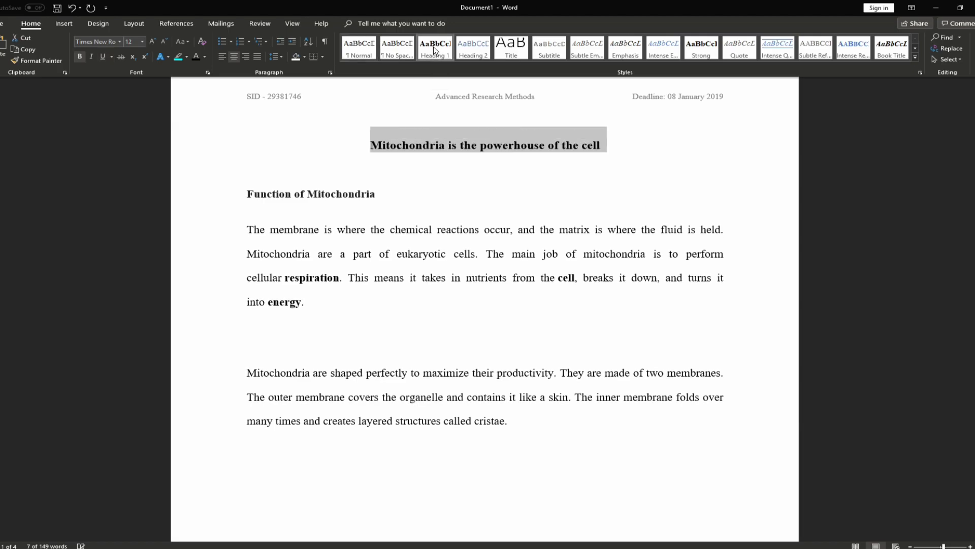
triple_click(387, 193)
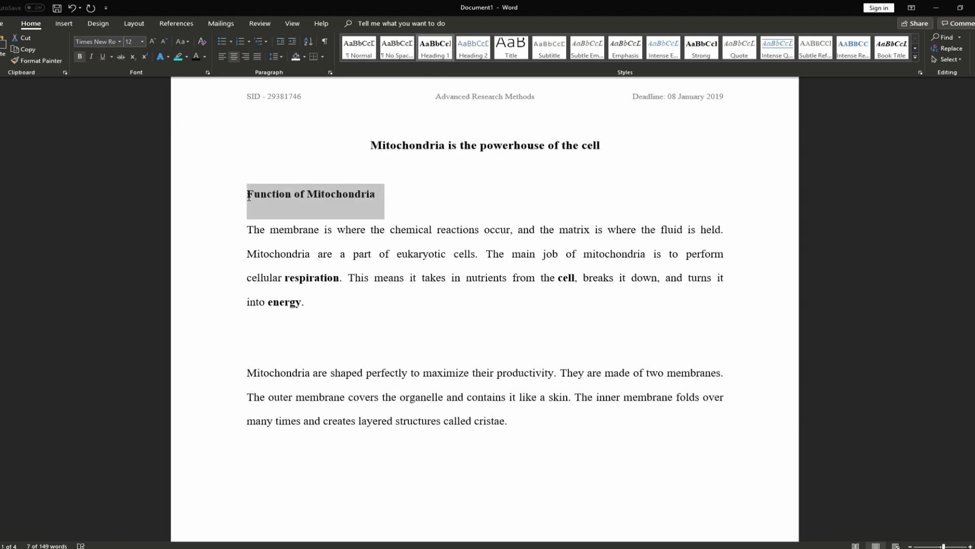
left_click(468, 54)
left_click(468, 54)
Make the Function of Mitochondria heading black, 12 pt, Times New Roman and bold
left_click(197, 56)
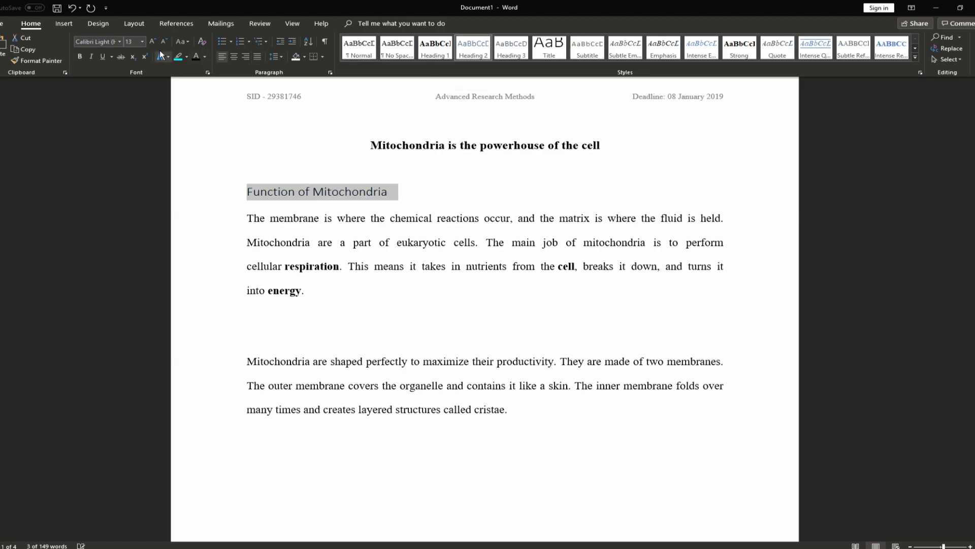
left_click(163, 42)
left_click(119, 42)
left_click(122, 98)
left_click(79, 56)
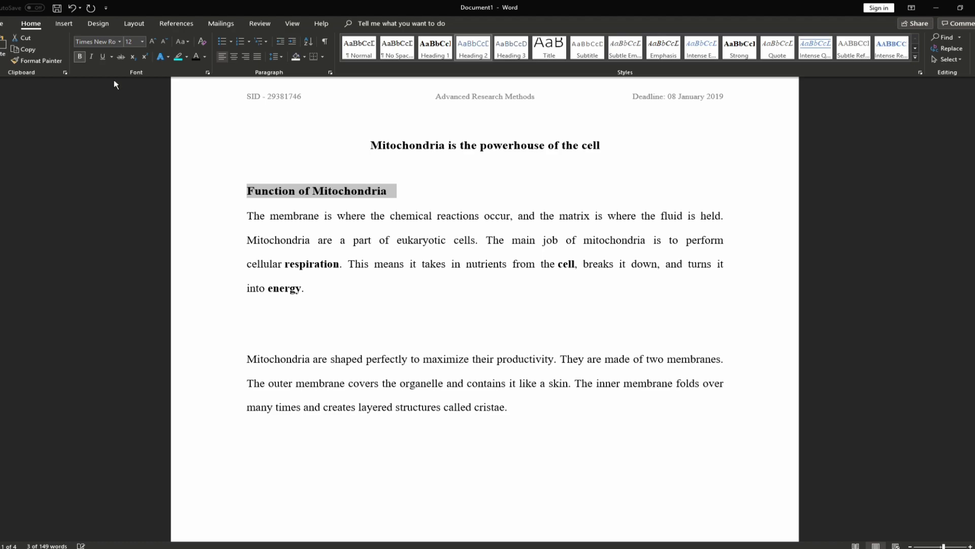
Check the heading formatting and place the insertion point after the body text
left_click(418, 222)
left_click(371, 148)
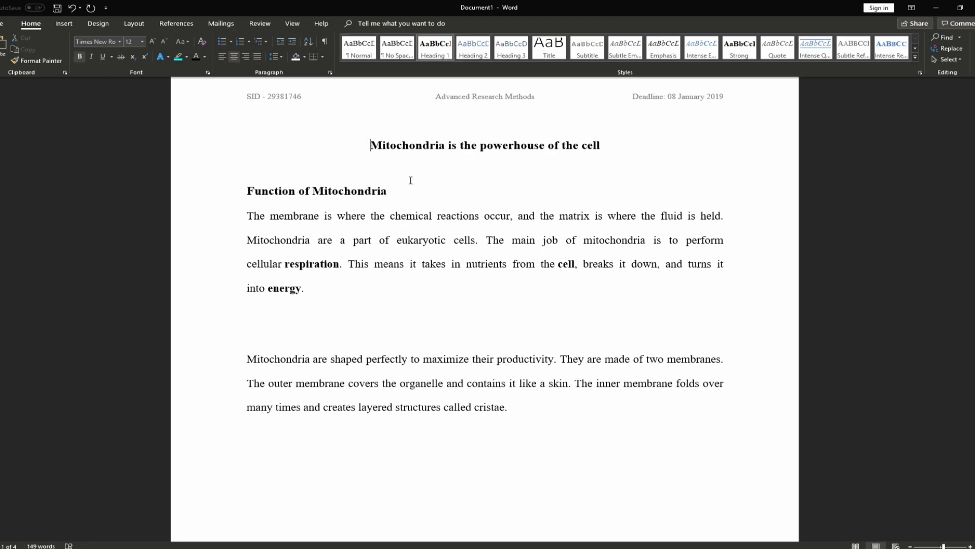
scroll(544, 381, "down", 1)
left_click(544, 379)
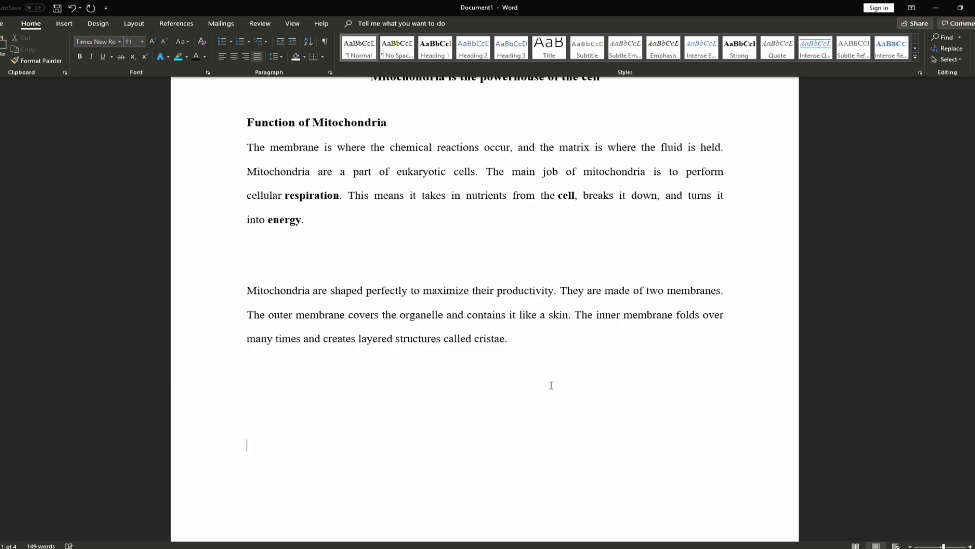
scroll(338, 366, "down", 3)
scroll(337, 365, "up", 4)
scroll(347, 324, "down", 6)
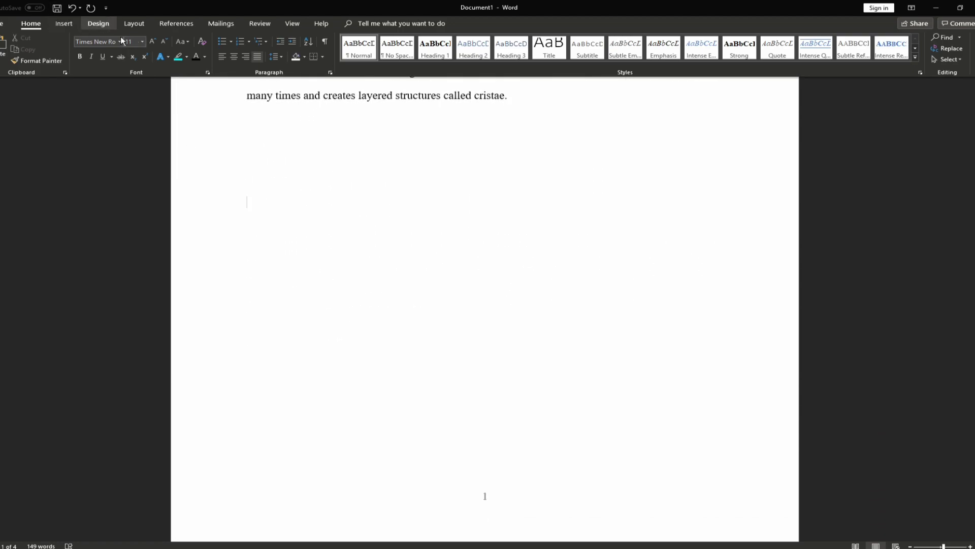
Insert an Automatic Table 1 table of contents after the body text
left_click(176, 23)
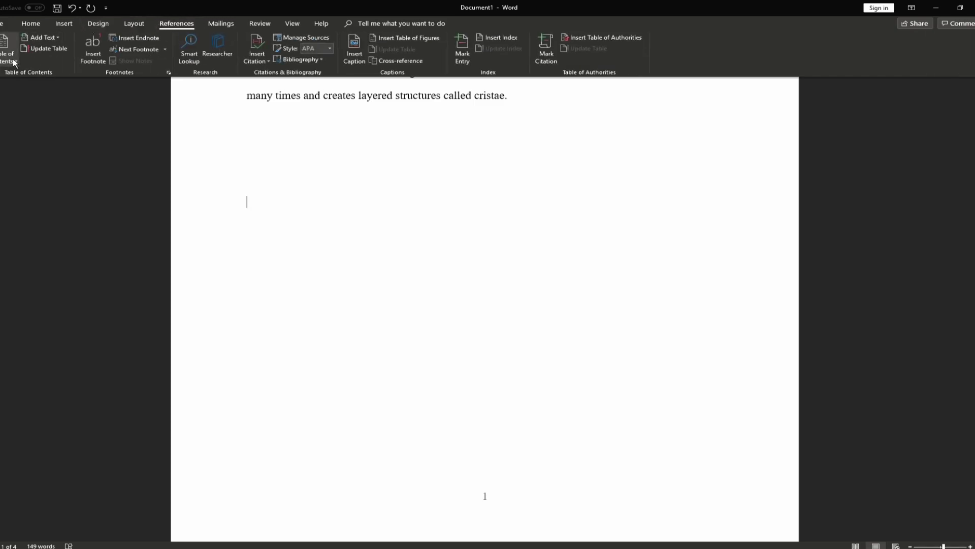
left_click(14, 63)
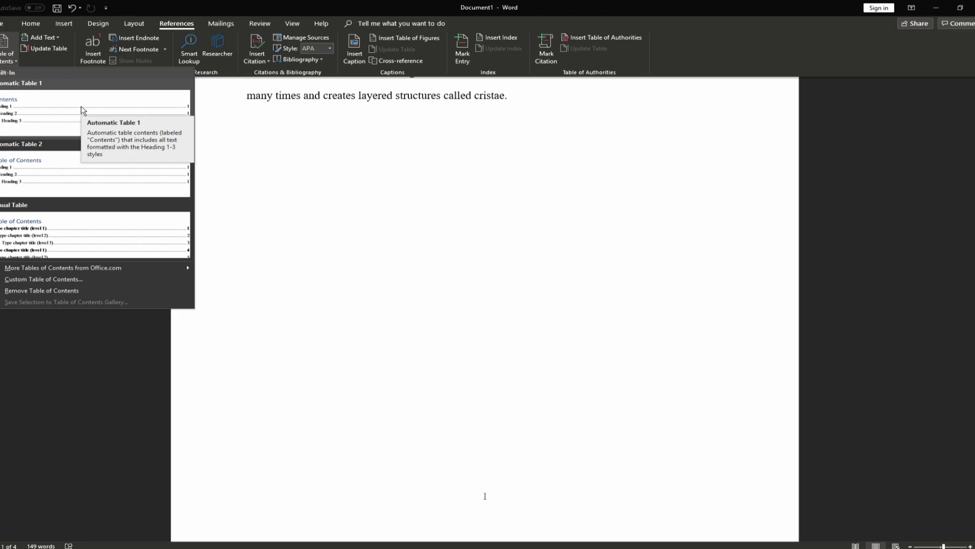
left_click(82, 111)
scroll(342, 333, "up", 1)
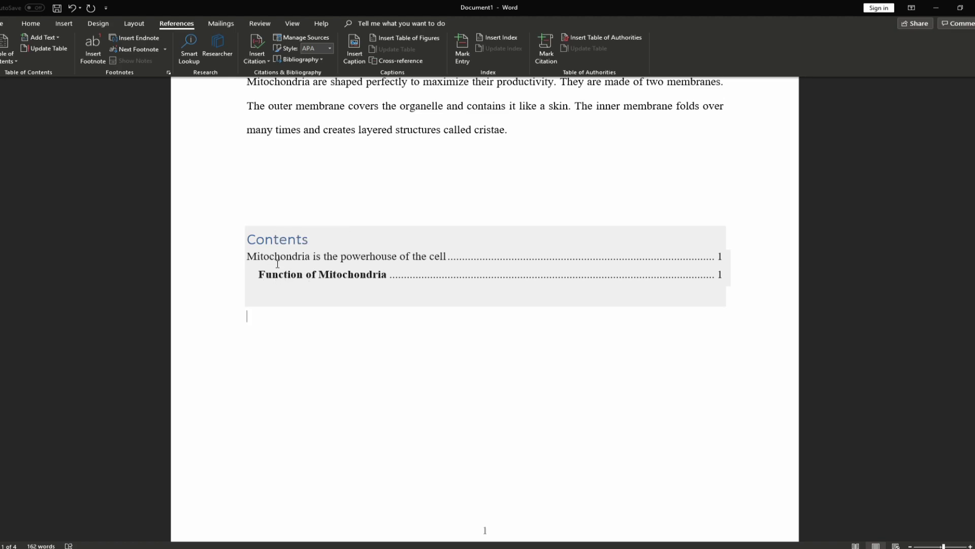
Select lines in the new contents table to inspect its entries
left_click(269, 210)
left_click(280, 243)
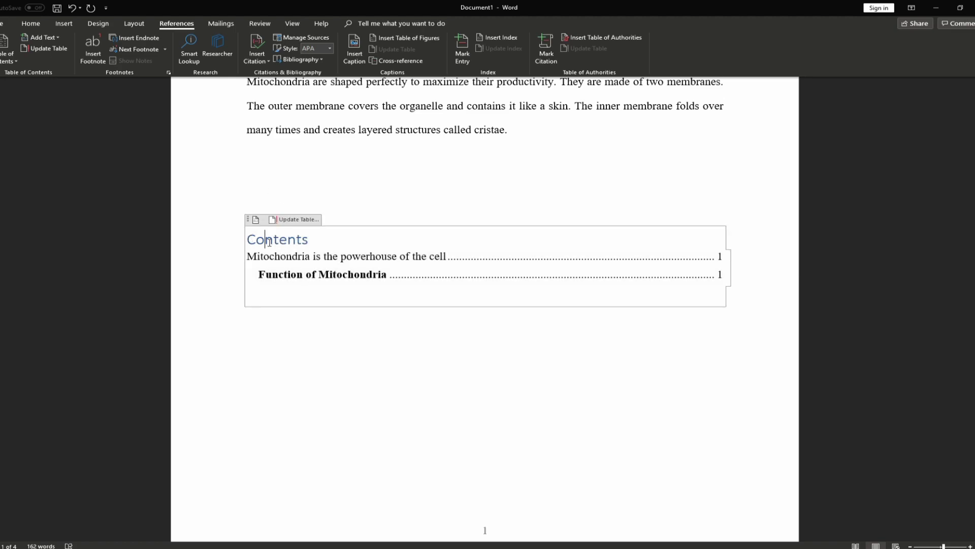
left_click_drag(262, 276, 386, 276)
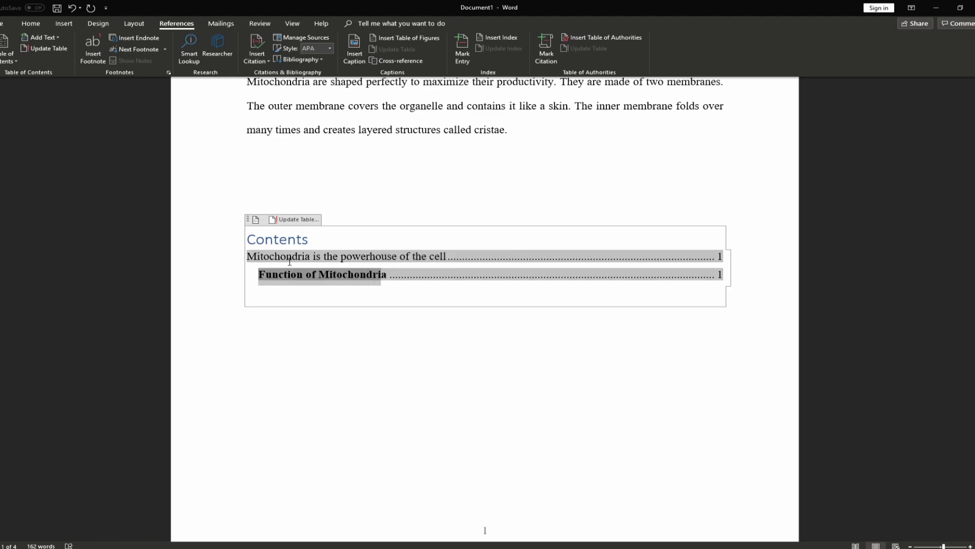
left_click_drag(274, 256, 396, 256)
scroll(393, 269, "up", 2)
scroll(393, 269, "up", 3)
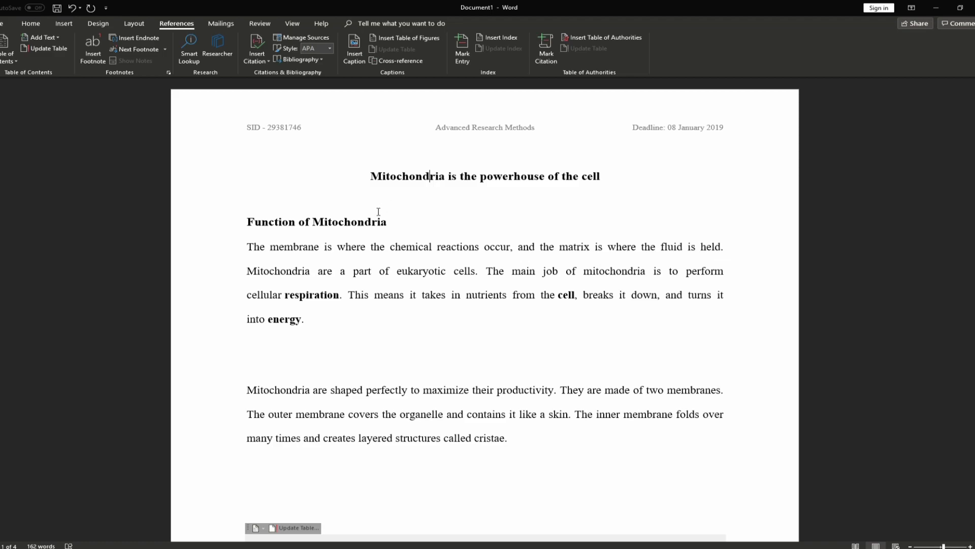
scroll(376, 221, "down", 2)
Remove bold from the Function of Mitochondria contents entry with Ctrl+B
left_click(343, 445)
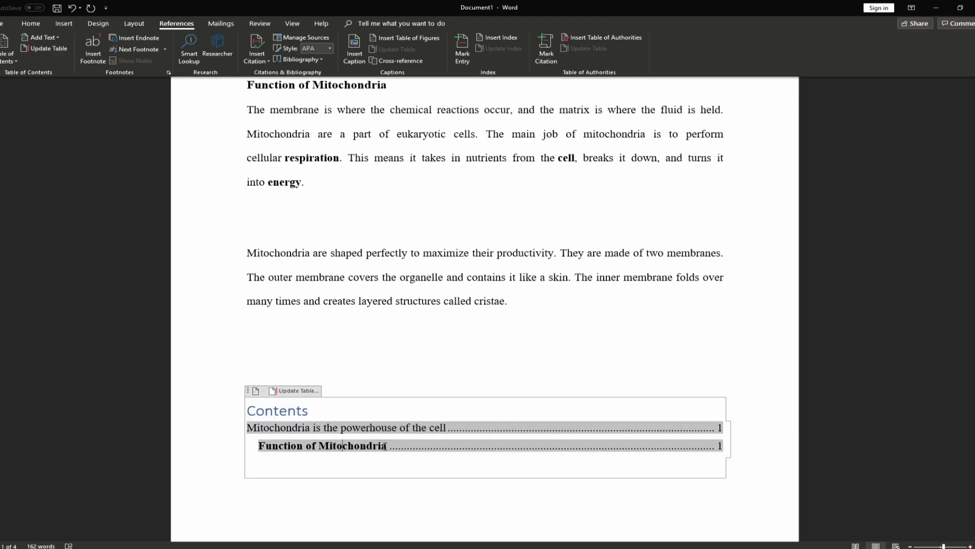
left_click_drag(259, 446, 387, 446)
key("ctrl+b")
left_click(458, 348)
scroll(508, 366, "down", 2)
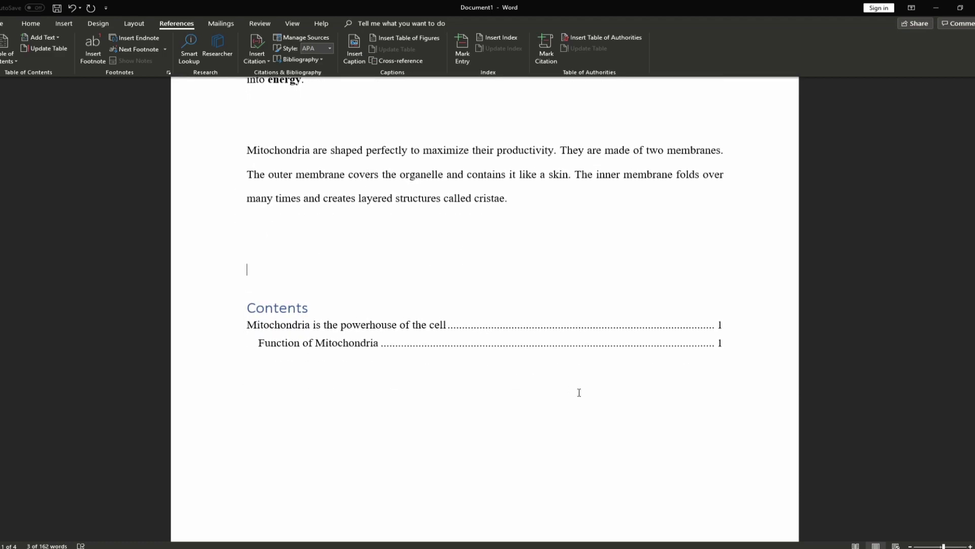
left_click(551, 358)
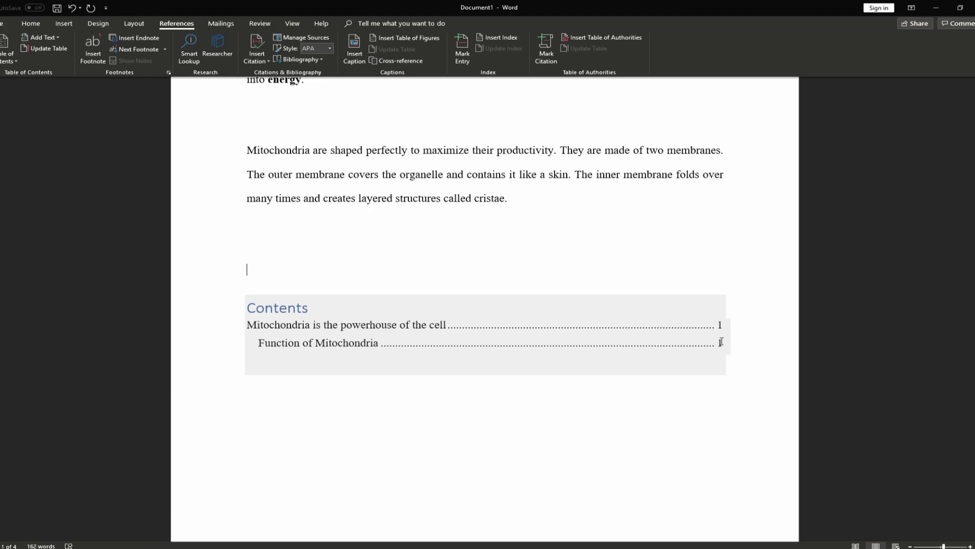
left_click(316, 311)
Make the Contents heading dark, centred, bold, 12 pt Times New Roman
left_click_drag(316, 311, 246, 308)
left_click(31, 24)
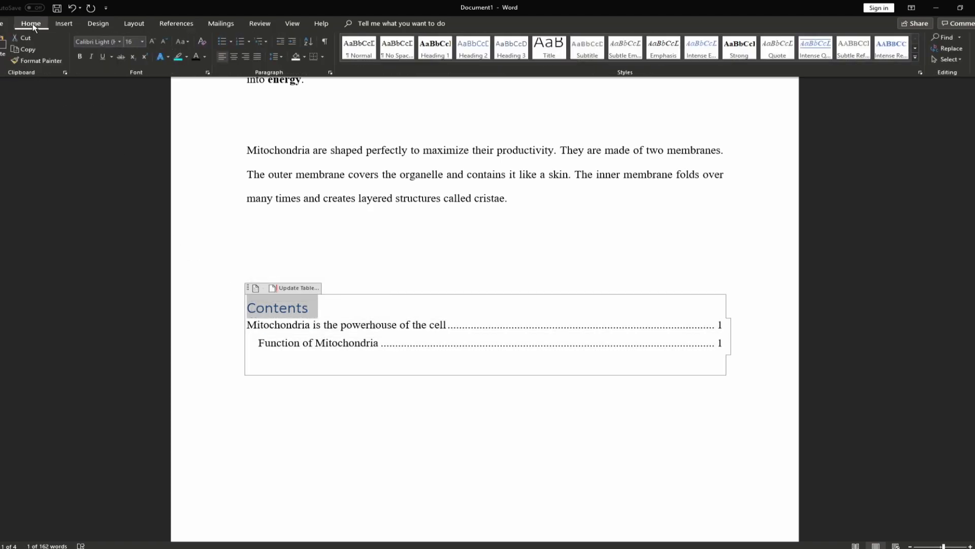
left_click(195, 58)
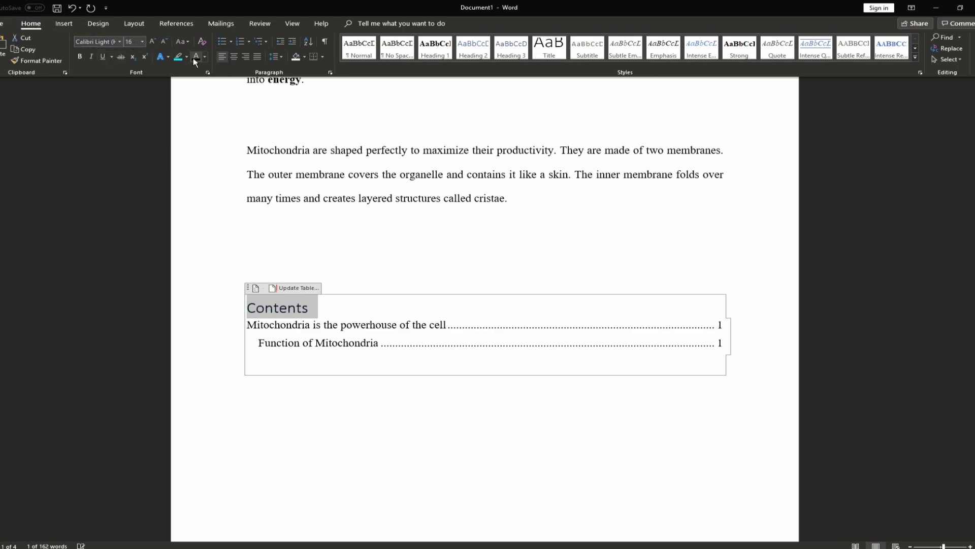
left_click(234, 58)
left_click(80, 57)
left_click(143, 42)
left_click(130, 85)
left_click(120, 42)
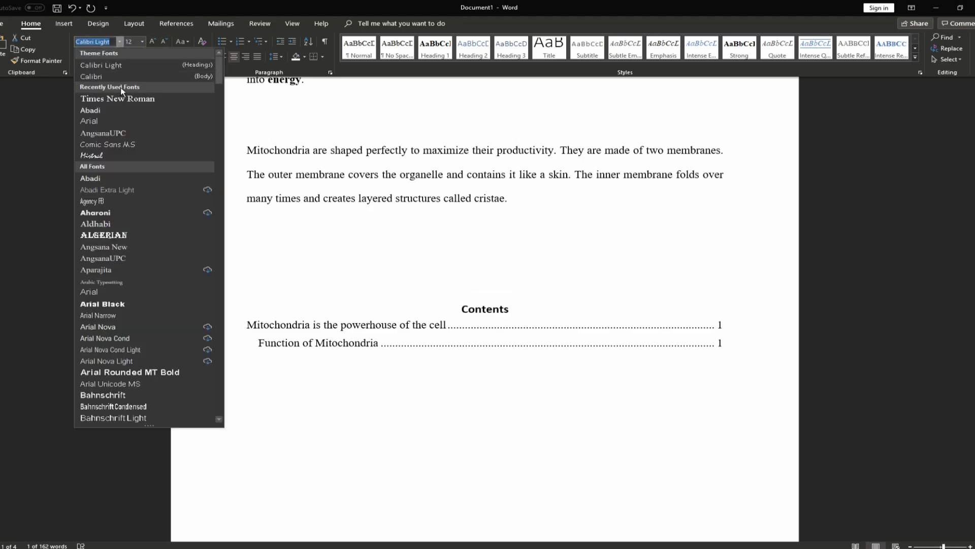
left_click(119, 96)
Move the insertion point down a line and browse the Table of Contents gallery without inserting
left_click(451, 234)
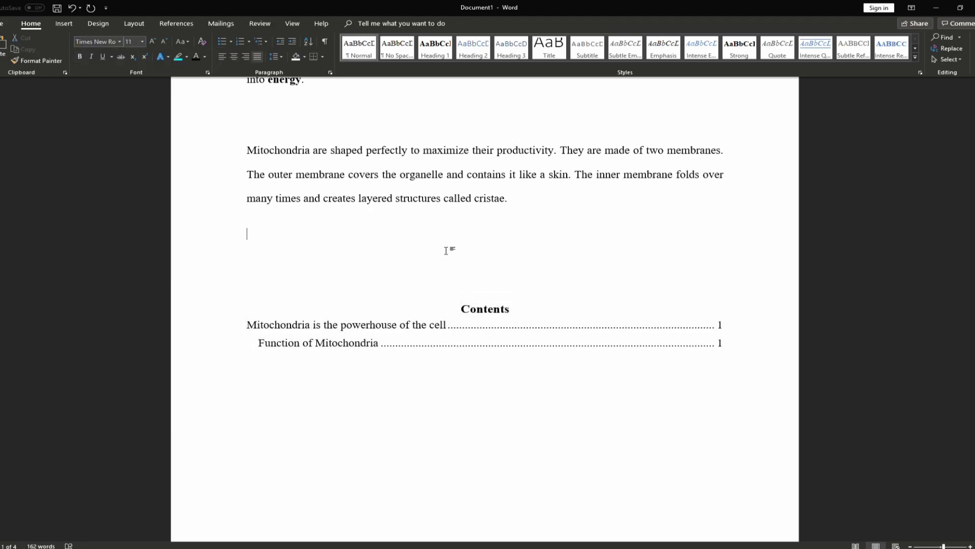
scroll(403, 283, "down", 2)
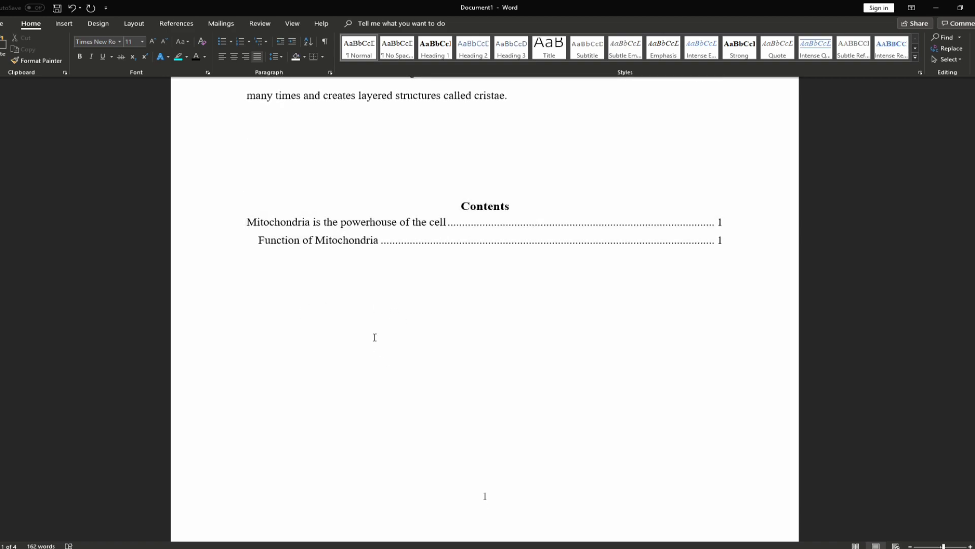
scroll(276, 254, "up", 1)
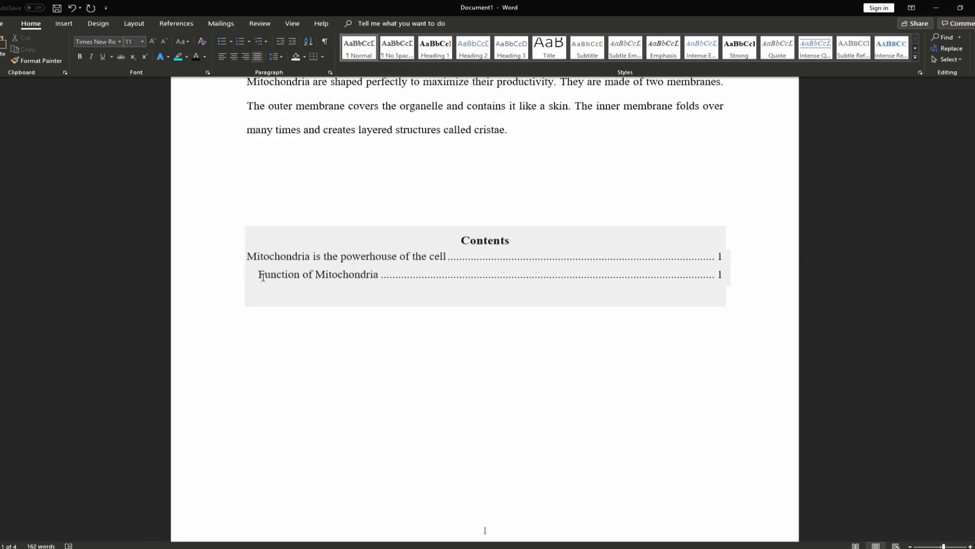
left_click(304, 206)
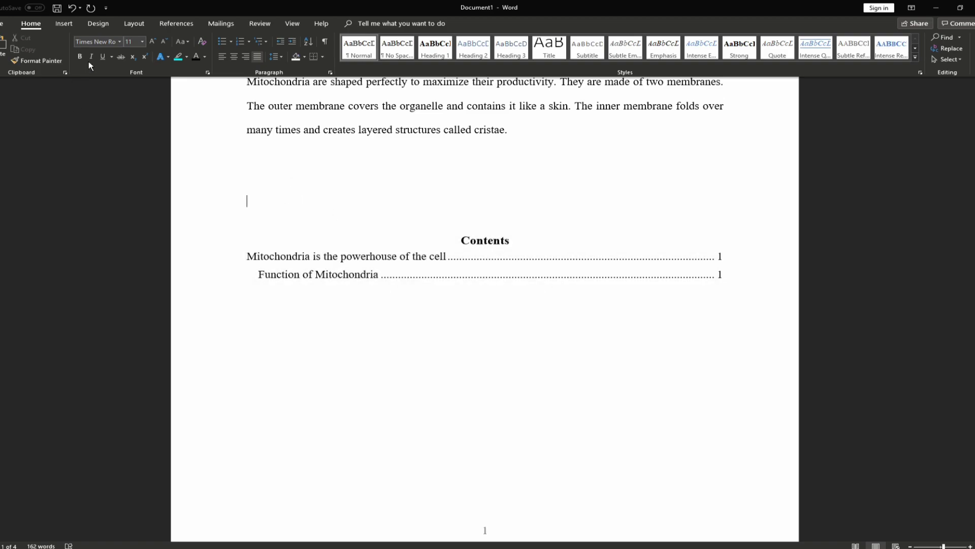
left_click(185, 22)
left_click(7, 48)
left_click(366, 290)
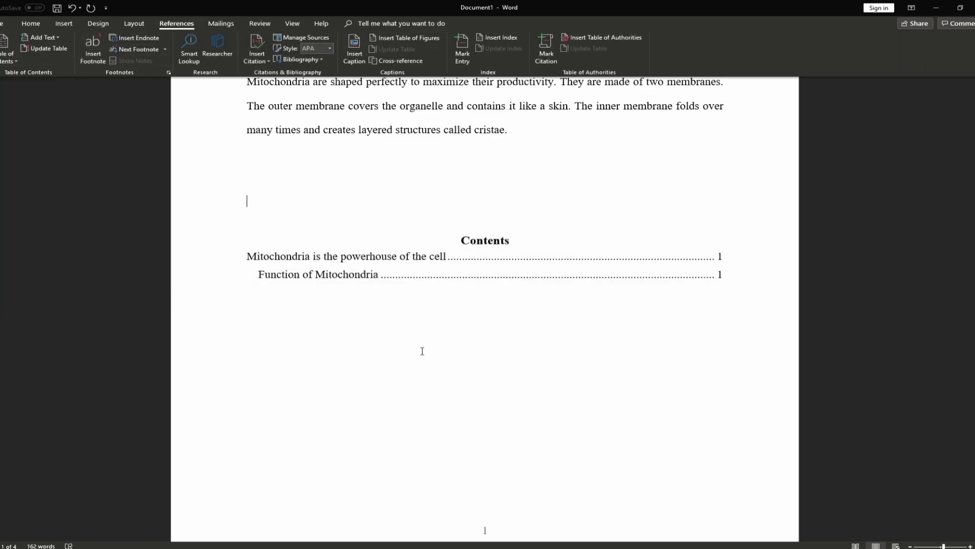
left_click(483, 239)
left_click(290, 219)
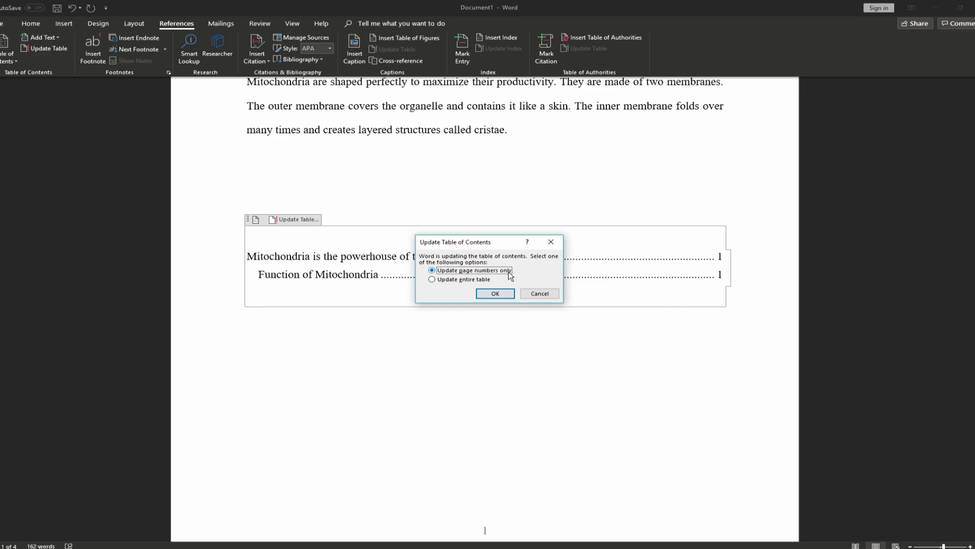
left_click_drag(474, 243, 548, 232)
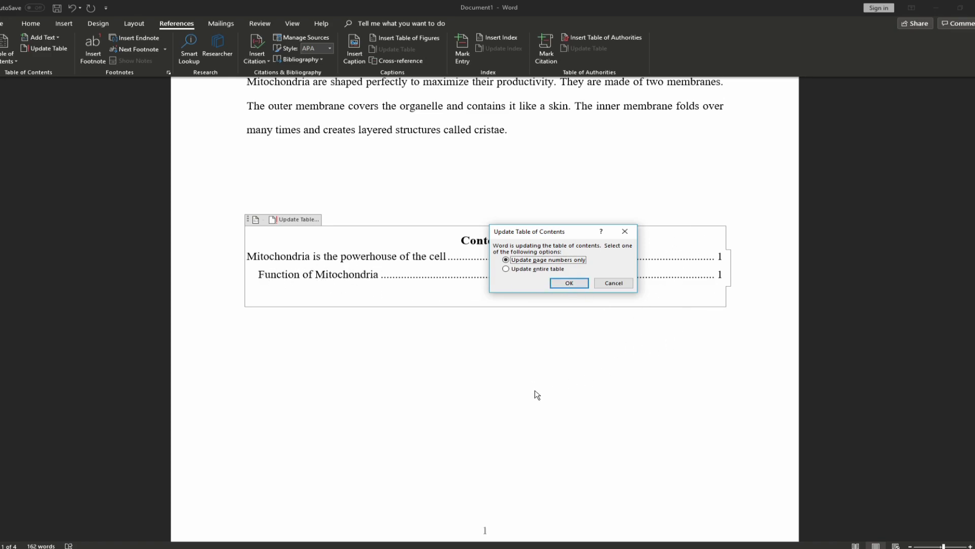
left_click(569, 284)
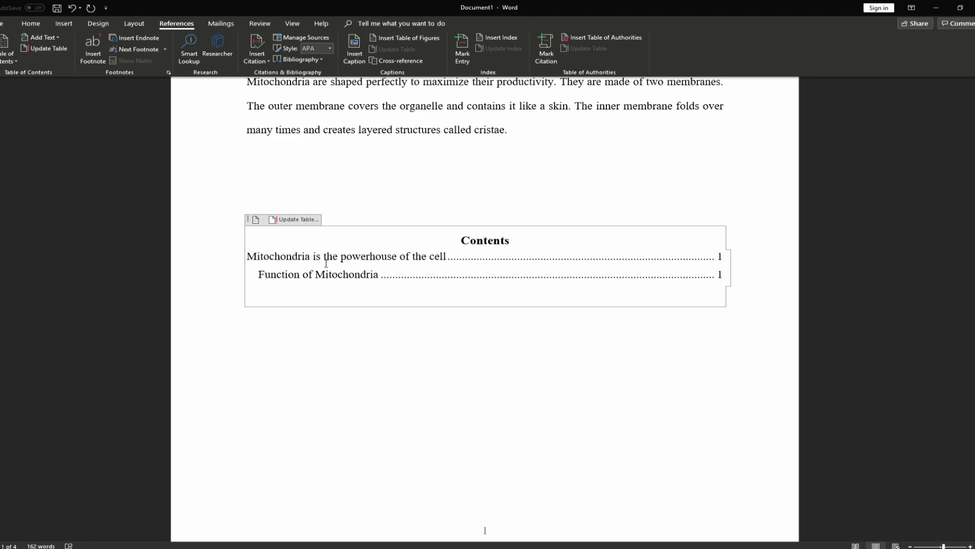
Delete the Function of Mitochondria heading from the body text
scroll(346, 285, "up", 3)
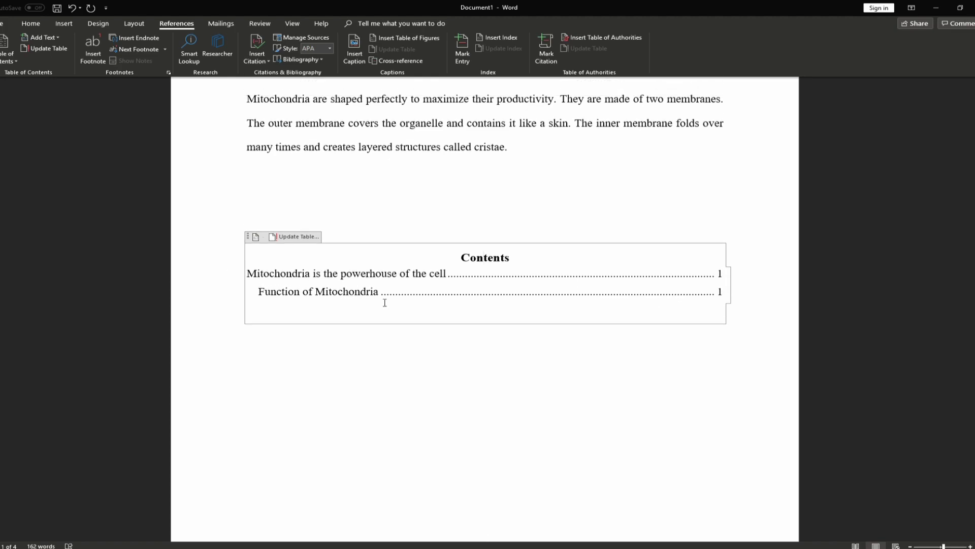
scroll(356, 391, "down", 1)
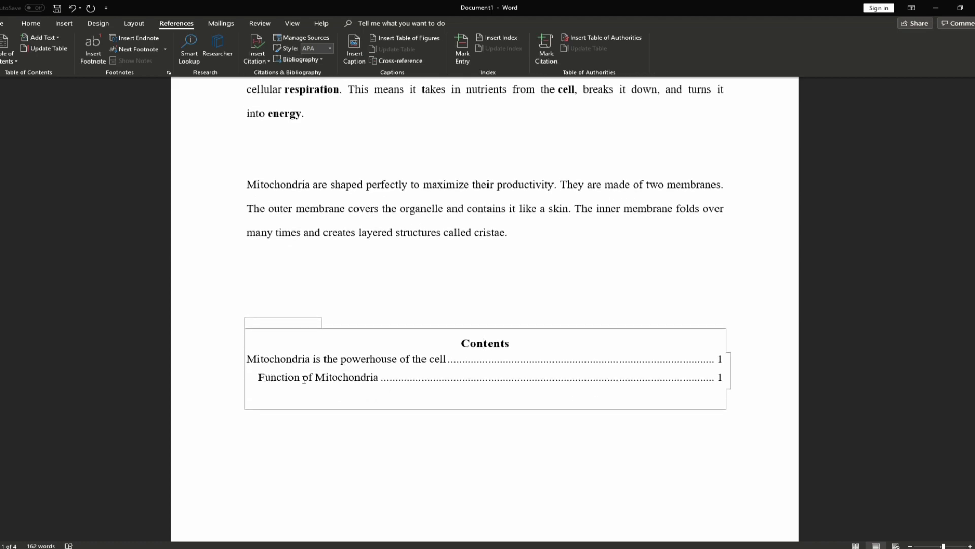
left_click(344, 377)
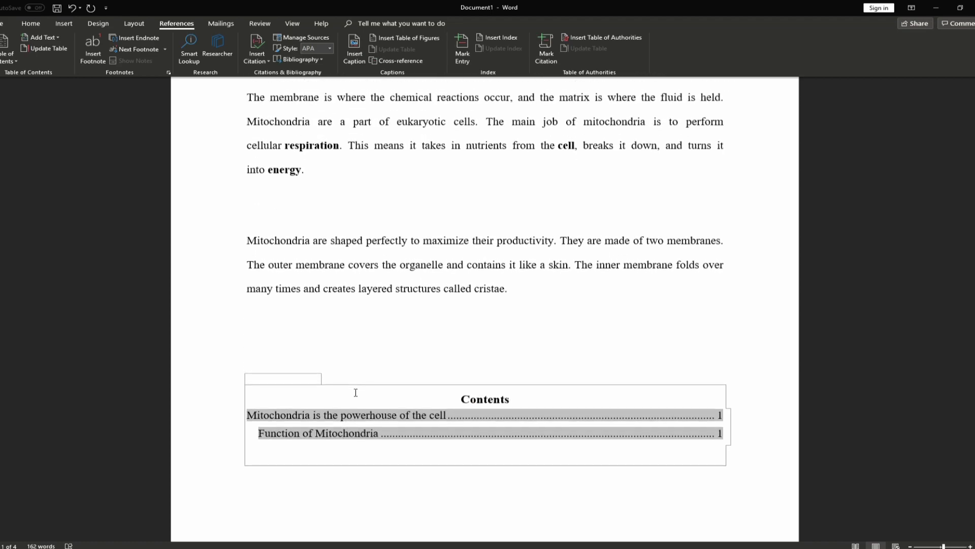
scroll(356, 388, "up", 3)
left_click_drag(389, 158, 242, 159)
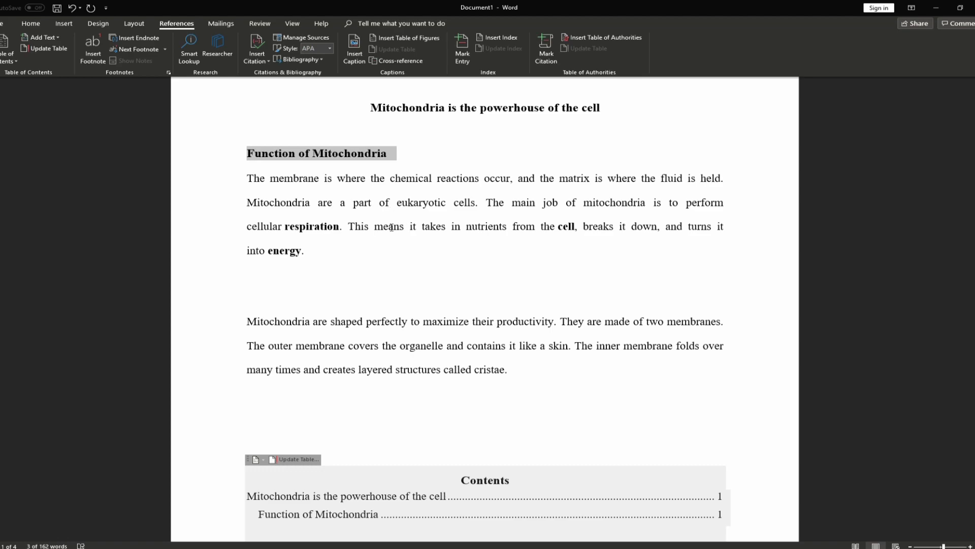
key("Delete")
scroll(390, 305, "down", 2)
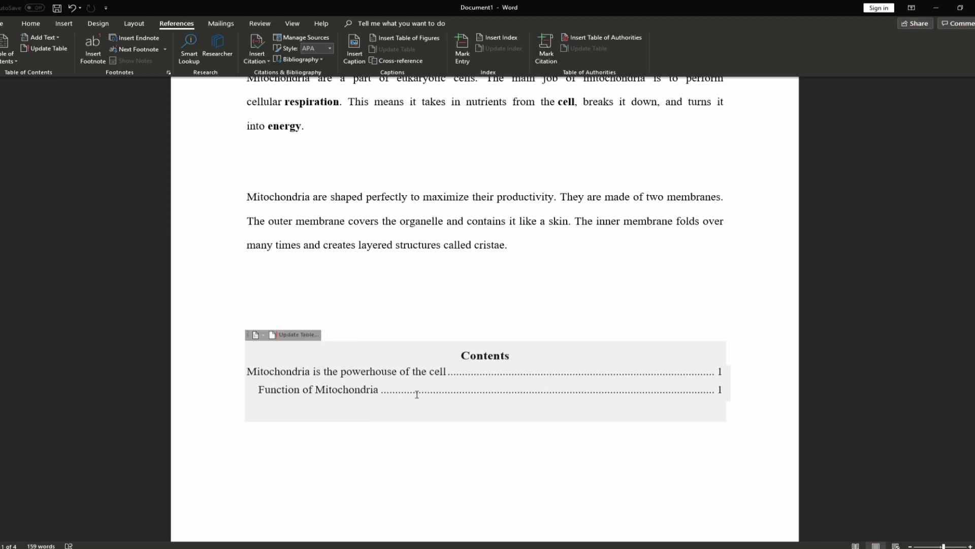
Update the entire Contents table so it lists only the title
left_click(414, 392)
scroll(409, 381, "down", 1)
scroll(403, 374, "down", 1)
left_click(410, 344)
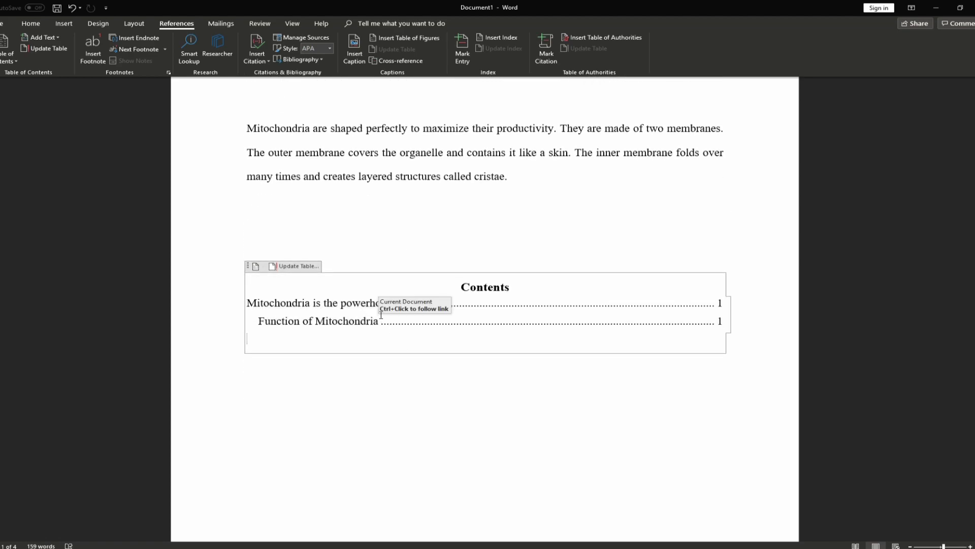
left_click(300, 266)
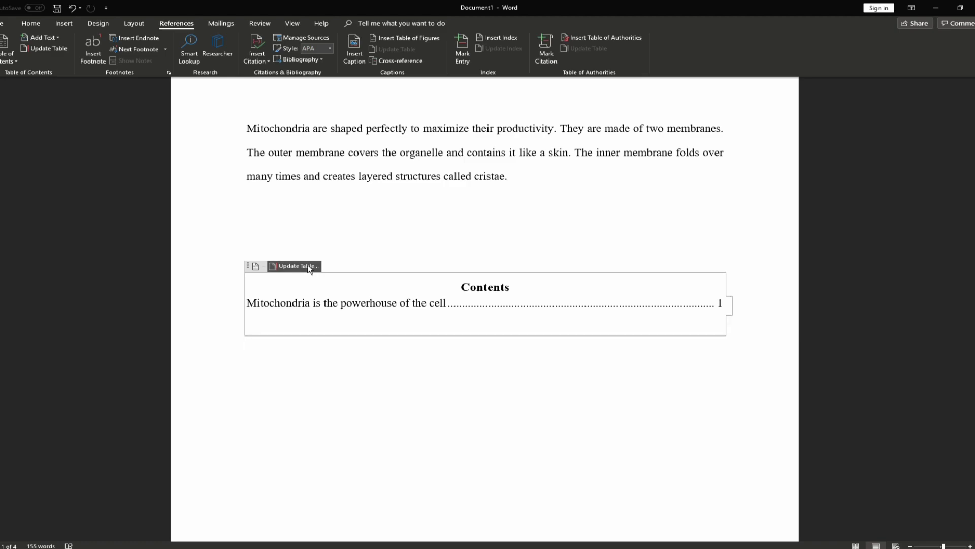
left_click(285, 267)
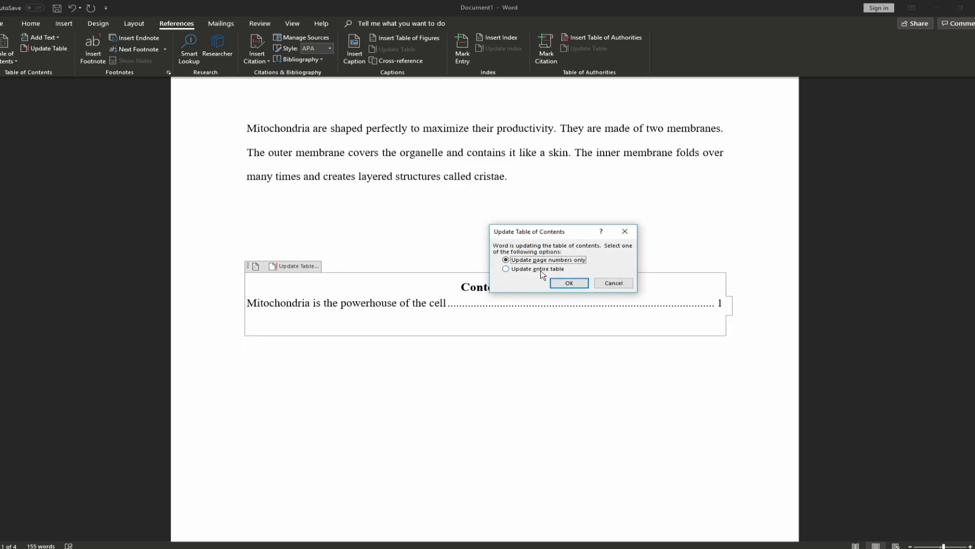
left_click(525, 270)
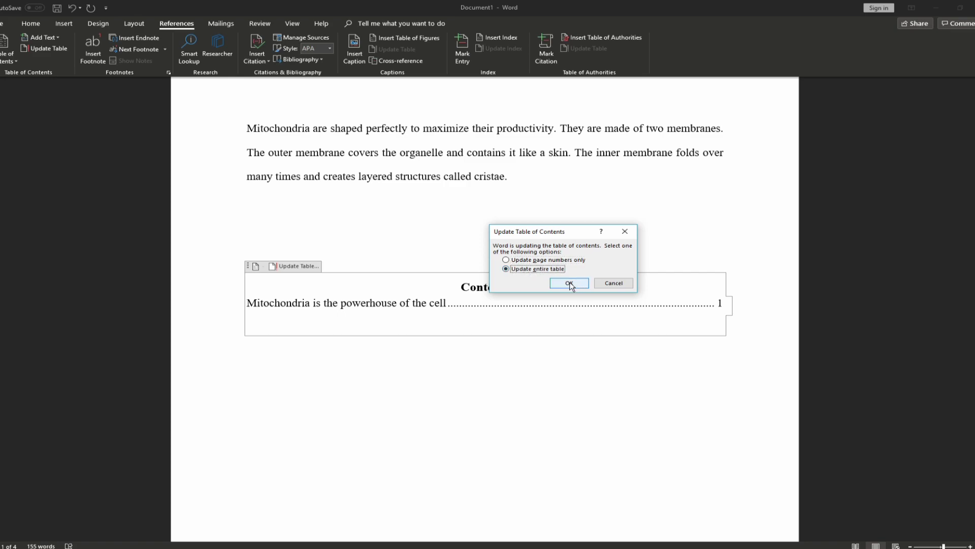
left_click(570, 283)
scroll(459, 324, "up", 5)
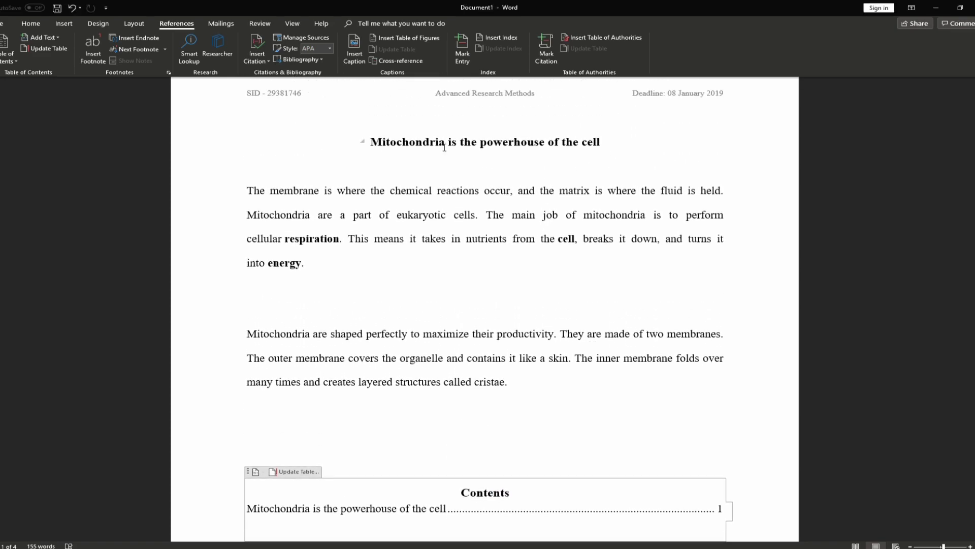
scroll(328, 327, "down", 3)
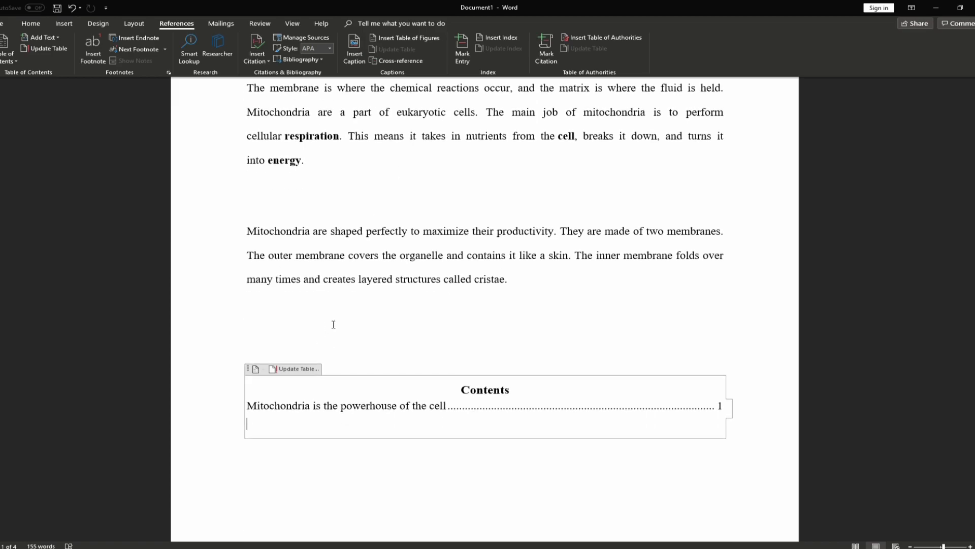
scroll(363, 313, "up", 3)
scroll(371, 283, "down", 2)
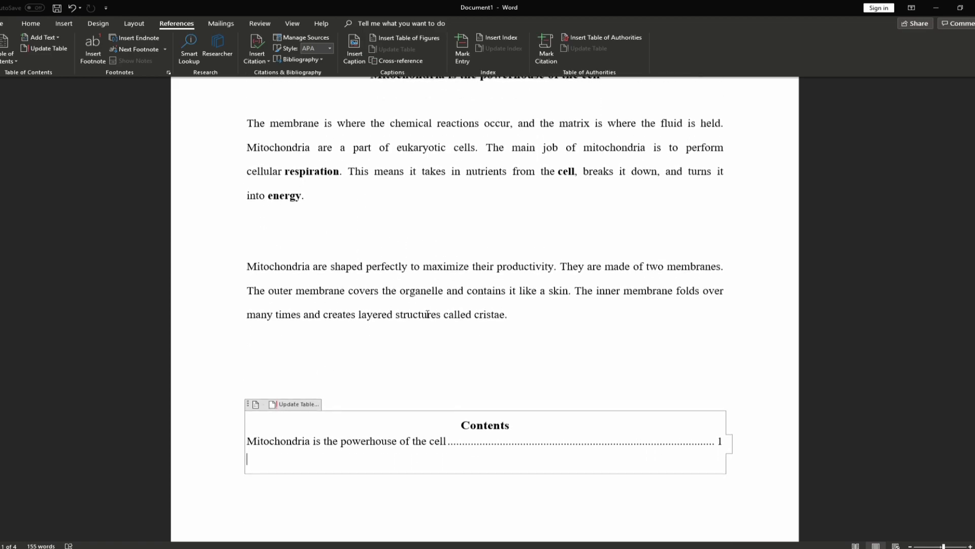
Undo the deletion and change the Function of Mitochondria heading to Normal style
key("F9")
key("ctrl+z")
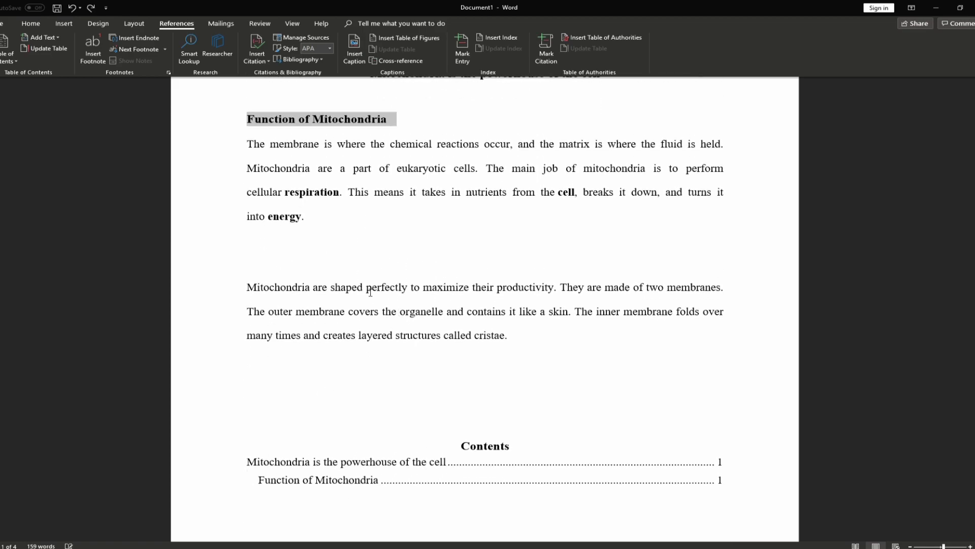
left_click(376, 480)
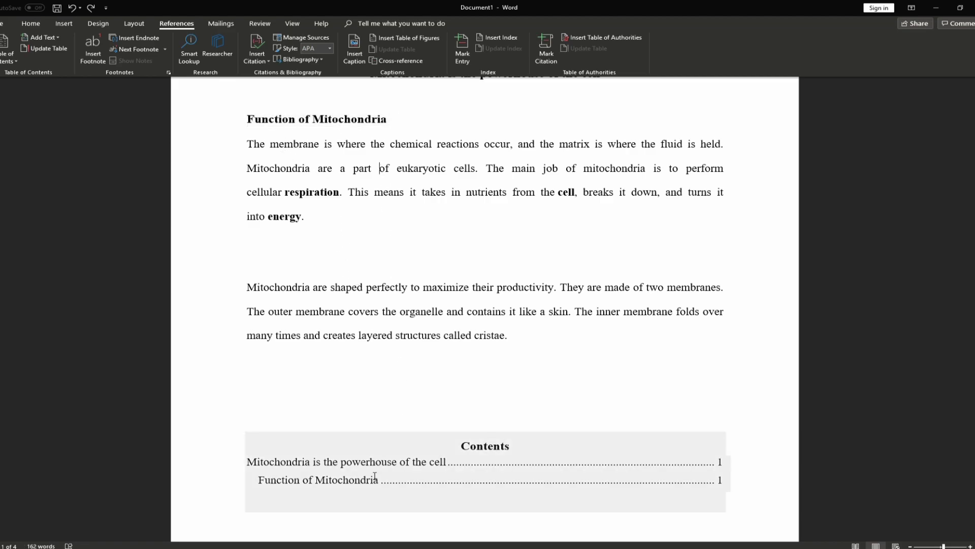
left_click(376, 480, "ctrl")
triple_click(277, 155)
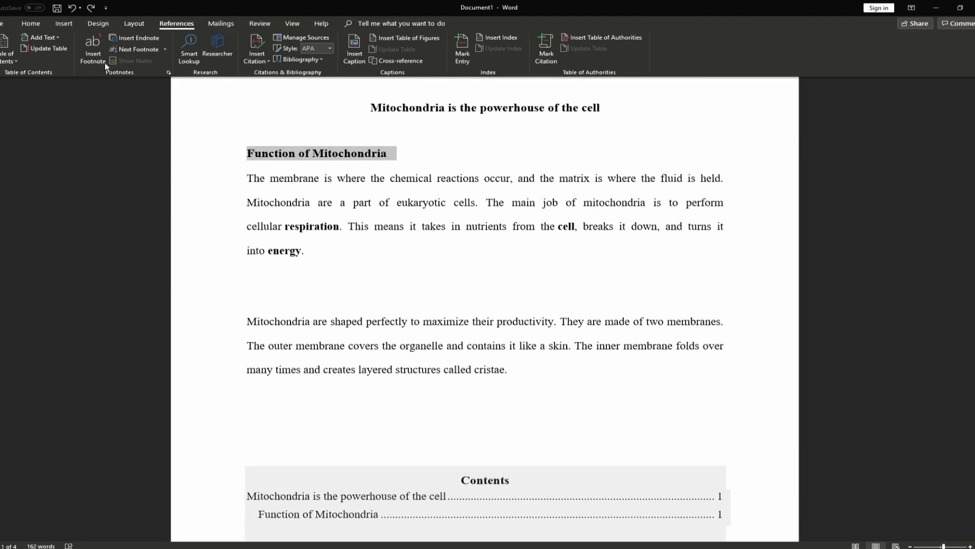
left_click(30, 24)
left_click(366, 54)
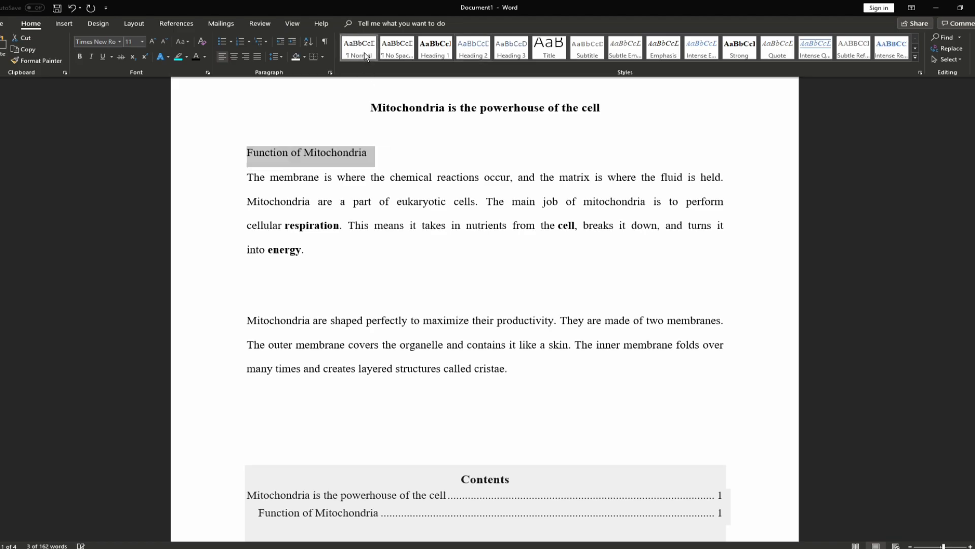
Update the entire Contents table so the Normal-style line drops out
scroll(328, 255, "down", 2)
left_click(381, 305)
left_click(434, 392)
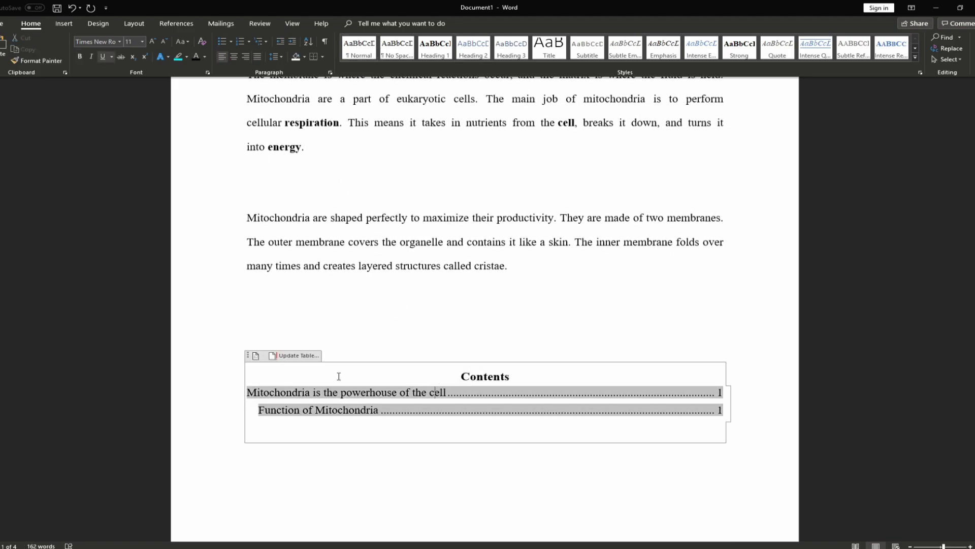
left_click(289, 355)
key("alt+e")
left_click(570, 283)
left_click(429, 289)
Set the Contents heading and its entry to 12 pt
scroll(432, 358, "down", 3)
left_click(372, 254)
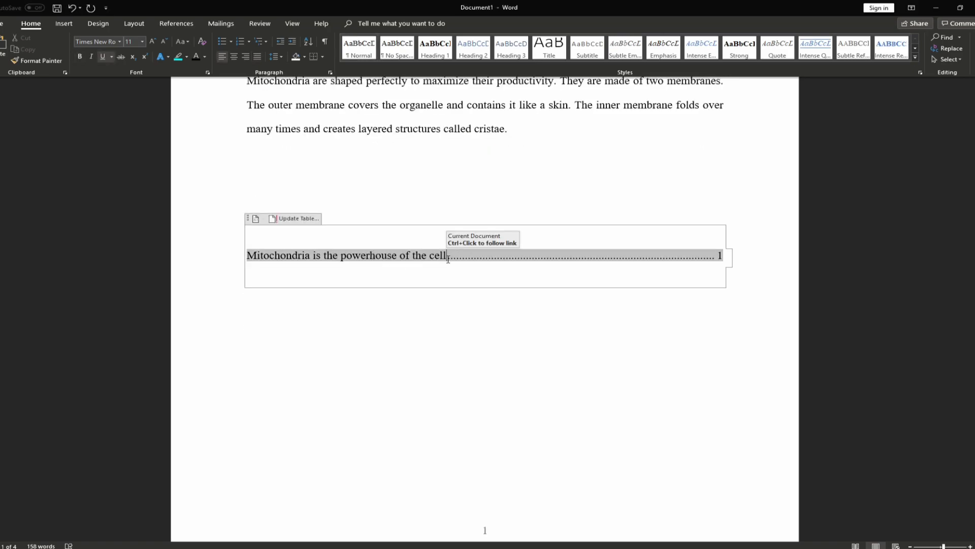
left_click_drag(728, 256, 438, 230)
left_click(142, 41)
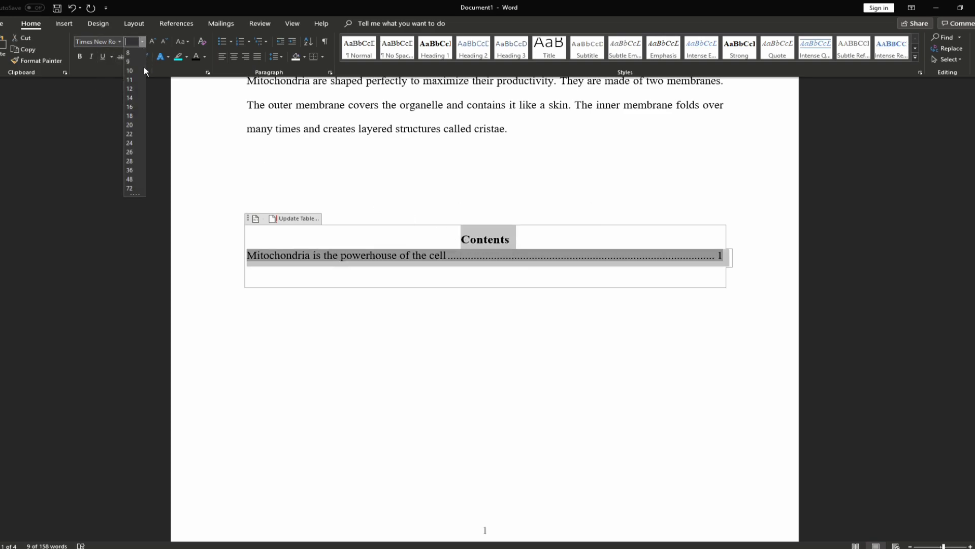
left_click(135, 84)
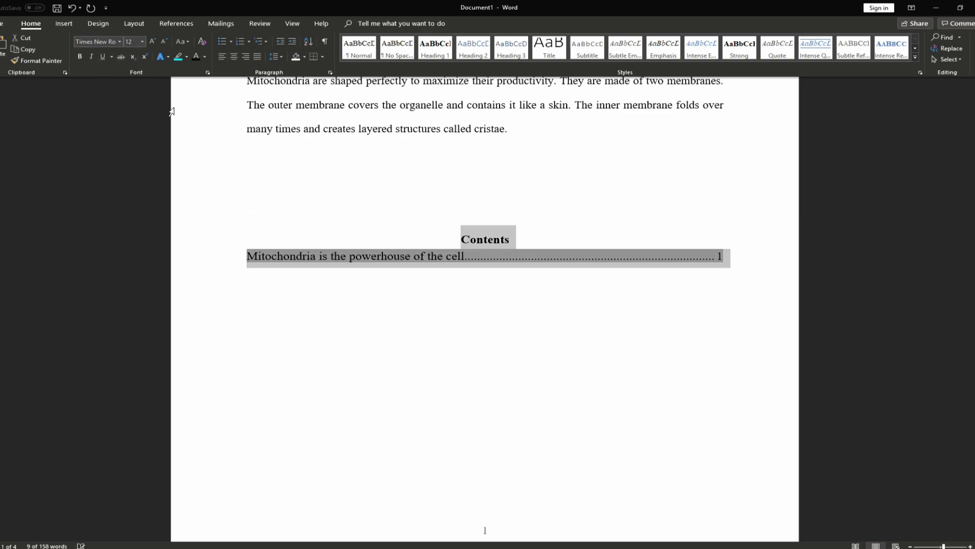
left_click(445, 263)
left_click(355, 179)
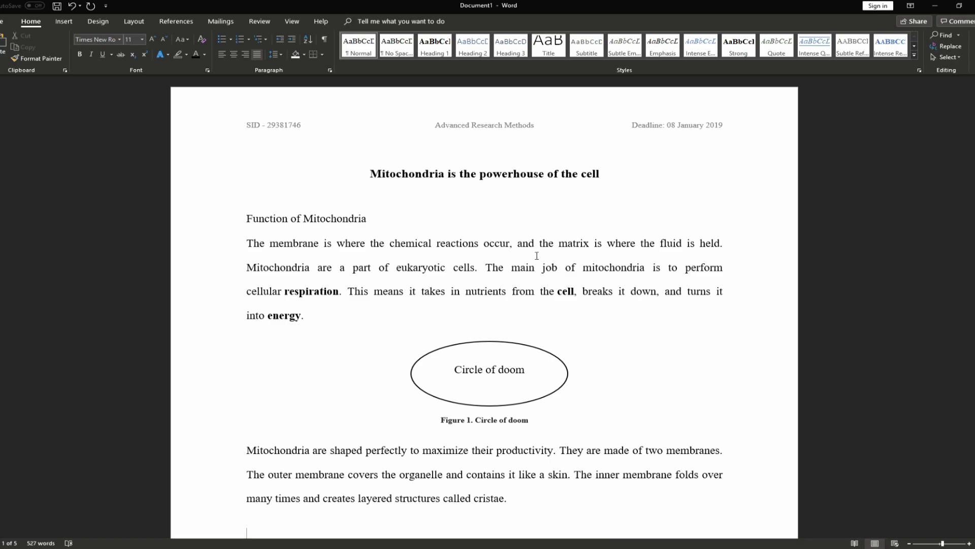
Scroll down to the Year/Dog/Cat/MVC table, selecting the Figure 1 and old Table 1 captions on the way
scroll(470, 348, "down", 1)
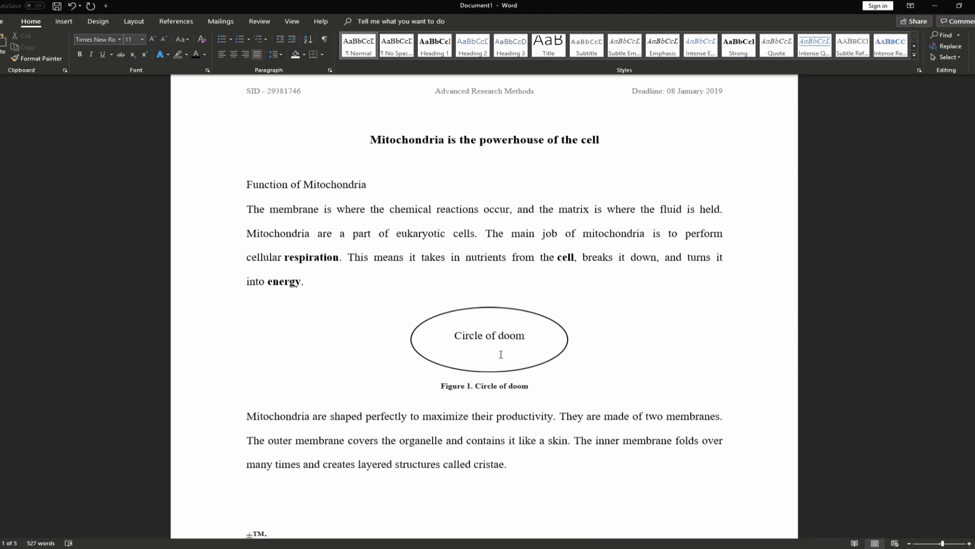
triple_click(475, 391)
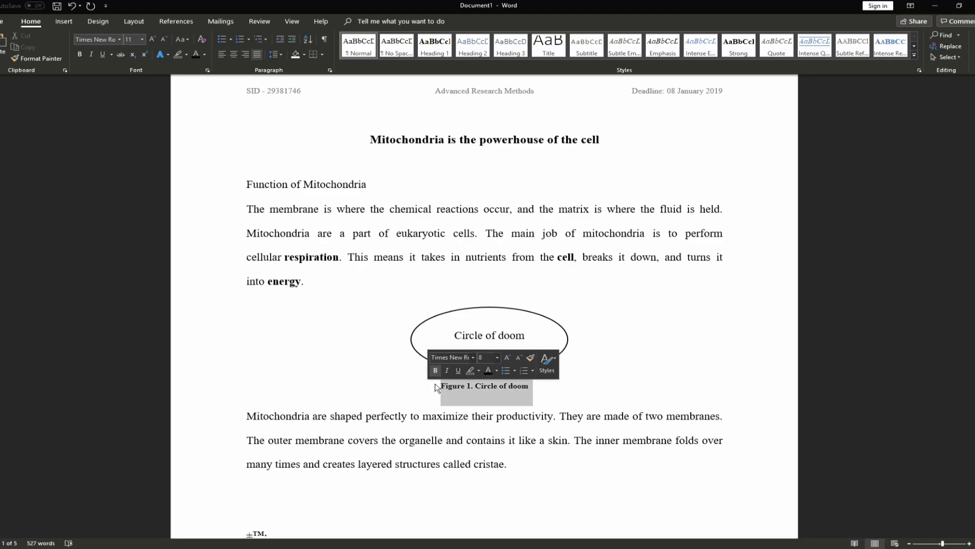
scroll(393, 324, "down", 20)
scroll(393, 324, "down", 20)
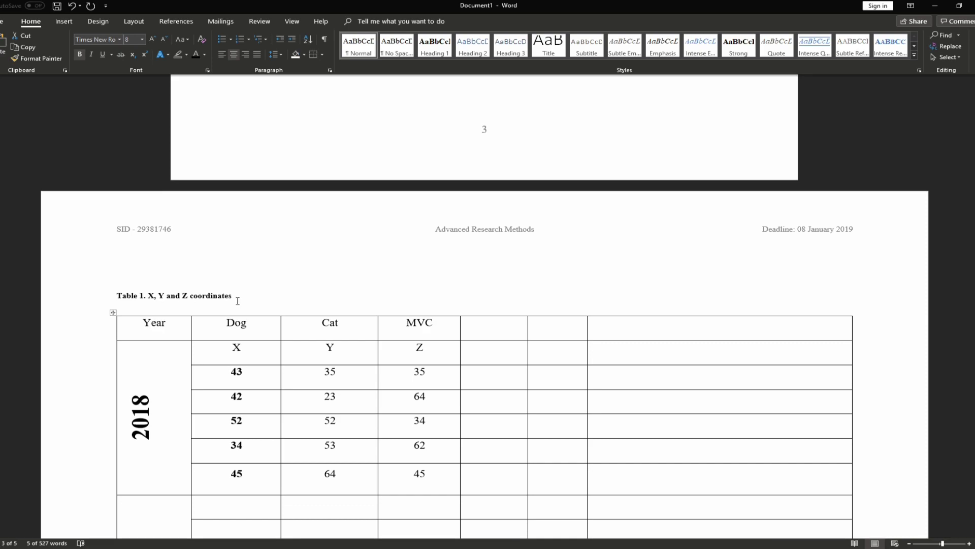
left_click_drag(237, 299, 113, 299)
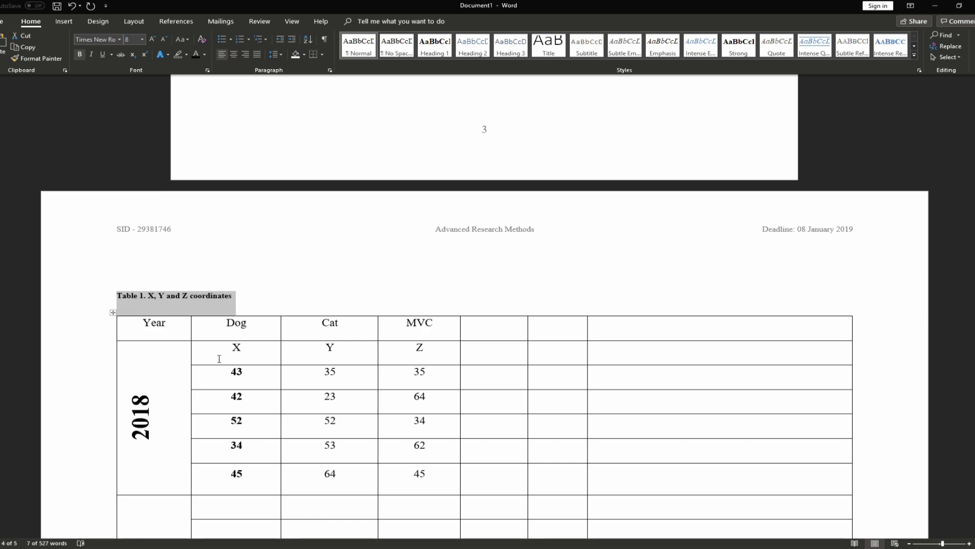
scroll(219, 359, "down", 2)
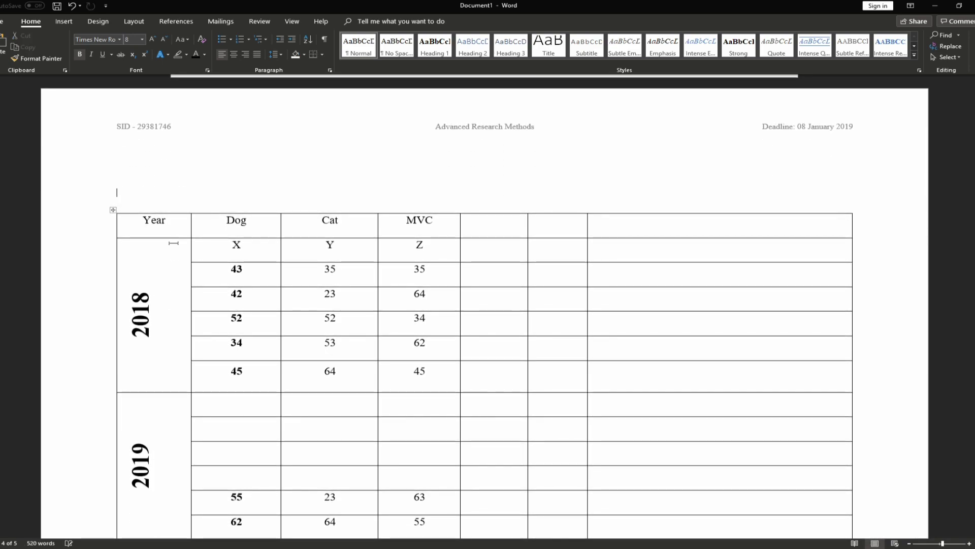
Caption the table 'Table 1. The table of tables' with label Table, placed above it
left_click(113, 210)
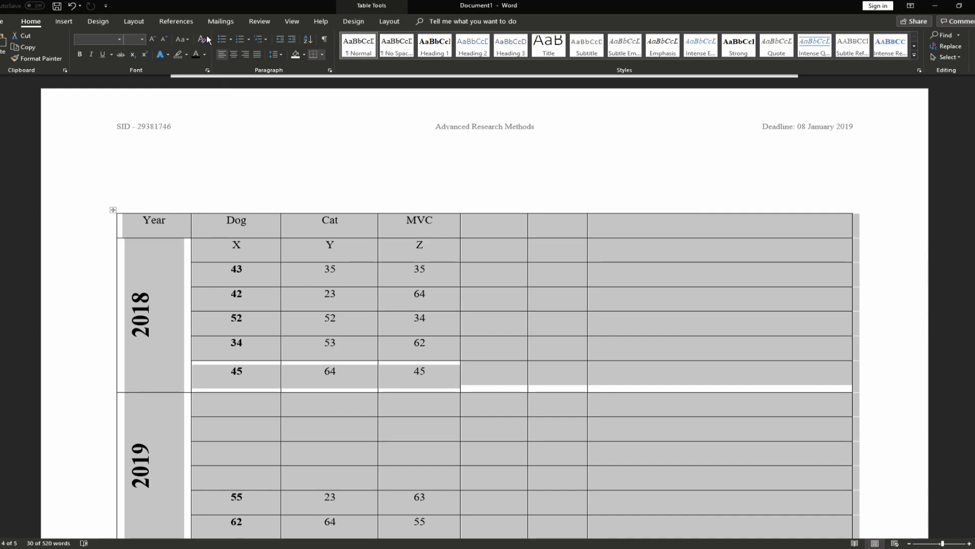
left_click(173, 21)
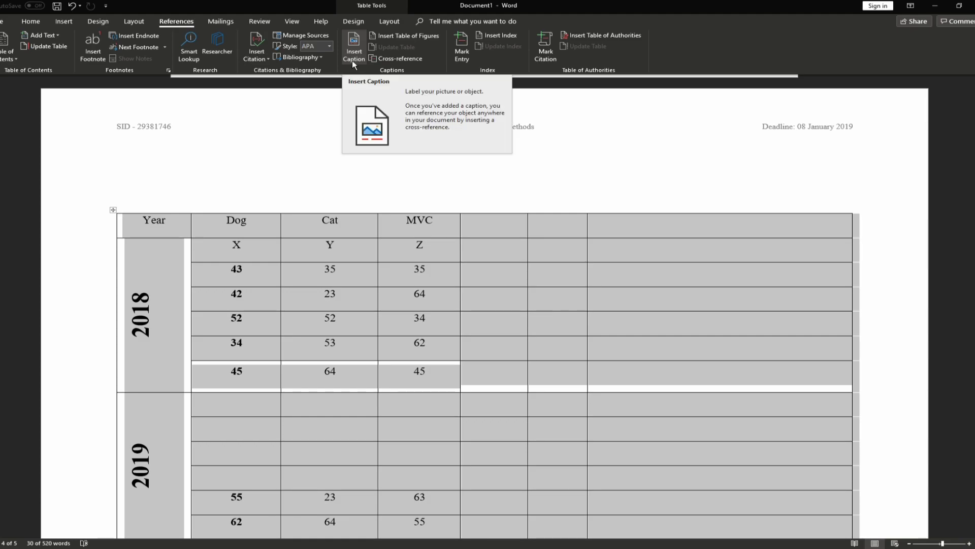
left_click(354, 49)
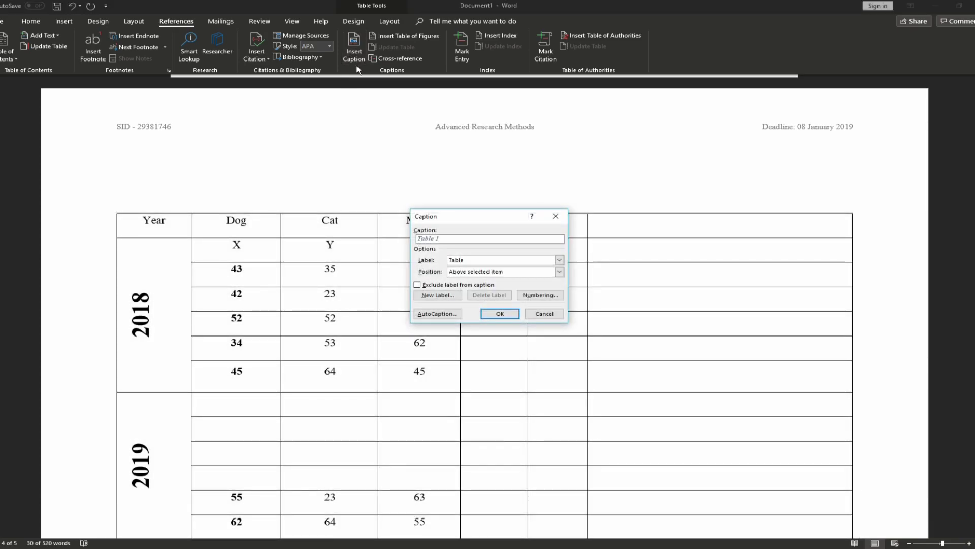
left_click(487, 260)
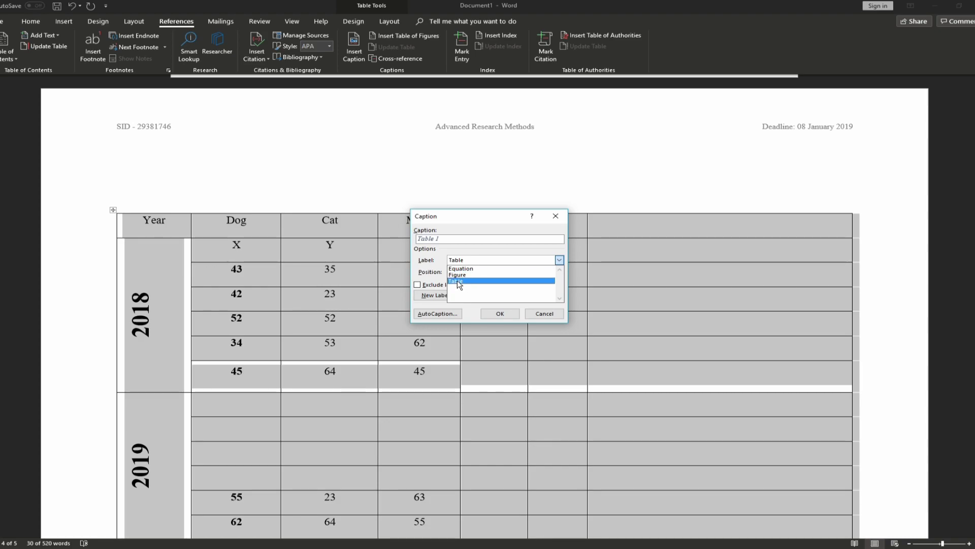
left_click(457, 281)
left_click(481, 272)
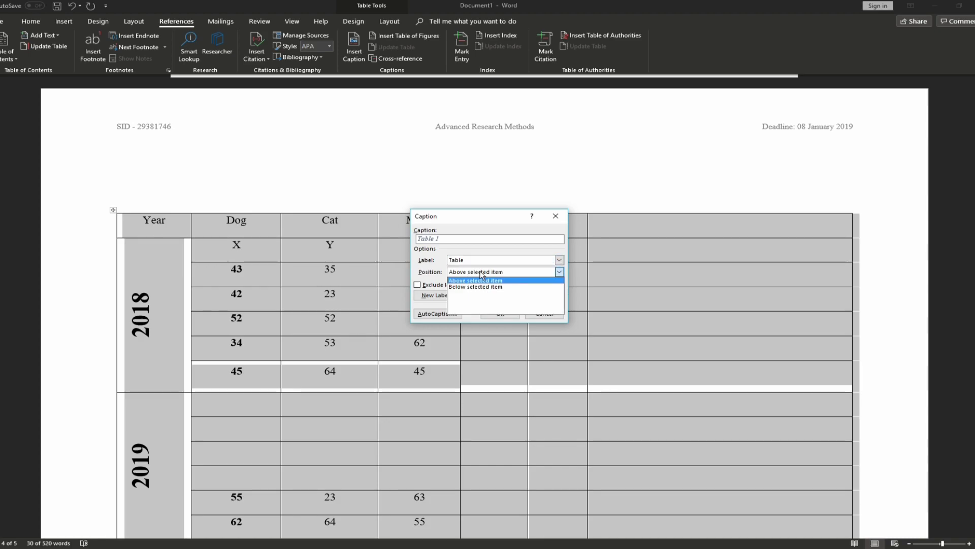
left_click(464, 281)
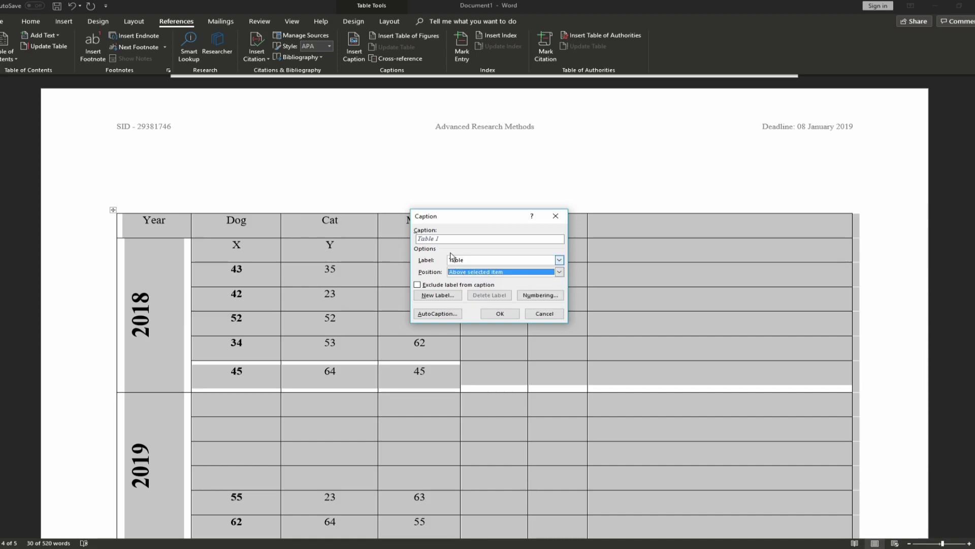
left_click(451, 238)
type(".")
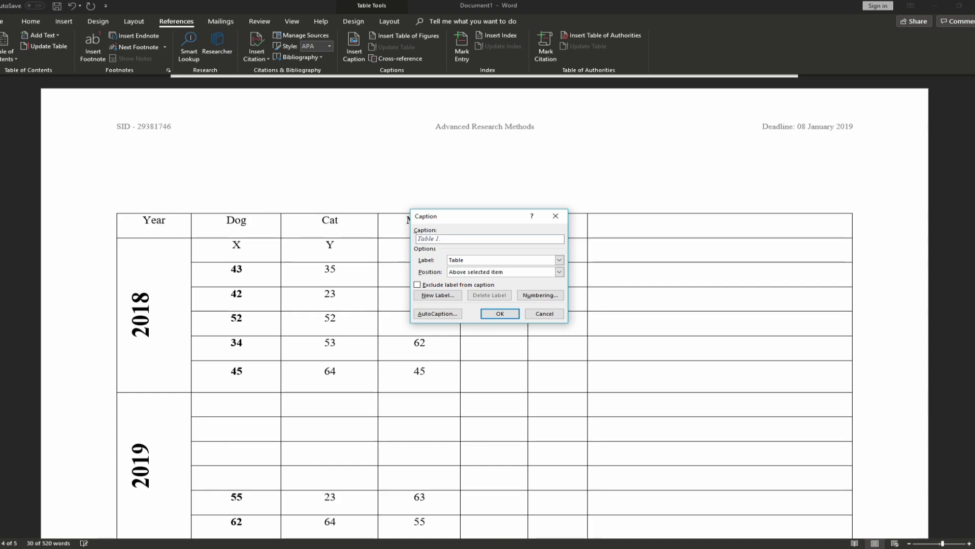
type("The table of tables")
left_click(500, 314)
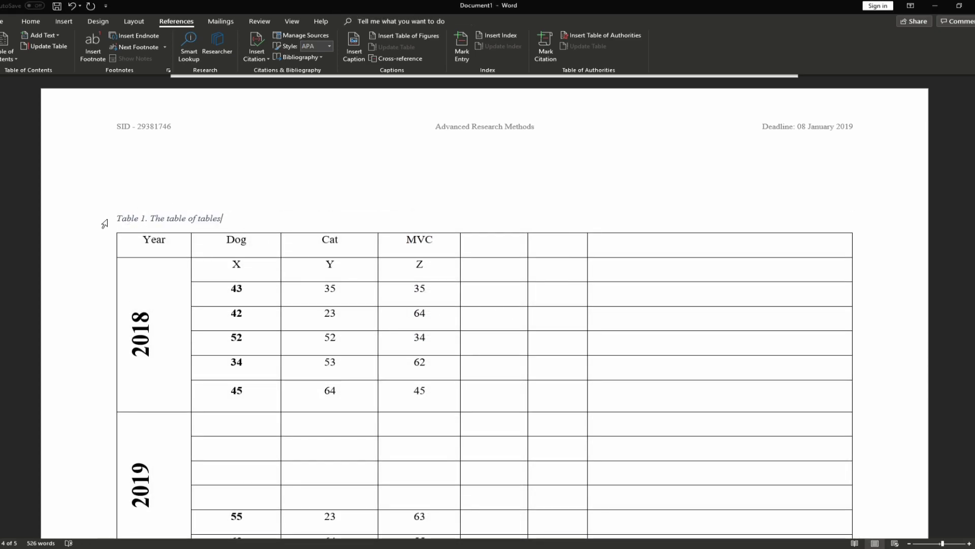
Make the 'Table 1. The table of tables' caption black, 8 pt, bold, non-italic, with new line spacing
triple_click(237, 218)
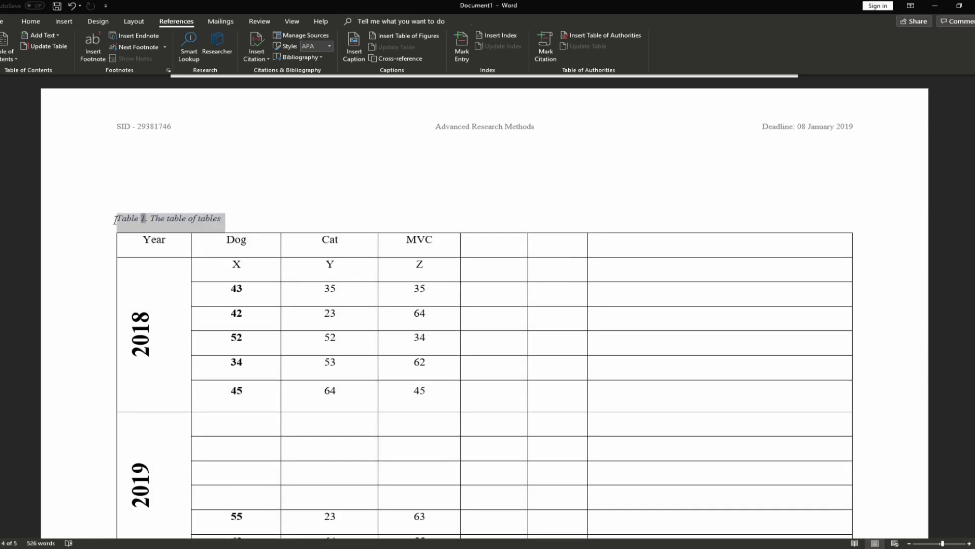
left_click(30, 22)
left_click(194, 53)
left_click(151, 41)
left_click(151, 41)
left_click(166, 40)
left_click(166, 41)
left_click(165, 41)
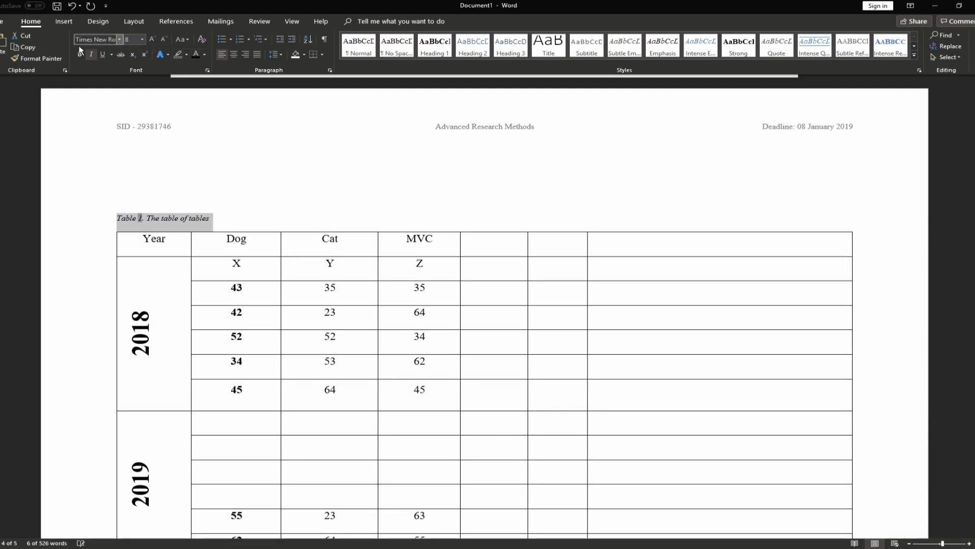
left_click(80, 54)
left_click(91, 54)
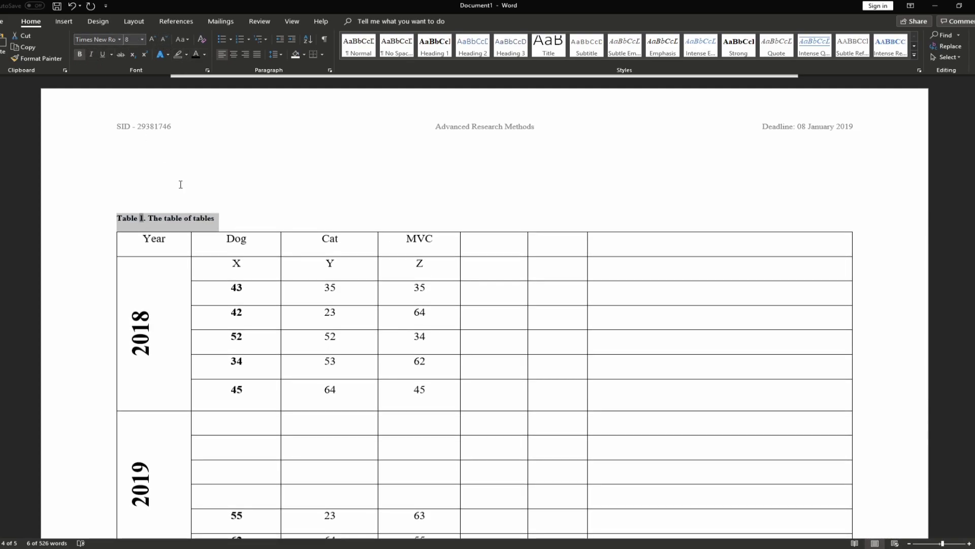
left_click(275, 54)
left_click(288, 93)
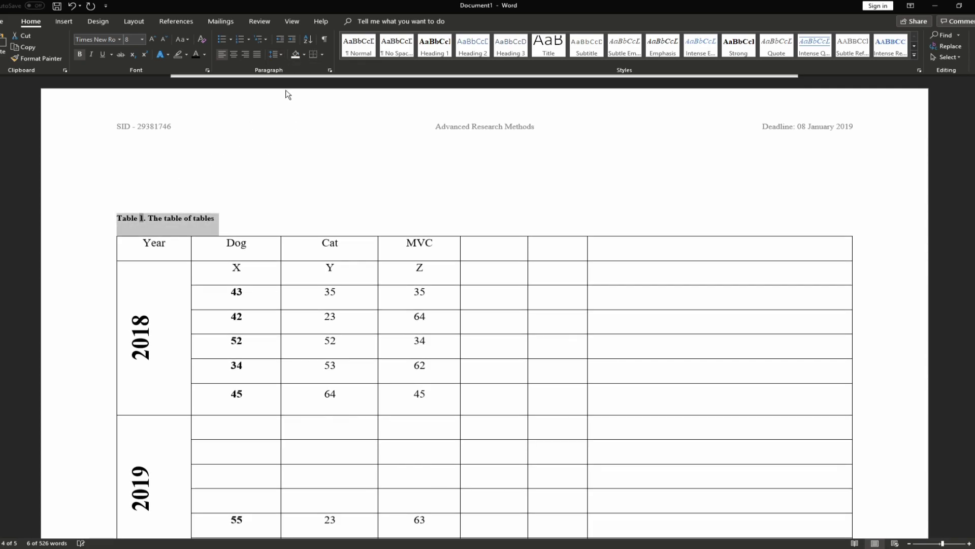
left_click(186, 199)
Delete the old 'Figure 1. Circle of doom' caption and select the ellipse
scroll(185, 200, "down", 1)
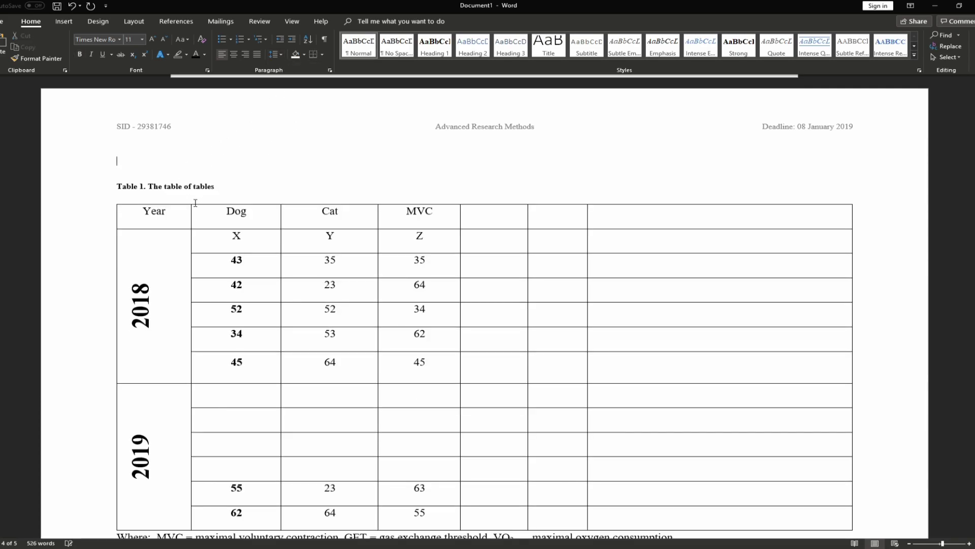
scroll(279, 239, "up", 15)
scroll(434, 299, "up", 20)
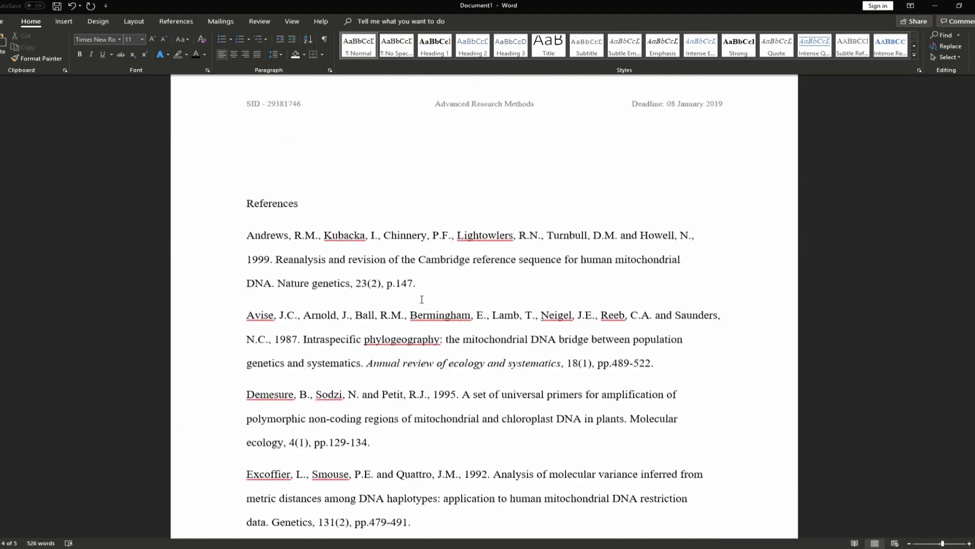
scroll(510, 280, "down", 1)
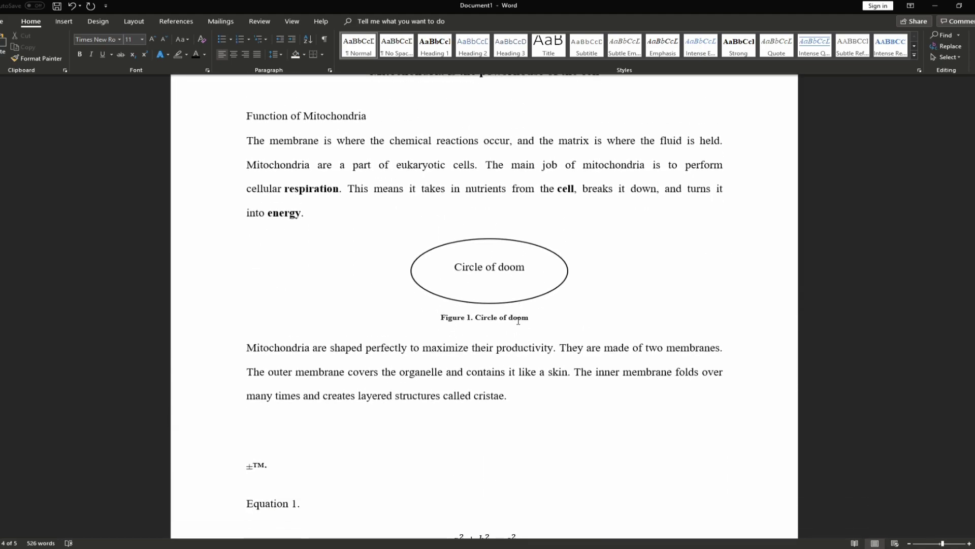
left_click(524, 319)
key("Delete")
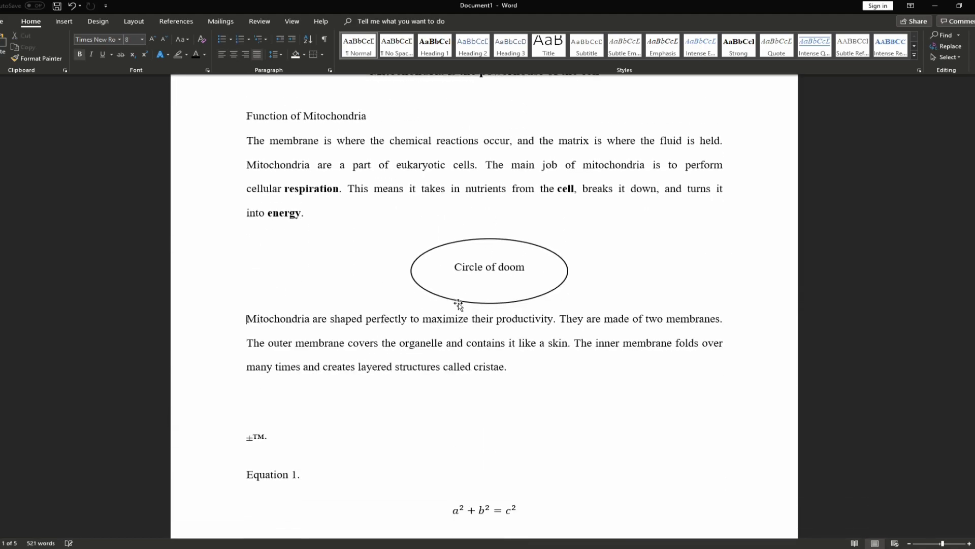
left_click(462, 303)
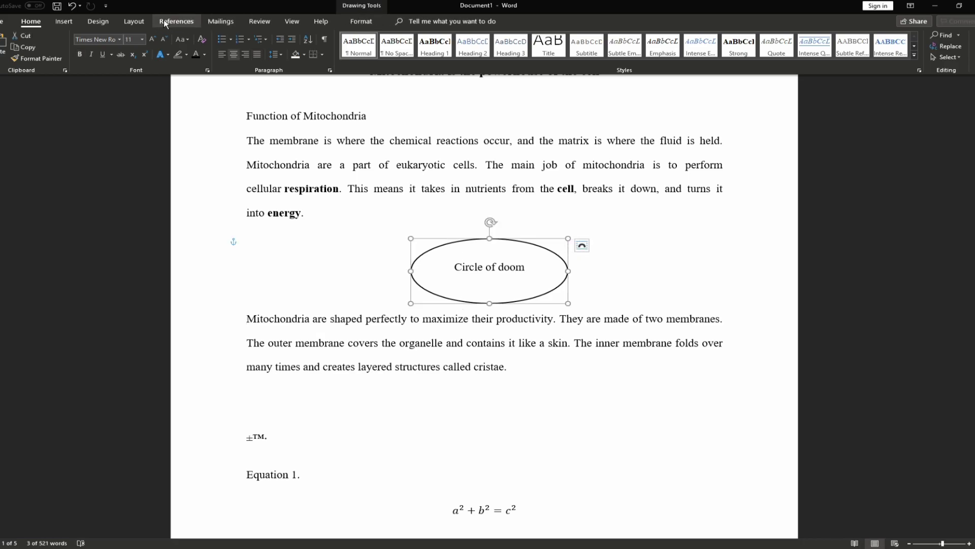
Insert a Figure-labelled caption below the ellipse reading 'Figure 1. figure of figures'
left_click(177, 21)
left_click(354, 49)
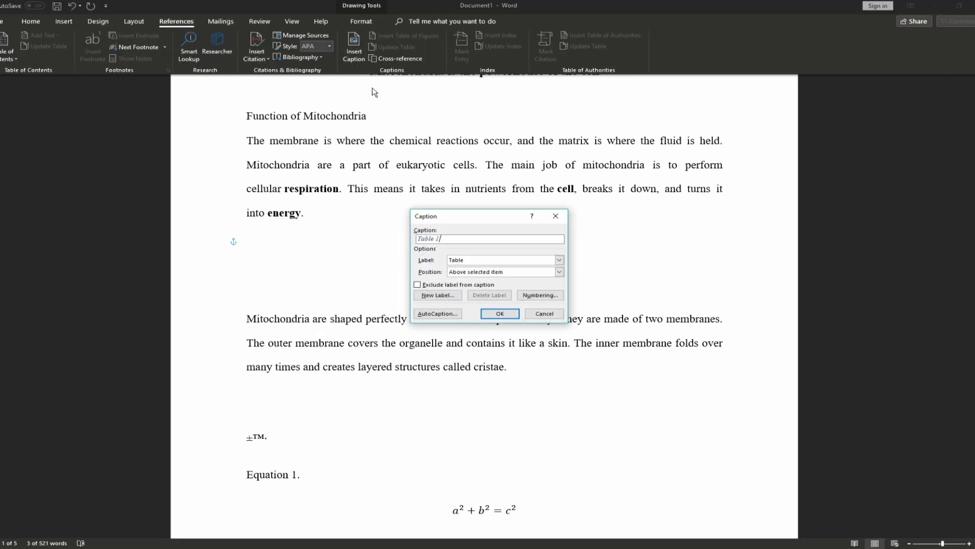
left_click(502, 261)
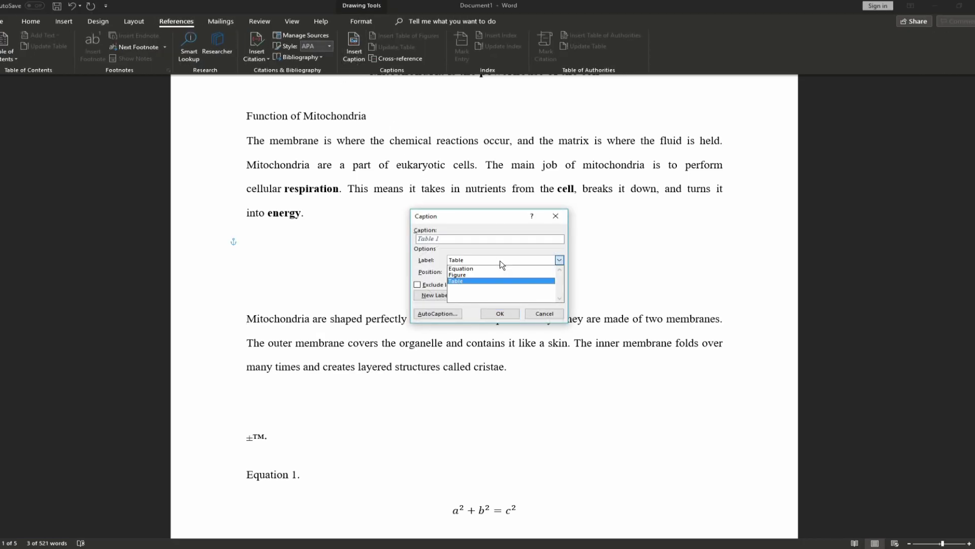
left_click(459, 276)
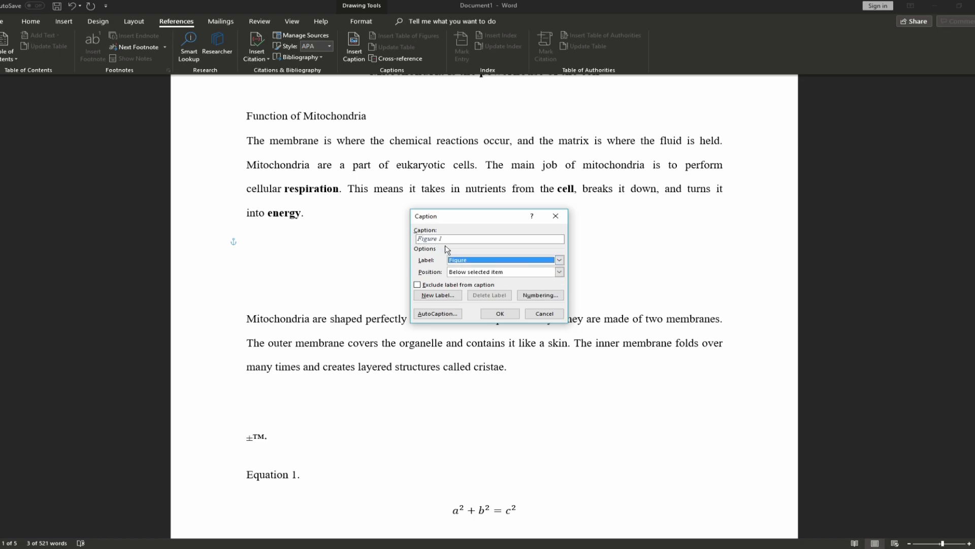
left_click(478, 274)
left_click(478, 291)
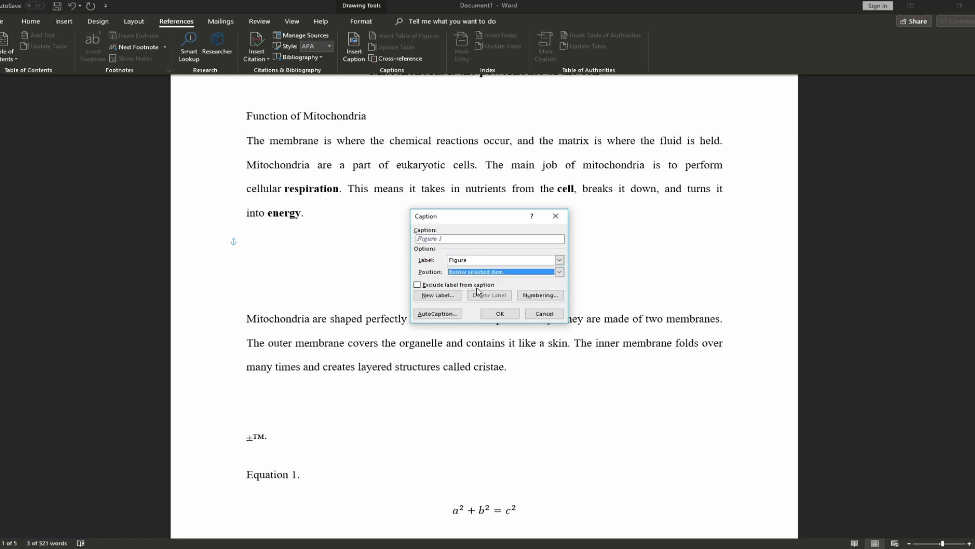
left_click(446, 239)
type(".1")
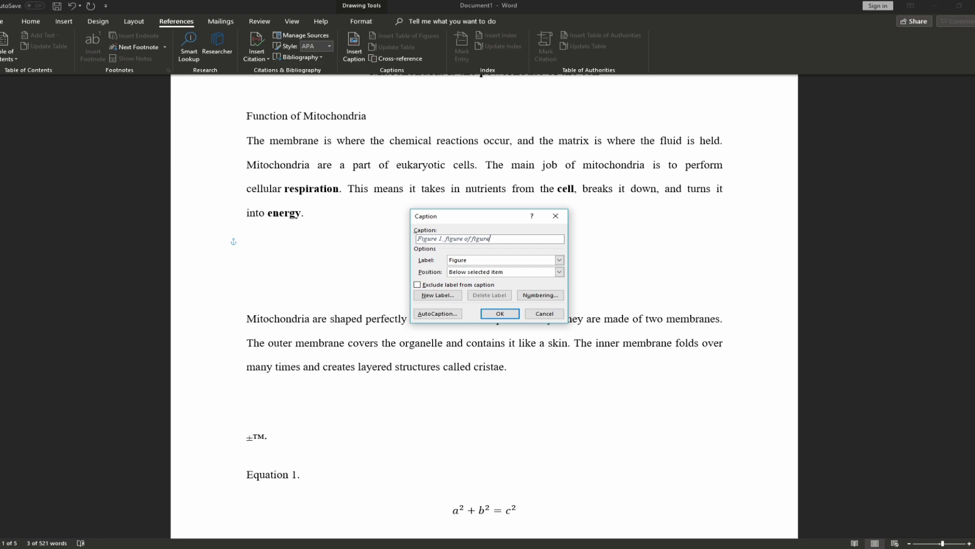
left_click(499, 314)
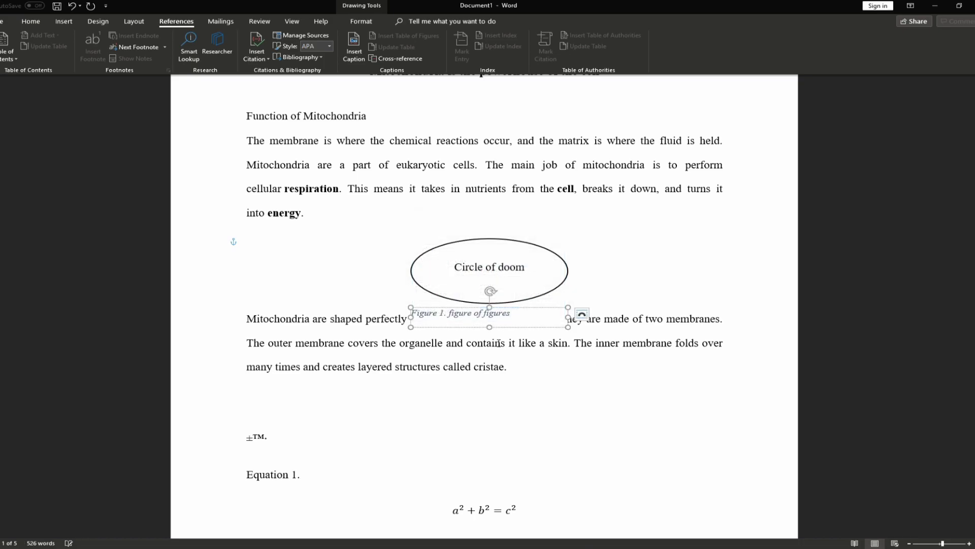
Select the new figure caption's box and the text inside it
scroll(392, 346, "down", 1)
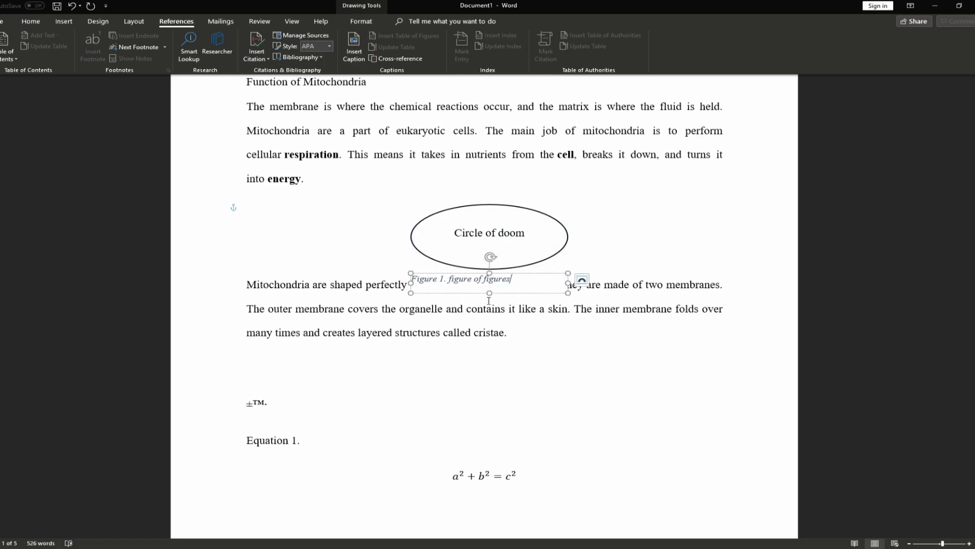
left_click(247, 283)
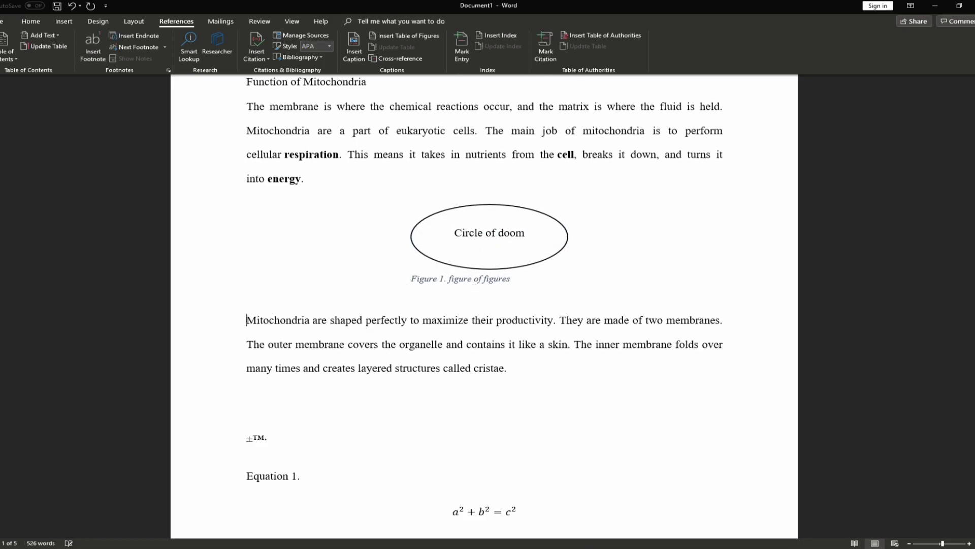
left_click(445, 278)
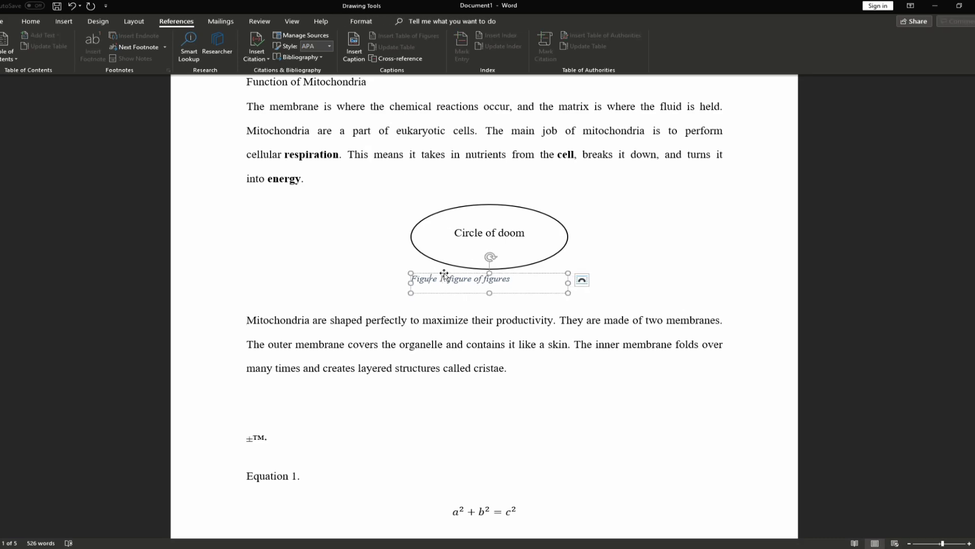
left_click(475, 272)
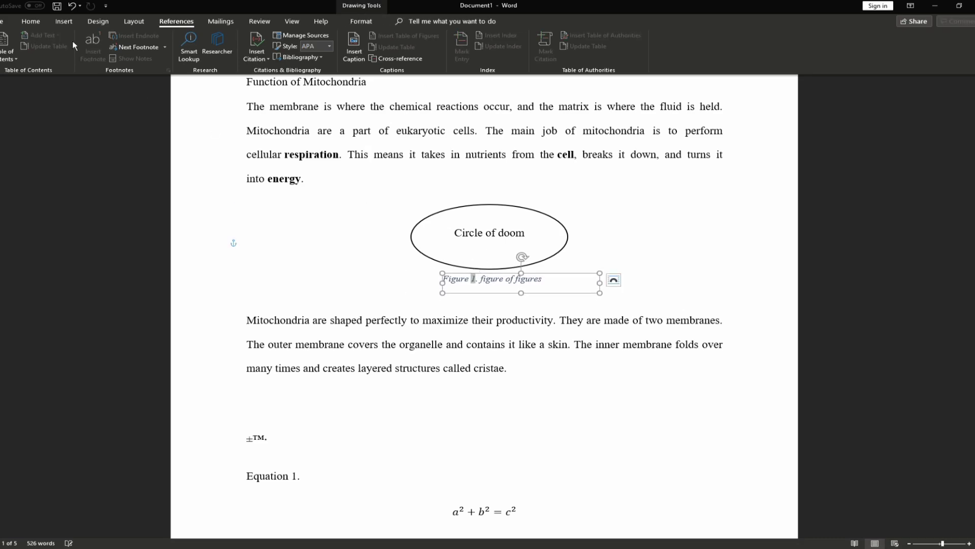
Make the Figure 1 caption bold instead of italic and narrow its text box
left_click(31, 20)
left_click(91, 54)
left_click(79, 54)
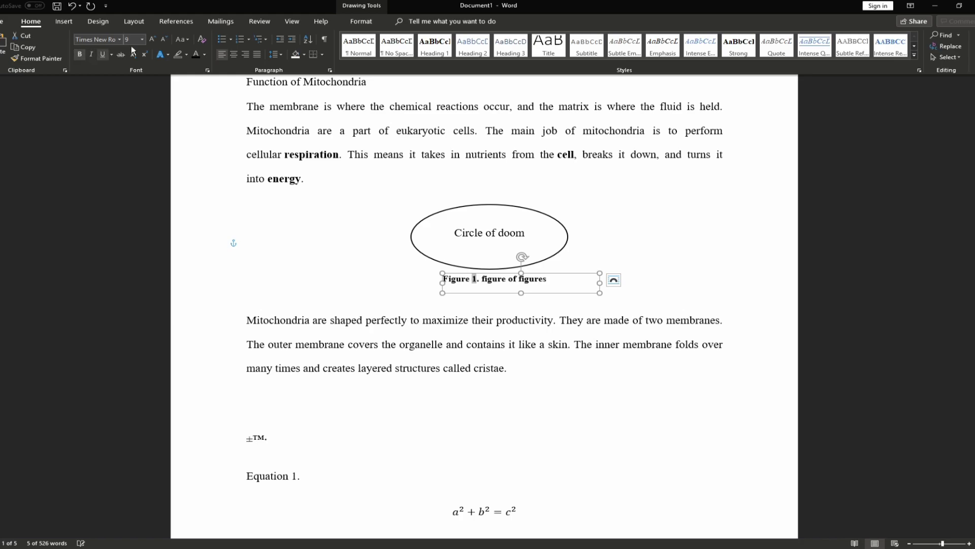
left_click_drag(600, 282, 537, 286)
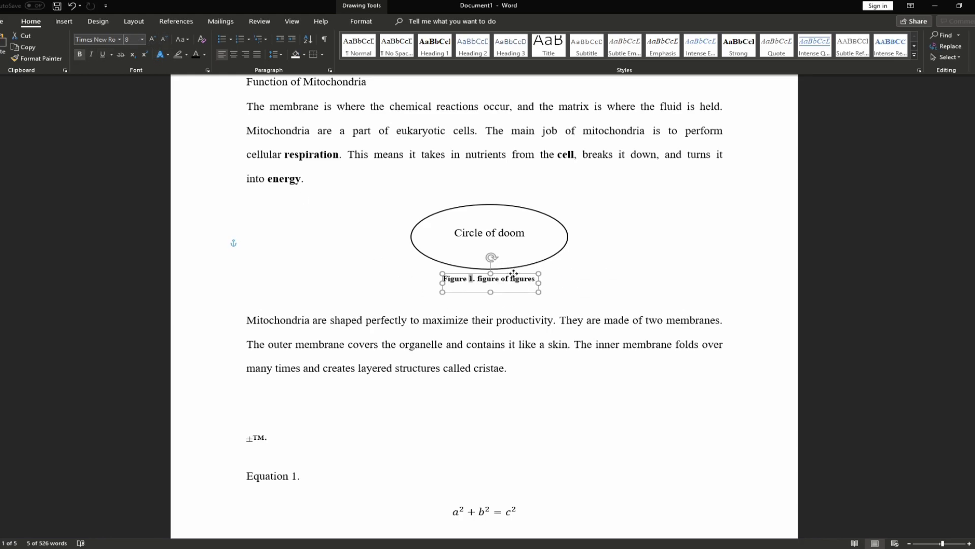
Add blank lines below the equation so Contents starts on the next page
left_click(506, 320)
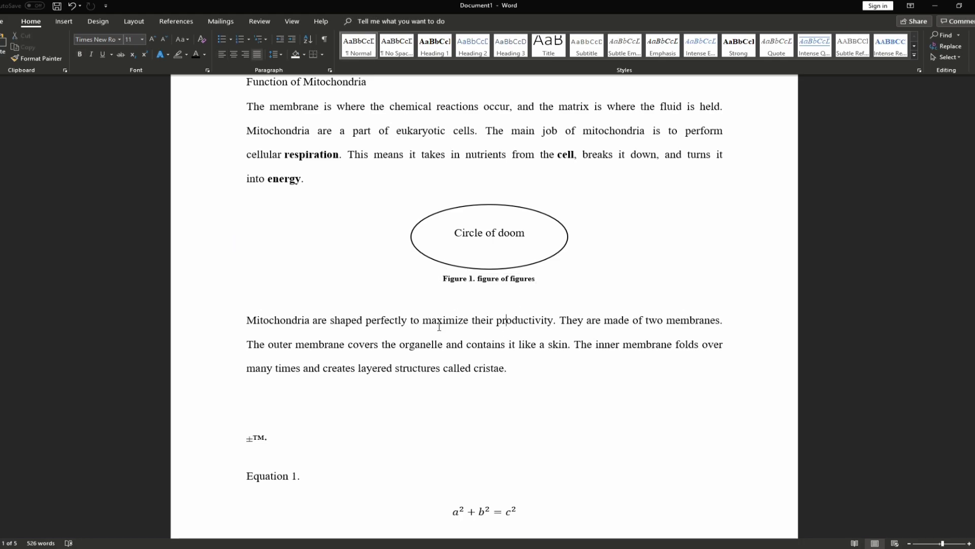
scroll(439, 327, "down", 6)
scroll(440, 325, "up", 5)
scroll(472, 305, "down", 4)
left_click(492, 291)
scroll(495, 287, "down", 2)
key("Return")
key("Return")
key("Return")
Insert a table of figures using the Figure caption label, leaving build options unchanged
scroll(495, 287, "down", 4)
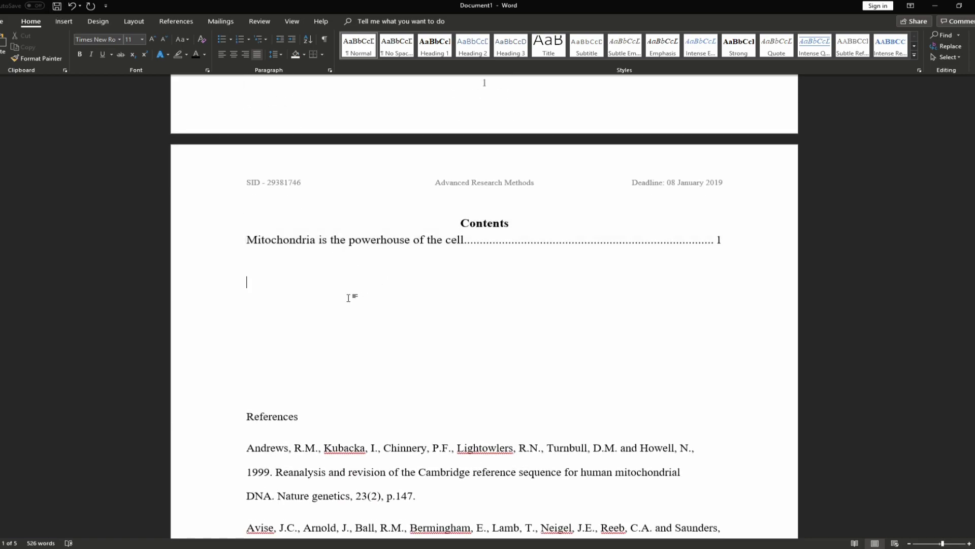
left_click(178, 22)
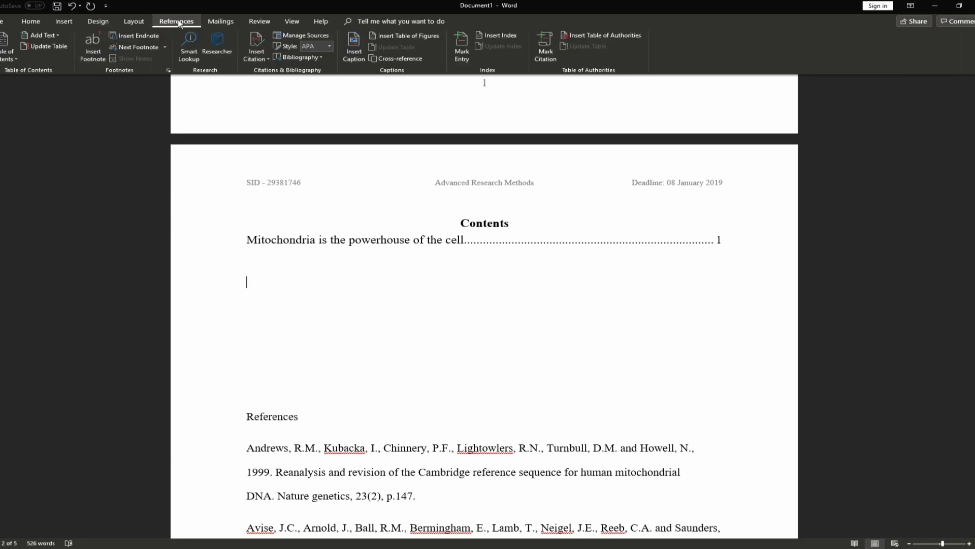
left_click(388, 38)
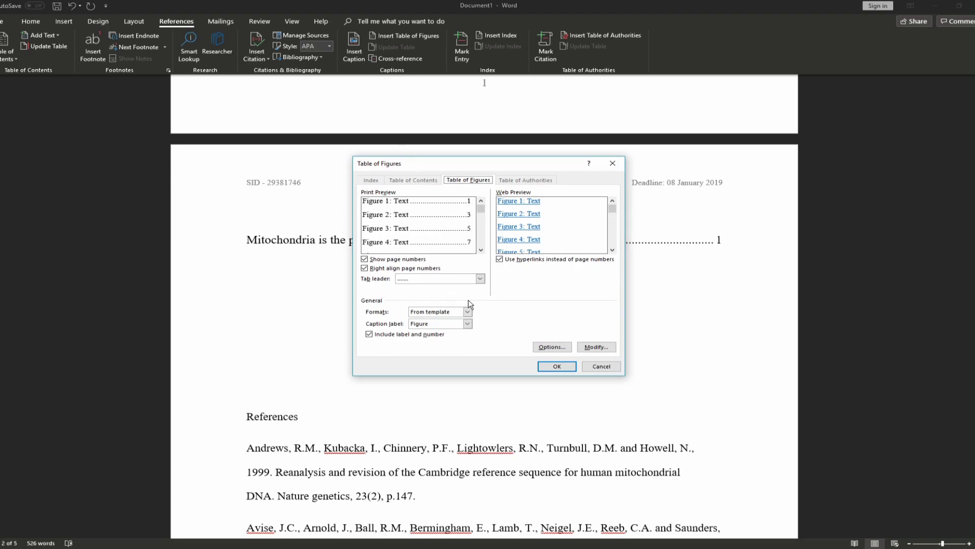
left_click(467, 325)
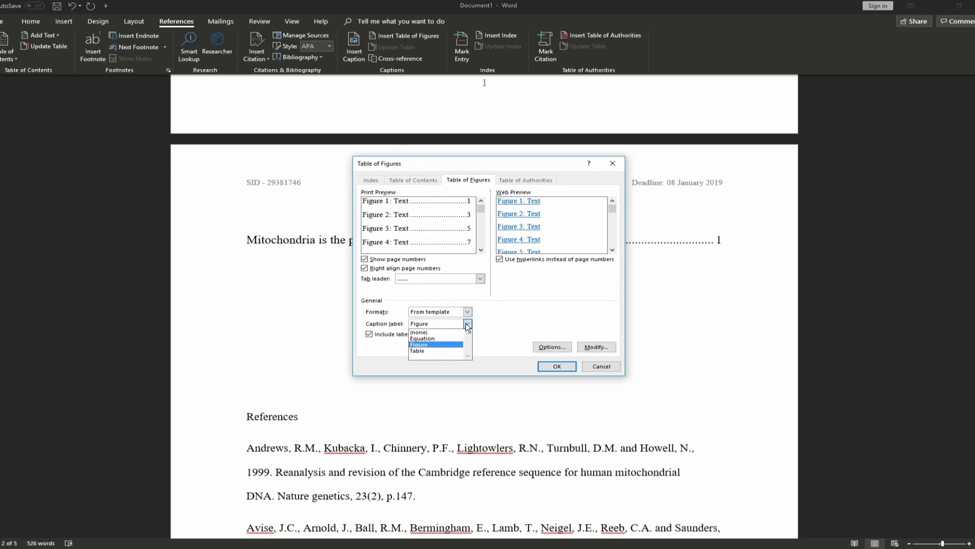
left_click(426, 345)
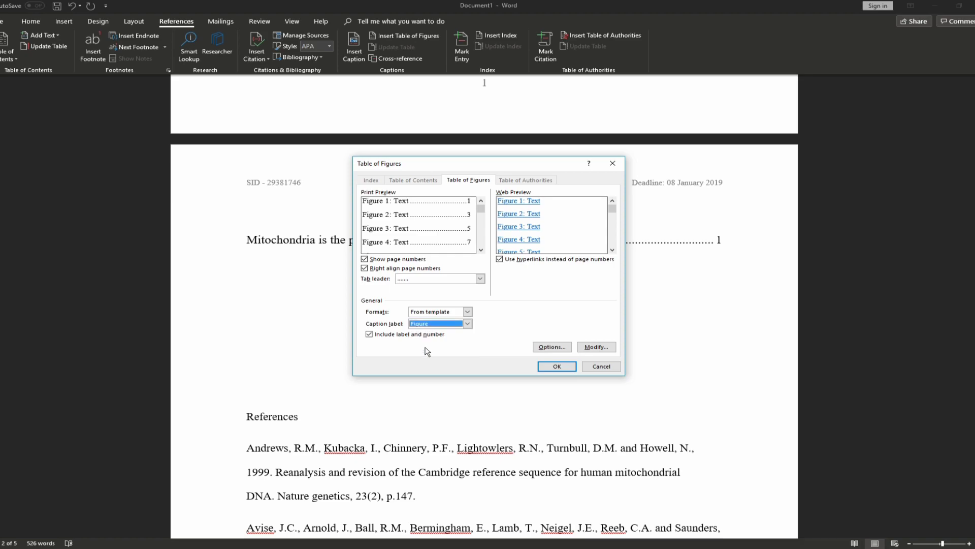
left_click(467, 324)
left_click(467, 324)
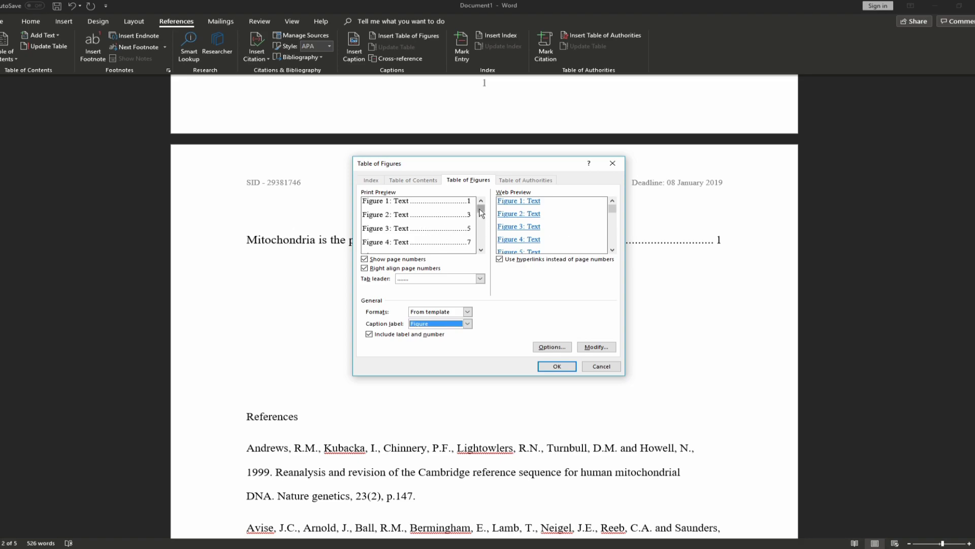
left_click_drag(481, 209, 481, 219)
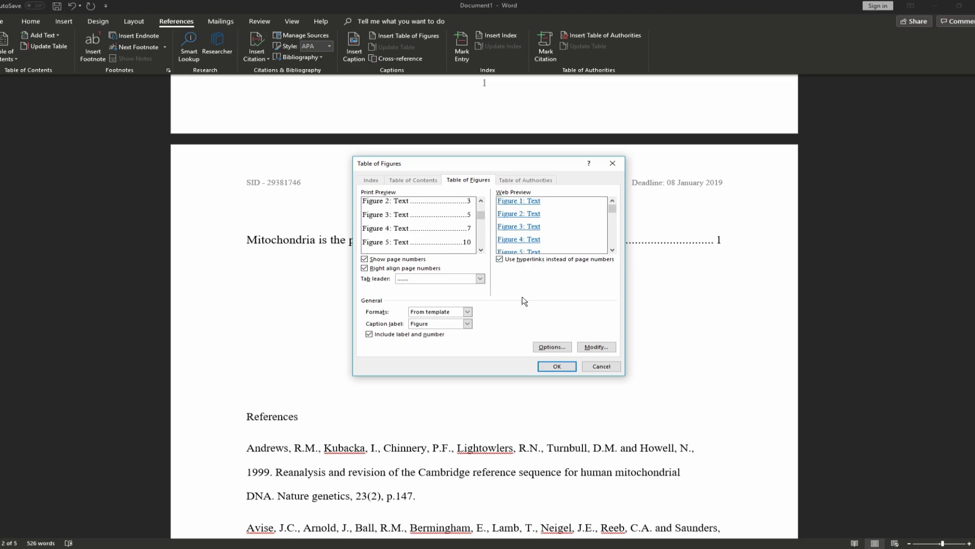
left_click(551, 347)
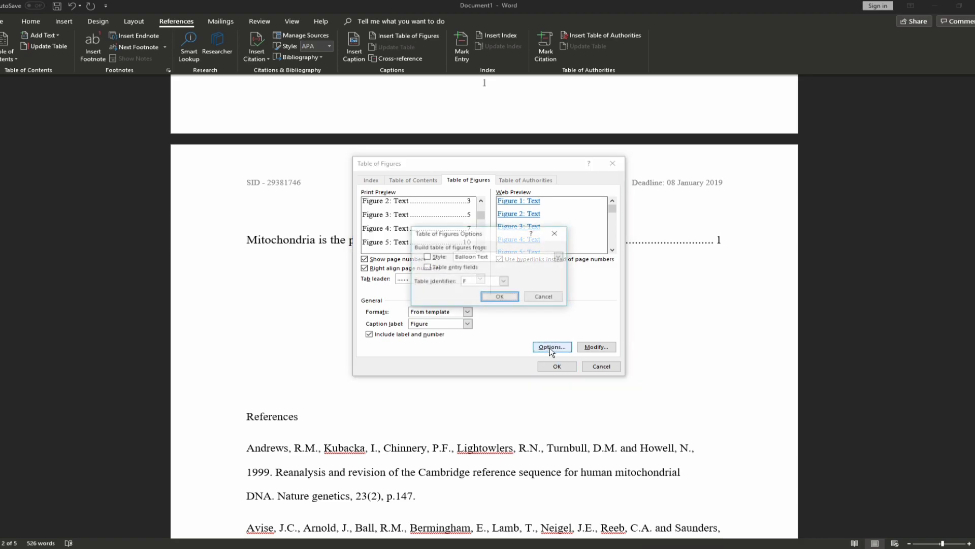
left_click(547, 298)
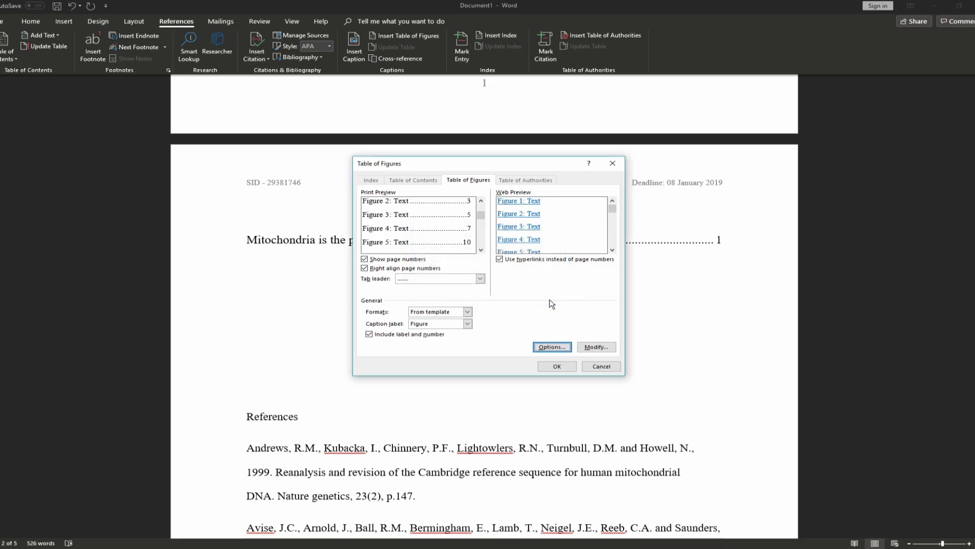
left_click(557, 366)
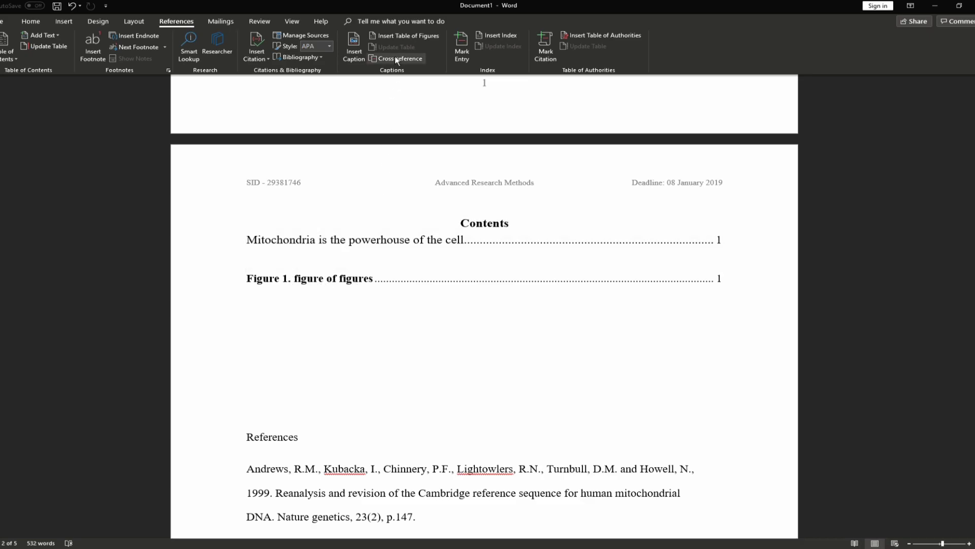
Insert a second table of figures that lists the Table captions
left_click(404, 36)
left_click(460, 324)
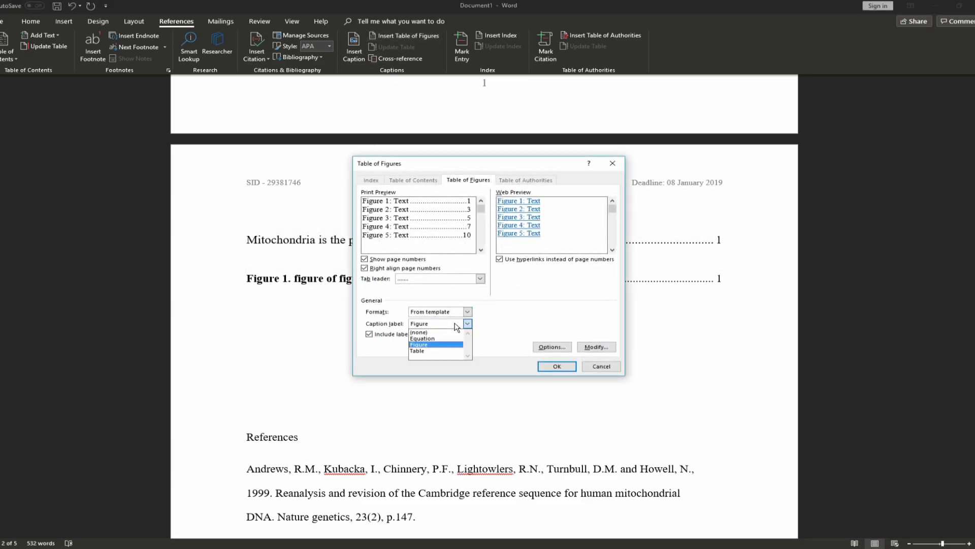
left_click(429, 354)
left_click(556, 366)
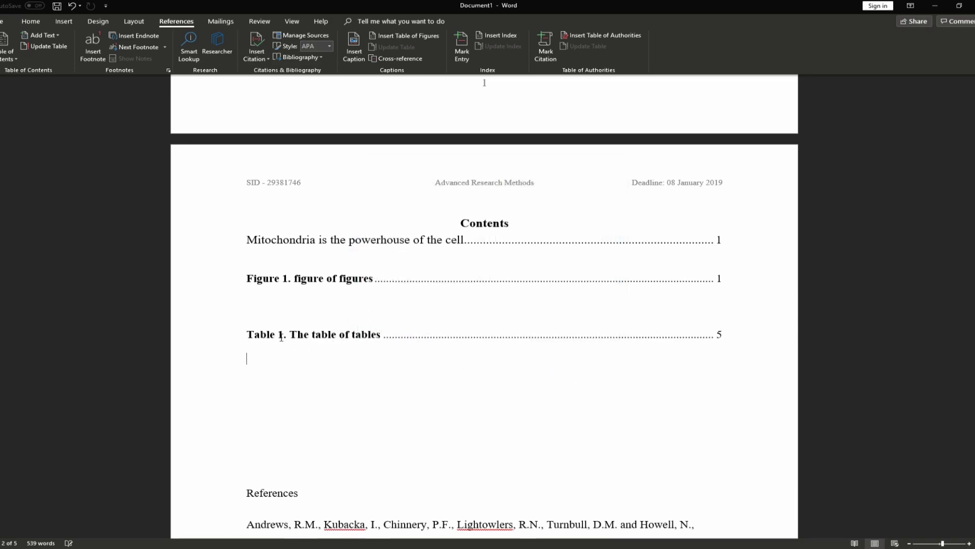
Set both the Figure 1 and Table 1 list entries to regular weight
left_click(297, 310)
scroll(292, 335, "down", 1)
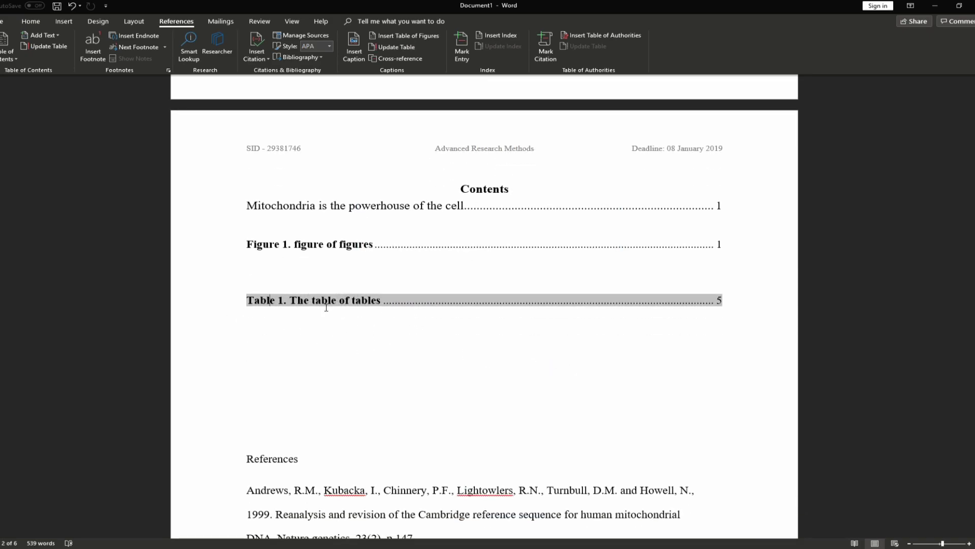
key("ctrl+z")
left_click_drag(246, 299, 721, 300)
key("ctrl+b")
triple_click(255, 244)
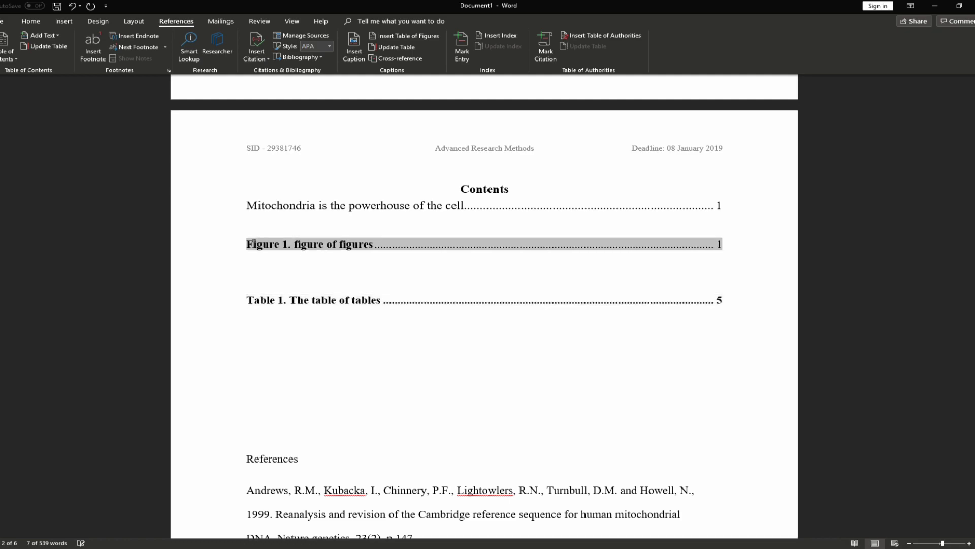
left_click_drag(257, 244, 727, 245)
key("ctrl+b")
key("ctrl+b")
left_click_drag(264, 299, 723, 300)
key("ctrl+b")
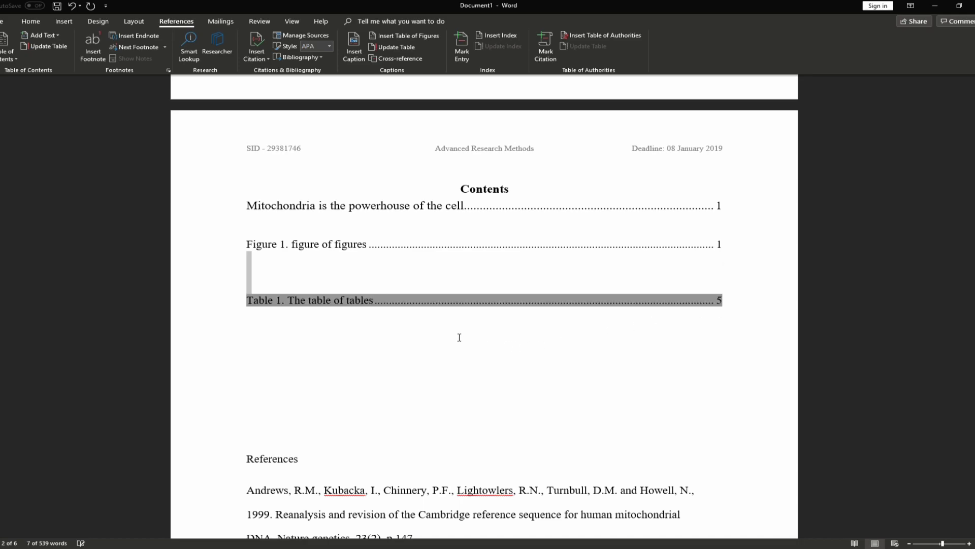
left_click(363, 354)
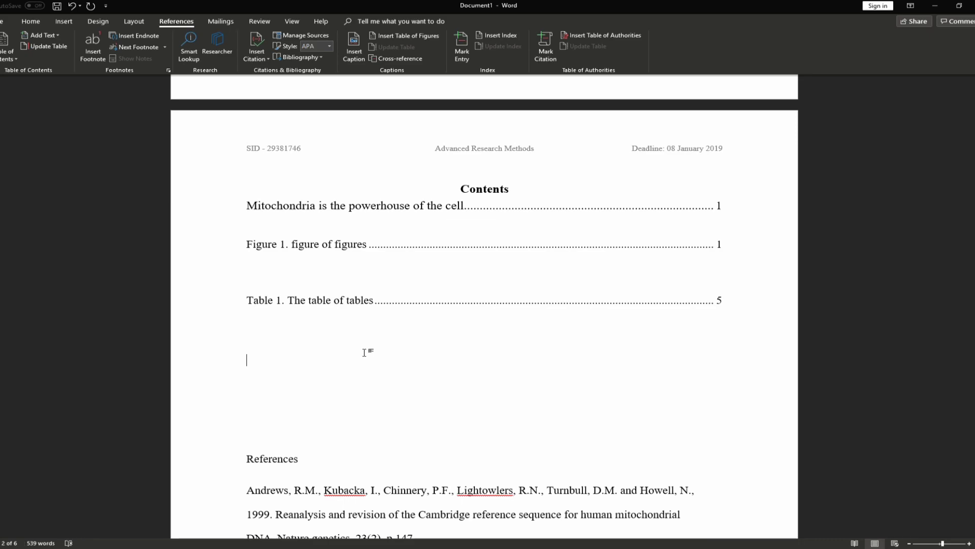
Update the entire table of figures so the Figure 1 entry is rebuilt
left_click(310, 245)
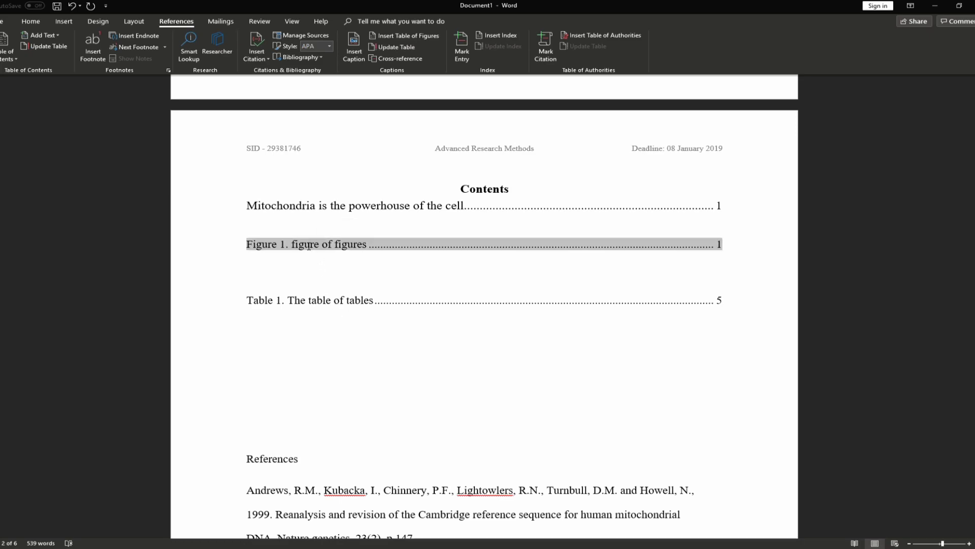
left_click(319, 245)
left_click(394, 48)
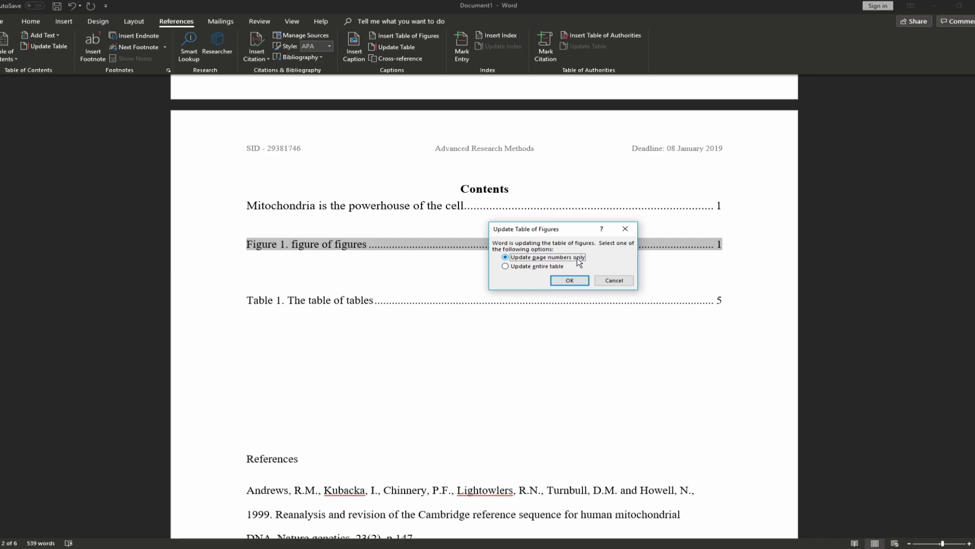
left_click(525, 267)
left_click(564, 282)
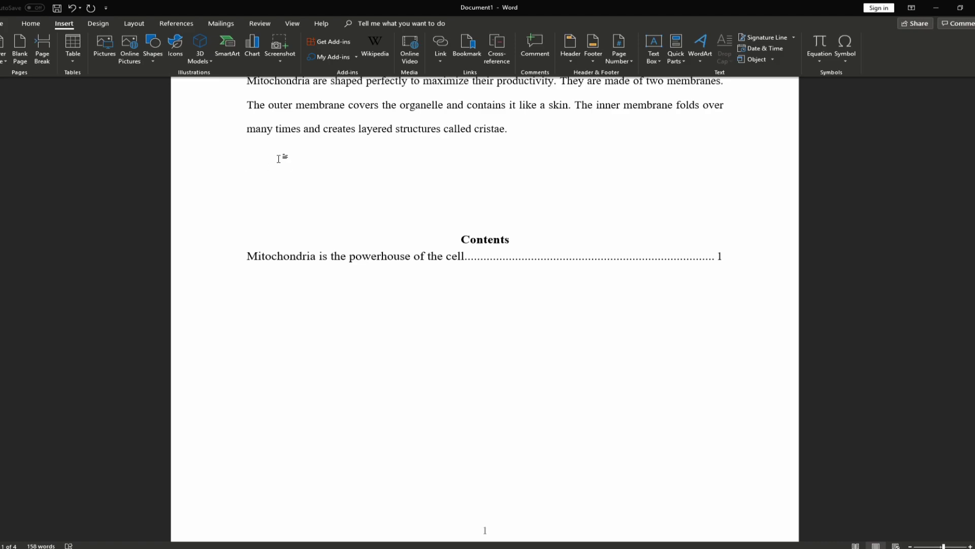
Insert the man and woman icon from the icon library
left_click(151, 56)
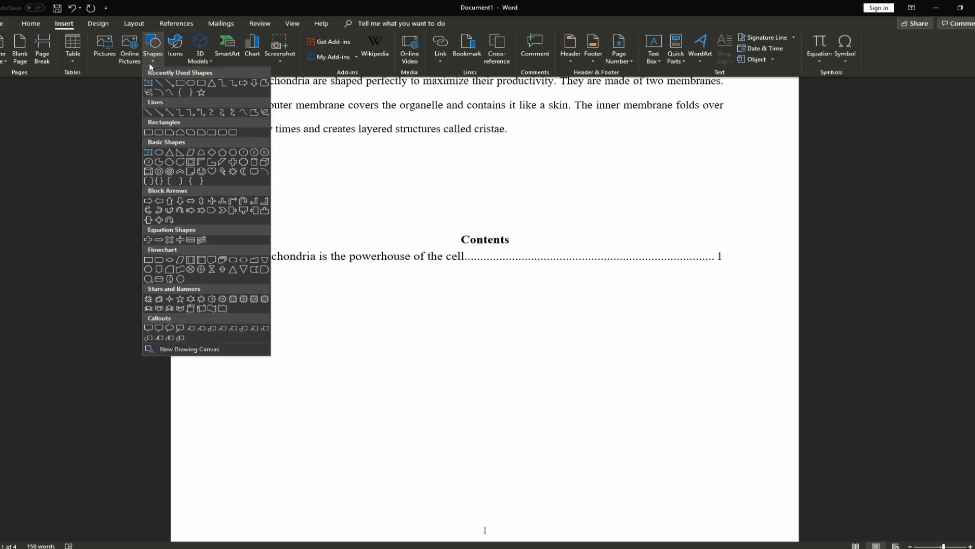
left_click(151, 57)
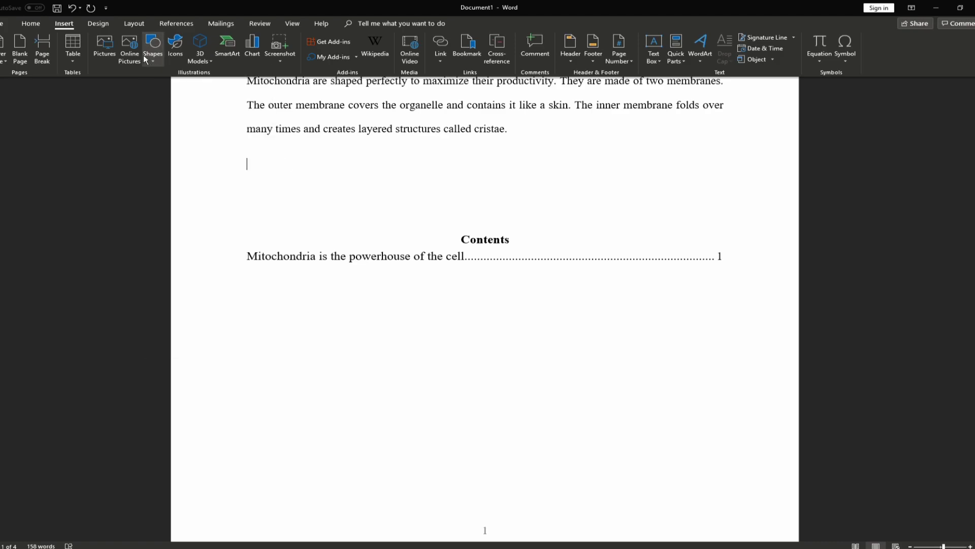
left_click(175, 45)
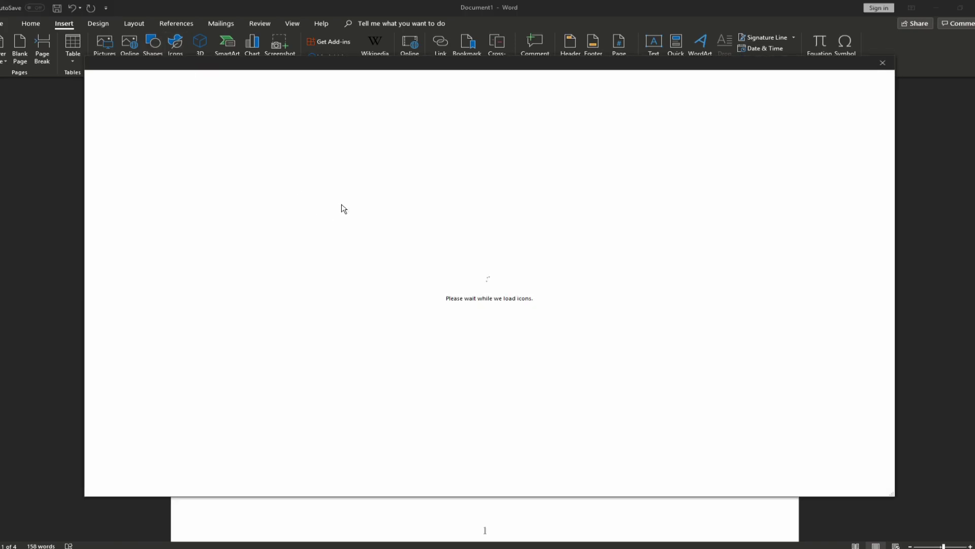
left_click(496, 122)
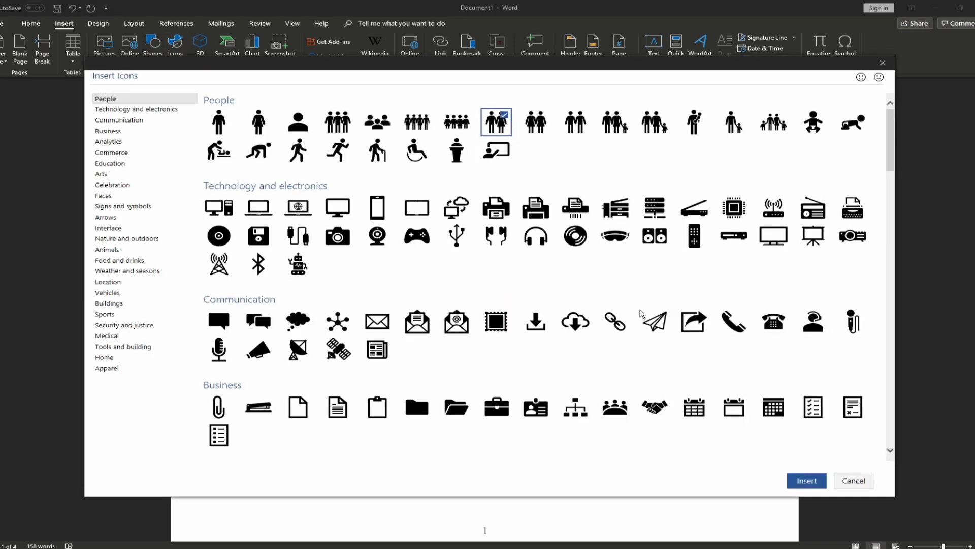
left_click(813, 482)
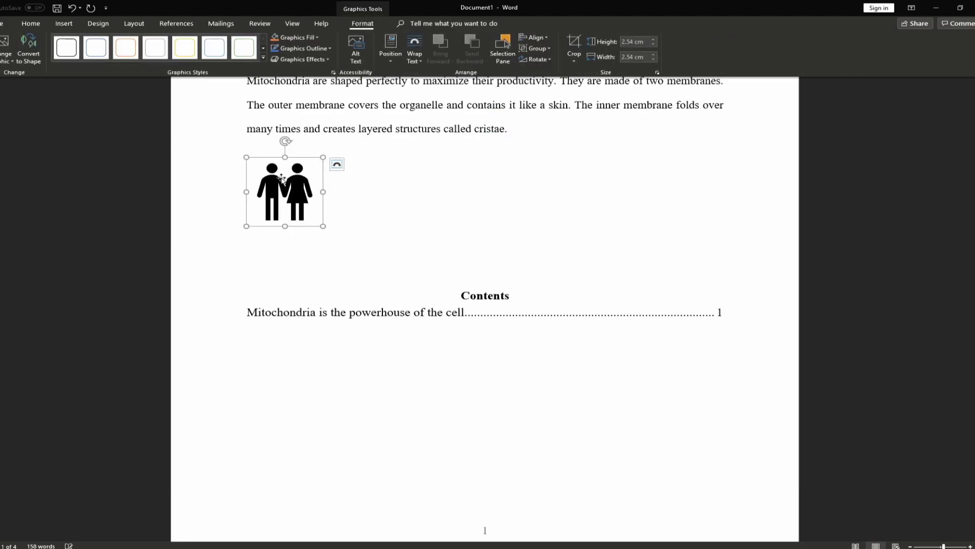
Centre the people icon on the page below the cristae paragraph
left_click(403, 207)
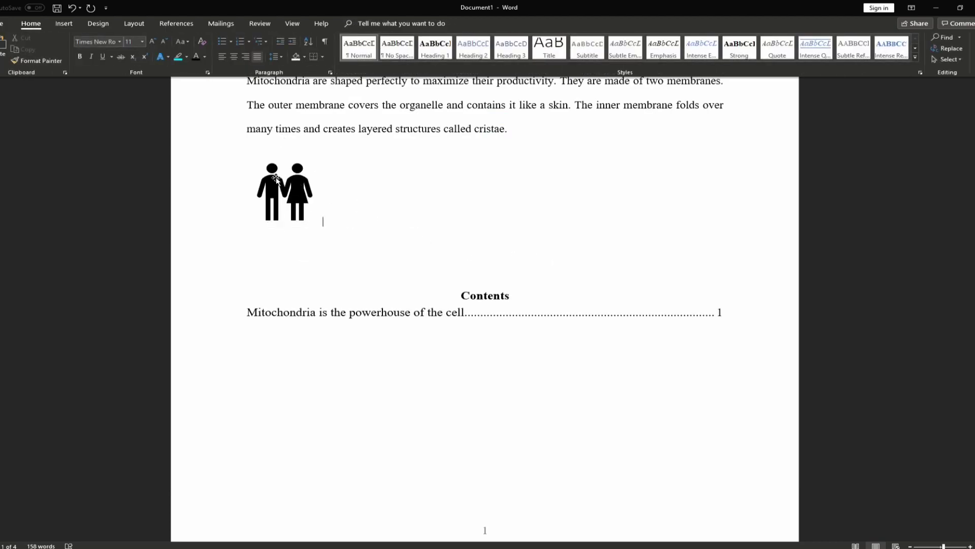
left_click(287, 184)
left_click(31, 24)
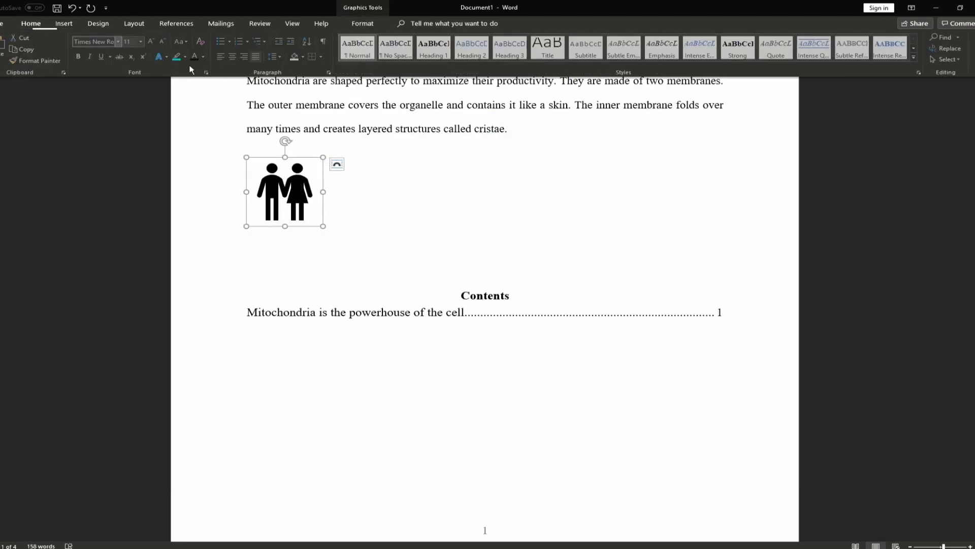
left_click(234, 57)
left_click(616, 234)
scroll(599, 259, "up", 1)
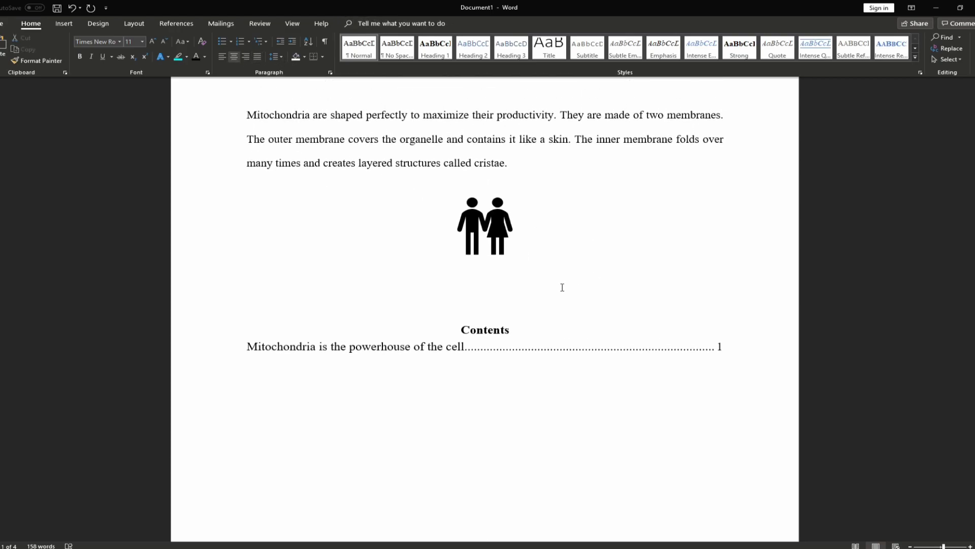
Delete the people icon and draw a wide flat oval below the 'into energy.' paragraph
key("Delete")
left_click(64, 23)
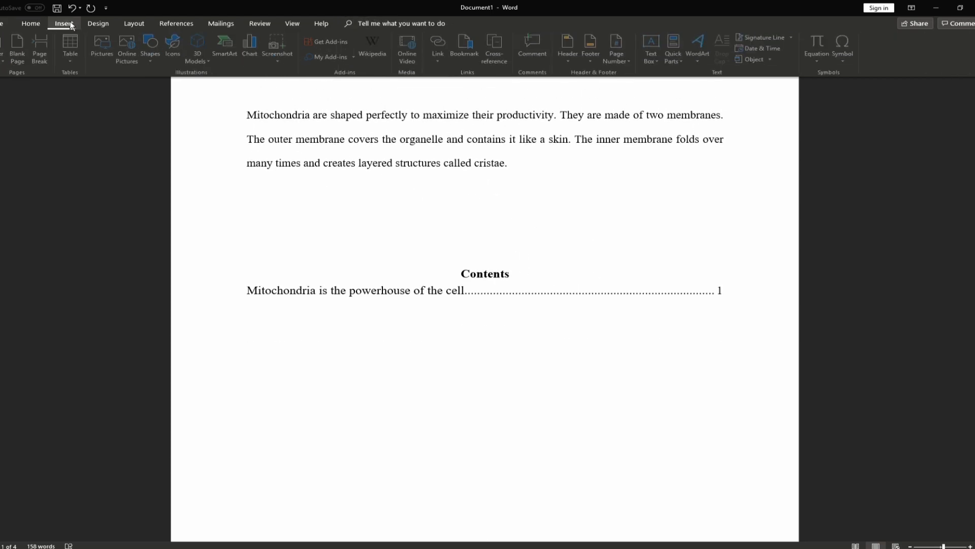
left_click(152, 46)
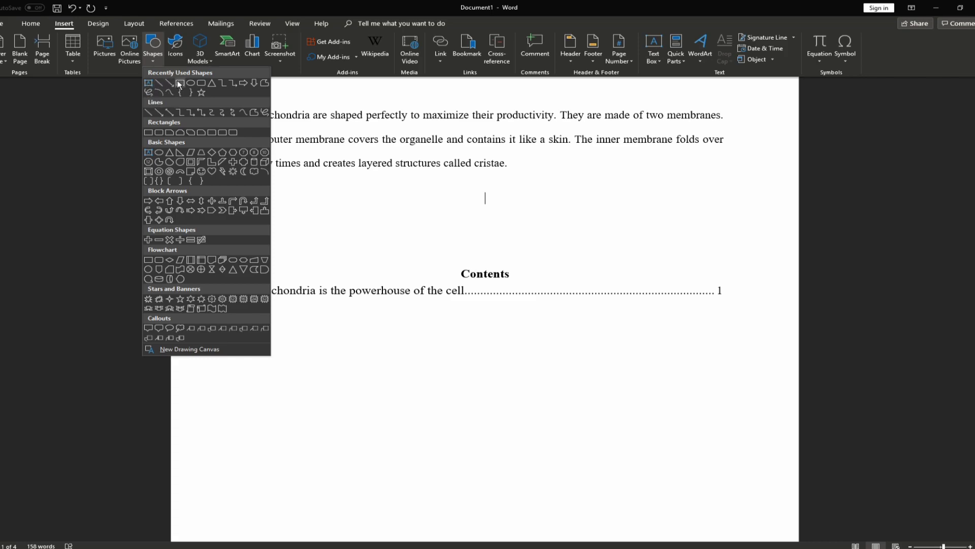
left_click_drag(264, 231, 722, 269)
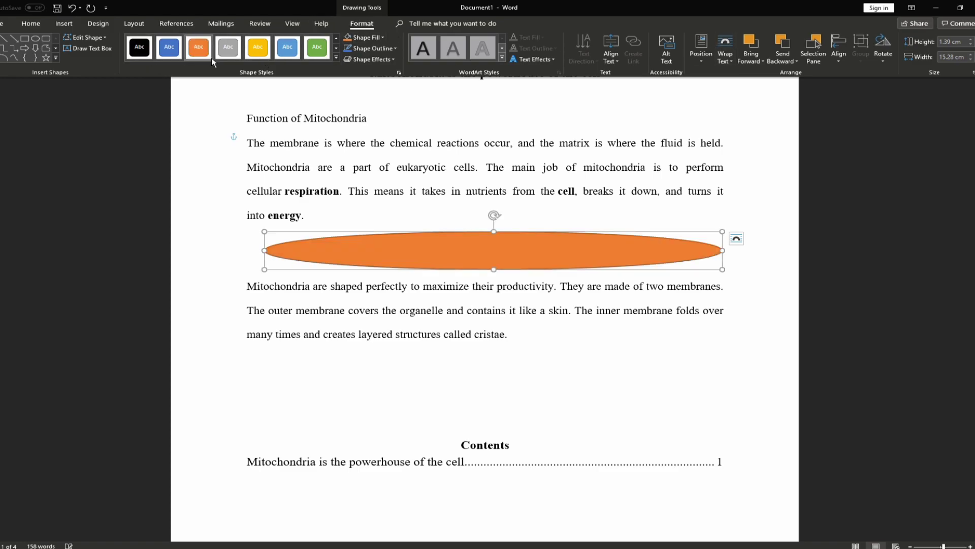
Apply the green shape style to the long ellipse, leaving fill, outline and effects unchanged
left_click(316, 52)
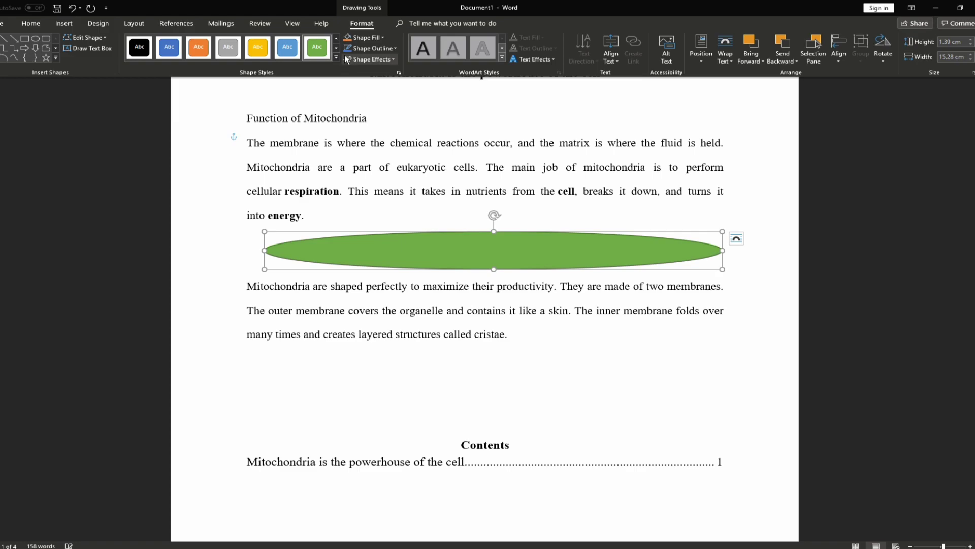
left_click(384, 37)
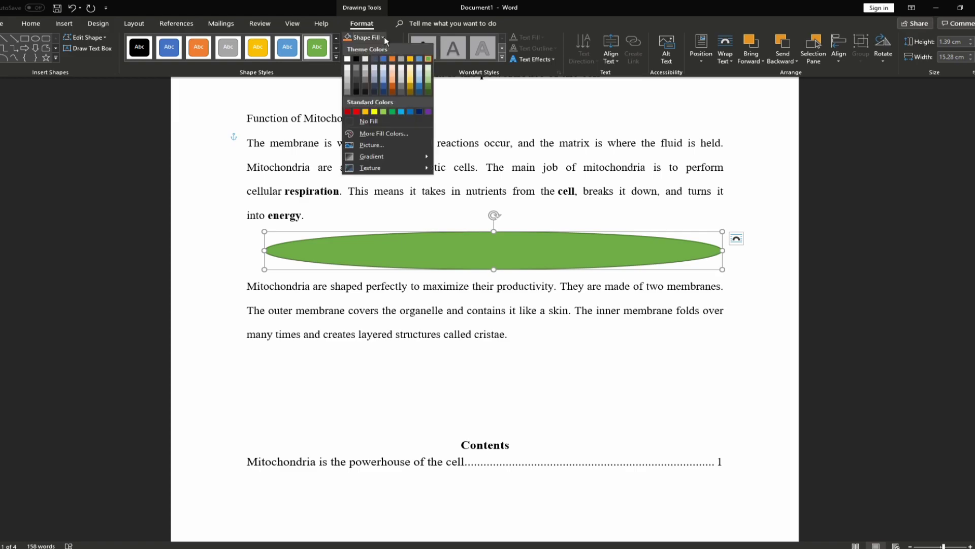
left_click(382, 37)
left_click(395, 48)
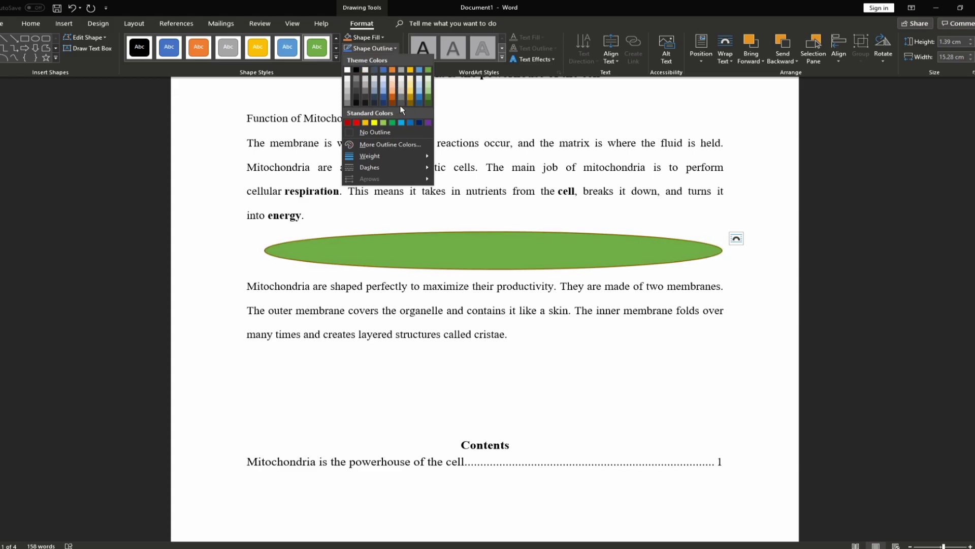
left_click(389, 47)
left_click(390, 60)
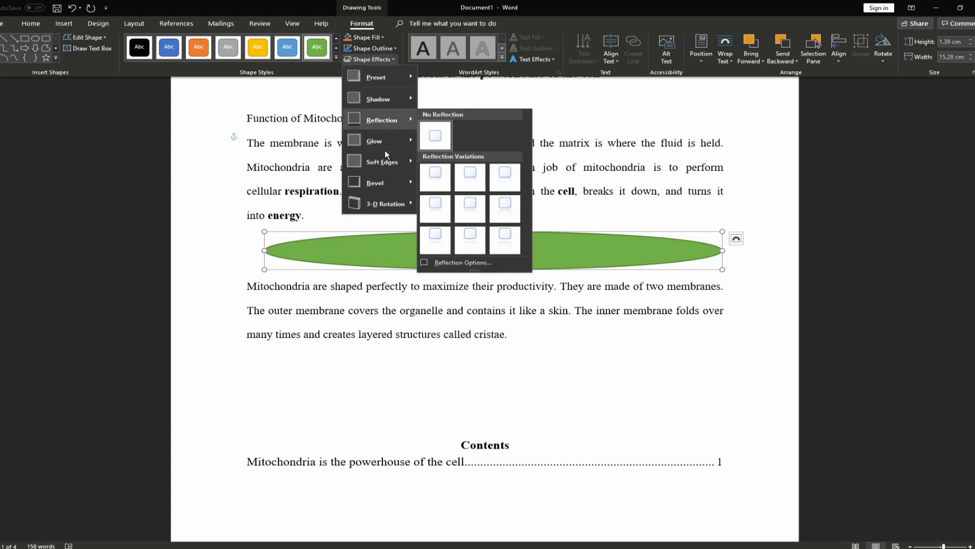
left_click(349, 243)
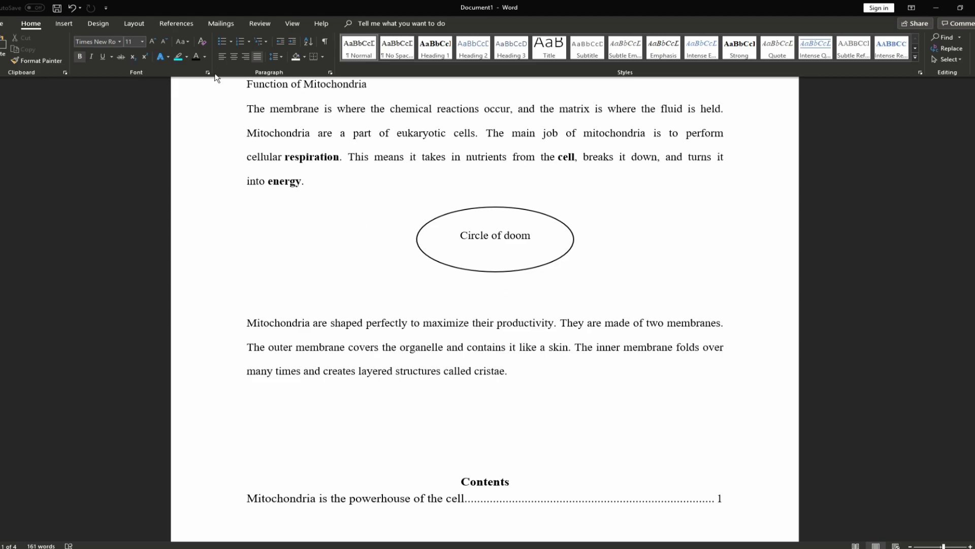
Type a centred 'Figure 1. Circle of doom' caption under the ellipse and set it to 8 pt
left_click(233, 55)
type("Fgi")
key("BackSpace")
key("BackSpace")
type("igure.")
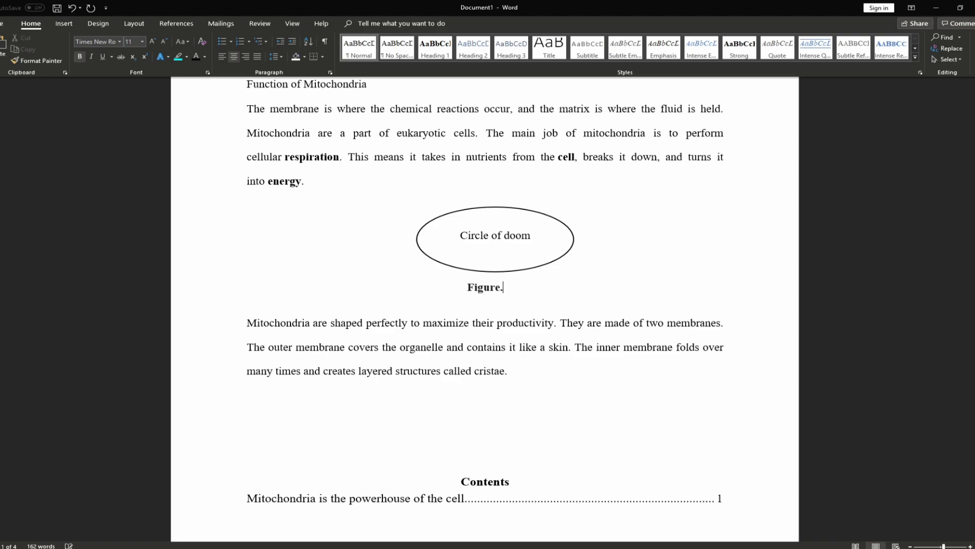
type(" Circle of doom")
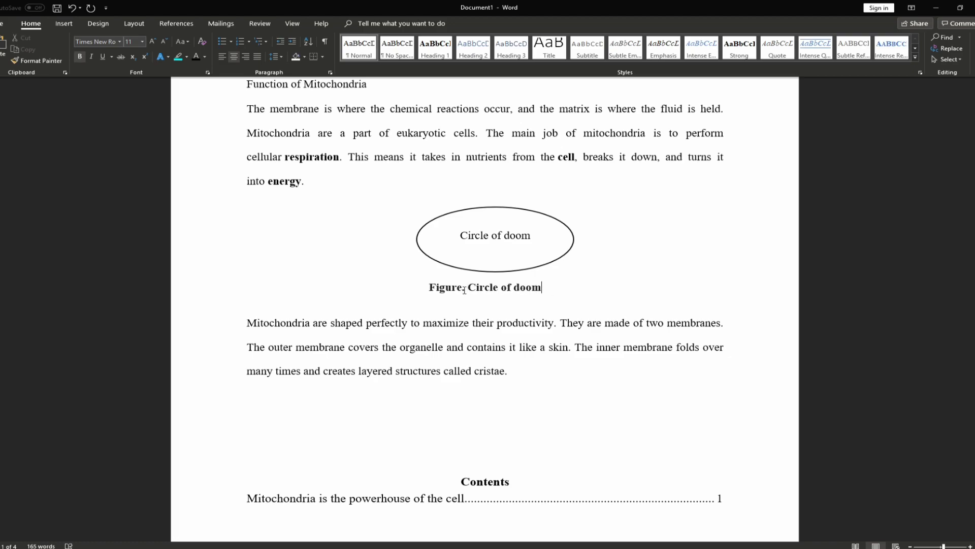
type(" 1")
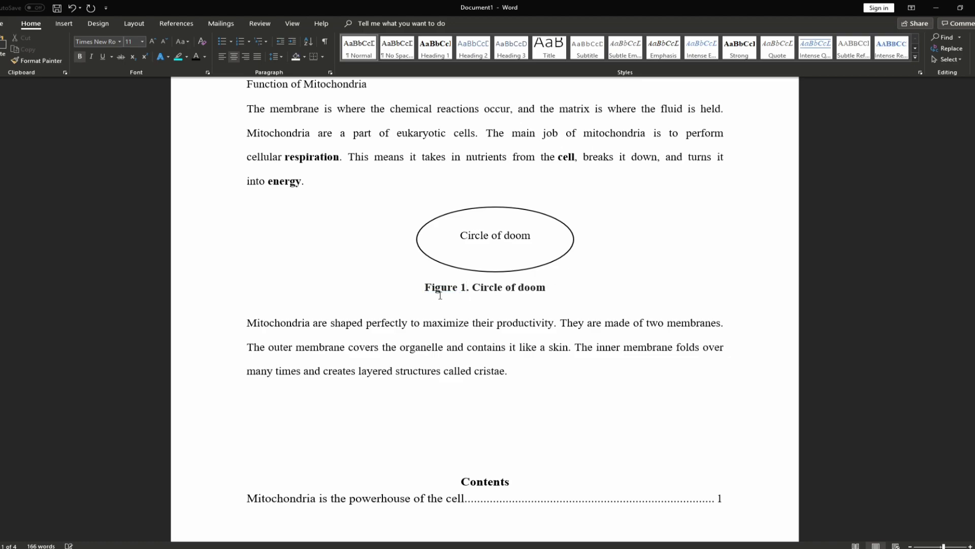
triple_click(455, 296)
left_click(164, 41)
left_click(163, 41)
left_click(163, 41)
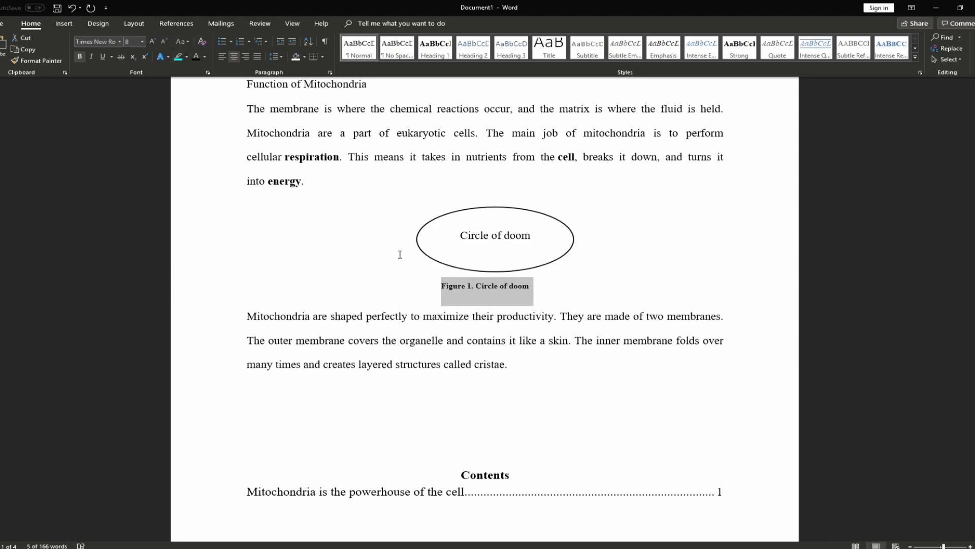
left_click(491, 323)
left_click_drag(529, 290, 440, 282)
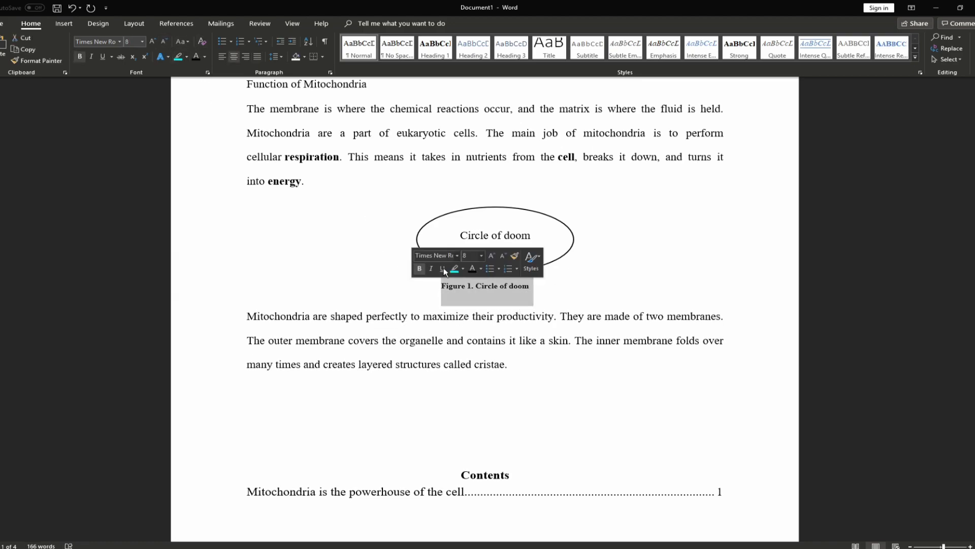
left_click(465, 207)
Nudge the ellipse so it sits centred above the caption
left_click(469, 208)
left_click(231, 56)
left_click(234, 57)
key("Left")
key("Left")
key("Left")
key("Left")
key("Left")
key("Right")
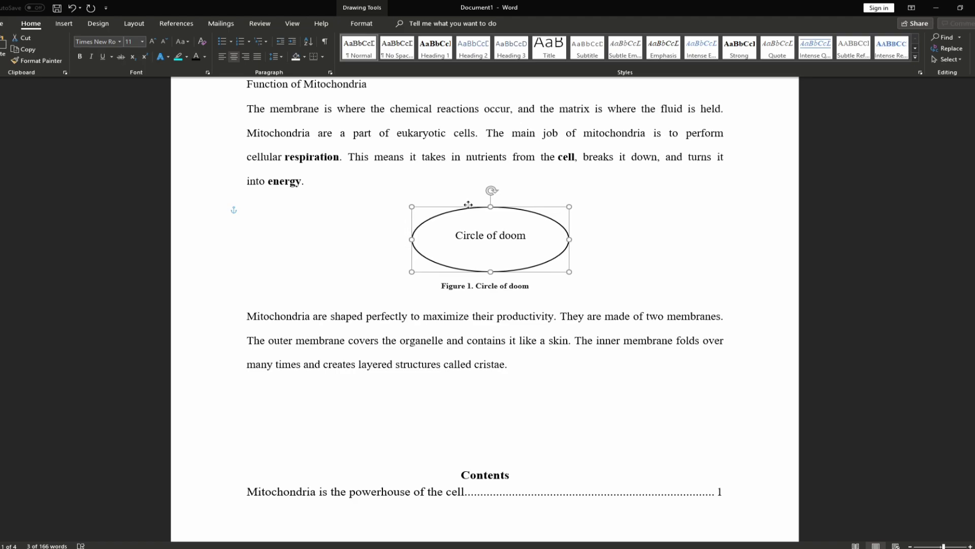
left_click(584, 359)
scroll(548, 392, "down", 1)
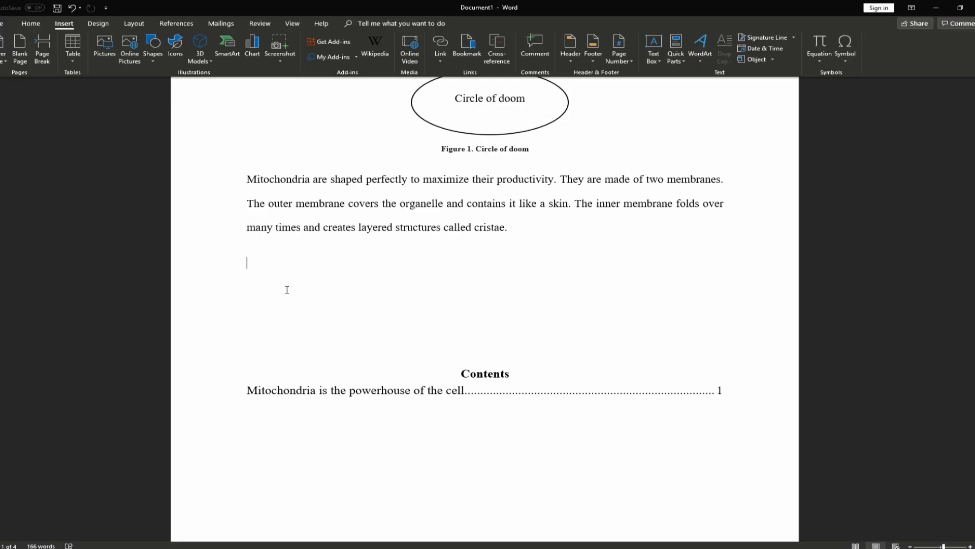
Type the 'Equation 1.' label on the left-aligned empty line, correcting a typo
left_click(299, 310)
key("BackSpace")
type("Quation")
key("BackSpace")
key("BackSpace")
key("BackSpace")
key("BackSpace")
key("BackSpace")
key("BackSpace")
key("BackSpace")
type("Equation")
Insert the Pythagorean Theorem equation a² + b² = c² on a new line below the label
left_click(279, 284)
key("Return")
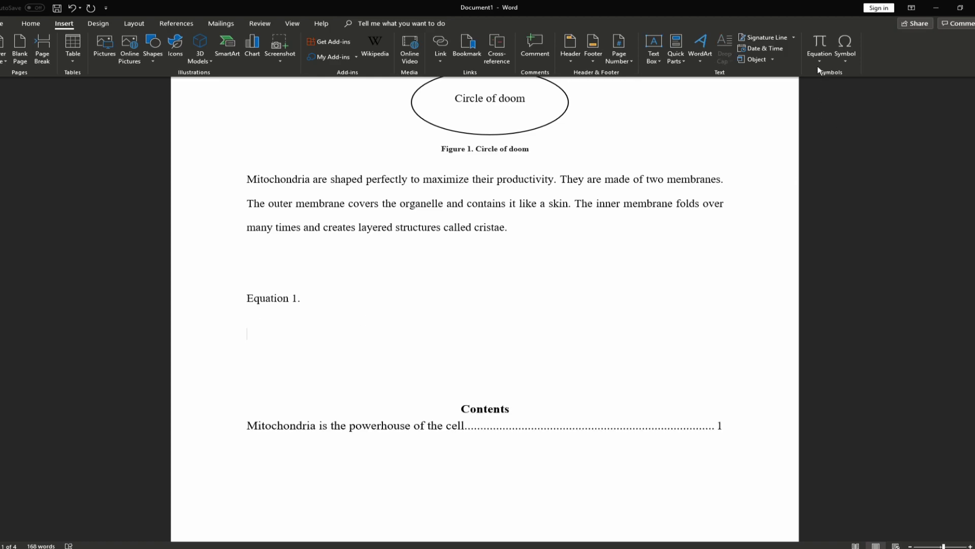
left_click(820, 60)
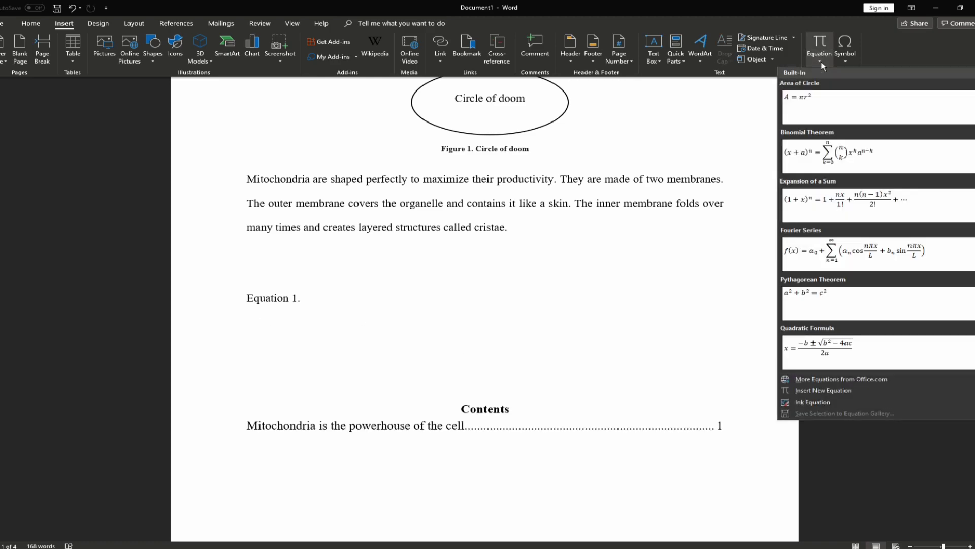
left_click(823, 303)
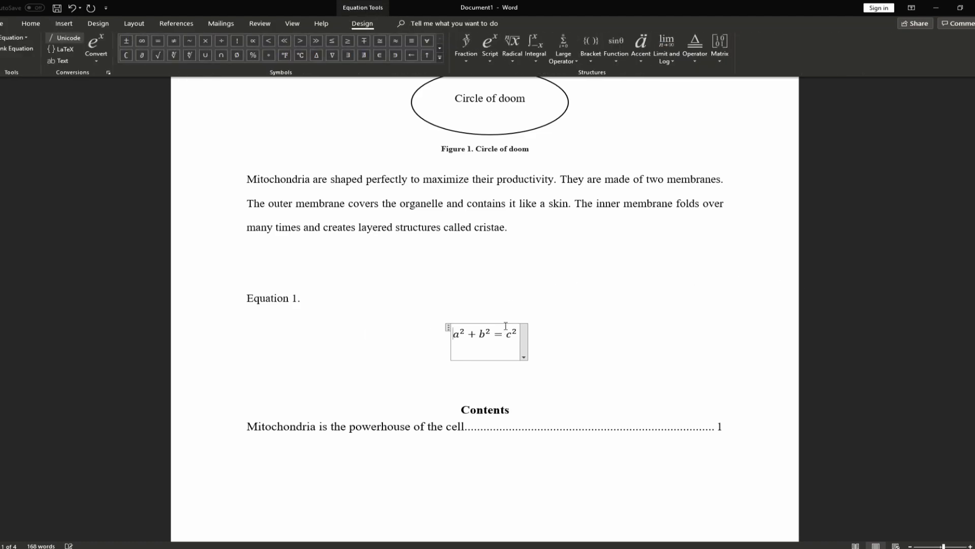
left_click(455, 301)
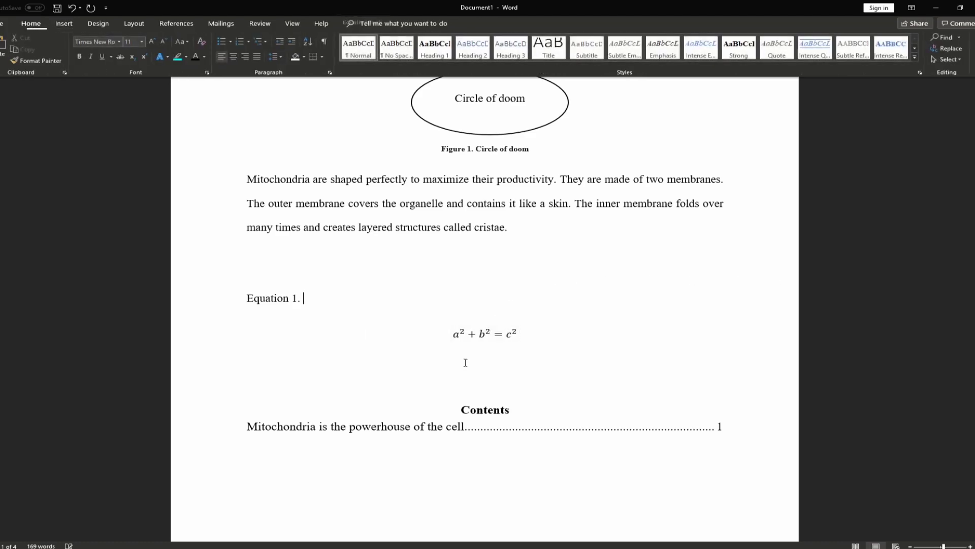
Undo an extra blank equation and add an empty line above 'Equation 1.'
left_click(63, 26)
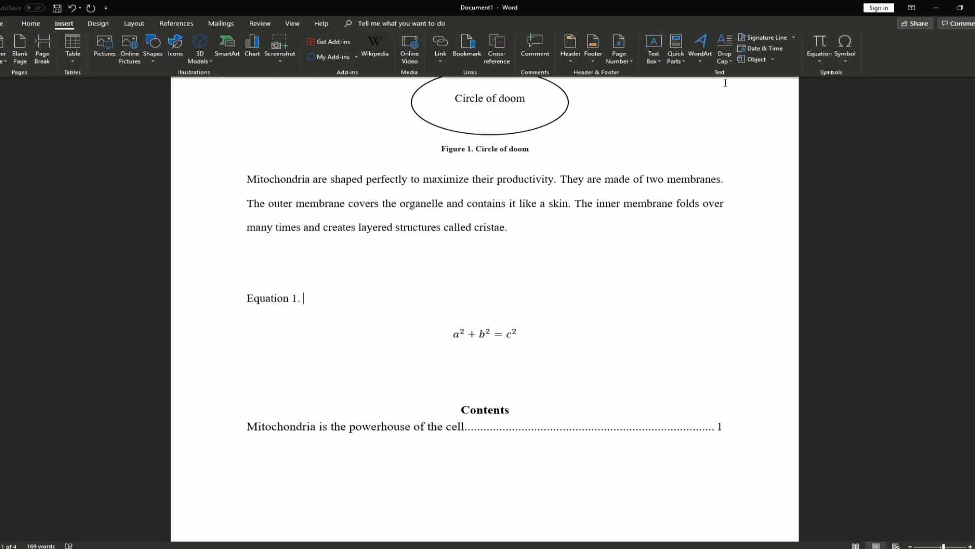
left_click(819, 62)
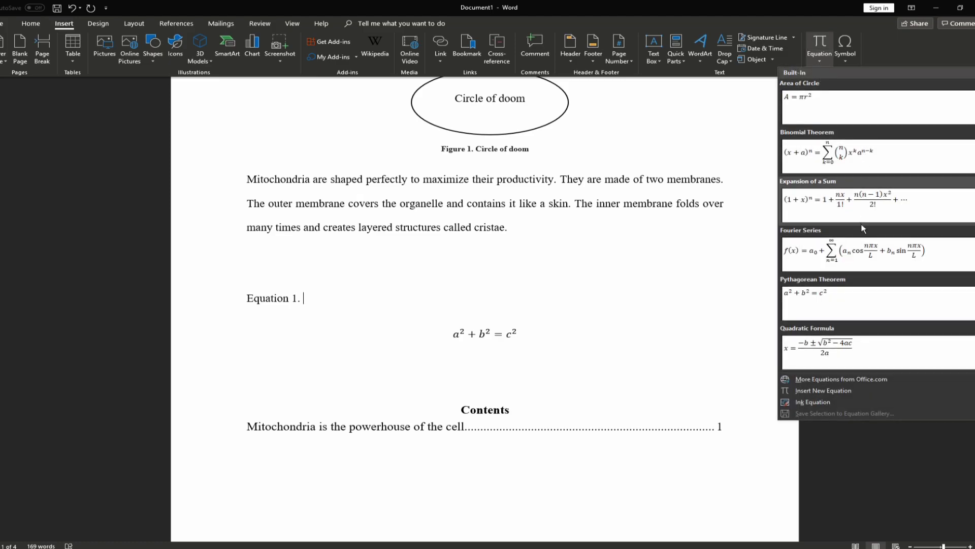
scroll(866, 262, "down", 3)
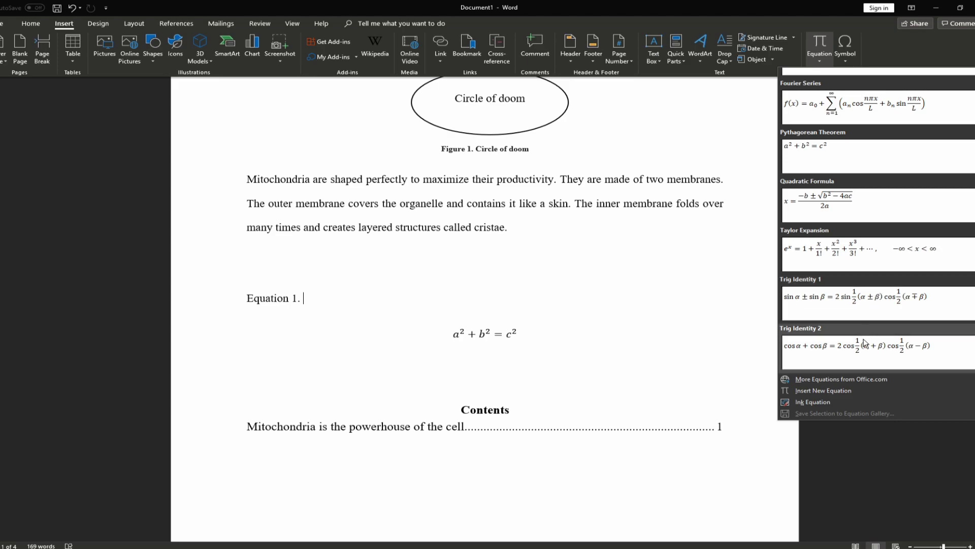
scroll(864, 305, "up", 3)
scroll(848, 189, "down", 3)
left_click(818, 392)
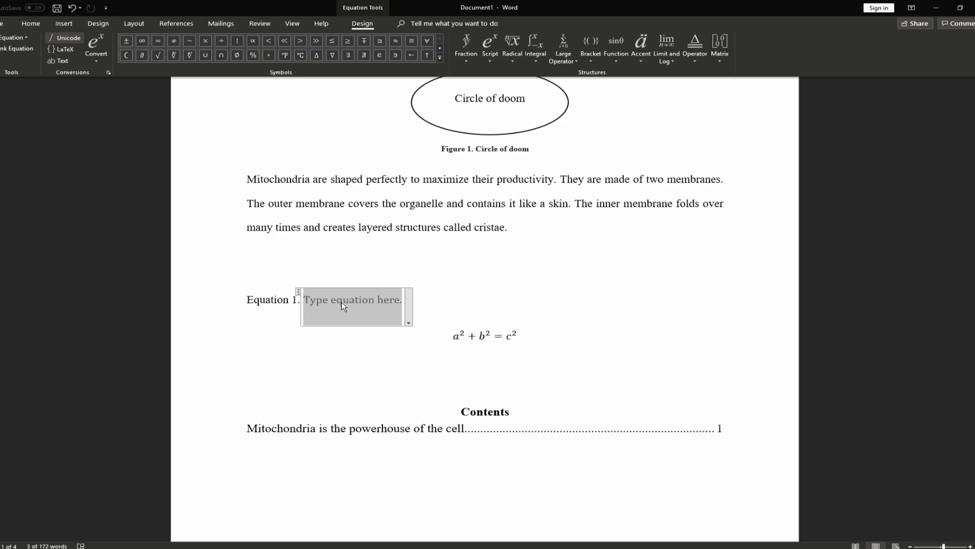
key("ctrl+z")
left_click(285, 276)
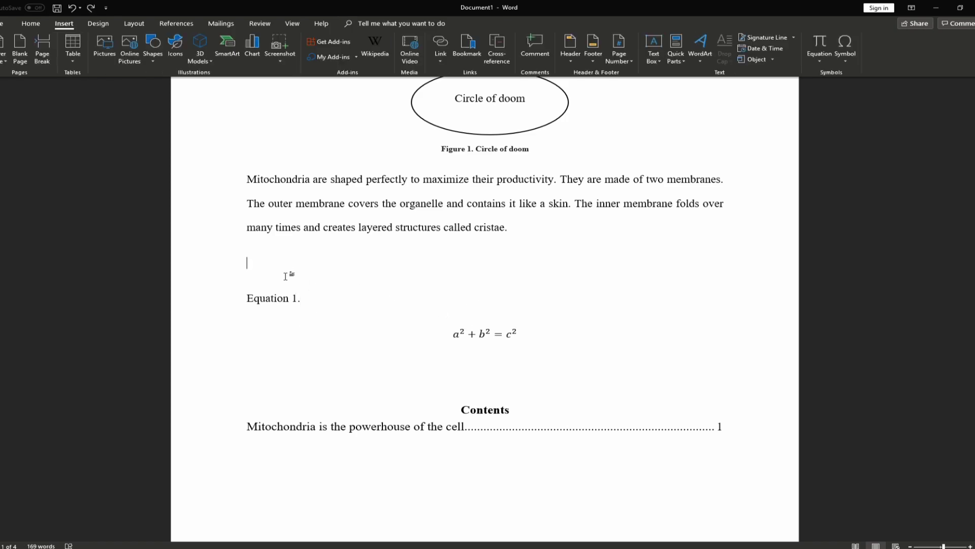
key("Return")
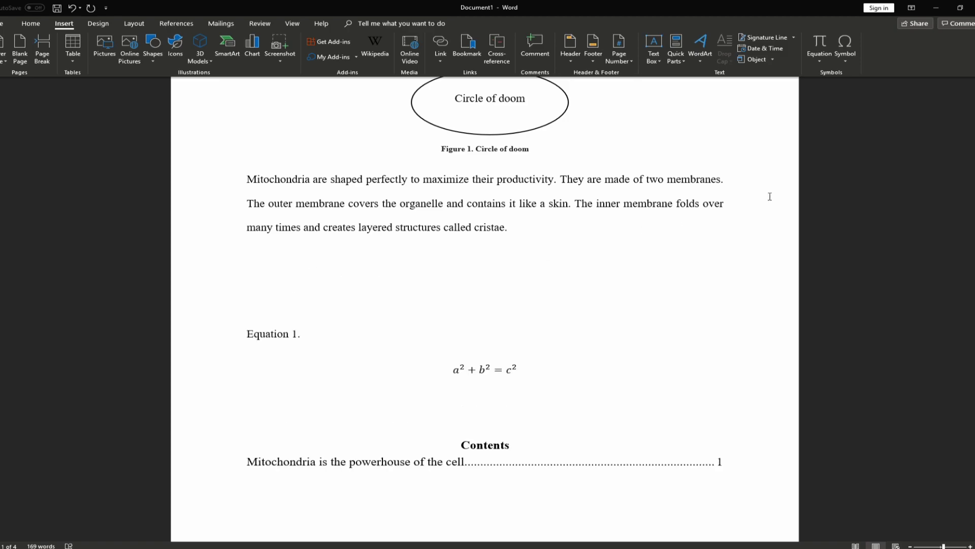
Insert the plus-minus, trademark and bullet operator symbols in a row
left_click(844, 59)
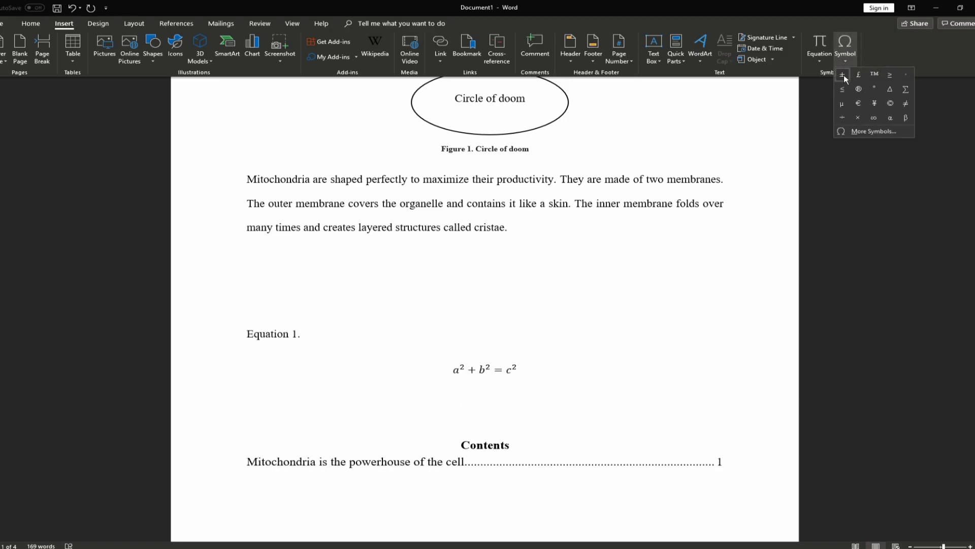
left_click(842, 74)
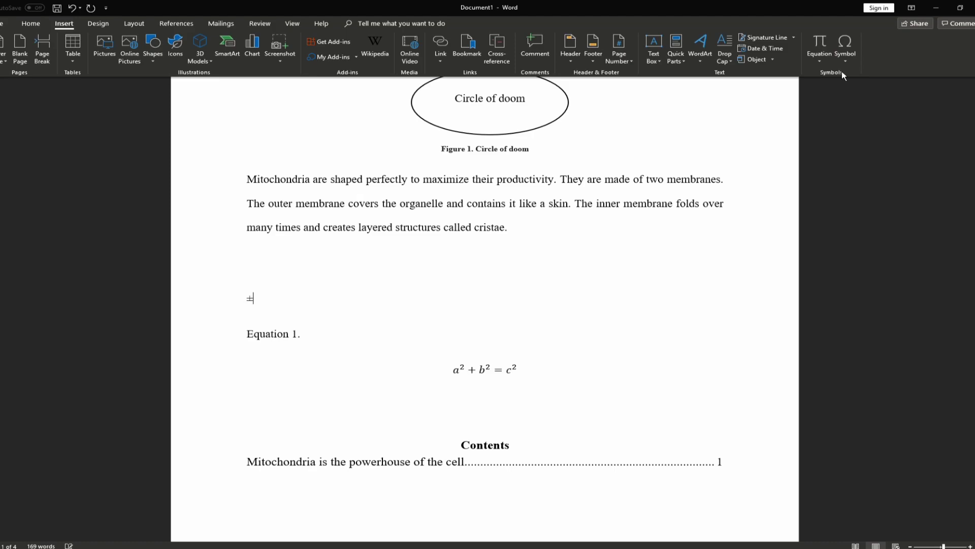
left_click(843, 55)
left_click(876, 75)
left_click(838, 60)
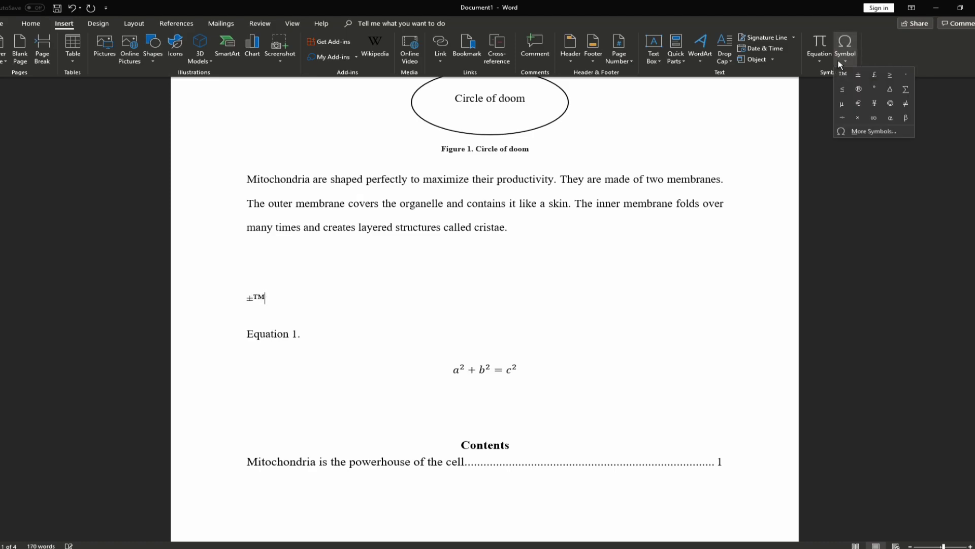
left_click(908, 75)
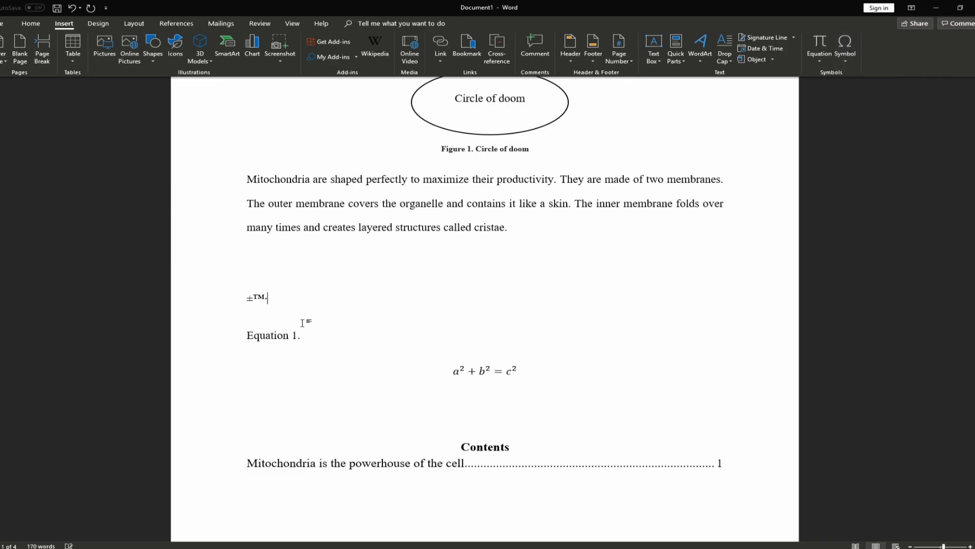
Open More Symbols and enlarge the Symbol dialog to show more rows and columns
left_click(846, 62)
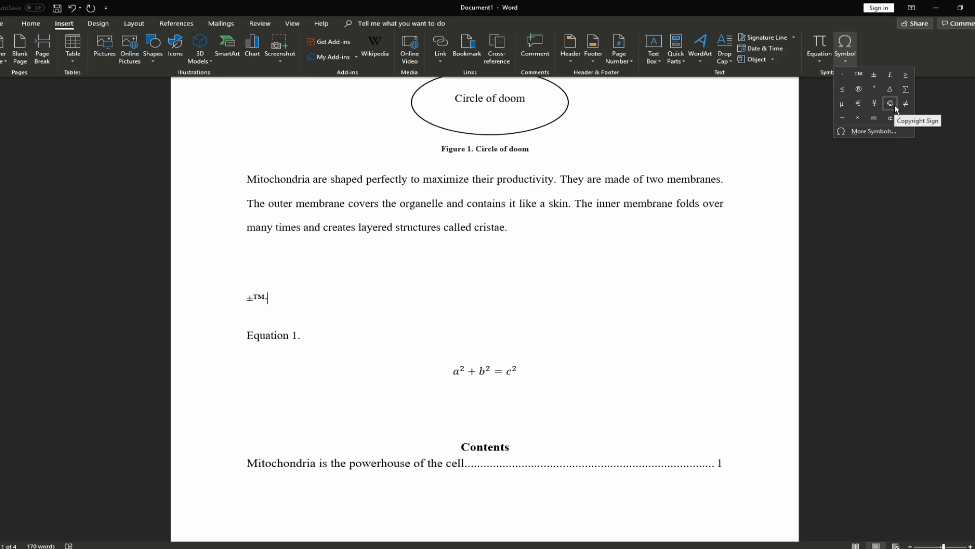
left_click(865, 132)
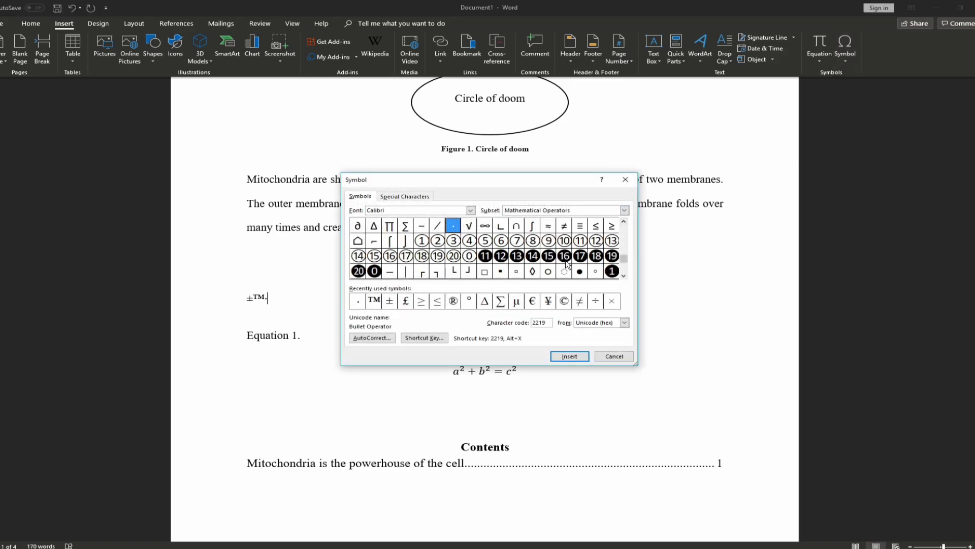
left_click_drag(624, 260, 624, 248)
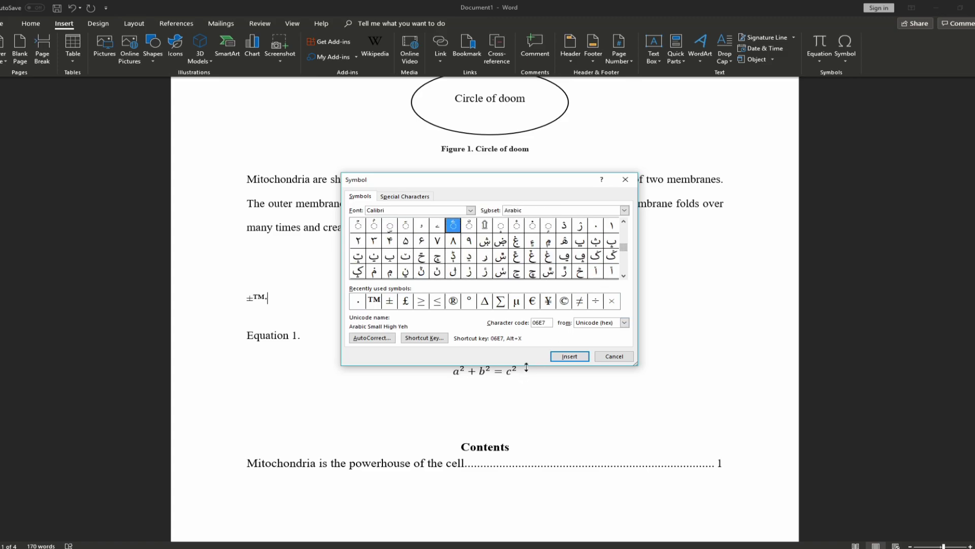
left_click_drag(525, 366, 524, 525)
left_click_drag(638, 307, 848, 282)
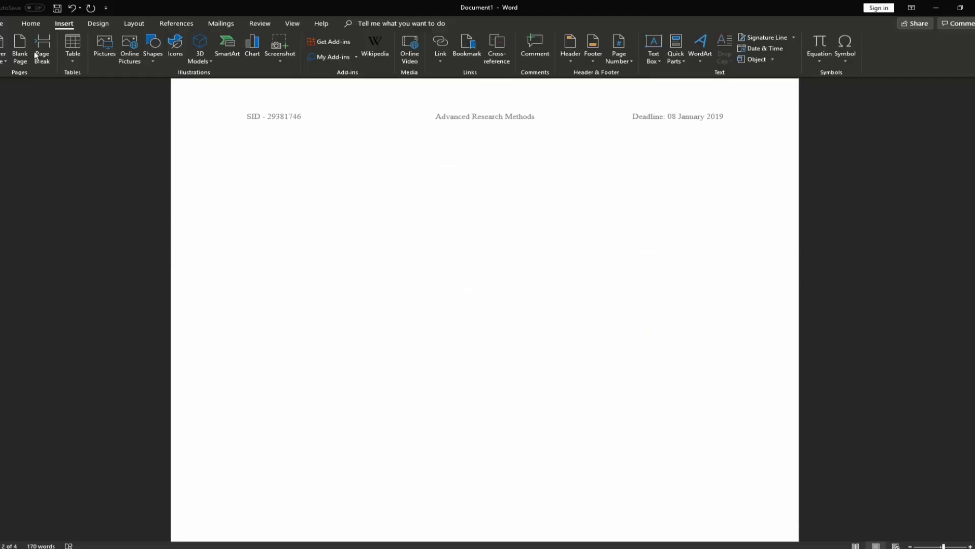
Type the References heading at the top of page 2
left_click(30, 23)
scroll(343, 247, "up", 1)
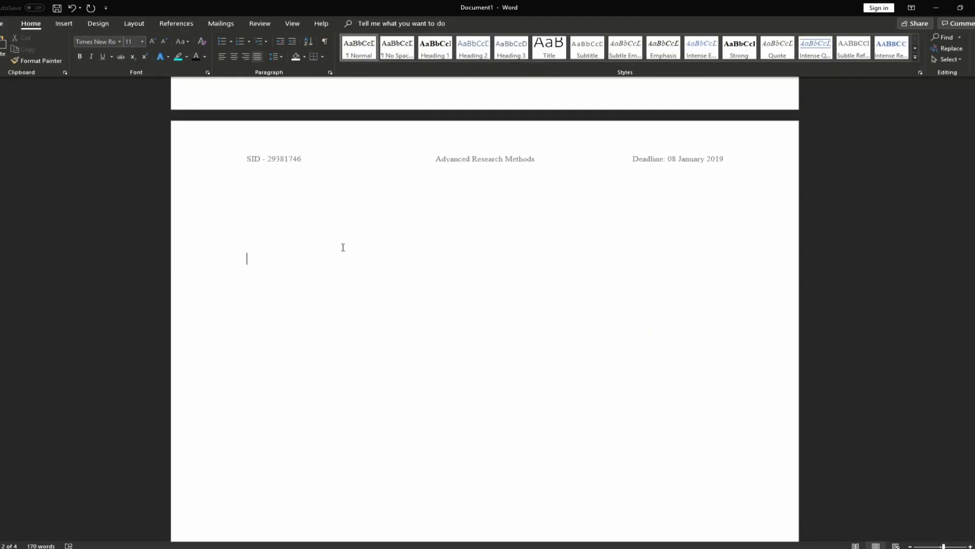
scroll(343, 246, "up", 1)
type("References")
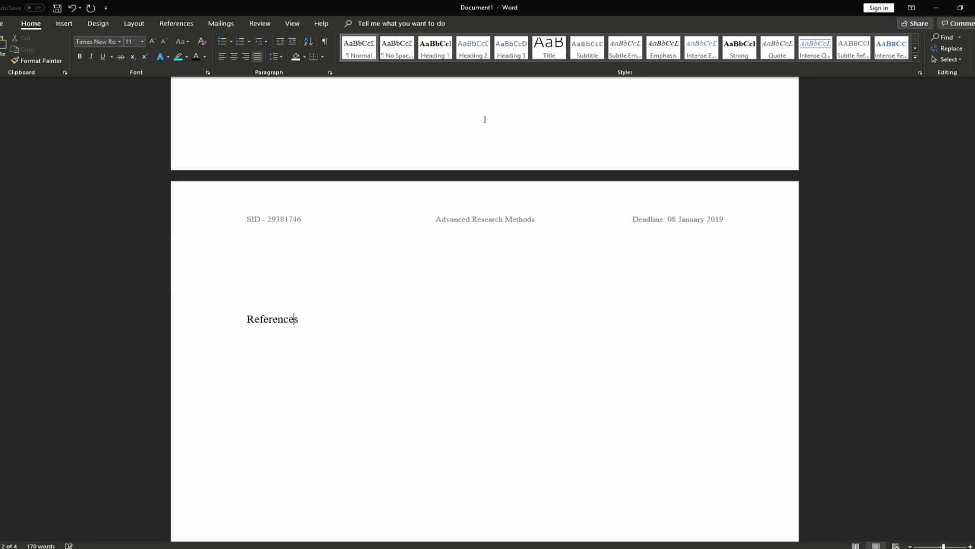
scroll(354, 290, "down", 2)
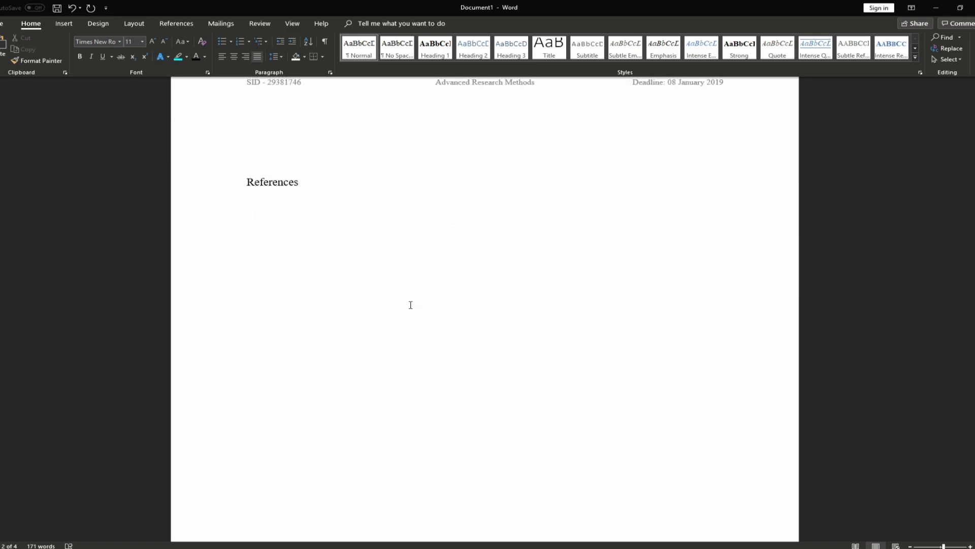
left_click(256, 548)
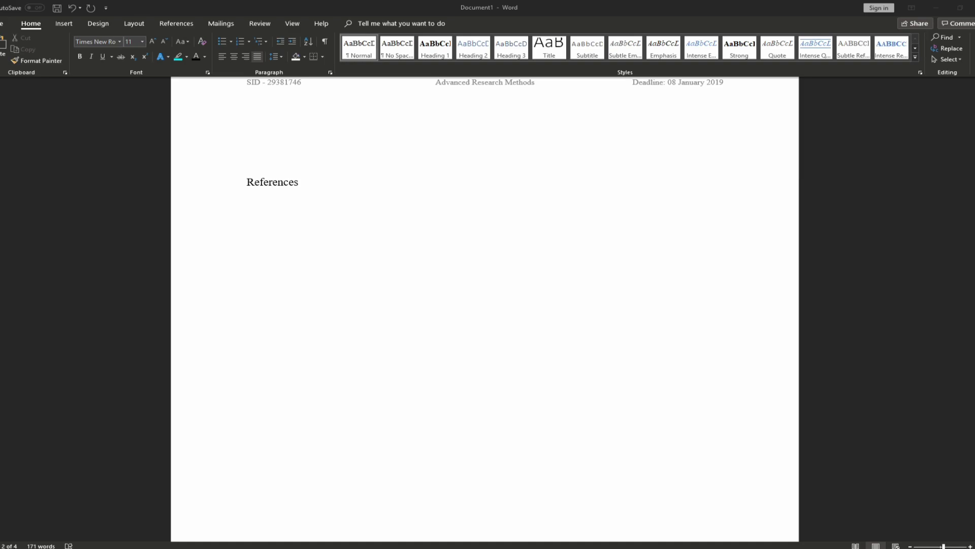
Paste the first references, including the 1987 phylogeography and 1988 optic neuropathy entries
left_click(407, 248)
type("Vrijenhoek, R., 1994. DNA primers for amplification of mitochondrial cytochrome c oxidase subunit I from diverse metazoan invertebrates. Mol Mar Biol Biotechnol, 3(5), pp.294-9.")
type("Excoffier, L., Smouse, P.E. and Quattro, J.M., 1992. Analysis of molecular variance inferred from metric distances among DNA haplotypes: application to human mitochondrial DNA restriction data. Genetics, 131(2), pp.479-491.")
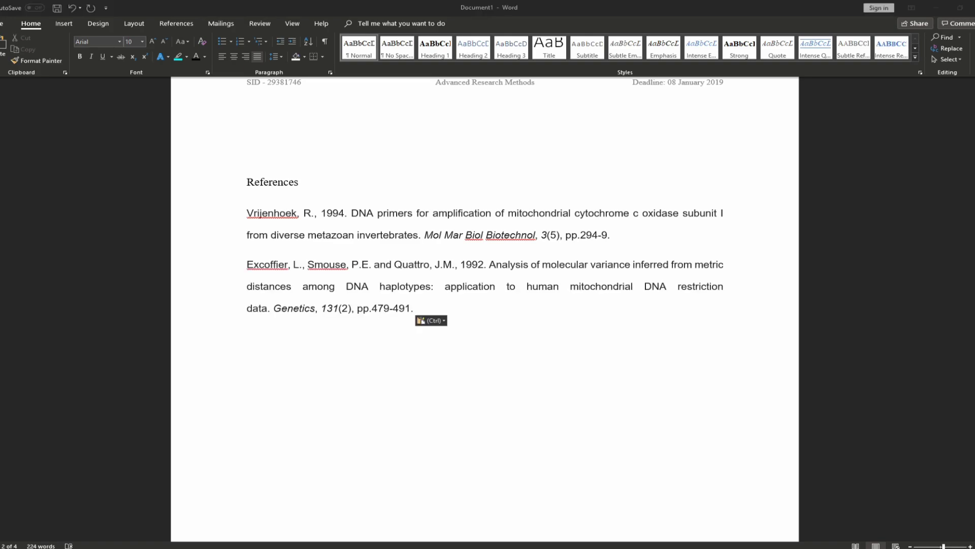
type("Tamura, K. and Nei, M., 1993. Estimation of the number of nucleotide substitutions in the control region of mitochondrial DNA in humans and chimpanzees. Molecular biology and evolution, 10(3), pp.512-526.")
type("Hasegawa, M., Kishino, H. and Yano, T.A., 1985. Dating of the human-ape splitting by a molecular clock of mitochondrial DNA. Journal of molecular evolution, 22(2), pp.160-174.")
type("Kocher, T.D., Thomas, W.K., Meyer, A., Edwards, S.V., Pääbo, S., Villablanca, F.X. and Wilson, A.C., 1989. Dynamics of mitochondrial DNA evolution in animals: amplification and sequencing with conserved primers. Proceedings of the National Academy of Sciences, 86(16), pp.6196-6200.")
type("Andrews, R.M., Kubacka, I., Chinnery, P.F., Lightowlers, R.N., Turnbull, D.M. and Howell, N., 1999. Reanalysis and revision of the Cambridge reference sequence for human mitochondrial DNA. Nature genetics, 23(2), p.147.")
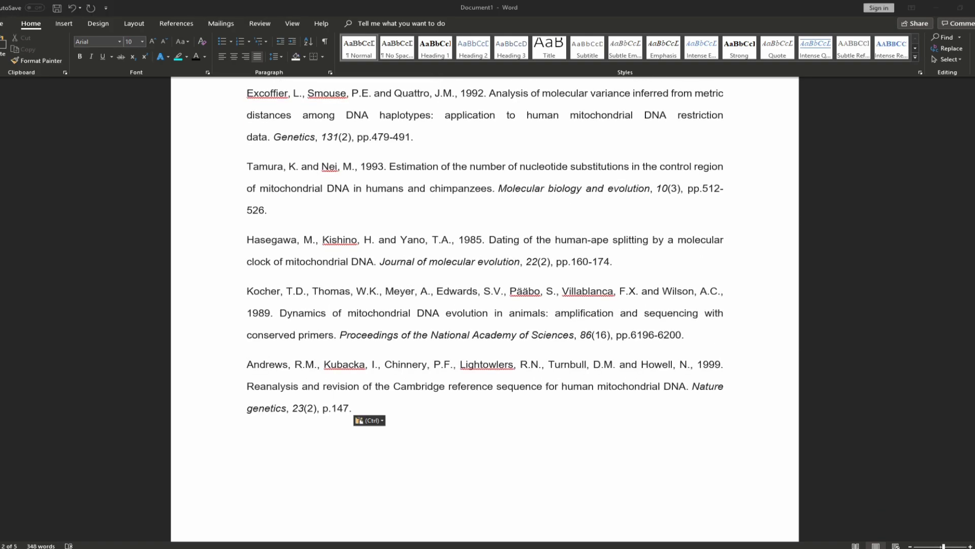
type("Avise, J.C., Arnold, J., Ball, R.M., Bermingham, E., Lamb, T., Neigel, J.E., Reeb, C.A. and Saunders, N.C., 1987. Intraspecific phylogeography: the mitochondrial DNA bridge between population genetics and systematics. Annual review of ecology and systematics, 18(1), pp.489-522.")
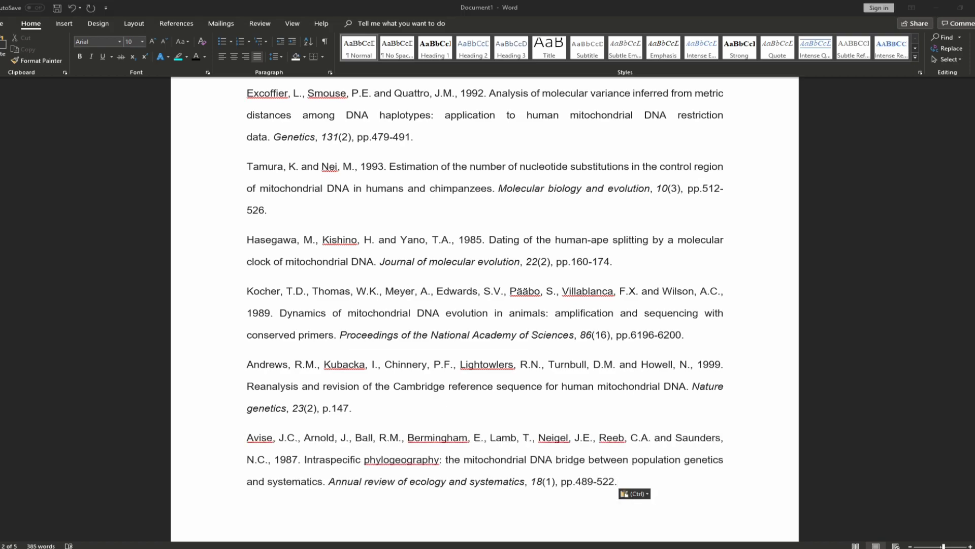
key("alt+Tab")
scroll(679, 348, "down", 3)
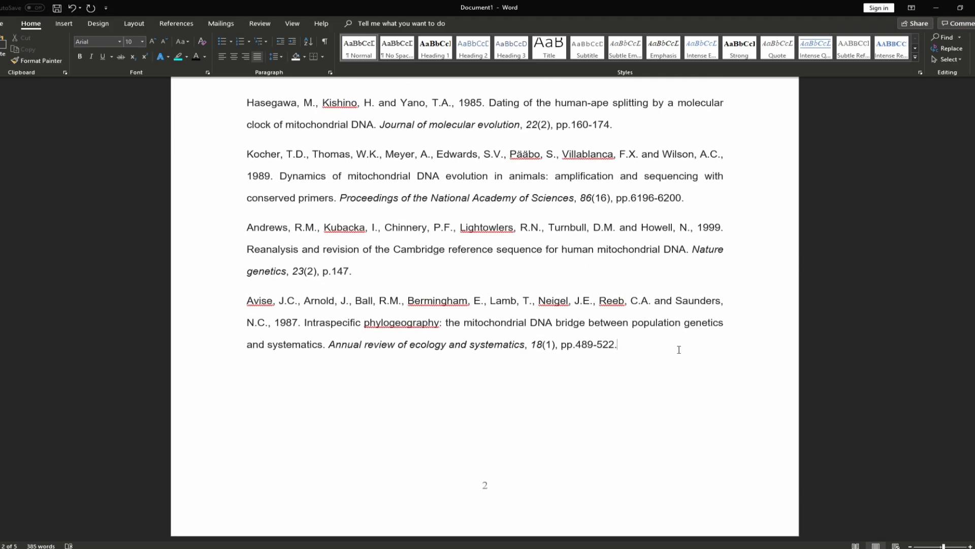
type("Wallace, D.C., Singh, G., Lott, M.T., Hodge, J.A., Schurr, T.G., Lezza, A.M., Elsas, L.J. and Nikoskelainen, E.K., 1988. Mitochondrial DNA mutation associated with Leber's hereditary optic neuropathy. Science, 242(4884), pp.1427-1430.")
key("ctrl+z")
key("Return")
type("Wallace, D.C., Singh, G., Lott, M.T., Hodge, J.A., Schurr, T.G., Lezza, A.M., Elsas, L.J. and Nikoskelainen, E.K., 1988. Mitochondrial DNA mutation associated with Leber's hereditary optic neuropathy. Science, 242(4884), pp.1427-1430.")
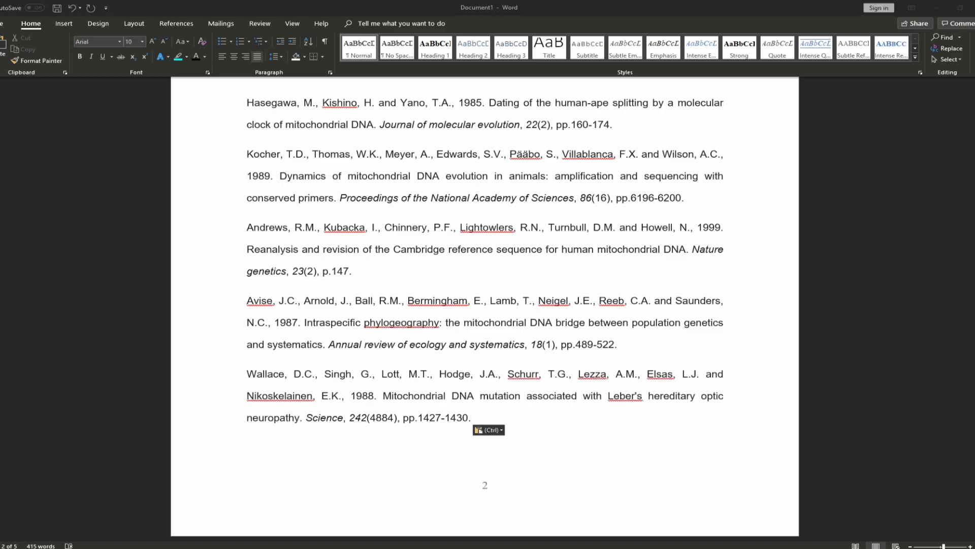
Paste the 1988 mitochondrial myopathies and 1995 universal primers references as separate paragraphs
key("Return")
type("Holt, I.J., Harding, A.E. and Morgan-Hughes, J.A., 1988. Deletions of muscle mitochondrial DNA in patients with mitochondrial myopathies. Nature, 331(6158), p.717.")
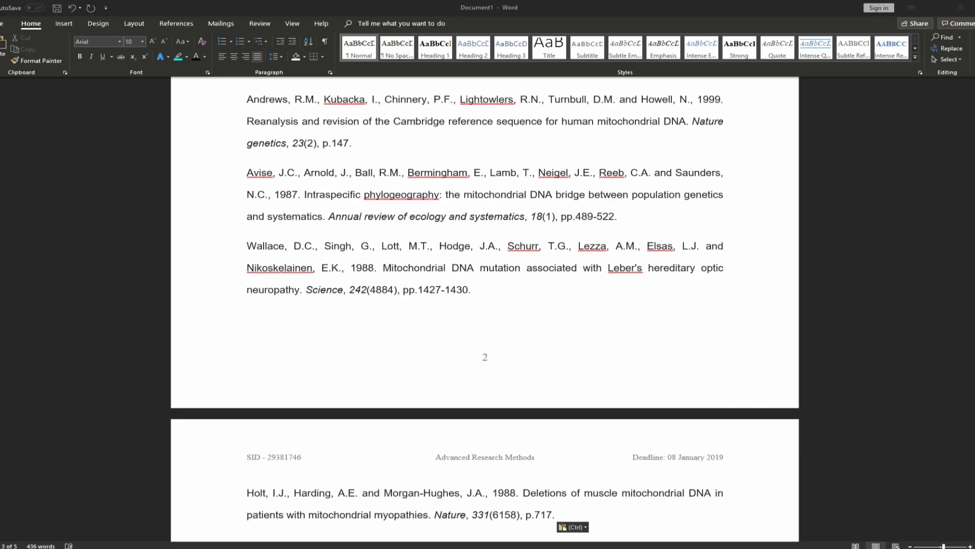
scroll(539, 305, "down", 4)
key("Return")
type("Demesure, B., Sodzi, N. and Petit, R.J., 1995. A set of universal primers for amplification of polymorphic non-coding regions of mitochondrial and chloroplast DNA in plants. Molecular ecology, 4(1), pp.129-134.")
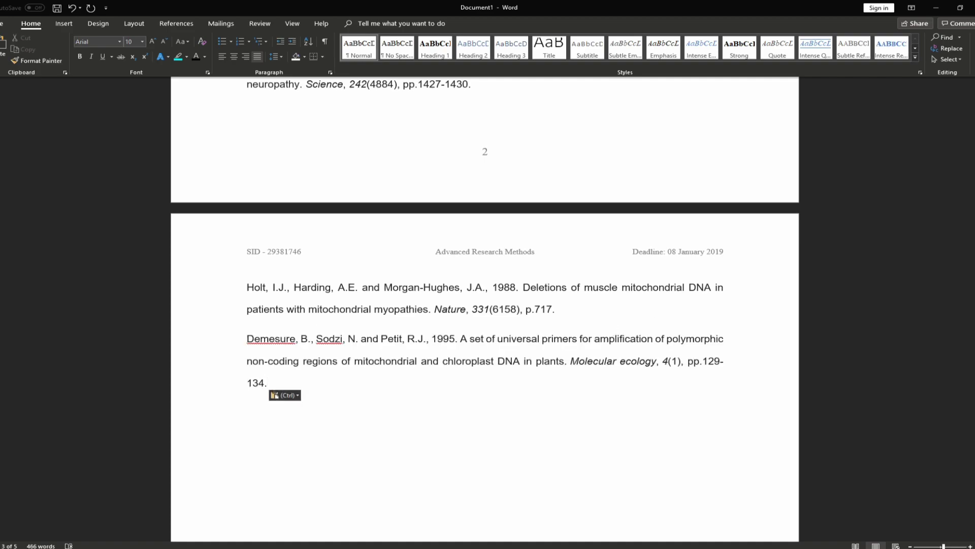
Copy in the 1991 pairwise comparisons and 2005 oxidative stress and aging references
key("alt+Tab")
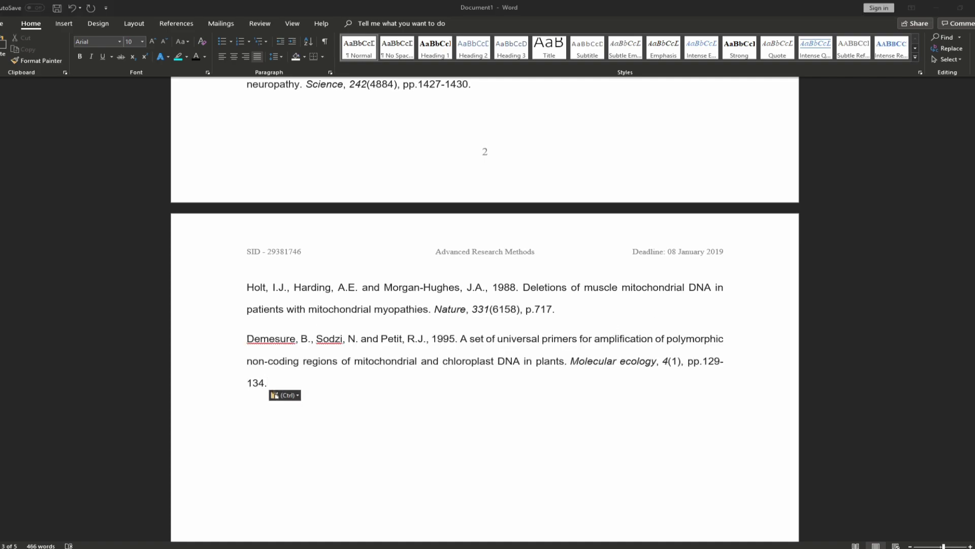
key("alt+Tab")
type("Slatkin, M. and Hudson, R.R., 1991. Pairwise comparisons of mitochondrial DNA sequences in stable and exponentially growing populations. Genetics, 129(2), pp.555-562.")
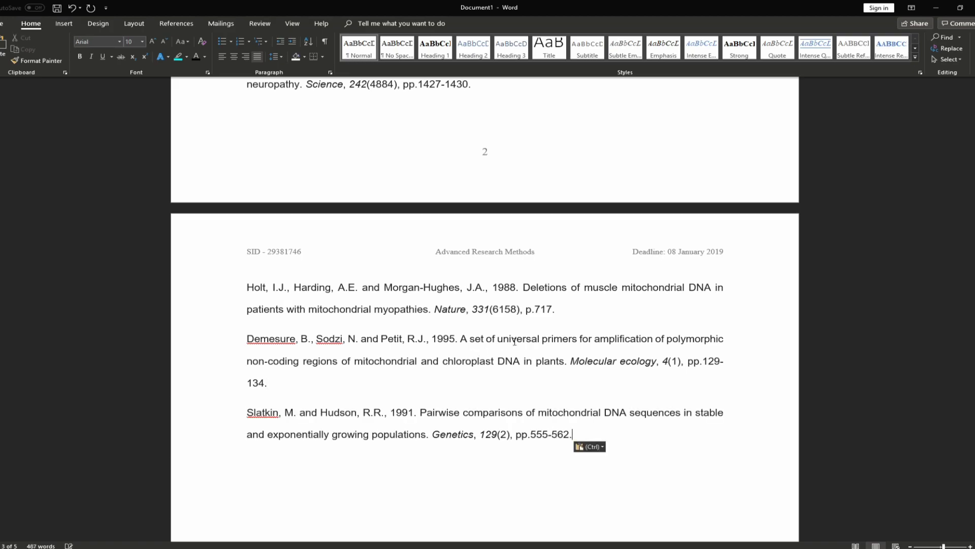
key("alt+Tab")
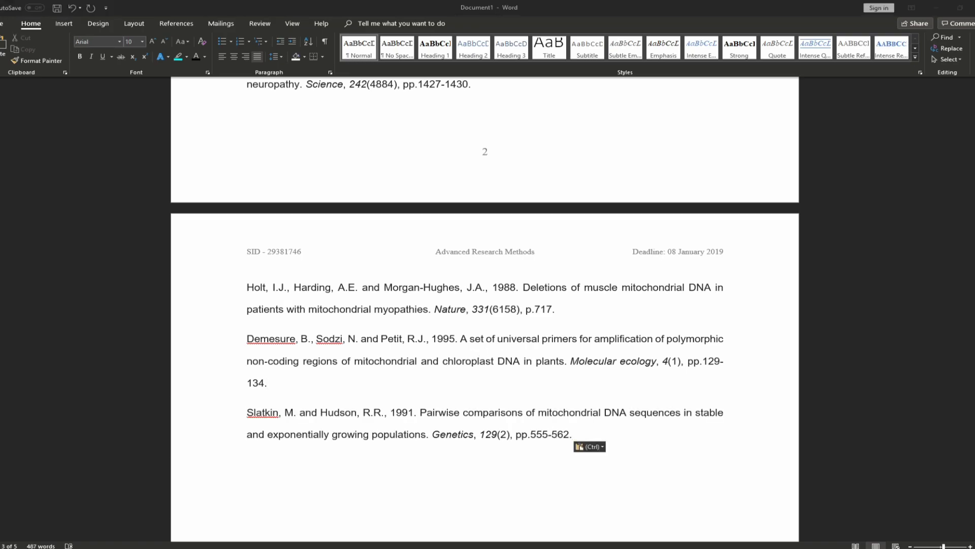
key("alt+Tab")
type("Kujoth, G.C., Hiona, A., Pugh, T.D., Someya, S., Panzer, K., Wohlgemuth, S.E., Hofer, T., Seo, A.Y., Sullivan, R., Jobling, W.A. and Morrow, J.D., 2005. Mitochondrial DNA mutations, oxidative stress, and apoptosis in mammalian aging. Science, 309(5733), pp.481-484.")
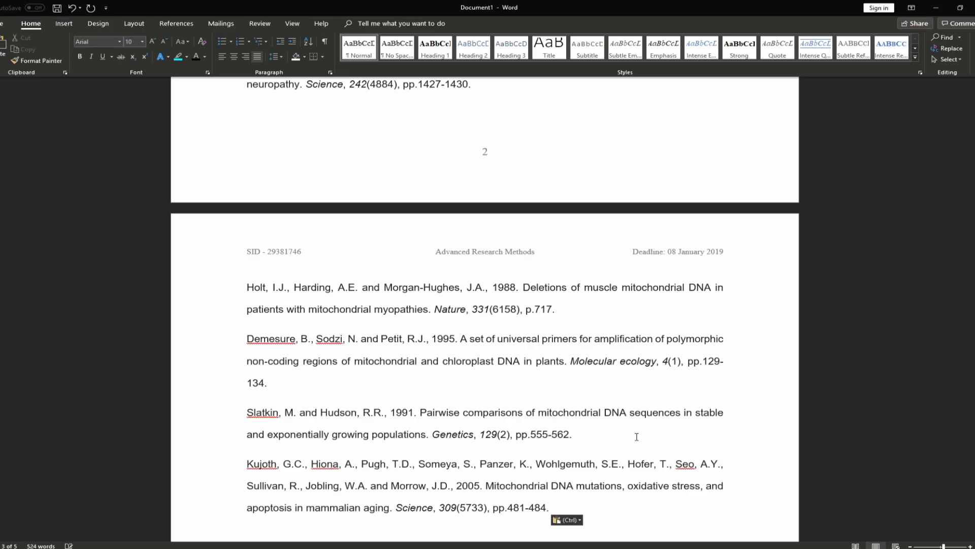
key("alt+Tab")
key("alt+Tab")
scroll(500, 380, "up", 5)
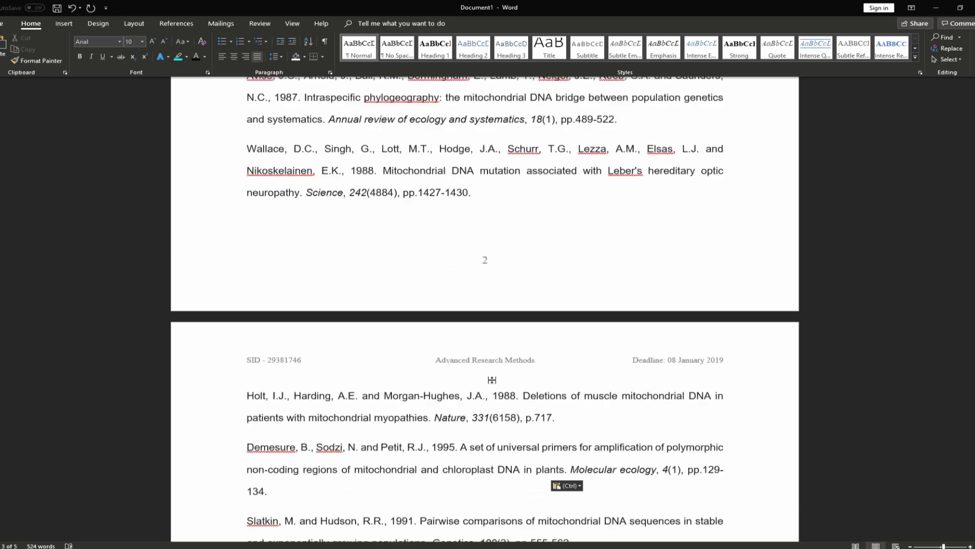
scroll(493, 380, "up", 6)
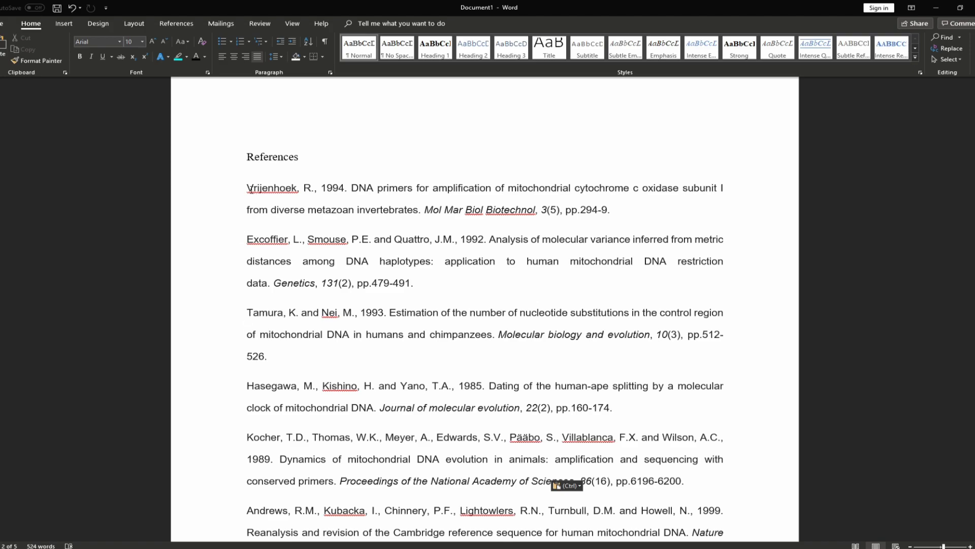
Sort the selected references by paragraphs, text, ascending, so Andrews 1999 leads and Wallace 1988 ends
left_click_drag(246, 187, 555, 259)
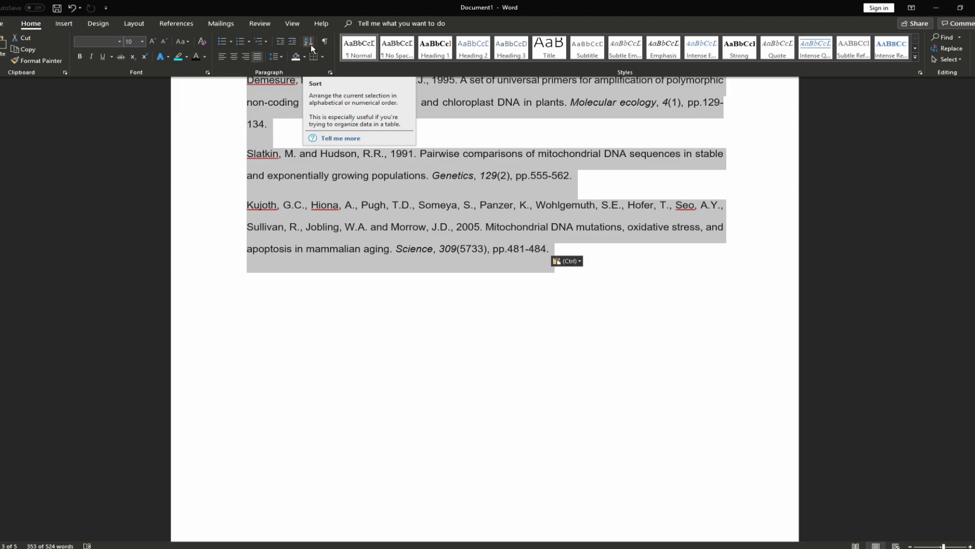
left_click(309, 43)
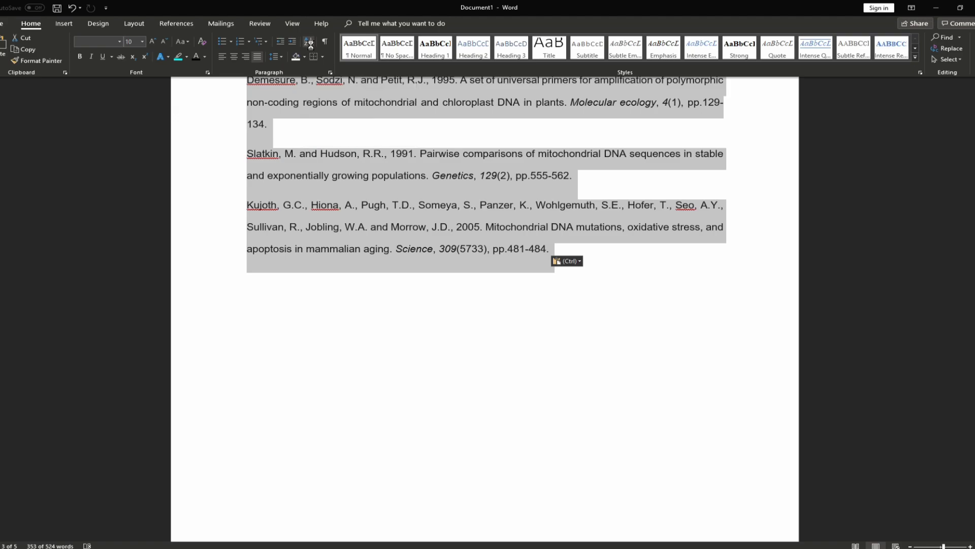
left_click(466, 230)
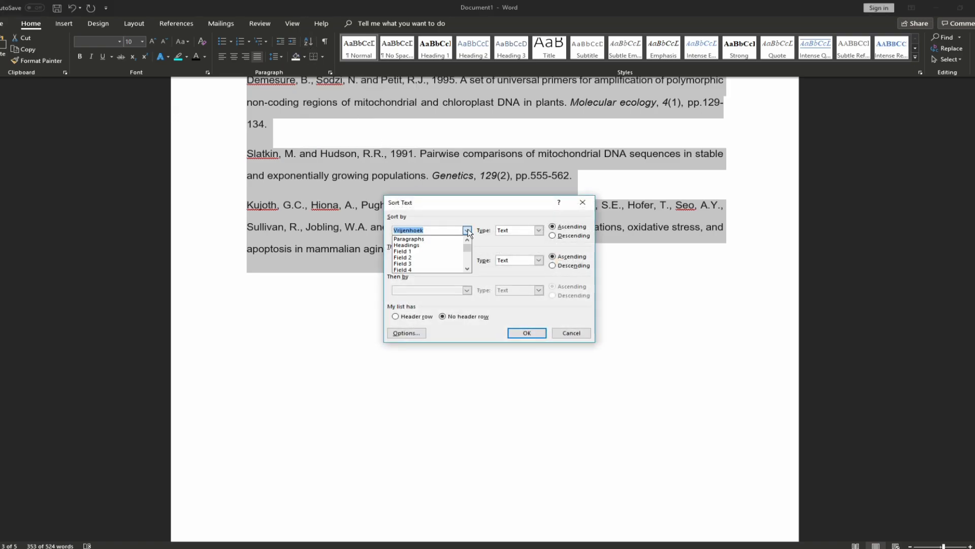
left_click(419, 238)
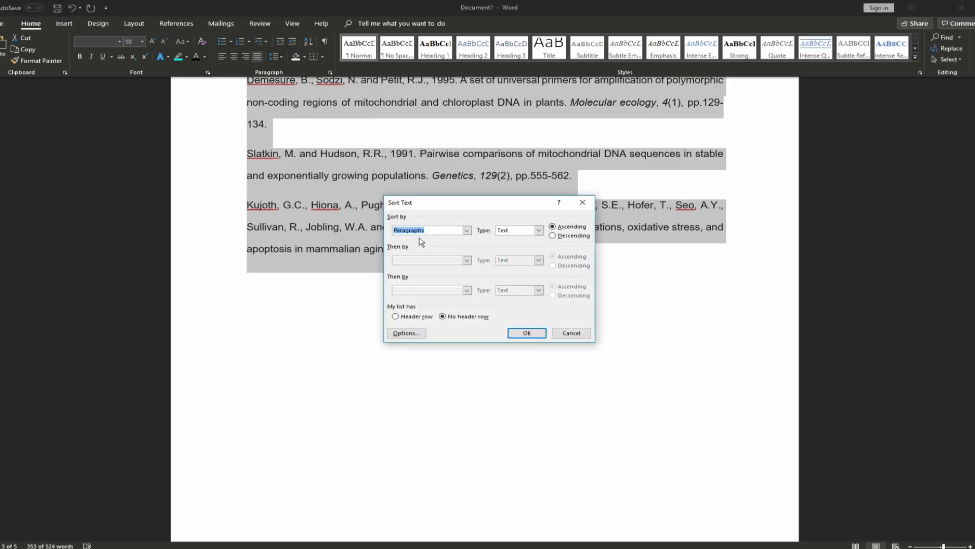
left_click(527, 333)
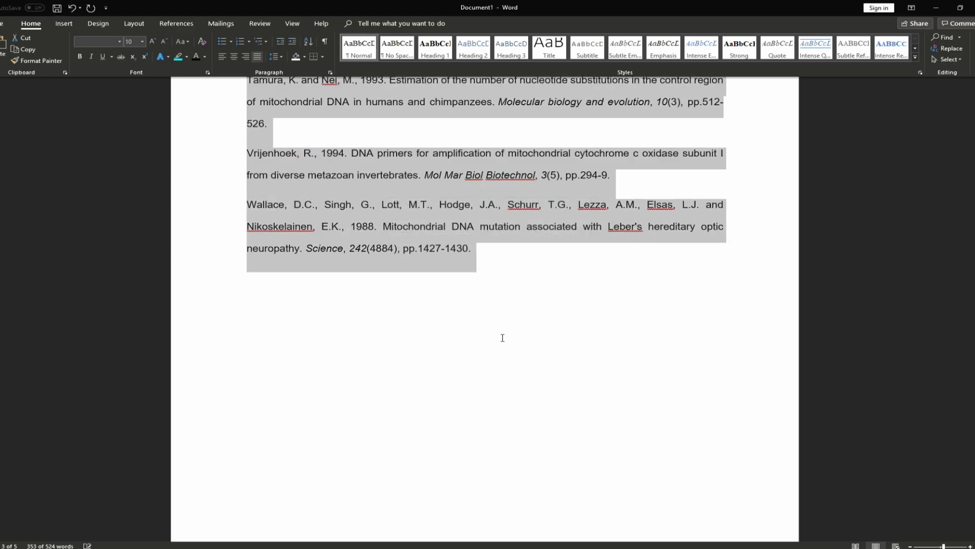
scroll(422, 325, "up", 4)
scroll(409, 341, "up", 10)
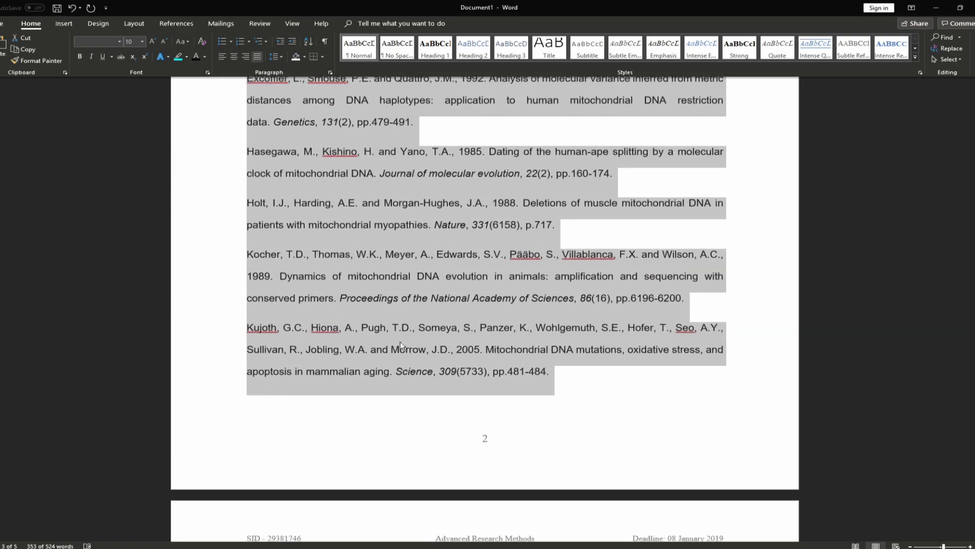
left_click(309, 248)
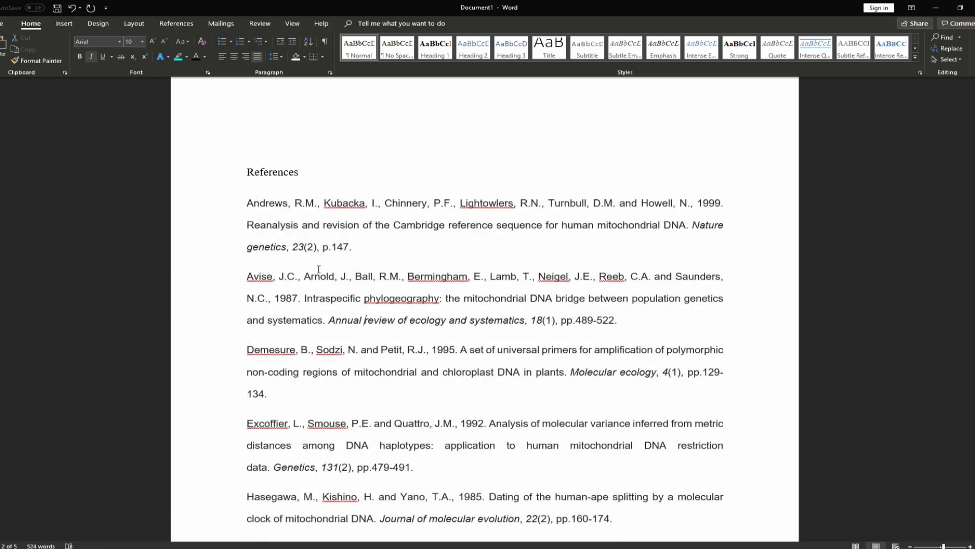
scroll(310, 250, "down", 2)
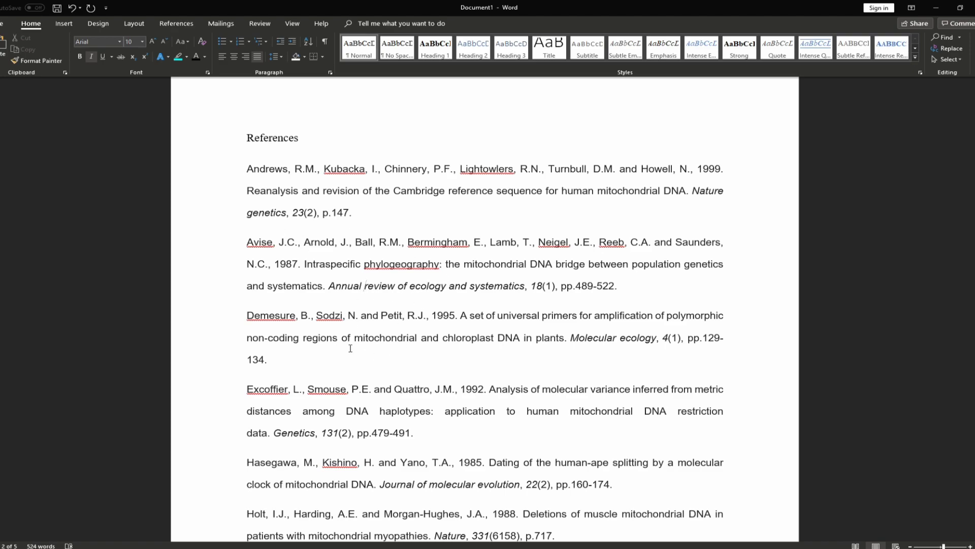
Format all references as Times New Roman, size 11, left-aligned, with No Color highlight
left_click_drag(245, 170, 483, 318)
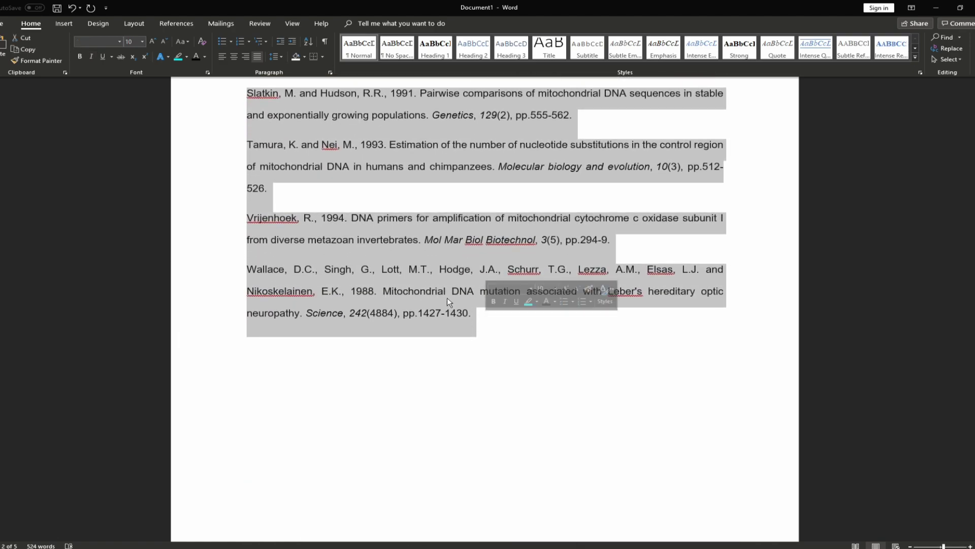
left_click(120, 42)
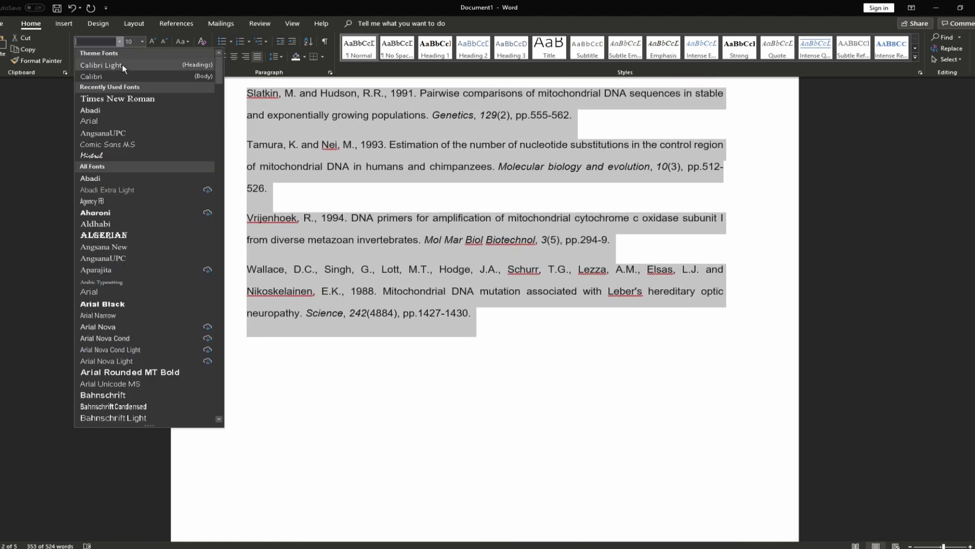
left_click(121, 100)
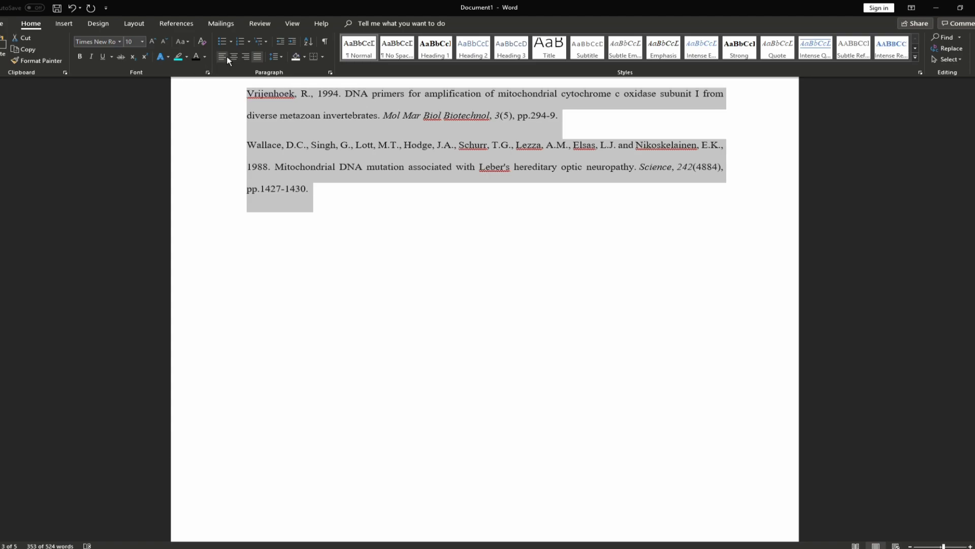
left_click(226, 56)
left_click(142, 41)
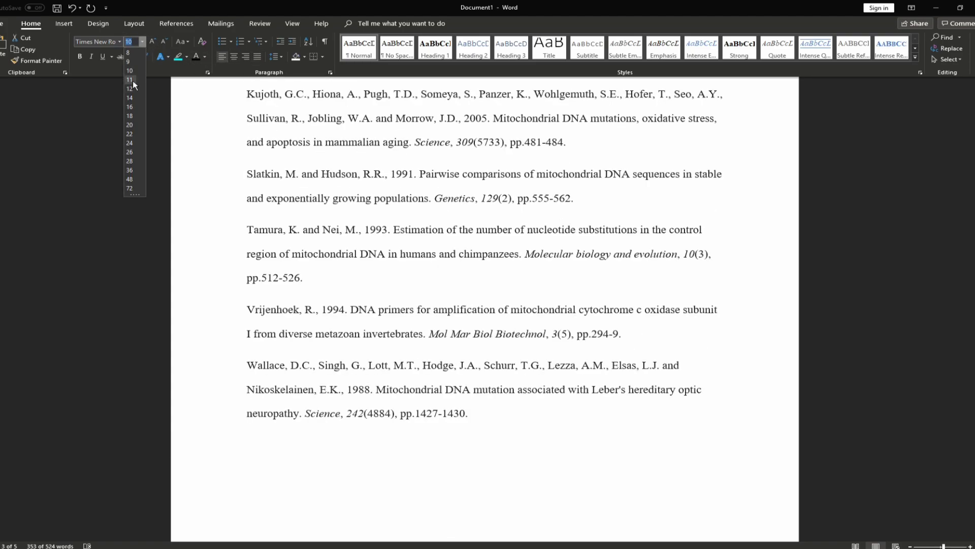
left_click(132, 80)
left_click(186, 56)
left_click(207, 112)
key("Right")
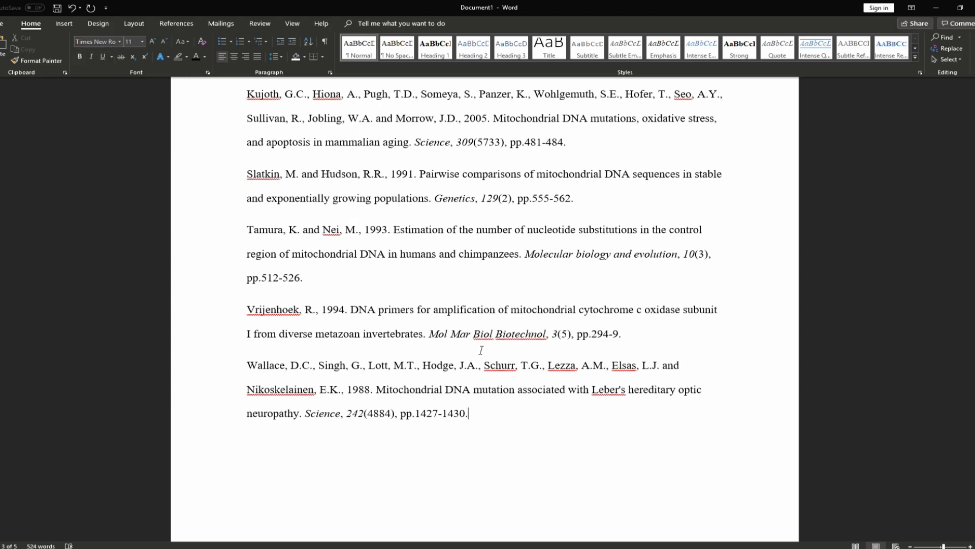
left_click_drag(527, 254, 707, 254)
left_click(475, 255)
left_click_drag(480, 418, 240, 279)
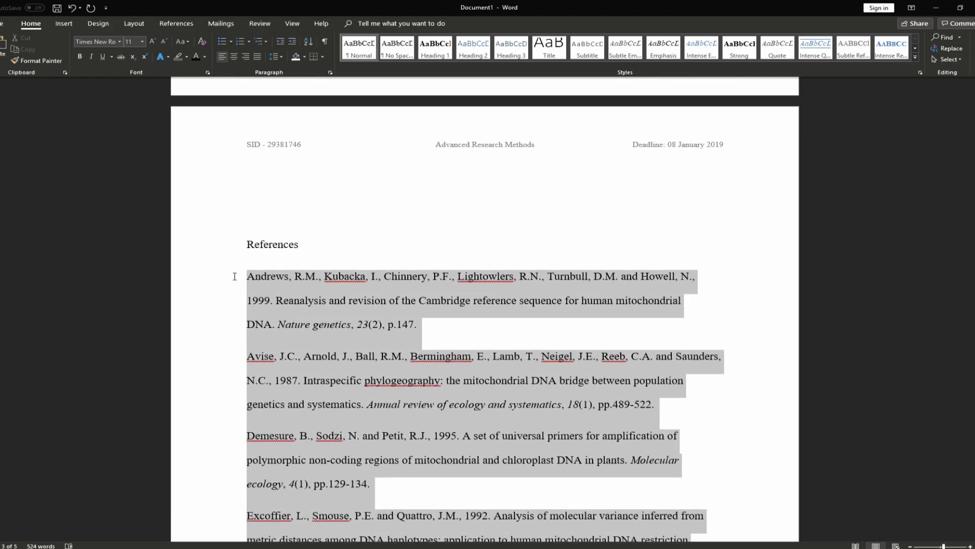
Toggle Italic on the whole references list so no entry is italicised
left_click(91, 57)
left_click(91, 56)
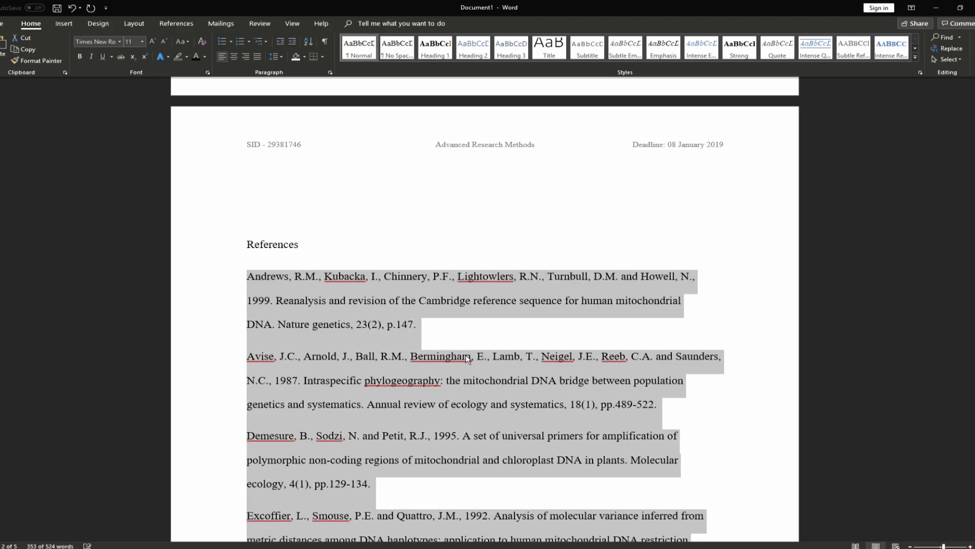
scroll(523, 301, "down", 1)
scroll(286, 277, "down", 2)
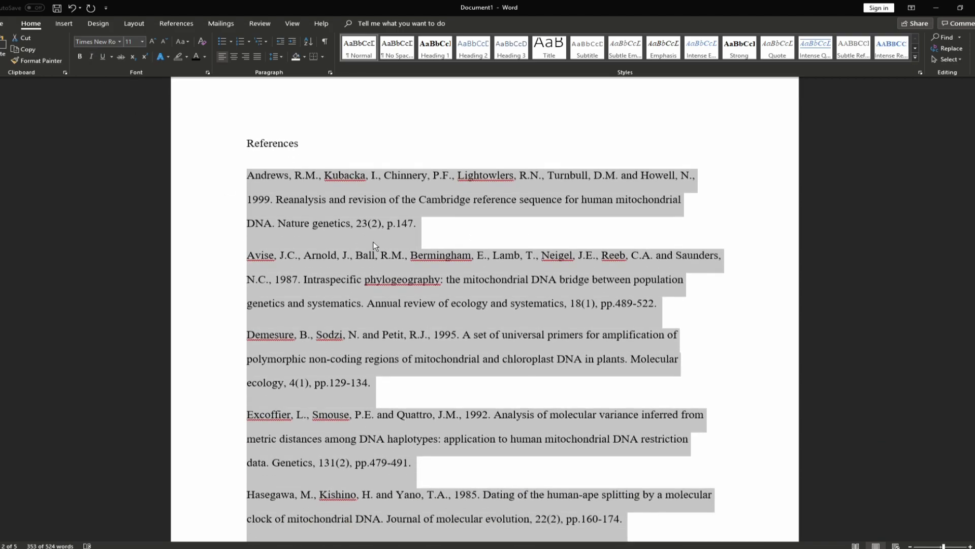
left_click(412, 232)
scroll(411, 233, "down", 2)
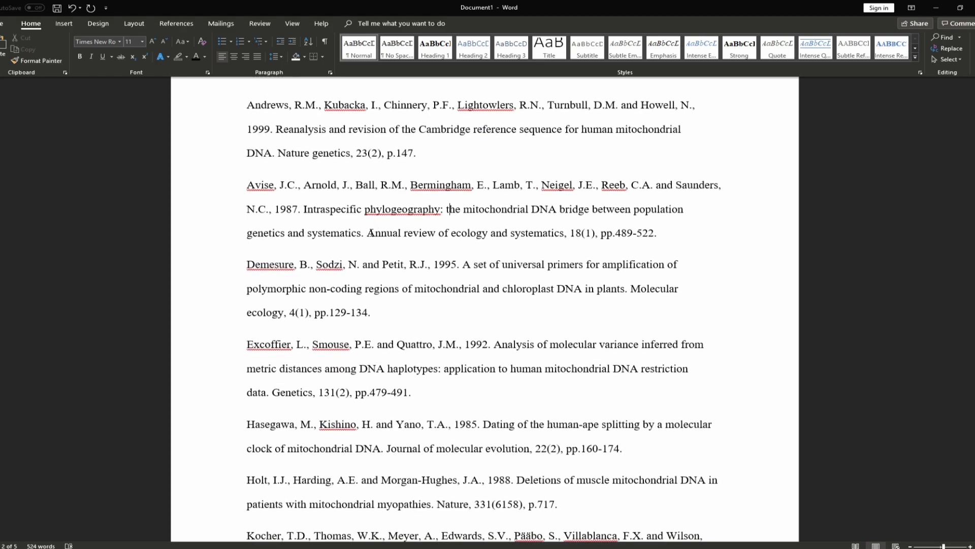
Try italic and bold on 'Annual review of ecology and systematics', then remove both
left_click_drag(367, 232, 564, 233)
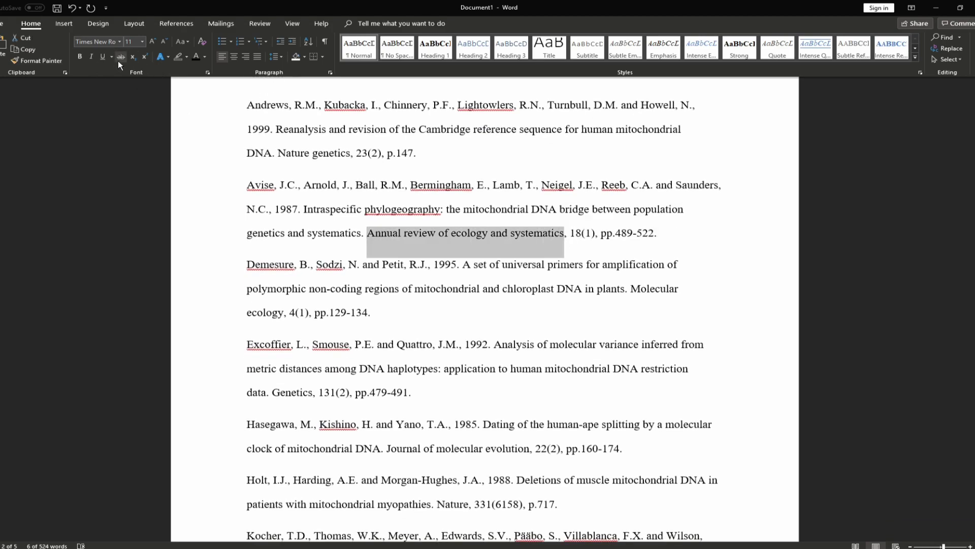
left_click(92, 59)
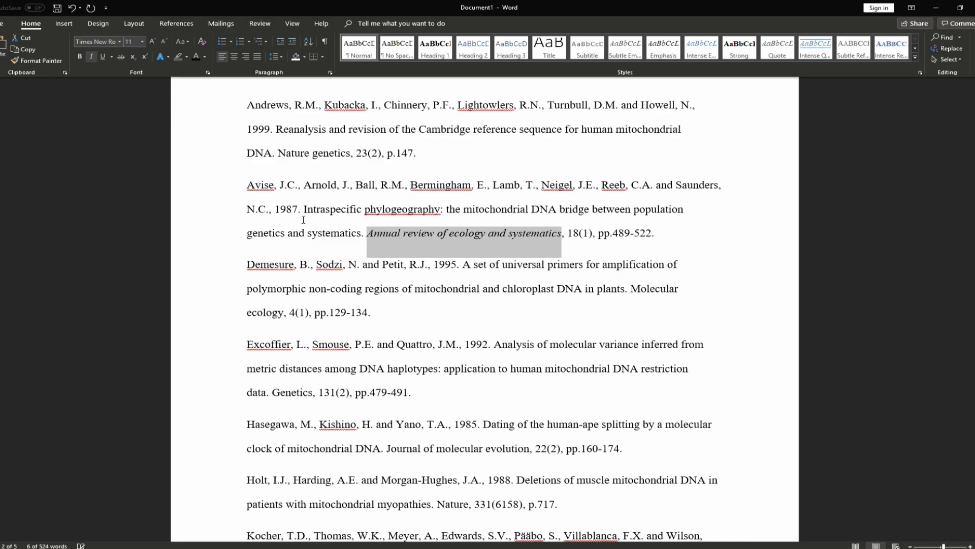
key("ctrl+b")
left_click(82, 59)
left_click(92, 58)
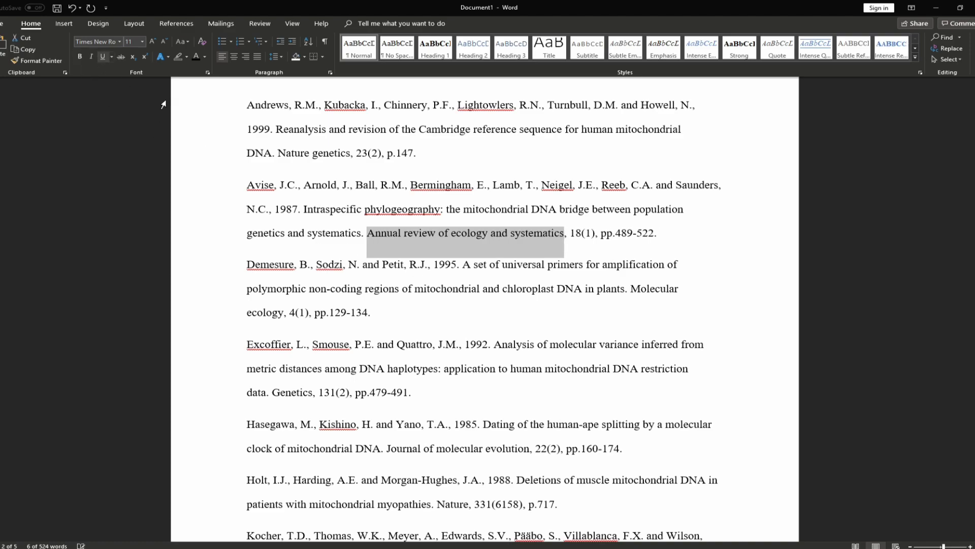
left_click(364, 243)
scroll(377, 316, "up", 3)
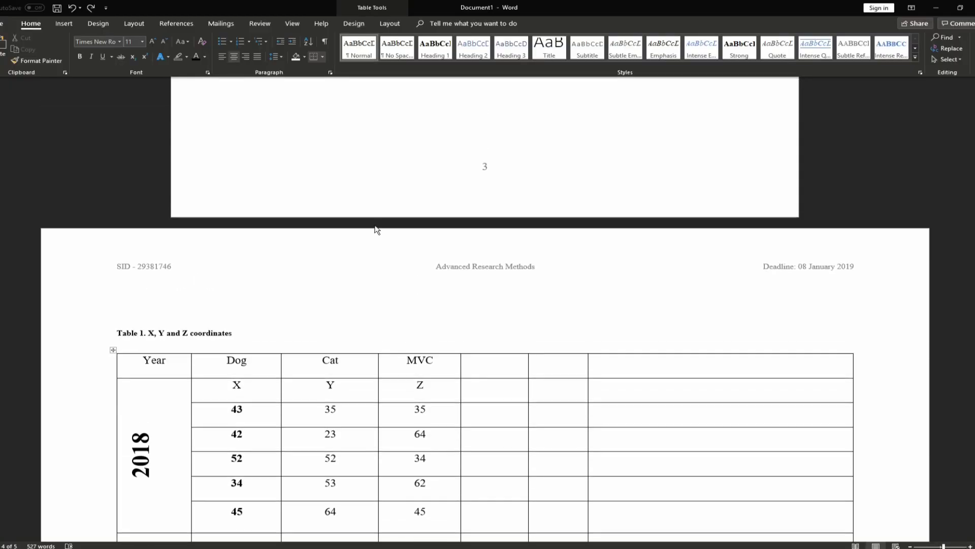
scroll(485, 305, "down", 15)
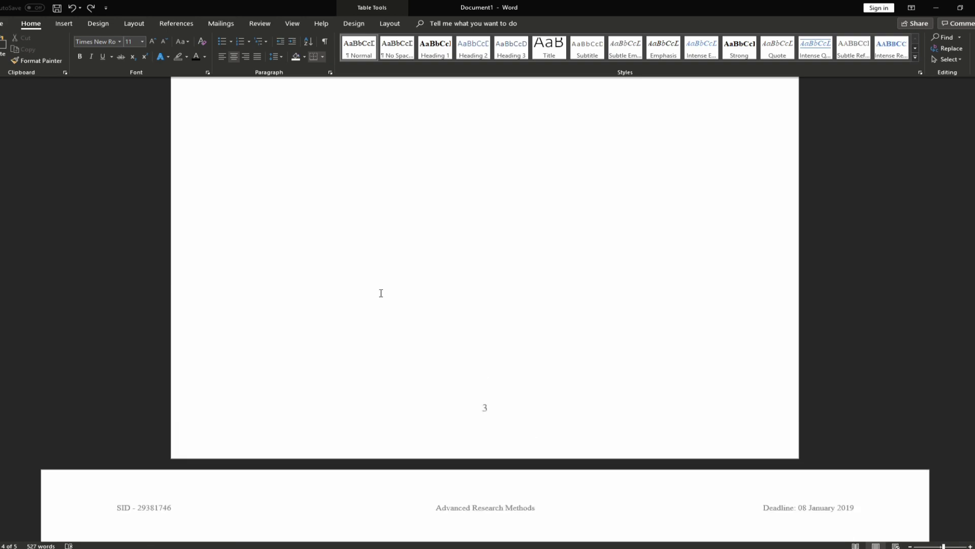
Show formatting marks and put the cursor on the empty line under the title
left_click(327, 40)
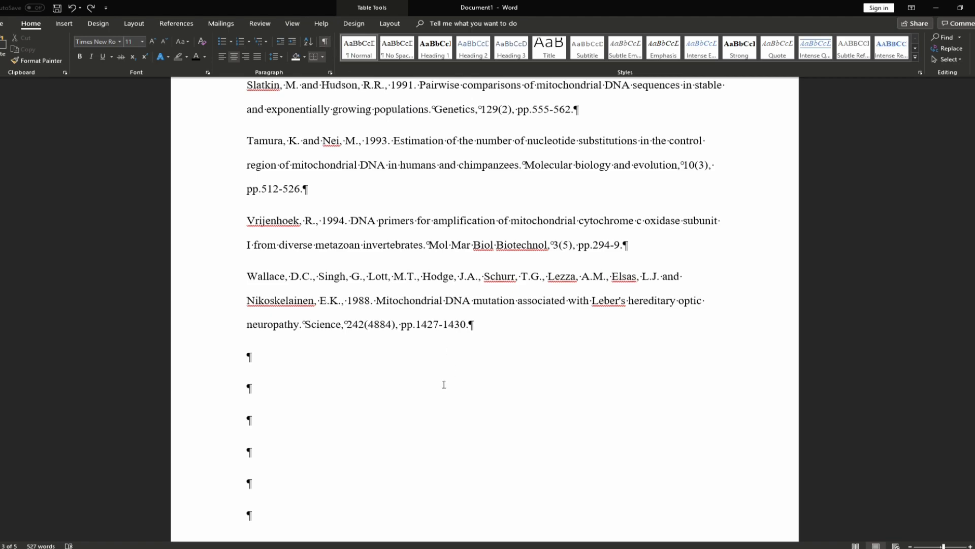
scroll(457, 390, "up", 15)
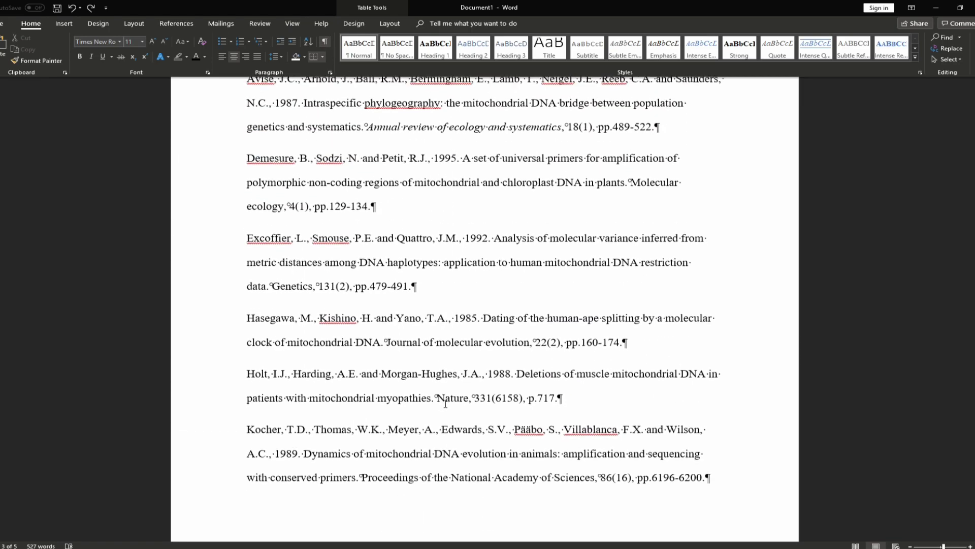
scroll(442, 402, "up", 15)
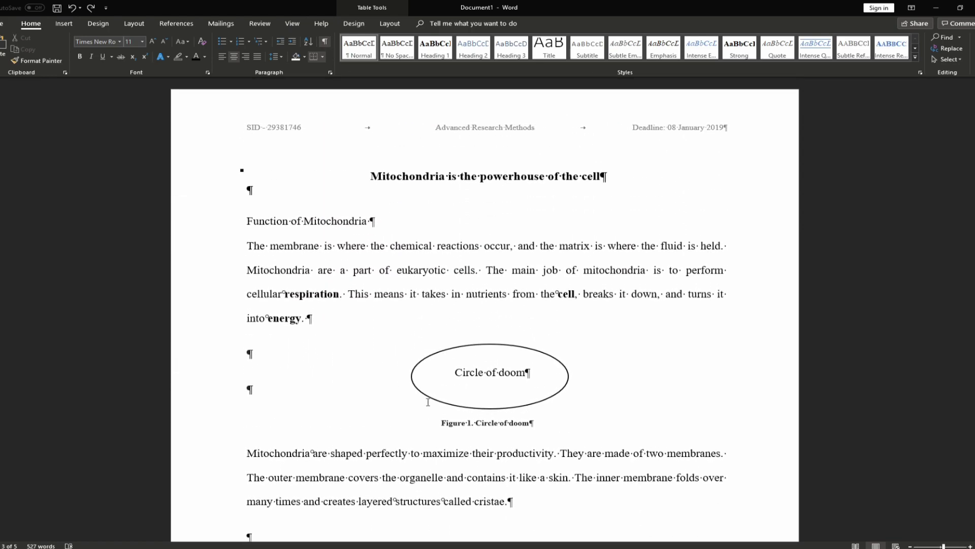
left_click(248, 192)
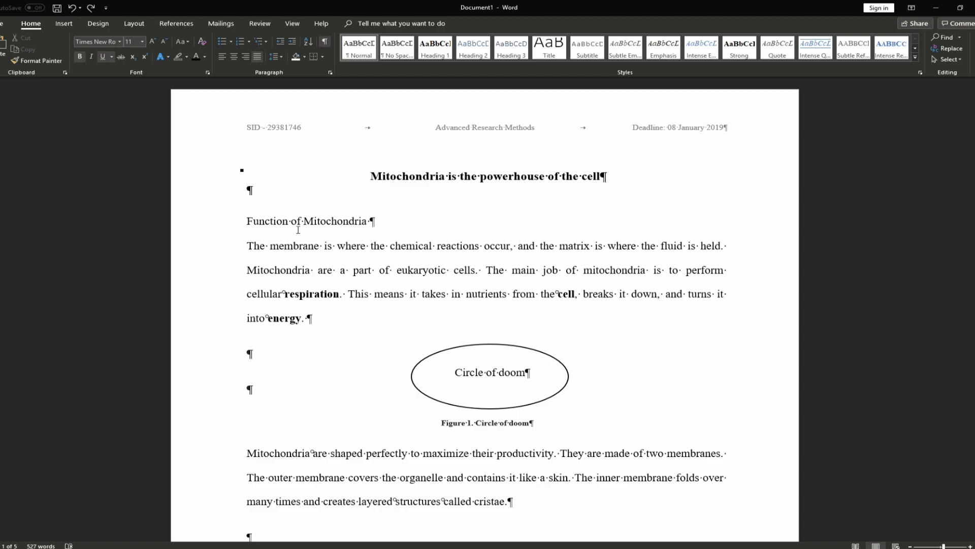
left_click_drag(288, 223, 291, 223)
key("Up")
Toggle formatting marks to check the run of spaces under the title
left_click(326, 42)
double_click(273, 198)
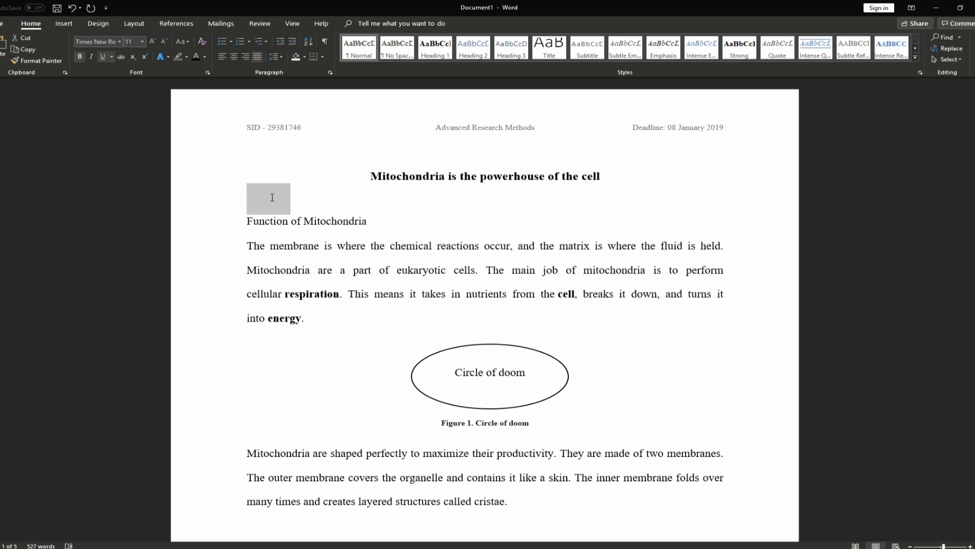
left_click(326, 42)
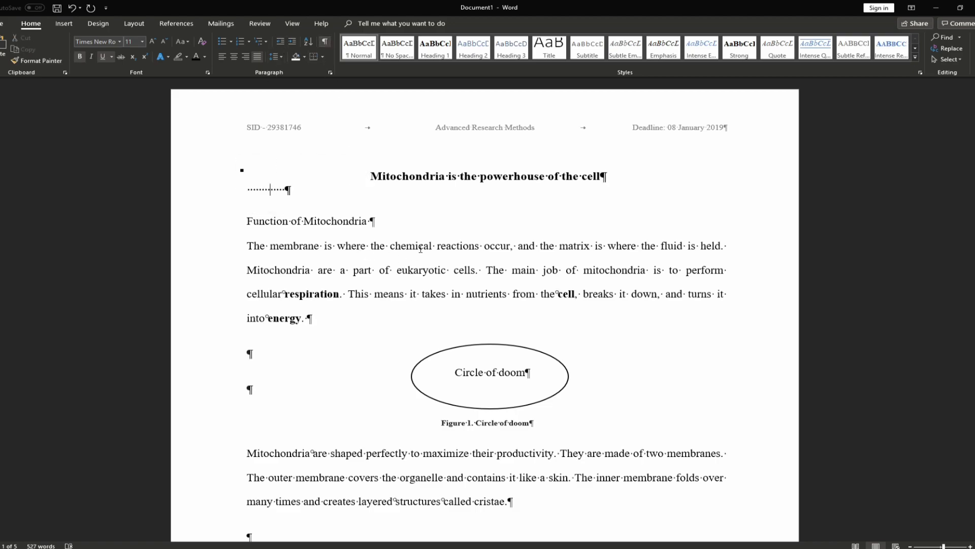
scroll(349, 268, "down", 1)
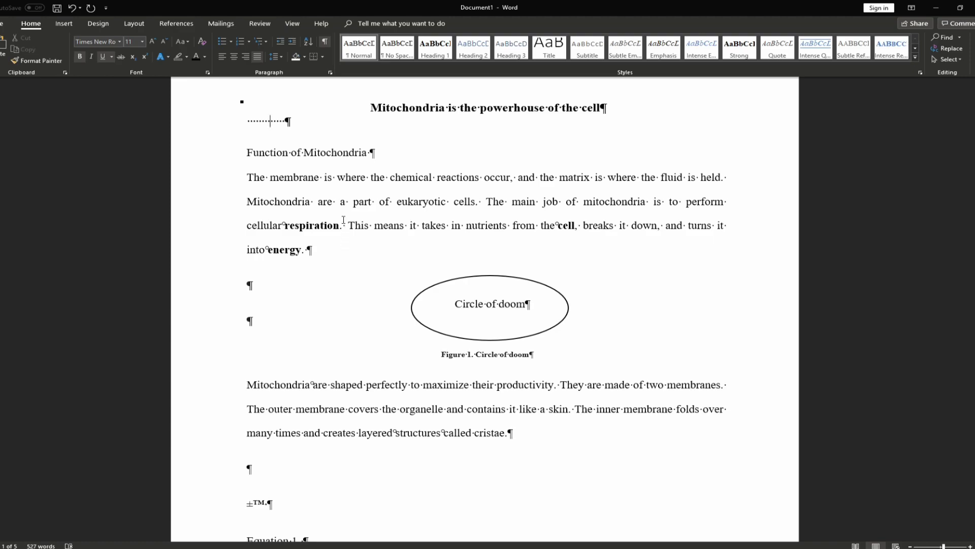
scroll(349, 270, "down", 1)
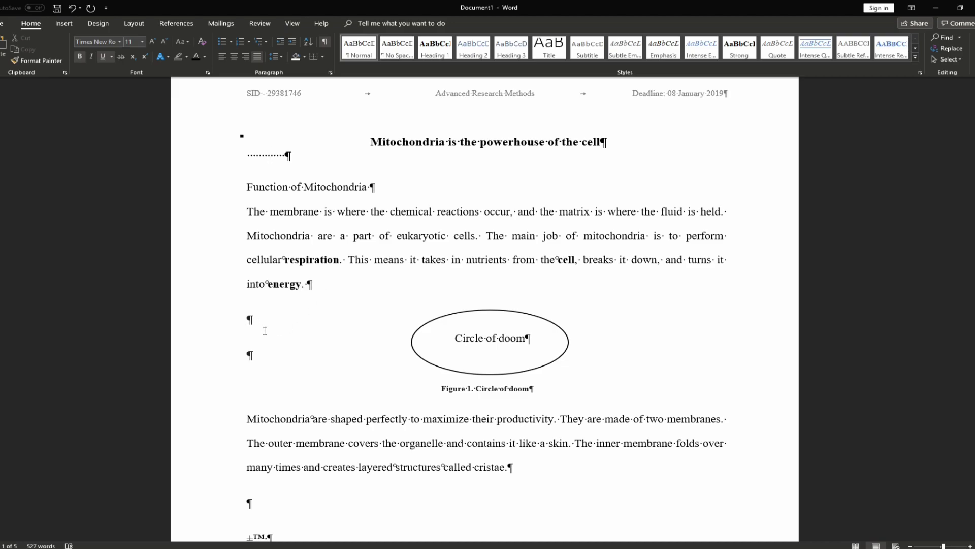
scroll(287, 293, "down", 2)
left_click(287, 292)
scroll(287, 293, "down", 3)
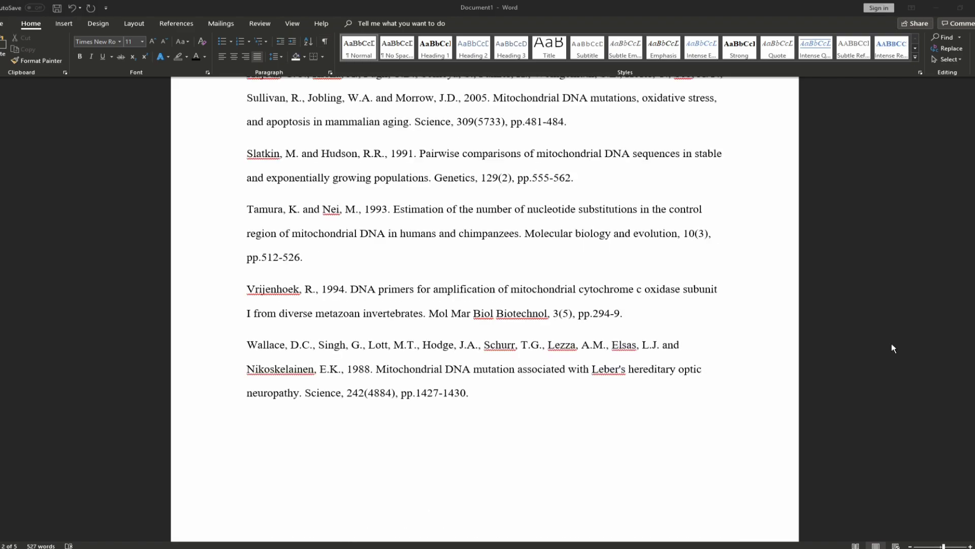
scroll(597, 395, "up", 4)
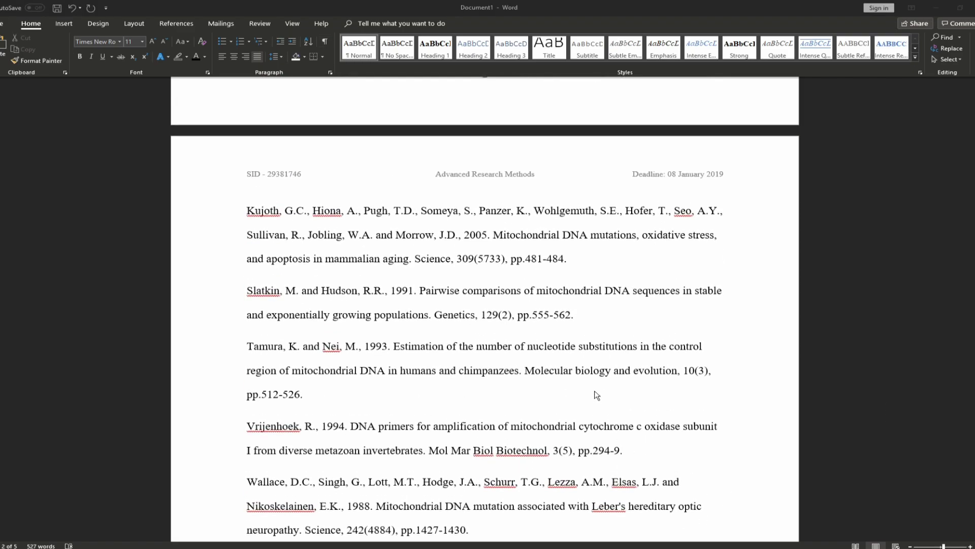